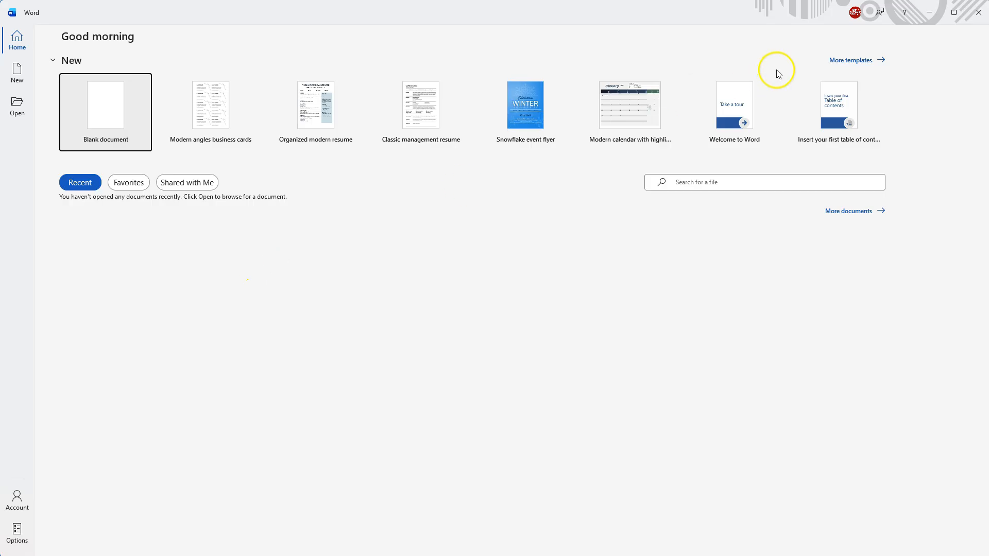
Browse the Business templates, preview the Modern angles business cards template, and return to the full template overview.
{"action": "left_click", "coordinate": [850, 60]}
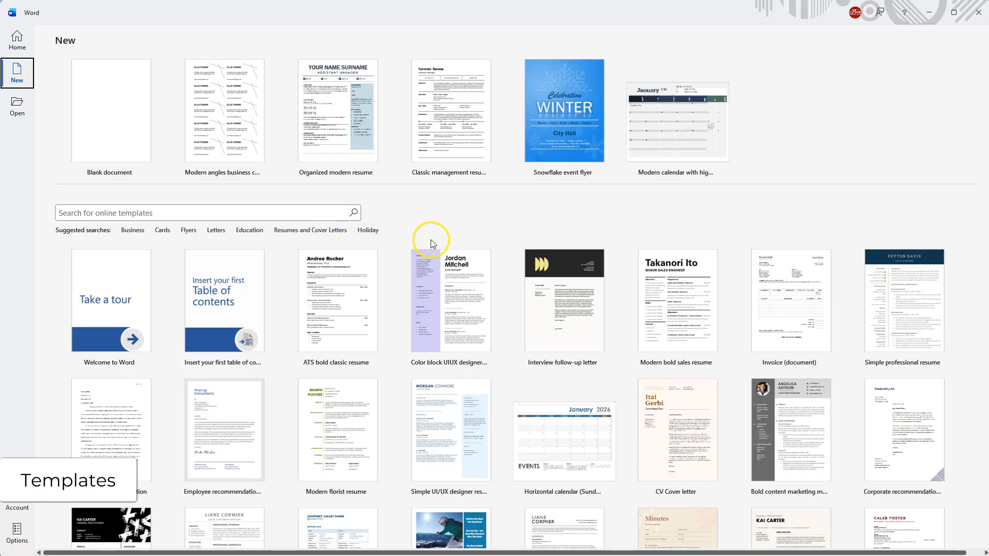
{"action": "left_click", "coordinate": [133, 234]}
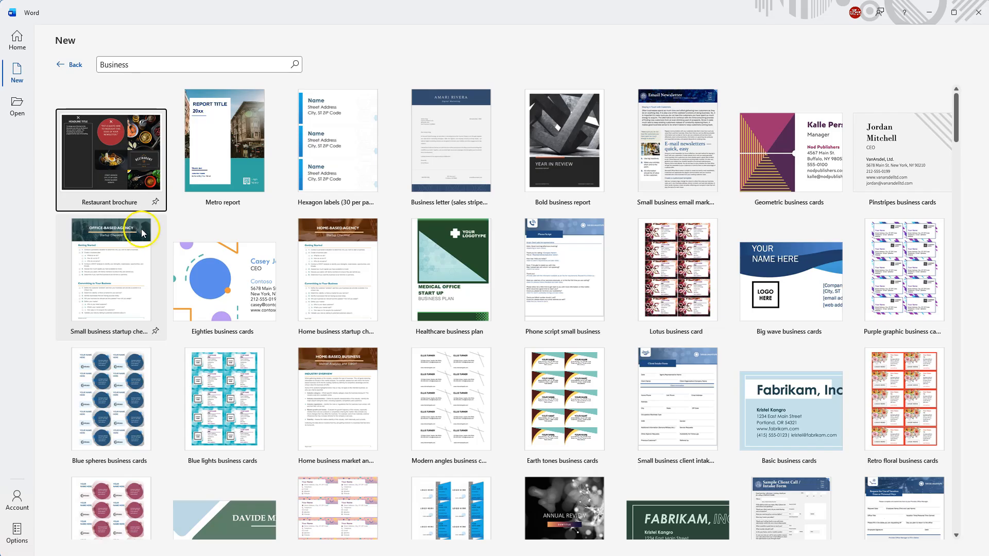
{"action": "scroll", "coordinate": [397, 282], "scroll_direction": "down", "scroll_amount": 2}
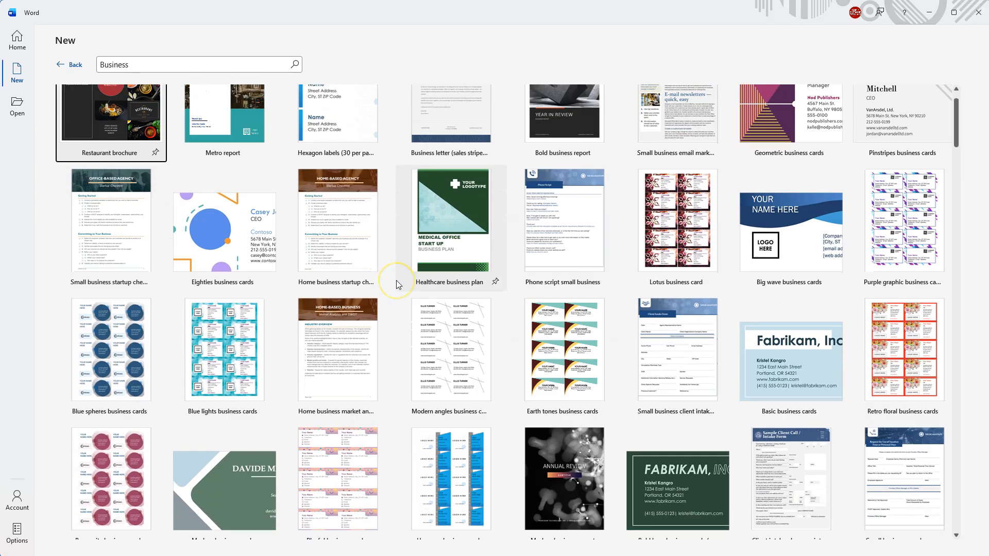
{"action": "scroll", "coordinate": [397, 280], "scroll_direction": "down", "scroll_amount": 3}
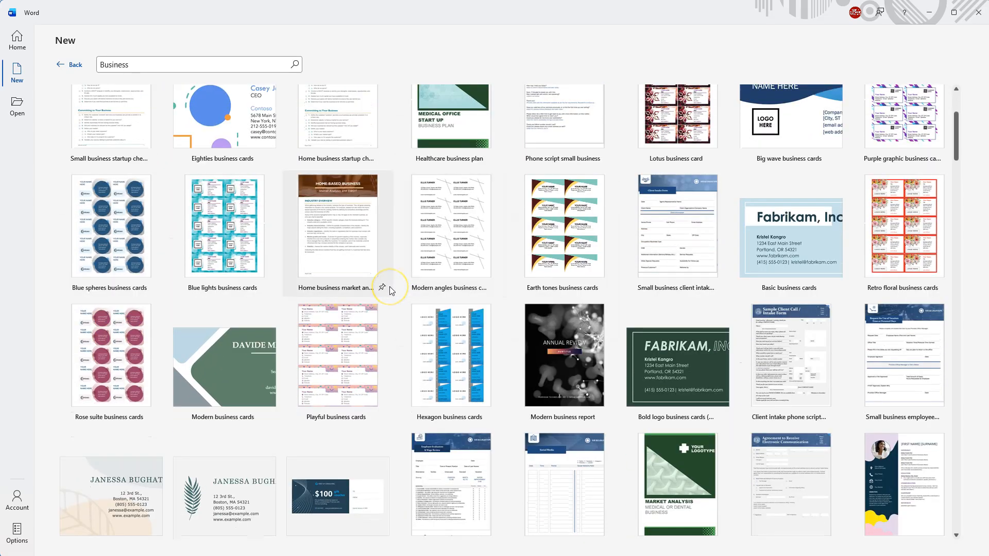
{"action": "left_click", "coordinate": [451, 240]}
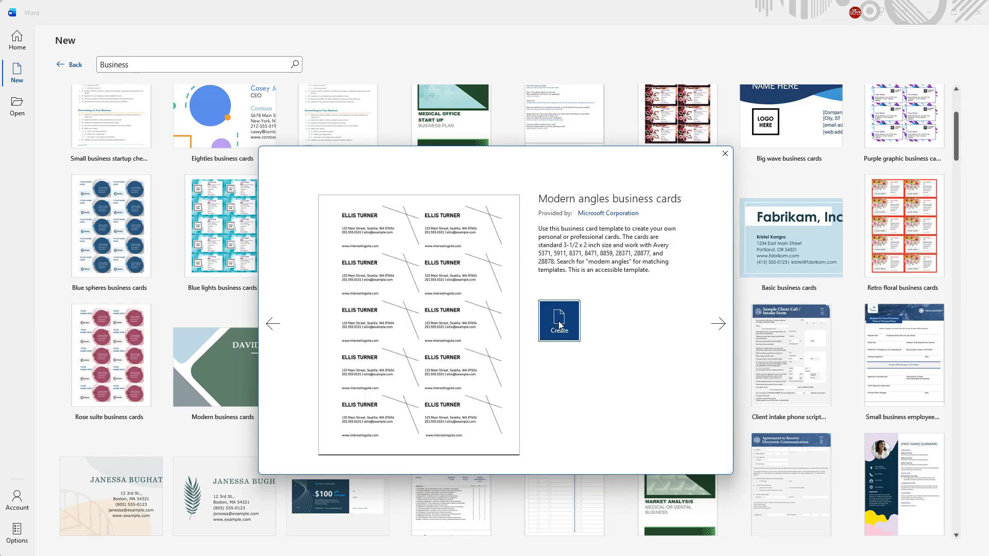
{"action": "left_click", "coordinate": [726, 153]}
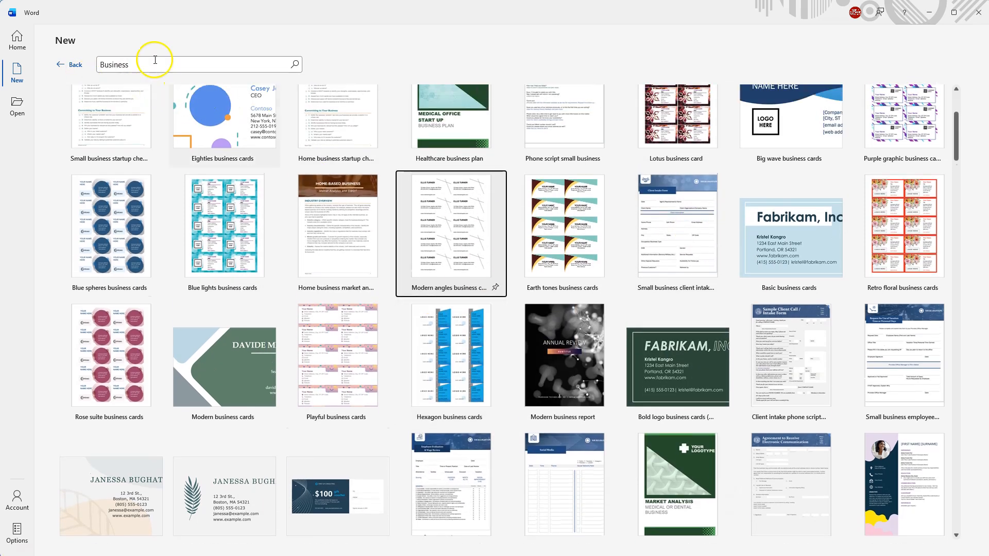
{"action": "left_click", "coordinate": [72, 64]}
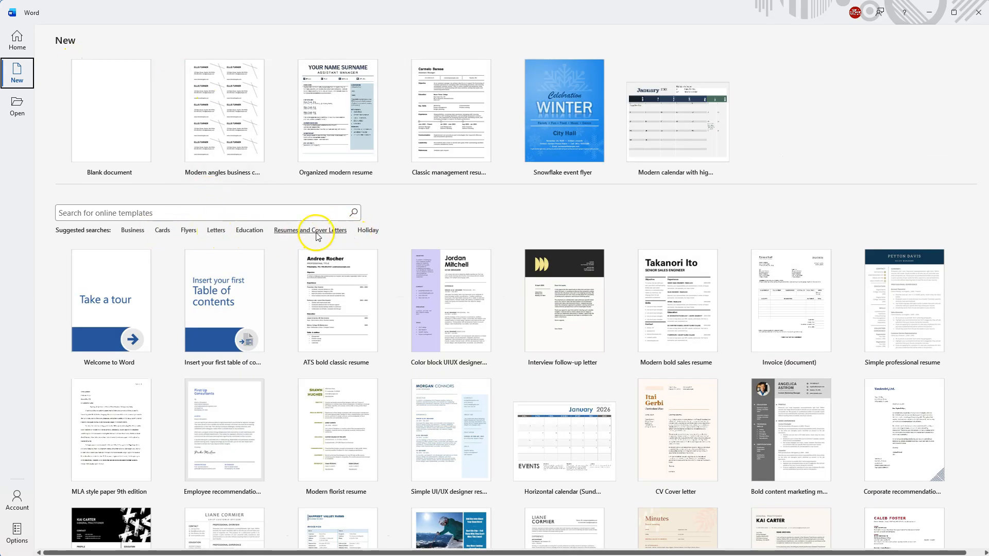
Create a blank document and fill it with sample text using =rand(15,5).
{"action": "left_click", "coordinate": [129, 117]}
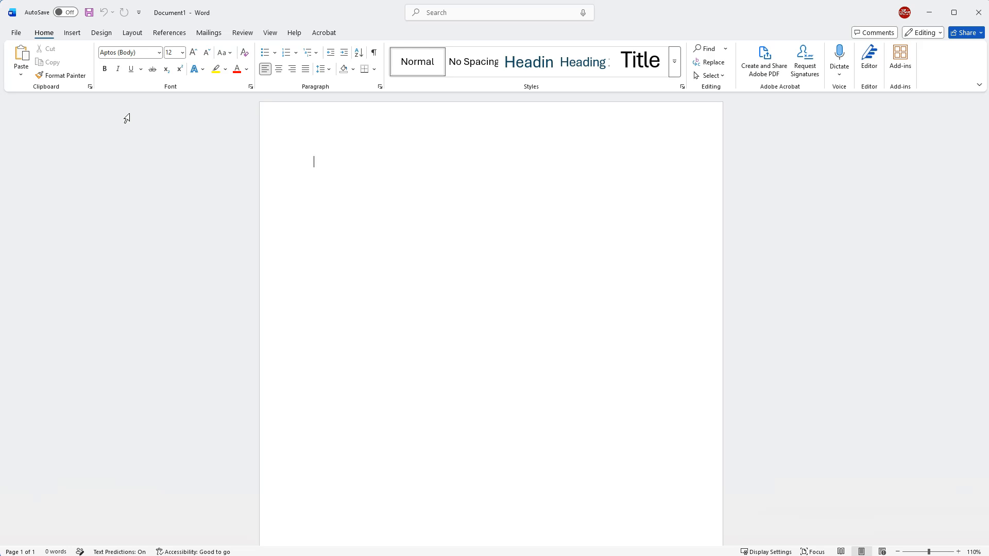
{"action": "type", "text": "="}
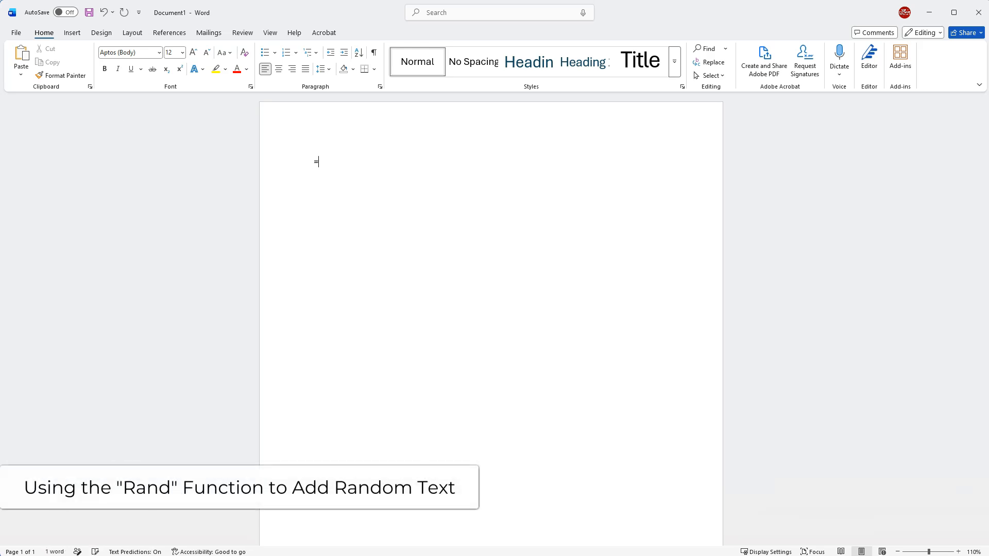
{"action": "type", "text": "rand("}
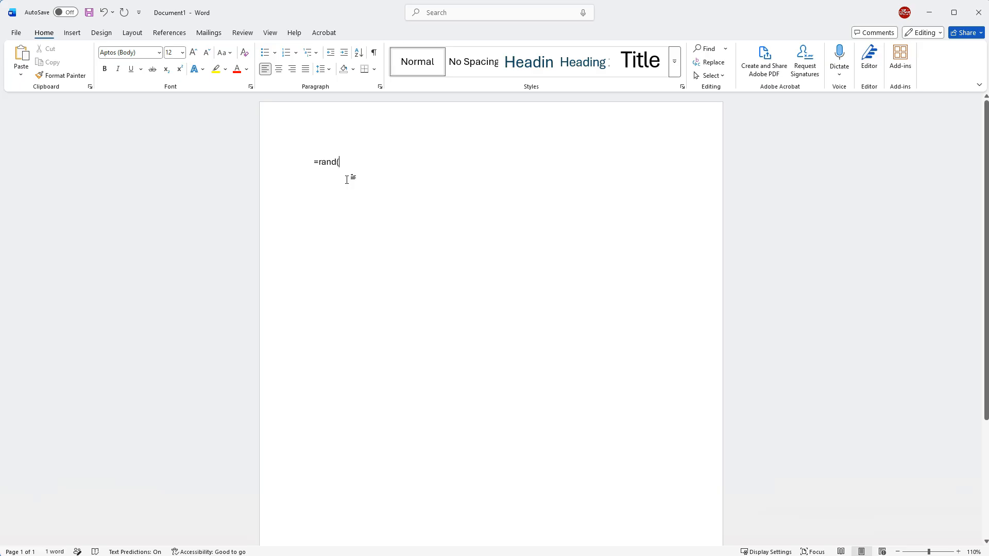
{"action": "type", "text": "15"}
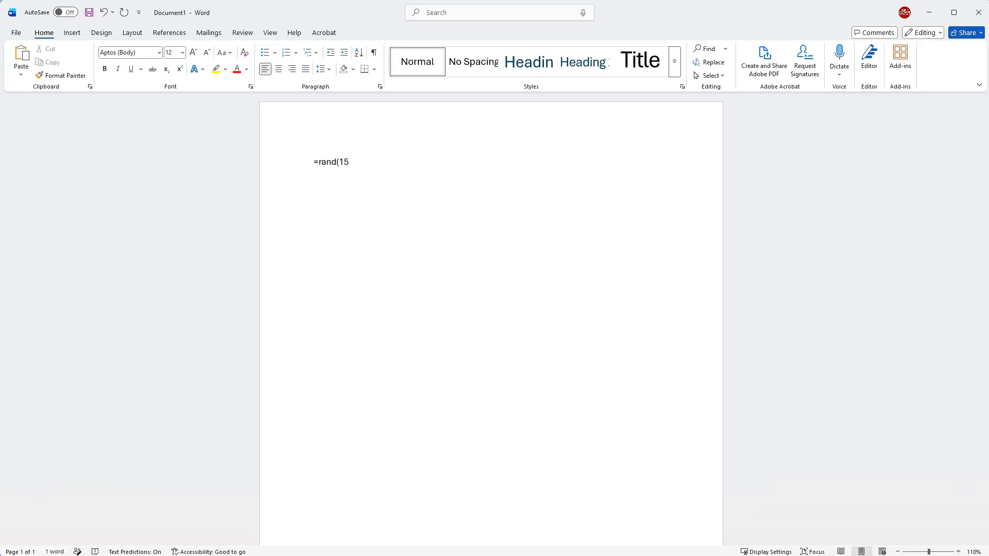
{"action": "type", "text": ",5)"}
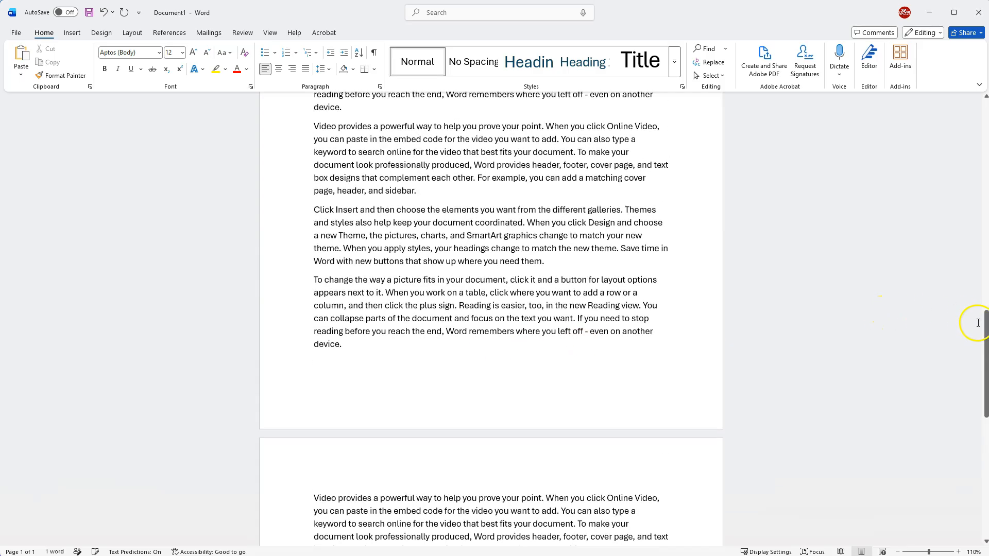
{"action": "left_click_drag", "start_coordinate": [986, 347], "coordinate": [986, 112]}
{"action": "left_click", "coordinate": [478, 118]}
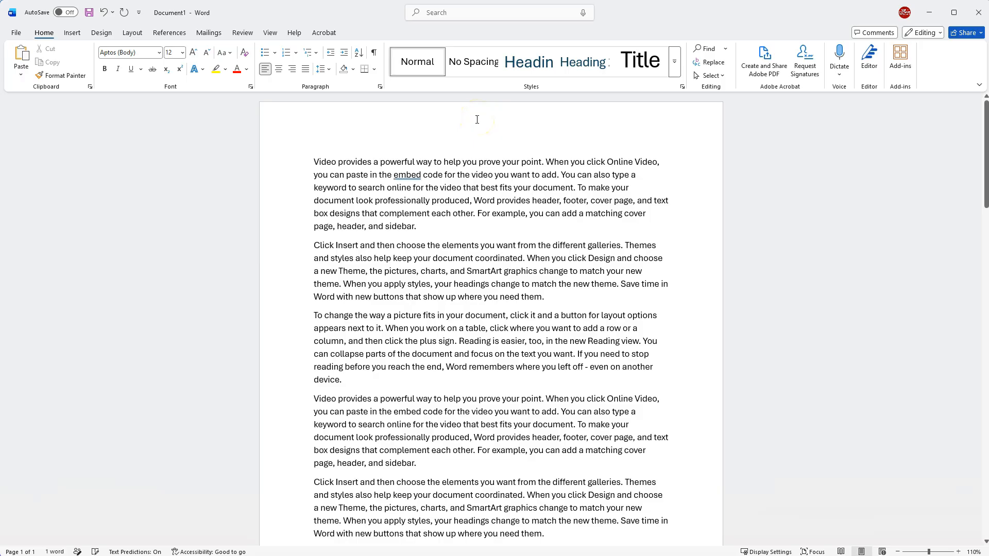
{"action": "double_click", "coordinate": [406, 174]}
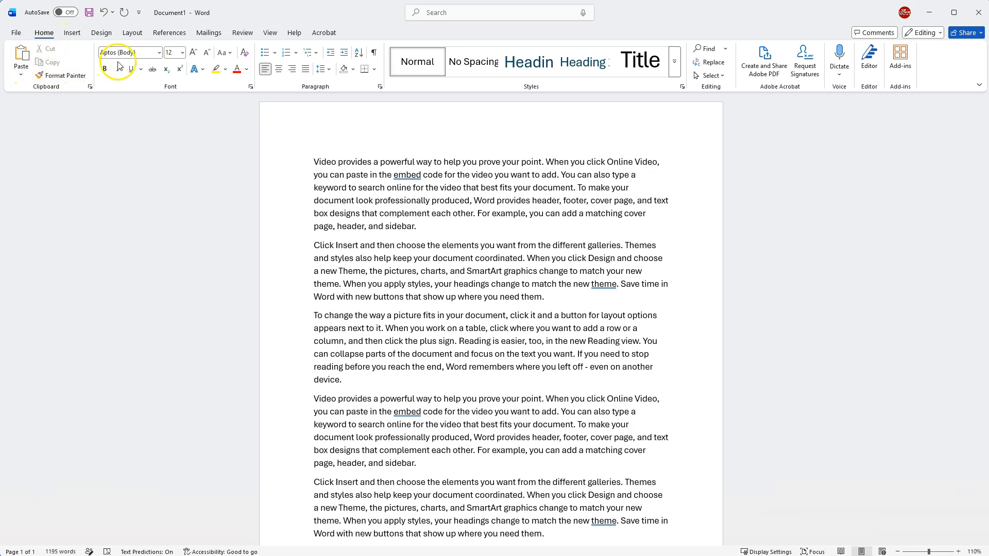
Make the first sentence of the first paragraph bold, and undo the bold formatting.
{"action": "left_click", "coordinate": [315, 162]}
{"action": "left_click_drag", "start_coordinate": [316, 161], "coordinate": [542, 159]}
{"action": "left_click", "coordinate": [543, 178]}
{"action": "left_click", "coordinate": [314, 161]}
{"action": "left_click_drag", "start_coordinate": [314, 160], "coordinate": [543, 162]}
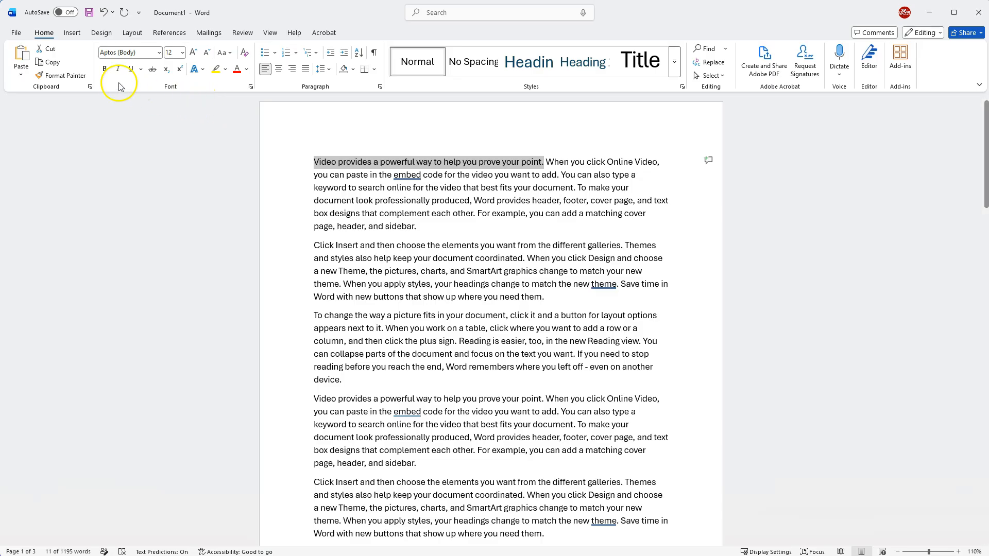
{"action": "left_click", "coordinate": [104, 70]}
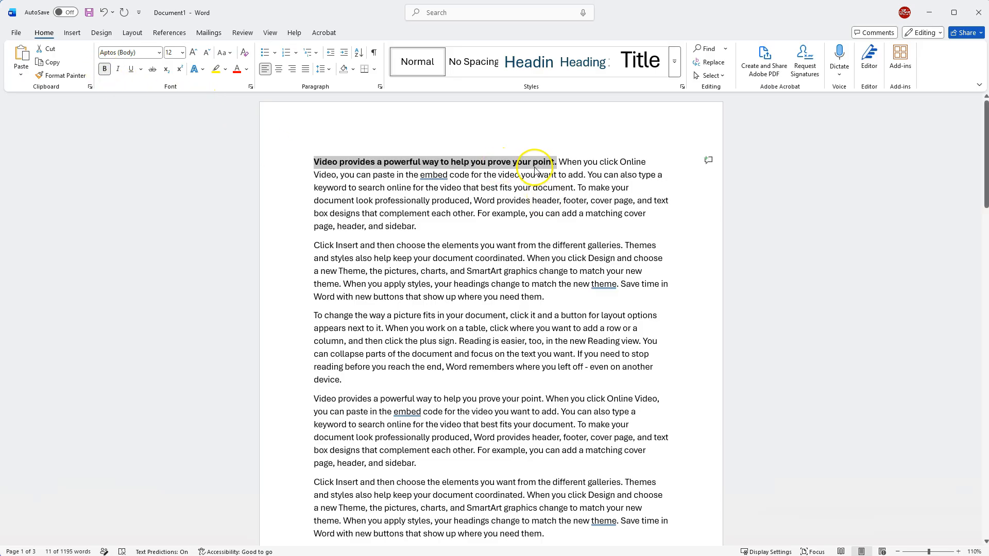
{"action": "left_click", "coordinate": [548, 188]}
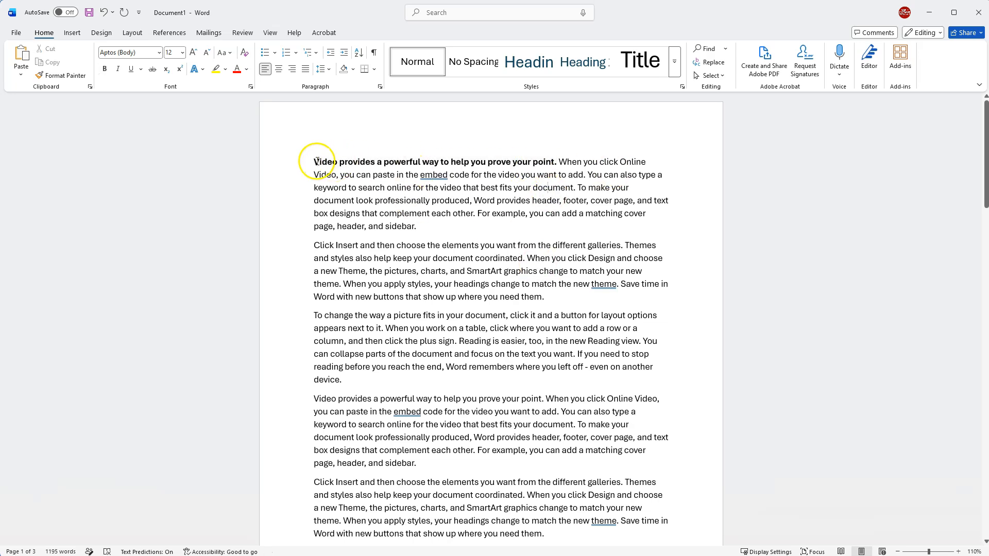
{"action": "left_click", "coordinate": [104, 16]}
Italicize the first sentence of the first paragraph, and remove the italics again.
{"action": "left_click_drag", "start_coordinate": [314, 162], "coordinate": [544, 163]}
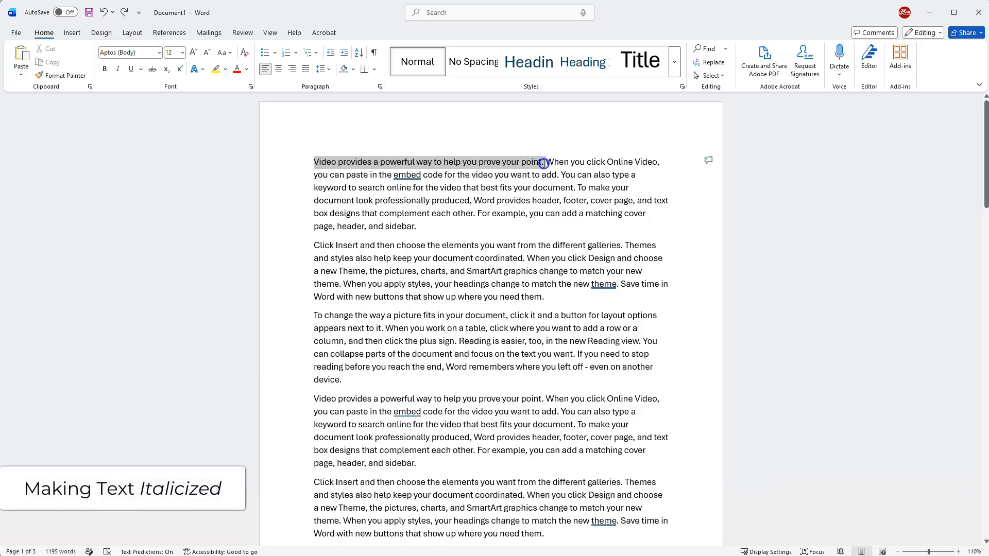
{"action": "left_click", "coordinate": [118, 69]}
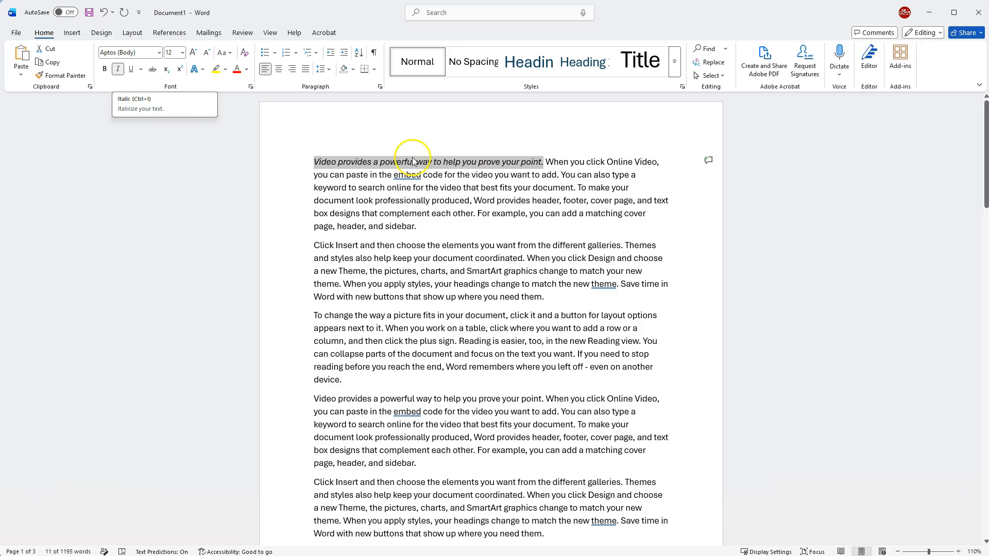
{"action": "left_click", "coordinate": [120, 72]}
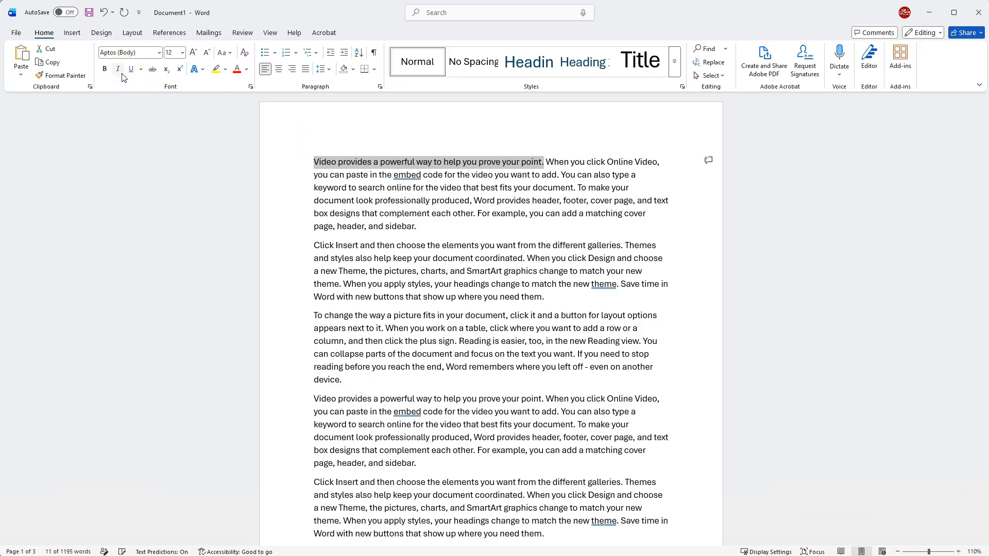
Try underline and strikethrough on the first sentence in turn, removing each format again.
{"action": "left_click", "coordinate": [132, 73]}
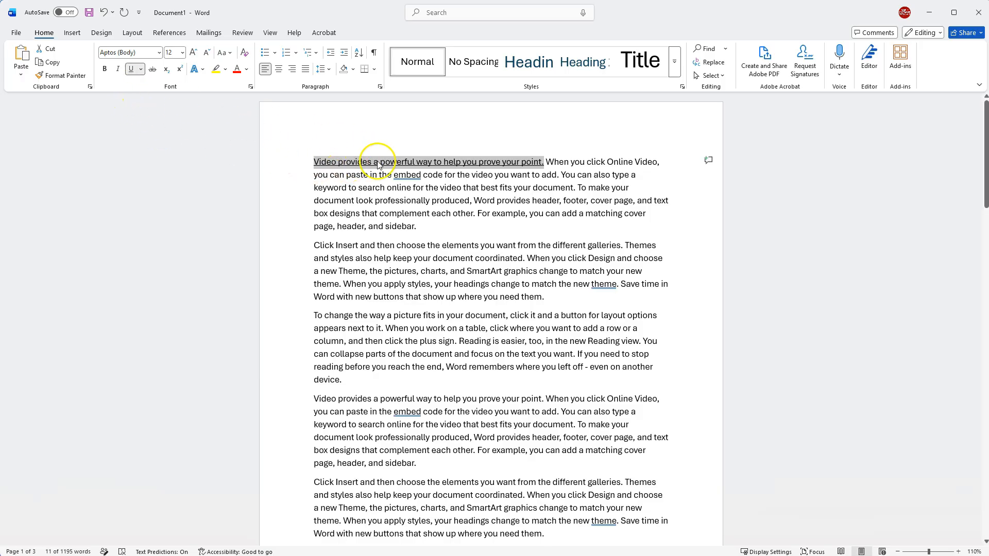
{"action": "left_click", "coordinate": [132, 70]}
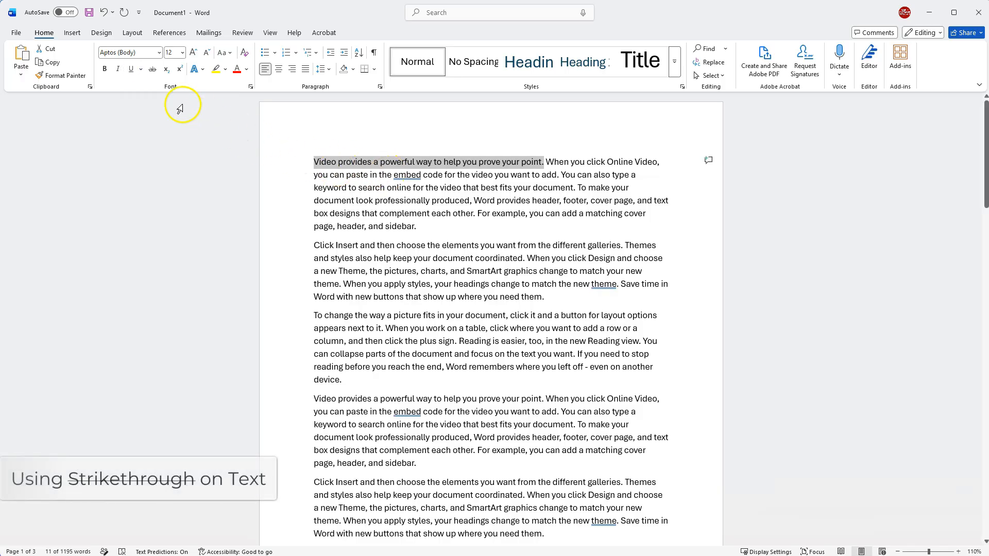
{"action": "left_click", "coordinate": [155, 74]}
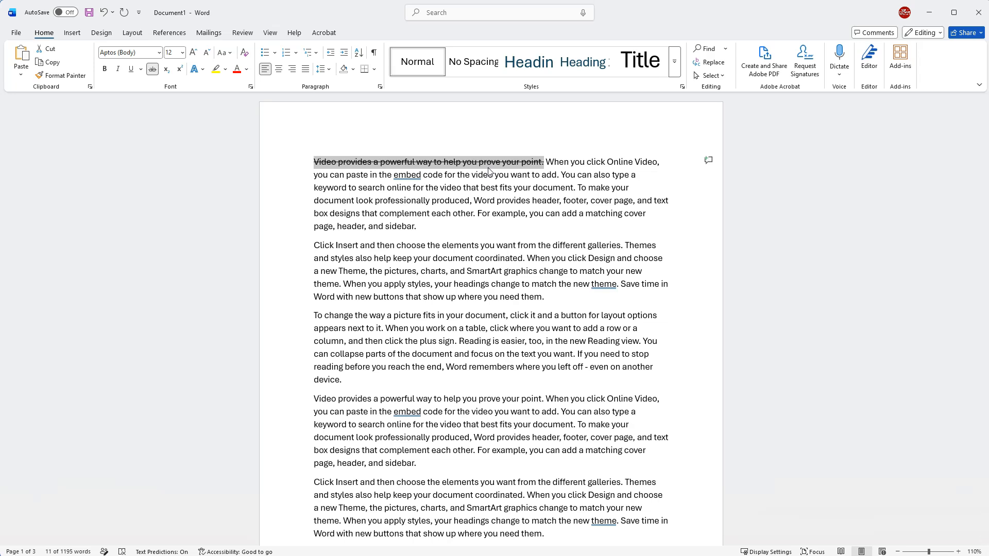
{"action": "left_click", "coordinate": [152, 69]}
{"action": "left_click", "coordinate": [546, 162]}
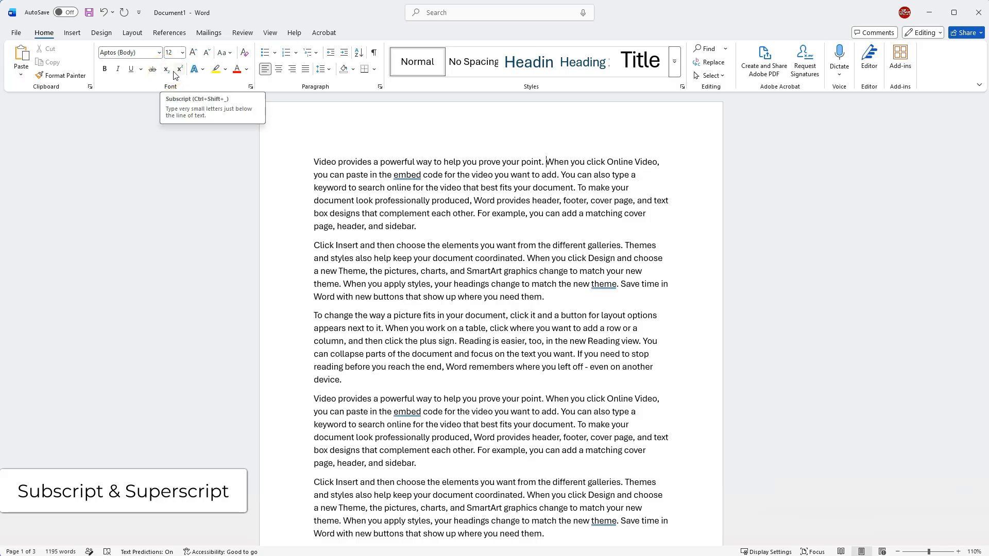
Add a line reading H2O above the first paragraph and format its 2 as subscript, switching it to superscript.
{"action": "left_click", "coordinate": [312, 158]}
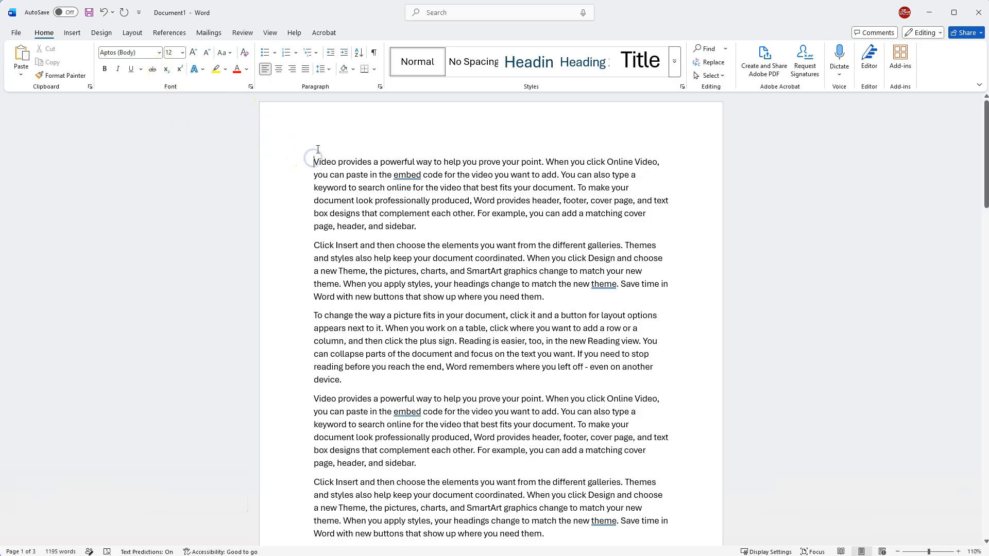
{"action": "key", "text": "Return"}
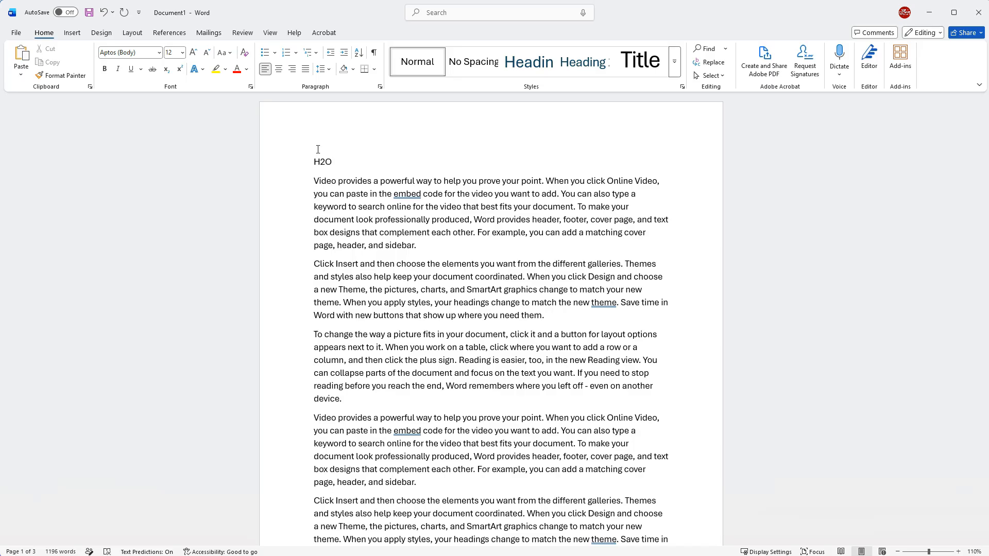
{"action": "left_click_drag", "start_coordinate": [318, 163], "coordinate": [325, 162]}
{"action": "left_click", "coordinate": [166, 69]}
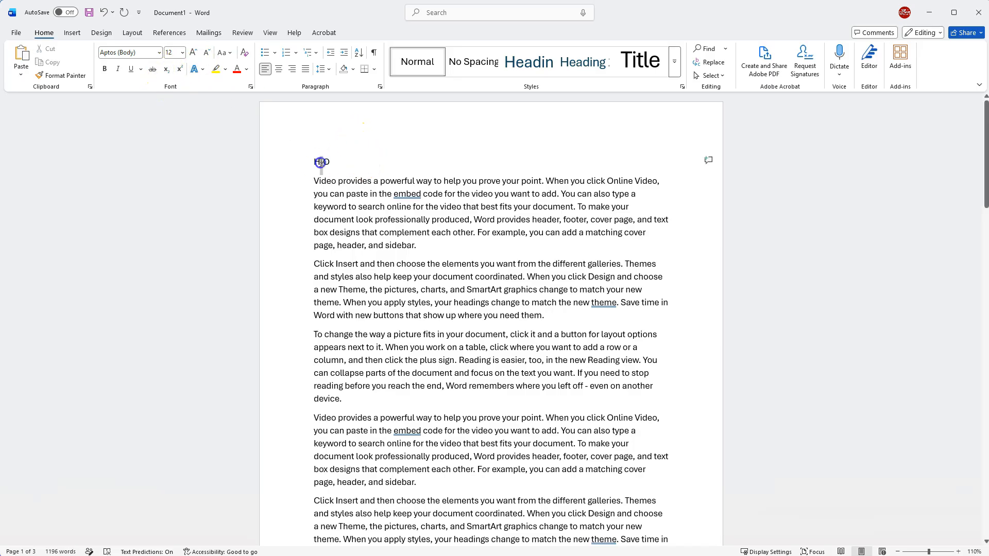
{"action": "left_click", "coordinate": [178, 70]}
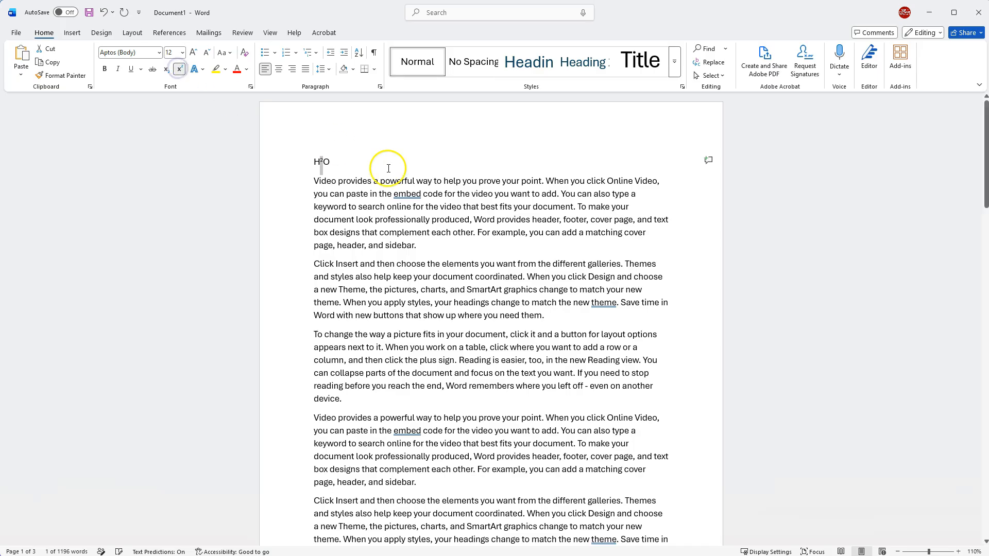
{"action": "left_click", "coordinate": [352, 158]}
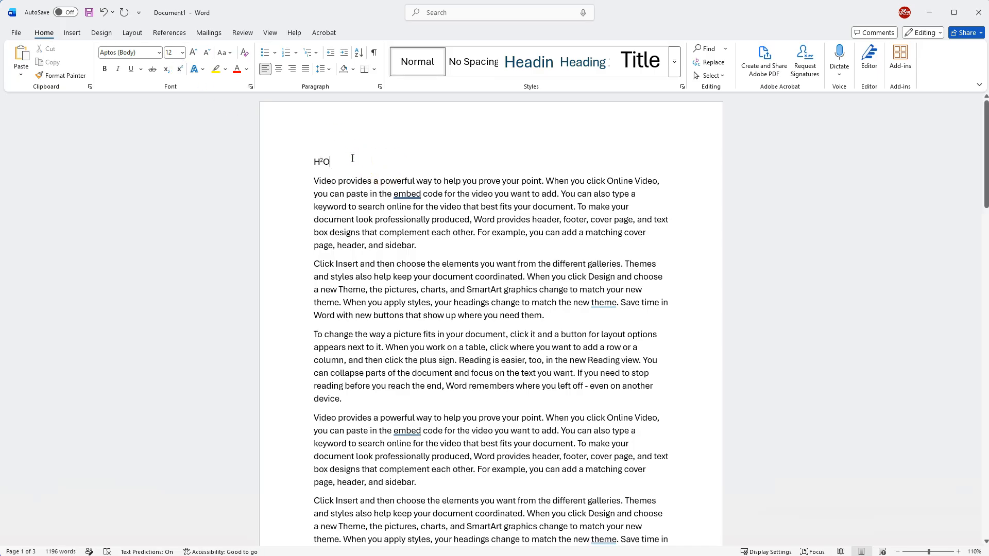
Delete the H2O line above the first paragraph.
{"action": "left_click", "coordinate": [181, 73]}
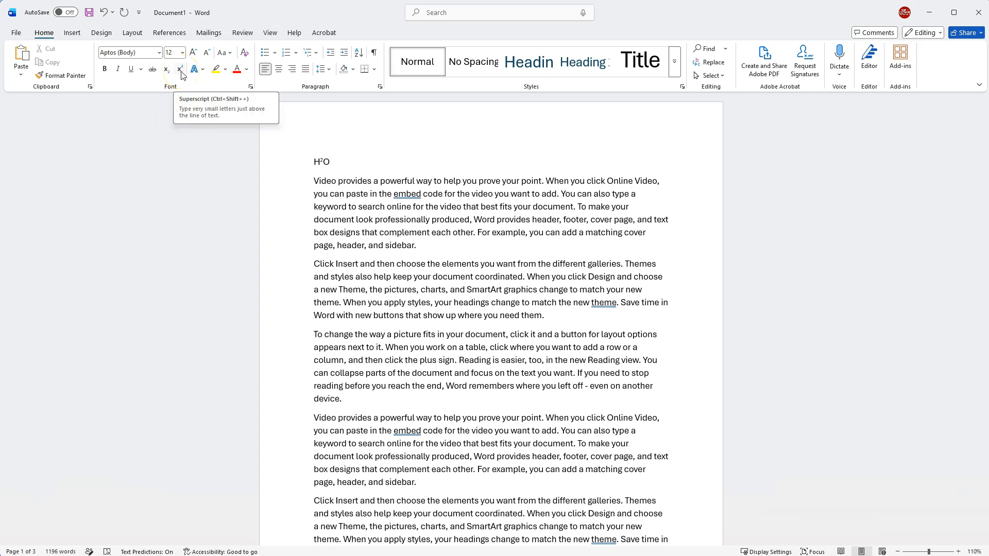
{"action": "left_click_drag", "start_coordinate": [330, 162], "coordinate": [315, 159]}
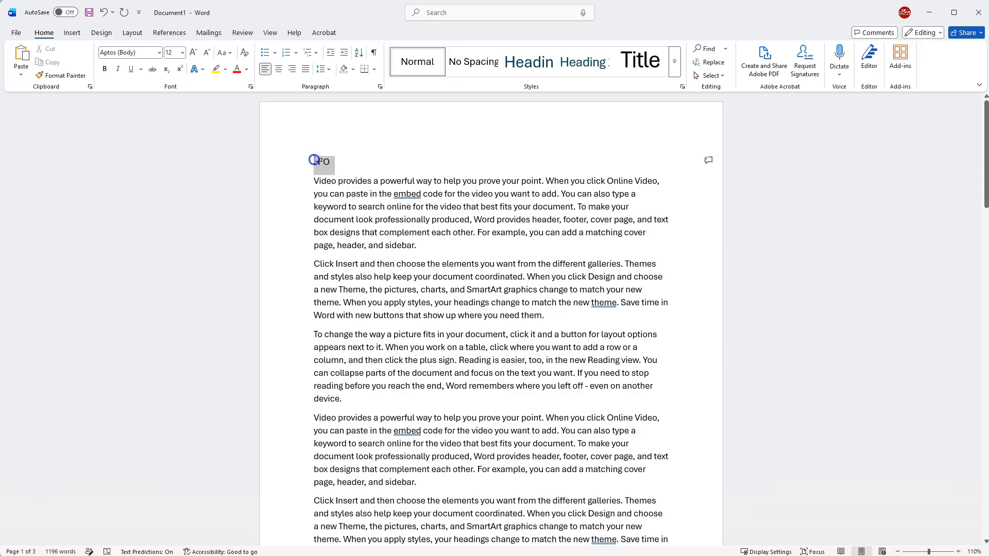
{"action": "key", "text": "Delete"}
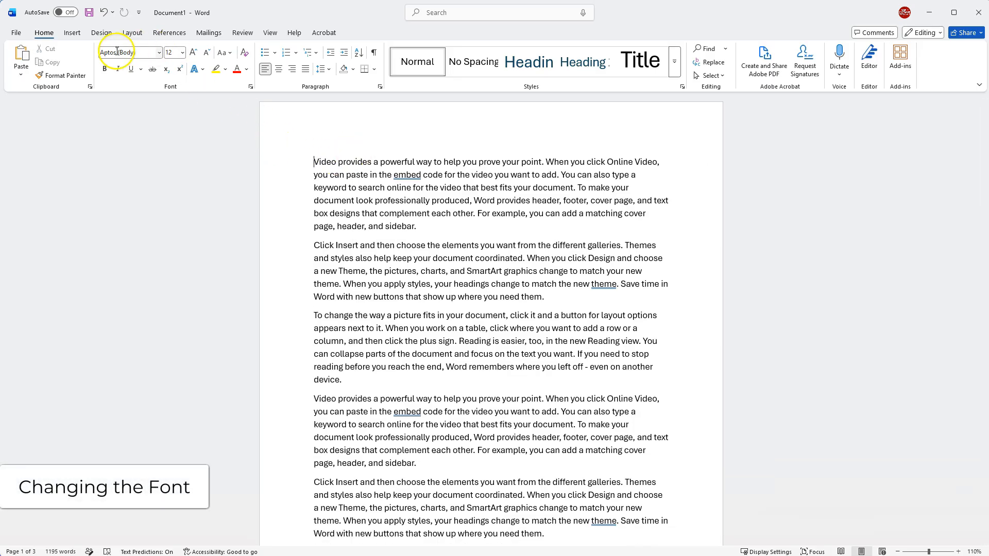
{"action": "left_click", "coordinate": [314, 162]}
{"action": "left_click_drag", "start_coordinate": [314, 162], "coordinate": [420, 227]}
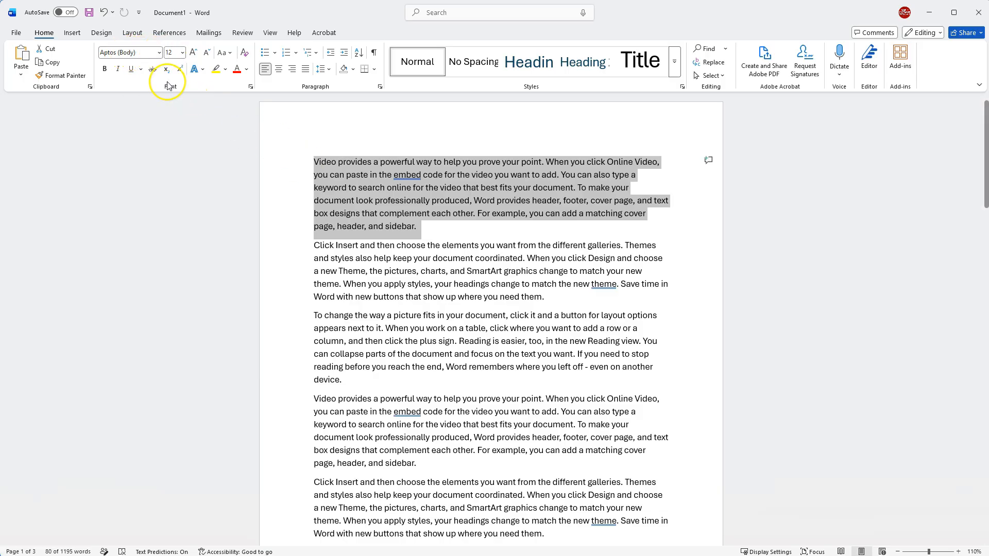
{"action": "left_click", "coordinate": [442, 229]}
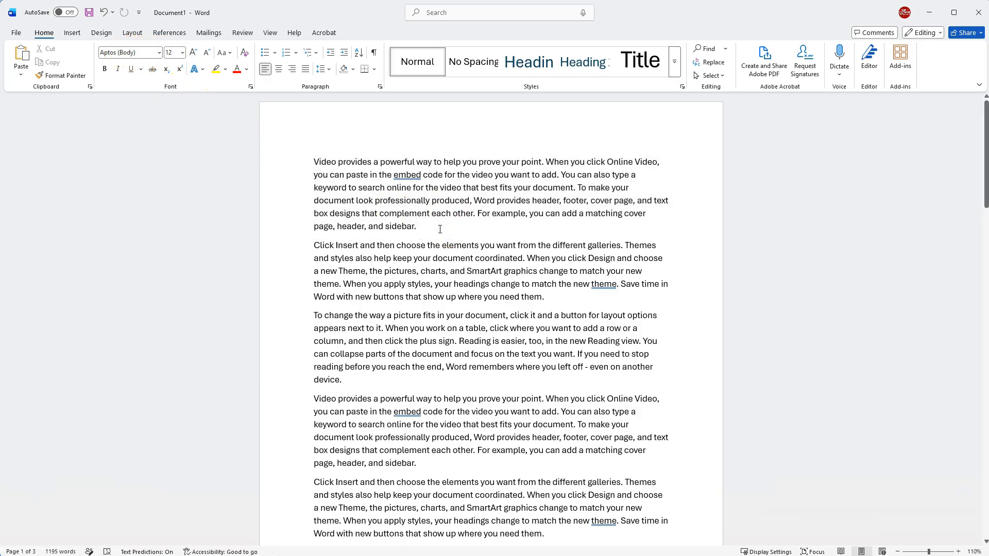
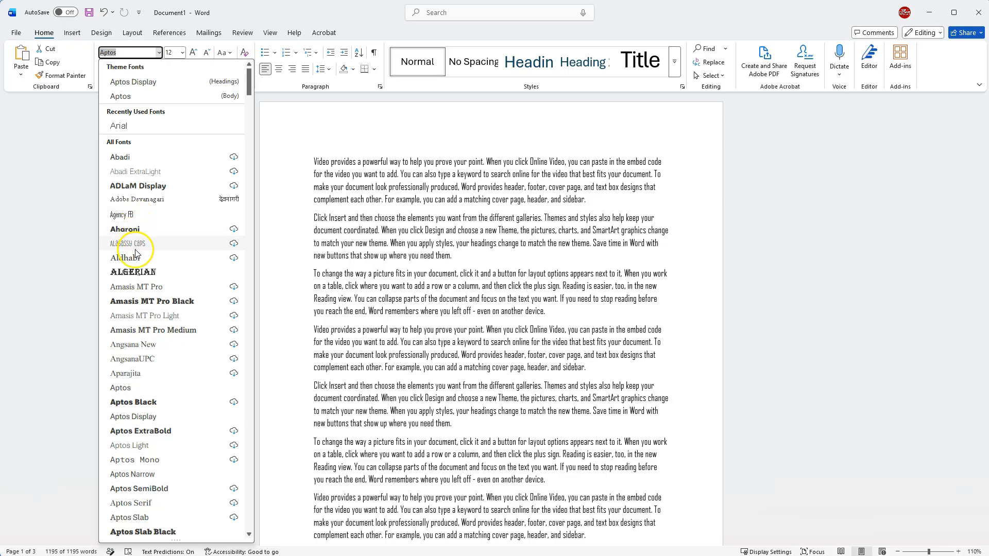
Browse the list of available fonts with live previews on the whole selected text, and close it without choosing one.
{"action": "scroll", "coordinate": [145, 331], "scroll_direction": "down", "scroll_amount": 3}
{"action": "scroll", "coordinate": [146, 331], "scroll_direction": "down", "scroll_amount": 9}
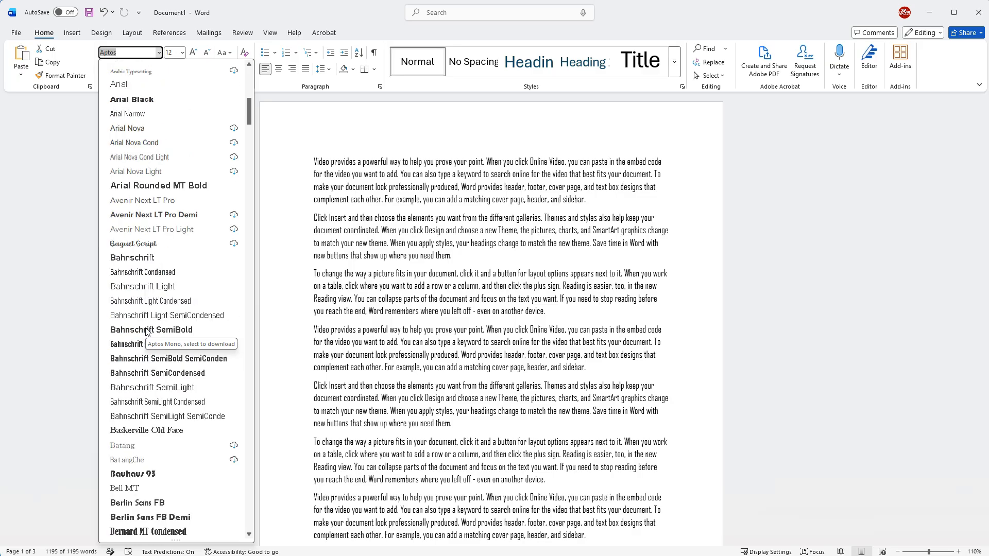
{"action": "scroll", "coordinate": [147, 332], "scroll_direction": "down", "scroll_amount": 2}
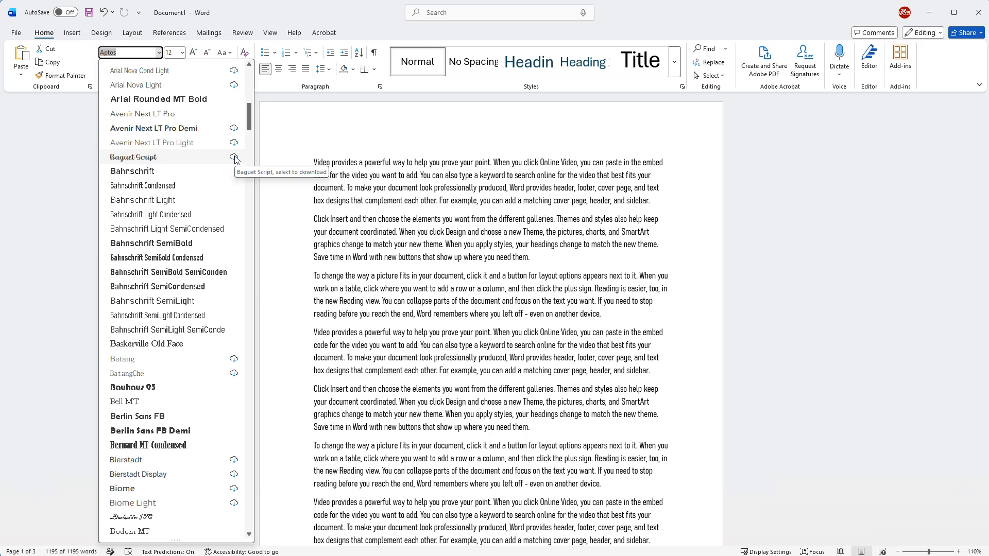
{"action": "scroll", "coordinate": [197, 220], "scroll_direction": "down", "scroll_amount": 4}
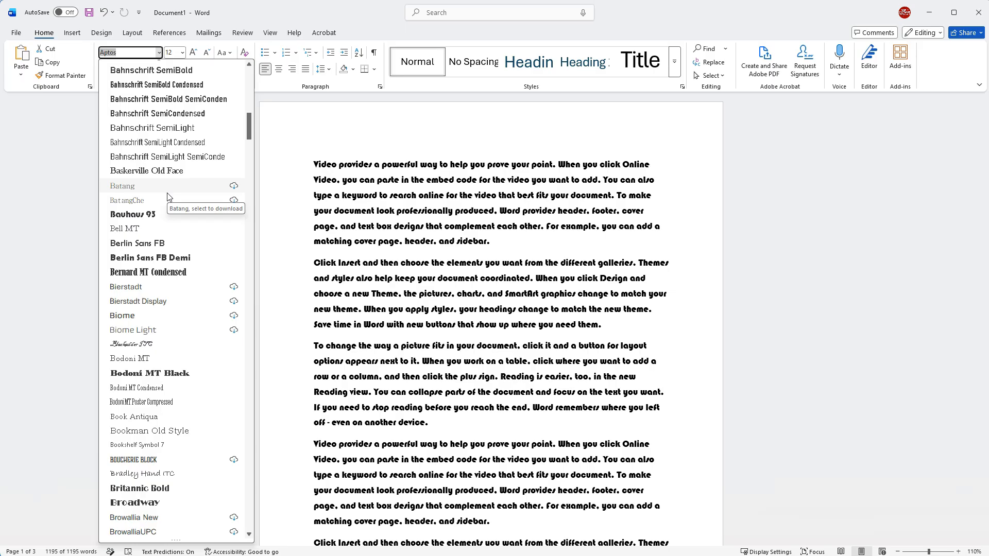
{"action": "scroll", "coordinate": [169, 216], "scroll_direction": "down", "scroll_amount": 2}
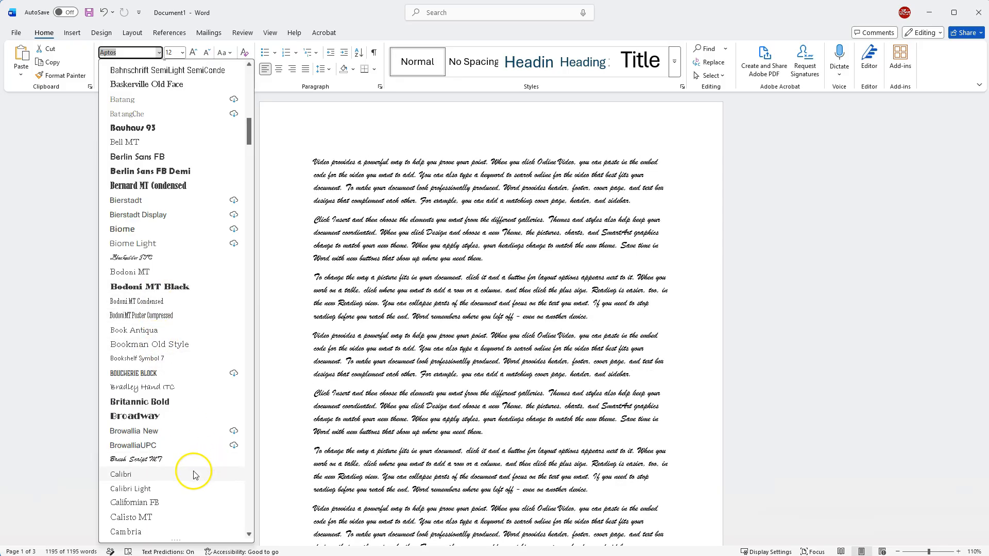
{"action": "left_click_drag", "start_coordinate": [250, 137], "coordinate": [251, 68]}
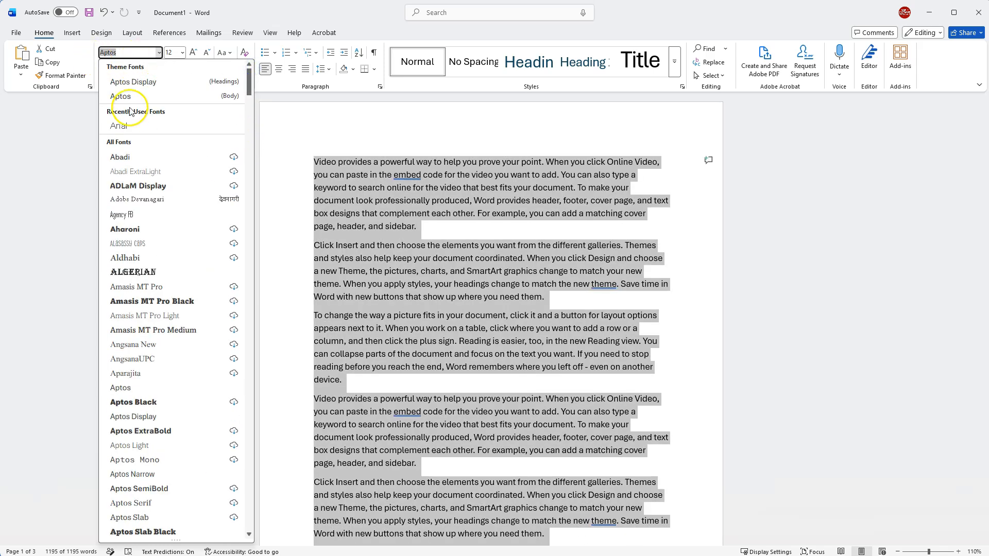
{"action": "left_click", "coordinate": [287, 13]}
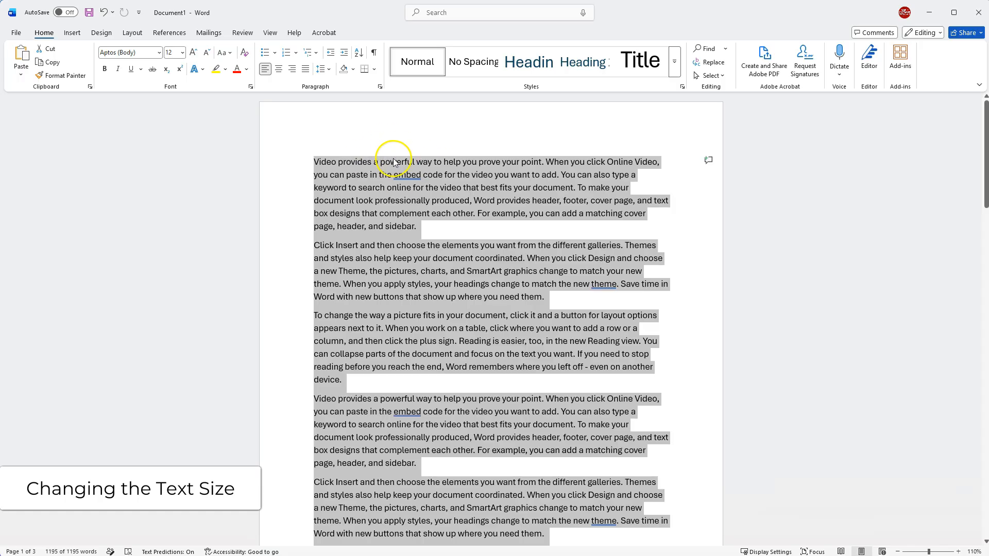
Set the font size of all the text to 11.5, and step it up to 14 and down to 12.
{"action": "left_click", "coordinate": [183, 53]}
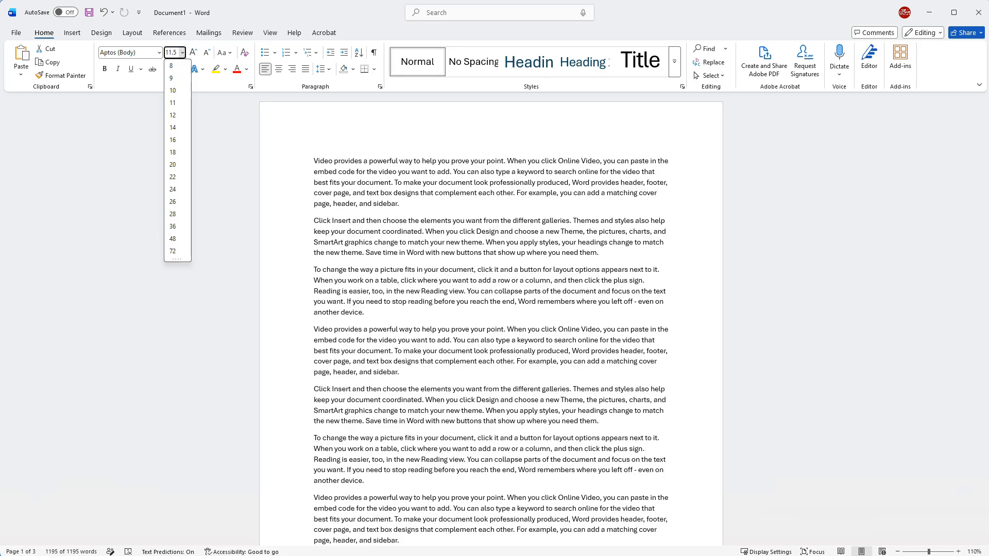
{"action": "key", "text": "Return"}
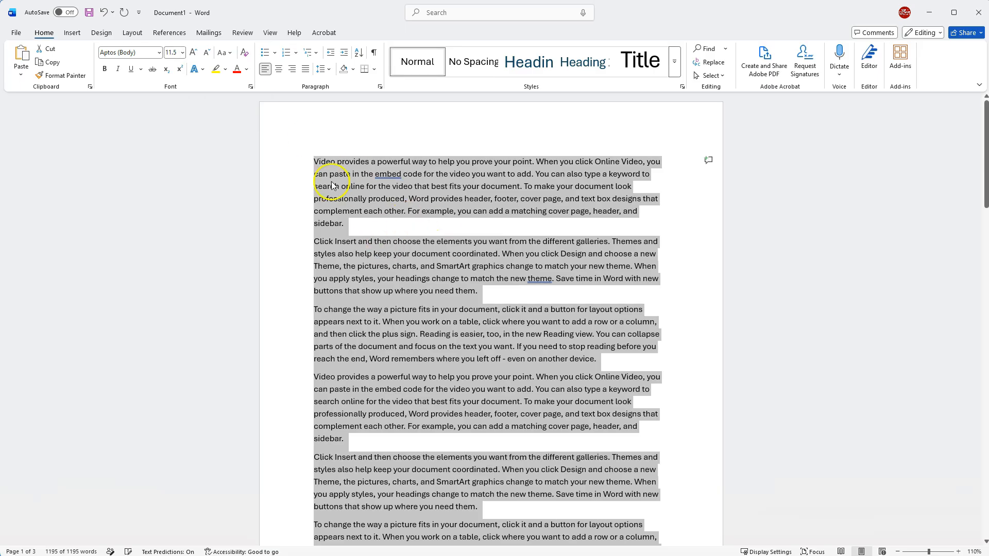
{"action": "left_click", "coordinate": [194, 54]}
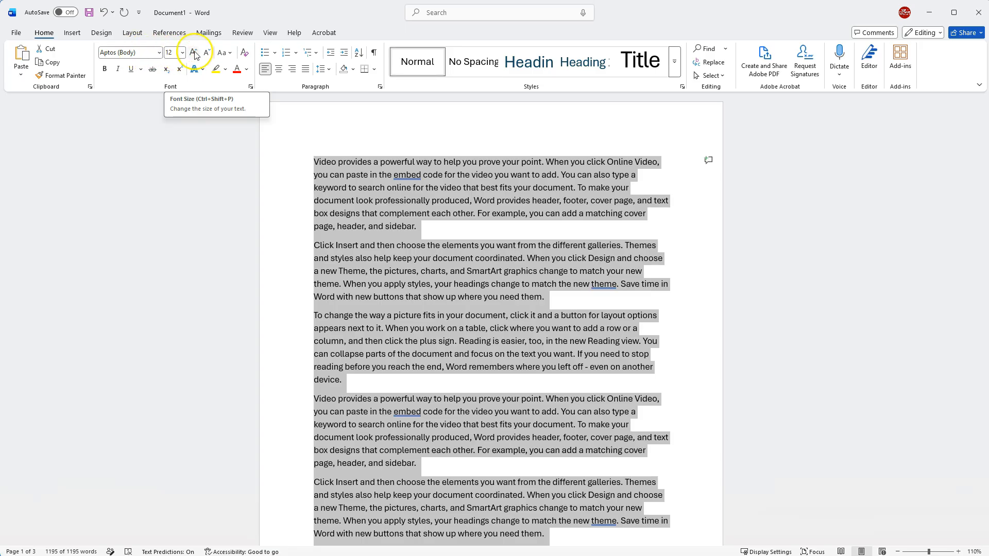
{"action": "left_click", "coordinate": [195, 53]}
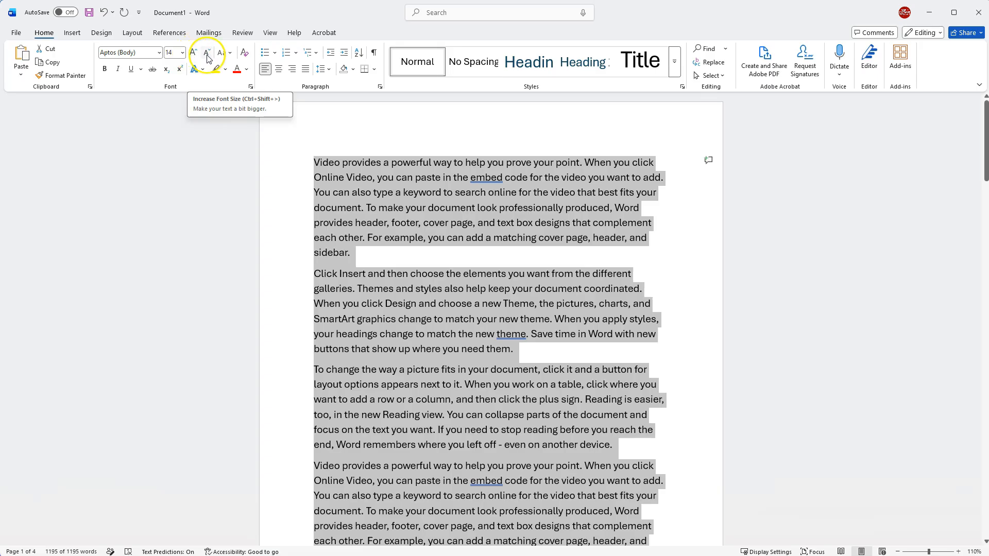
{"action": "left_click", "coordinate": [207, 53]}
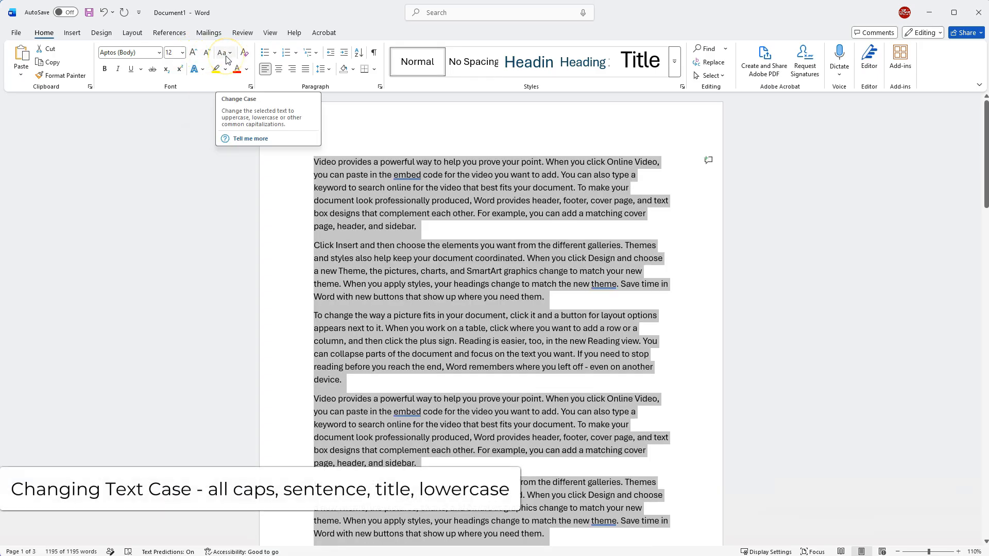
Split the first sentence of the first paragraph off into a paragraph of its own.
{"action": "left_click", "coordinate": [228, 54]}
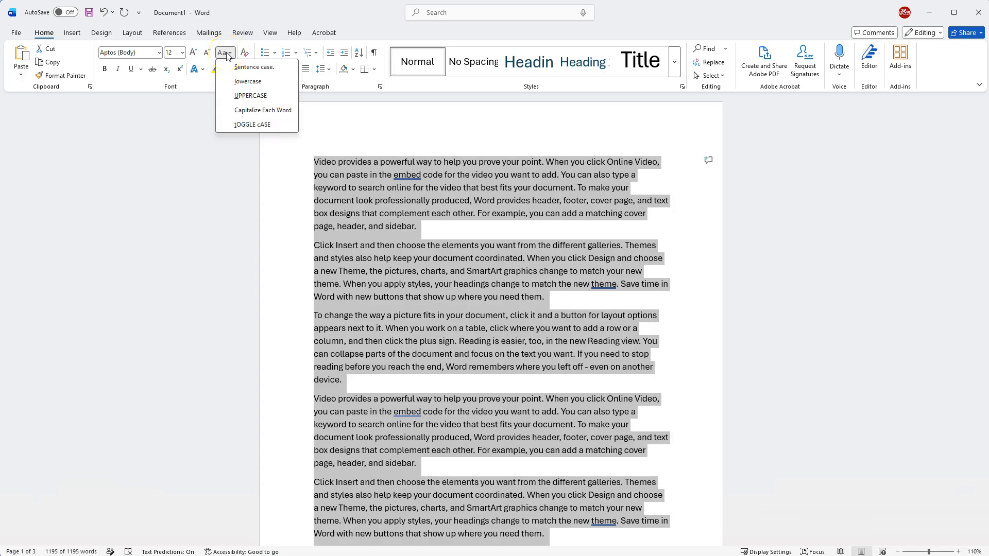
{"action": "left_click", "coordinate": [466, 162]}
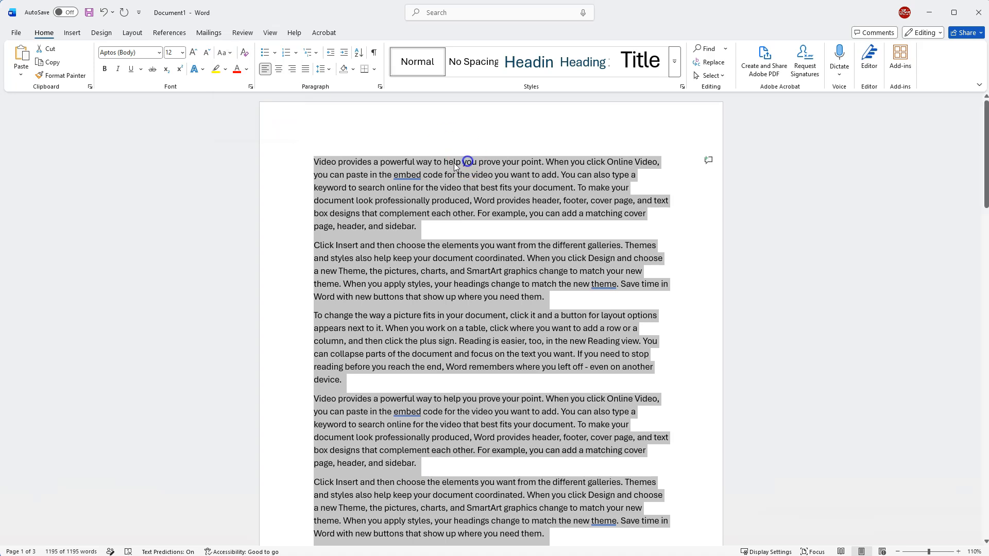
{"action": "left_click", "coordinate": [324, 162]}
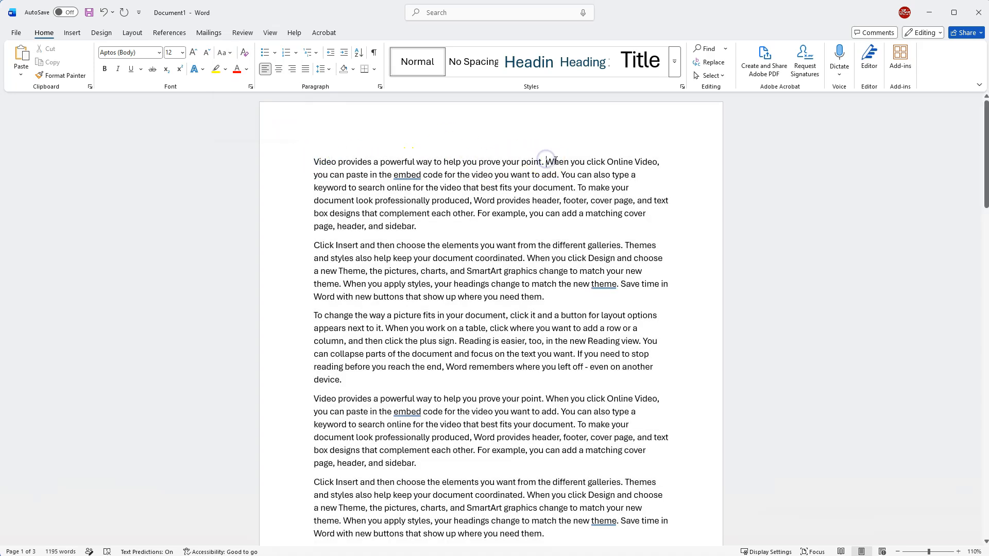
{"action": "key", "text": "Return"}
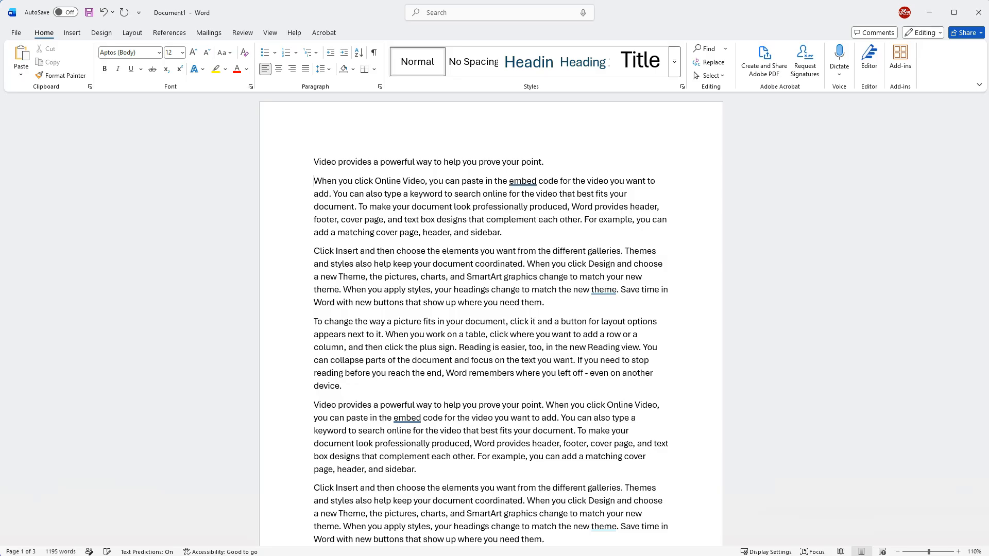
Change the case of the first line to UPPERCASE, and switch it to lowercase.
{"action": "left_click_drag", "start_coordinate": [547, 162], "coordinate": [320, 159]}
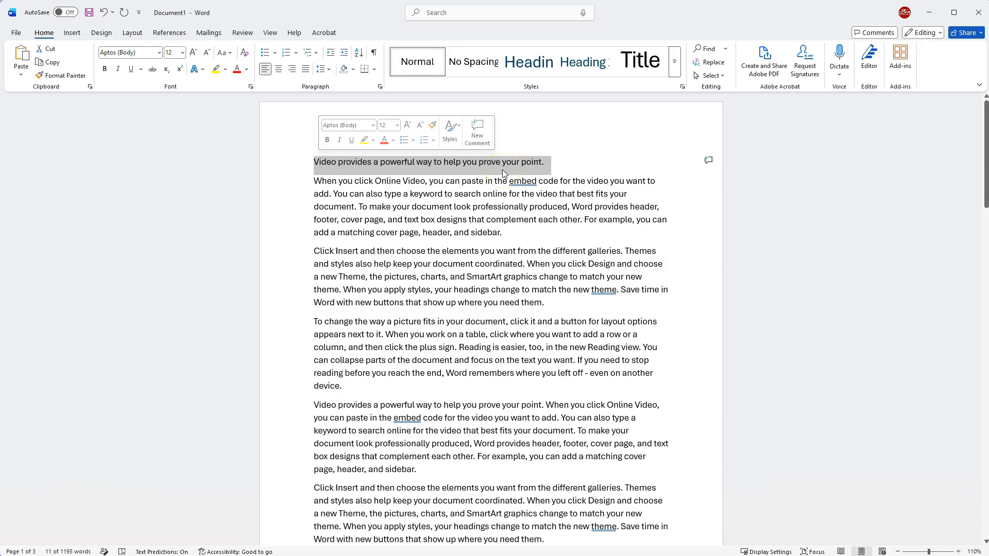
{"action": "left_click", "coordinate": [225, 53]}
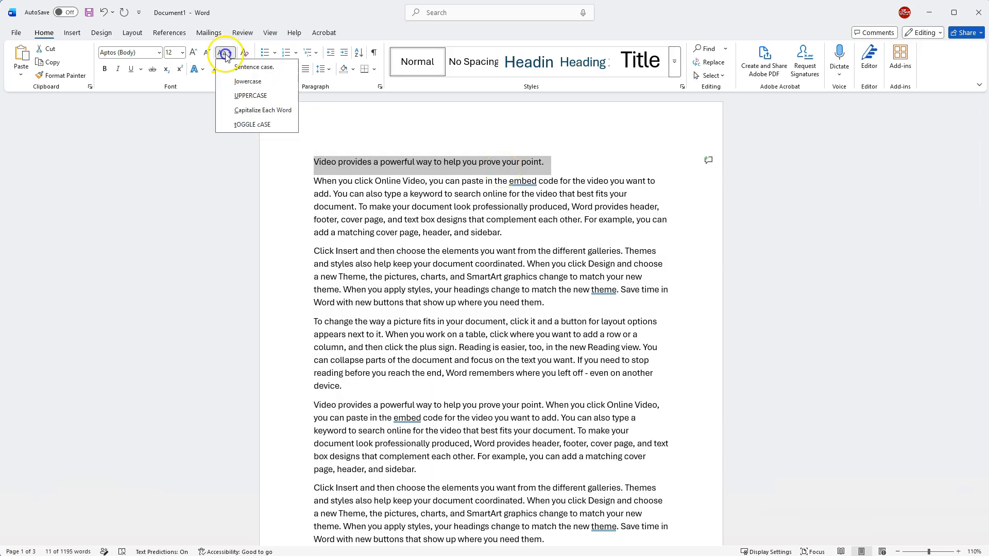
{"action": "left_click", "coordinate": [253, 98]}
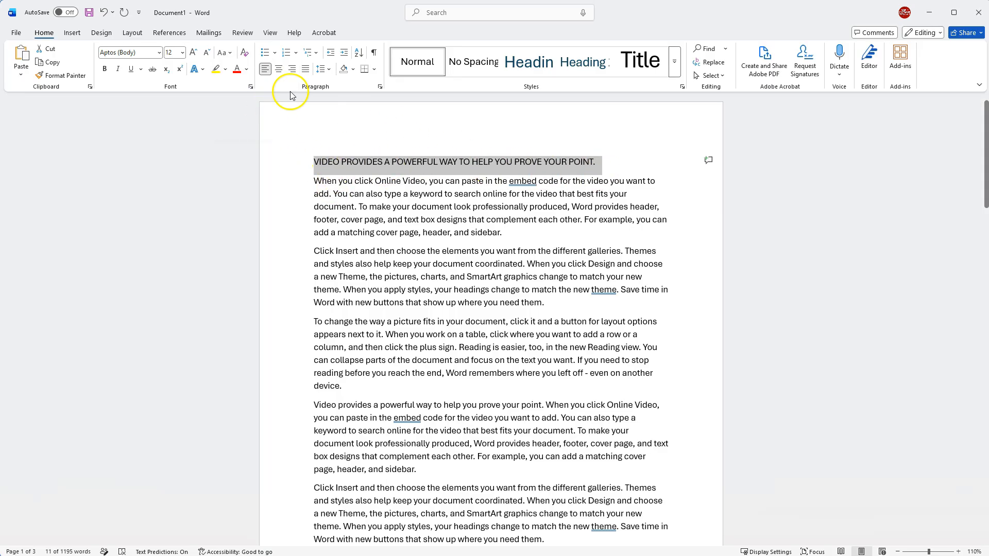
{"action": "left_click", "coordinate": [223, 52]}
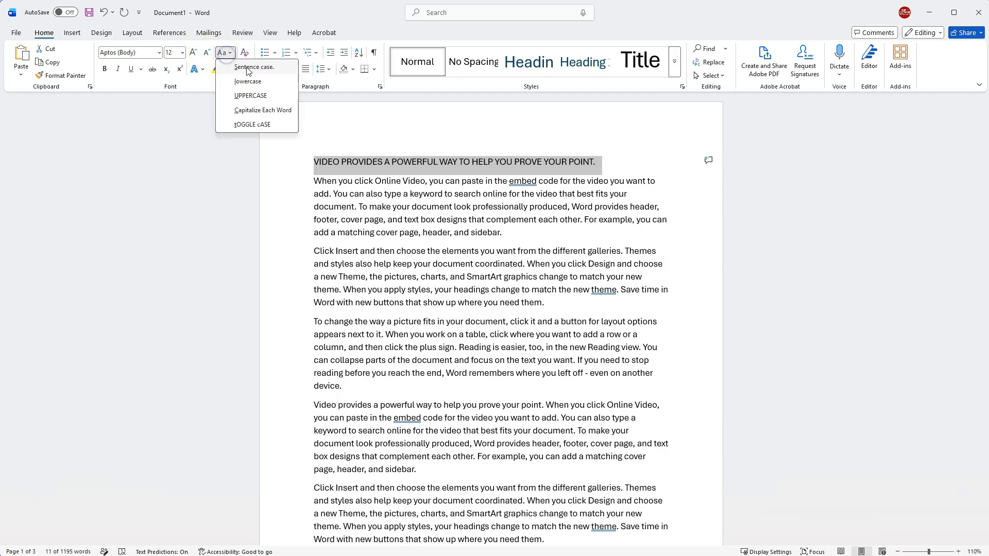
{"action": "left_click", "coordinate": [248, 82]}
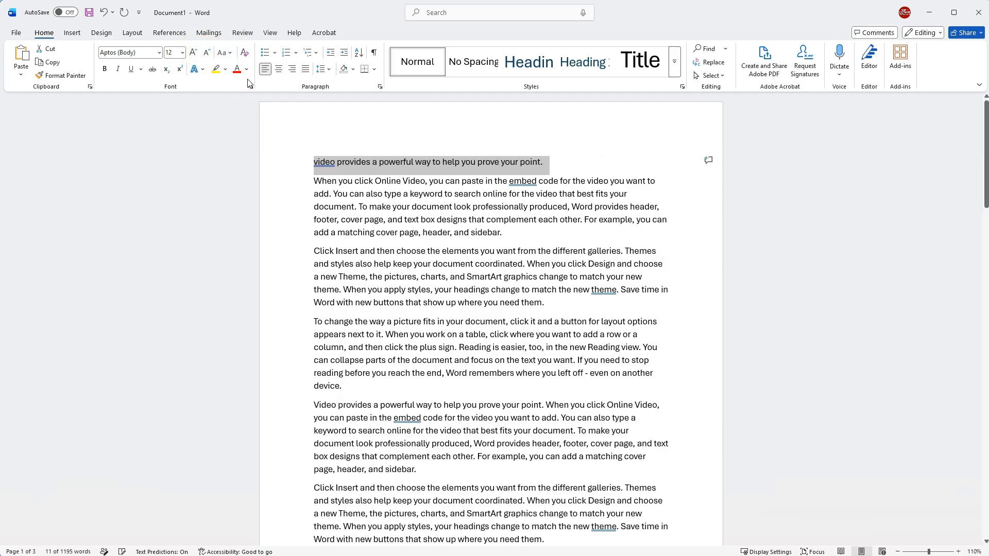
Change the case of the first line to Capitalize Each Word.
{"action": "left_click", "coordinate": [228, 53]}
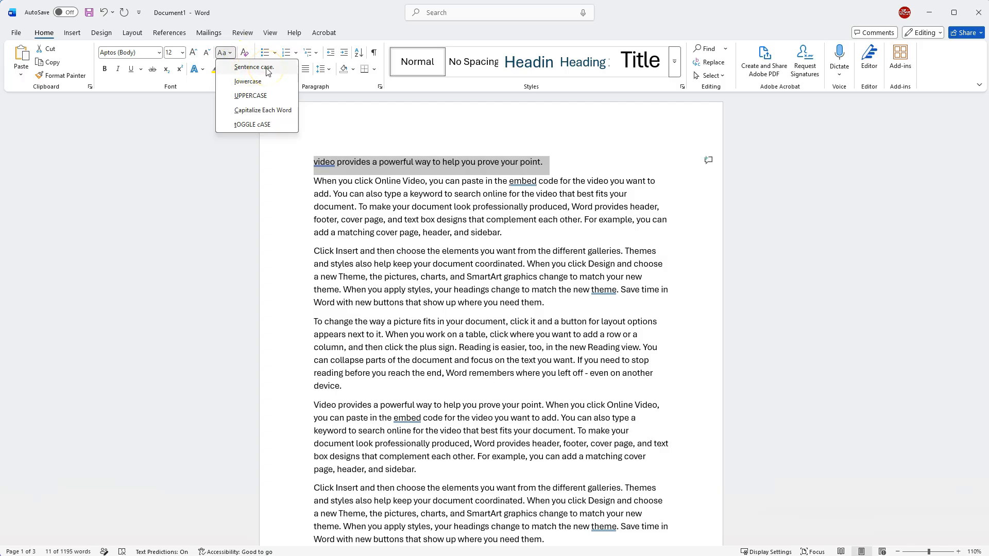
{"action": "left_click", "coordinate": [269, 112]}
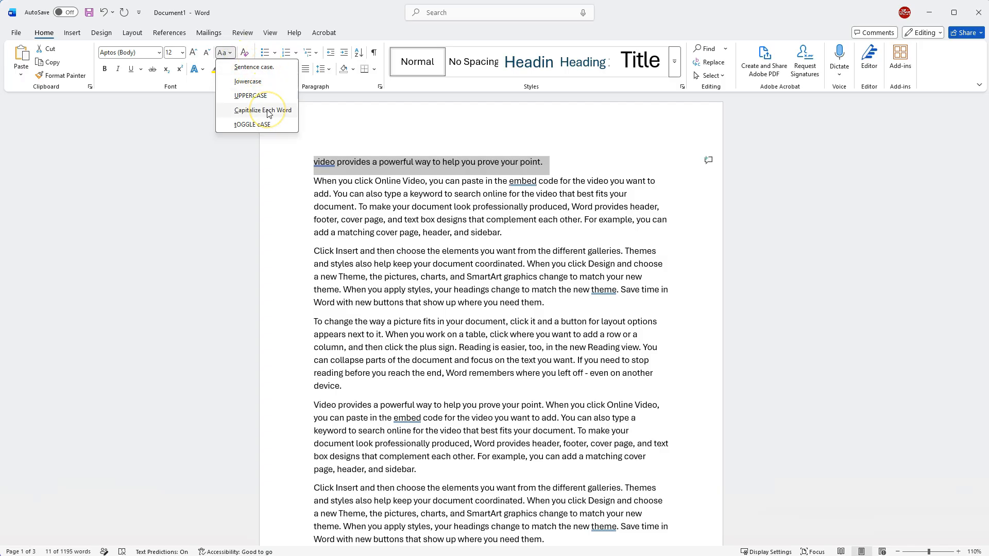
{"action": "left_click", "coordinate": [268, 112]}
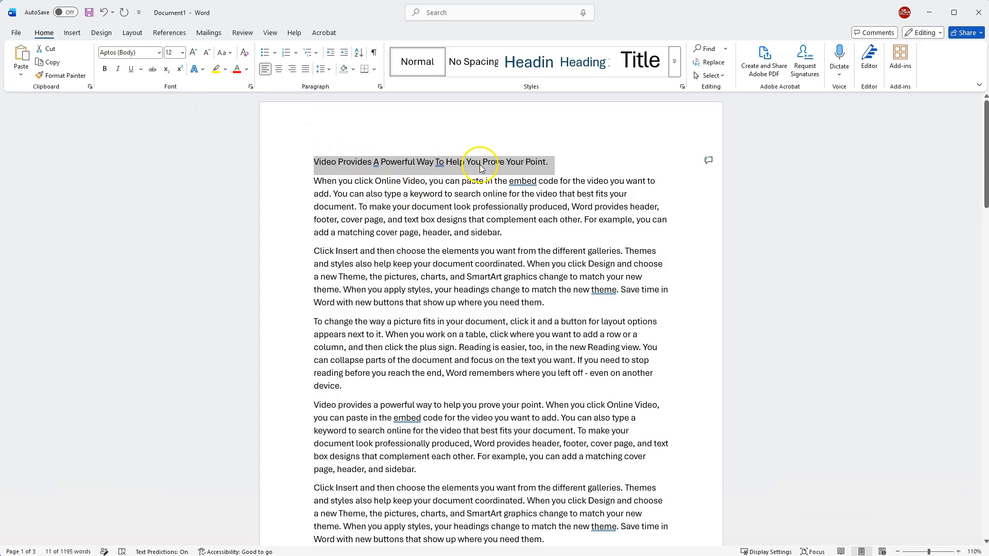
Replace the capital A in the first line with a lowercase a, and undo the replacement.
{"action": "left_click", "coordinate": [378, 162]}
{"action": "left_click_drag", "start_coordinate": [379, 162], "coordinate": [376, 162]}
{"action": "left_click", "coordinate": [375, 161]}
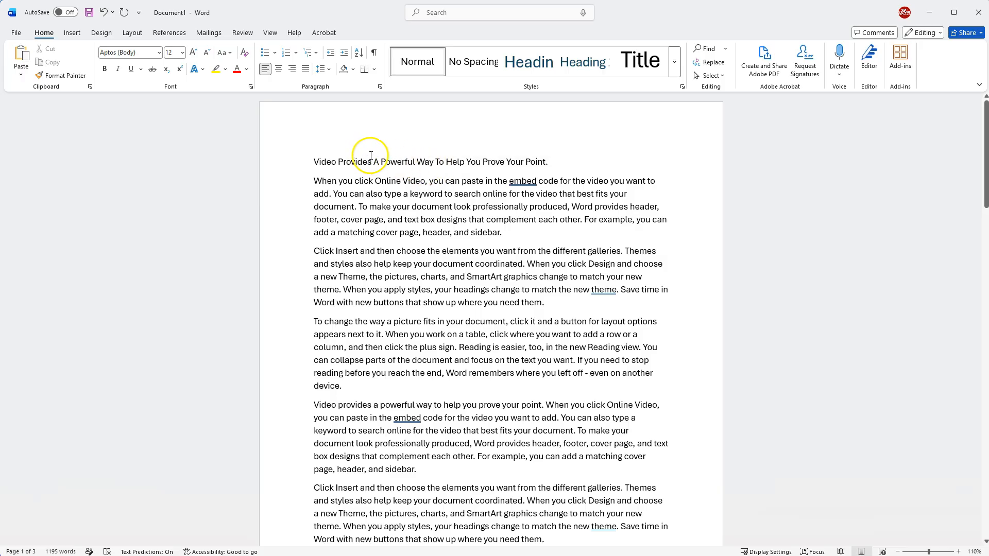
{"action": "left_click_drag", "start_coordinate": [379, 162], "coordinate": [375, 162]}
{"action": "type", "text": "a"}
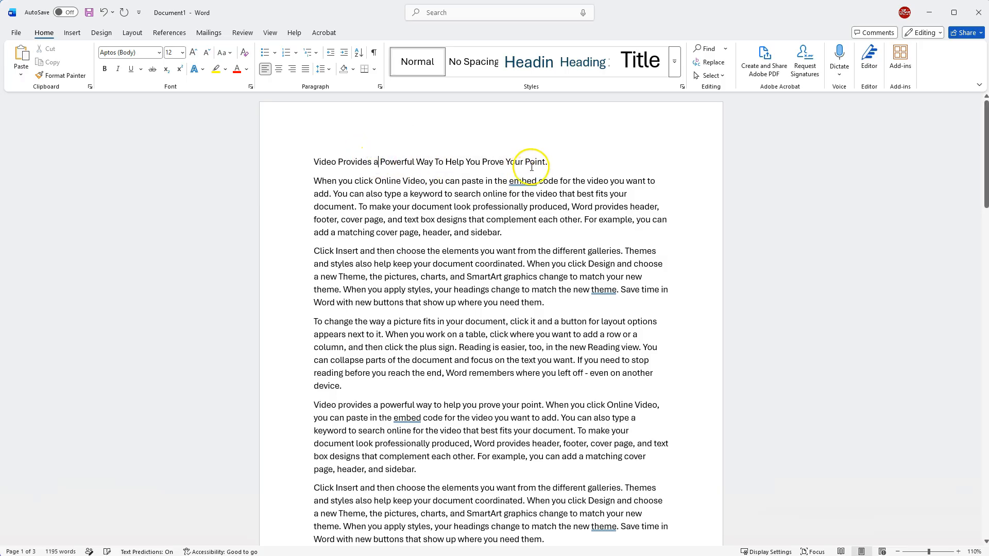
{"action": "key", "text": "ctrl+z"}
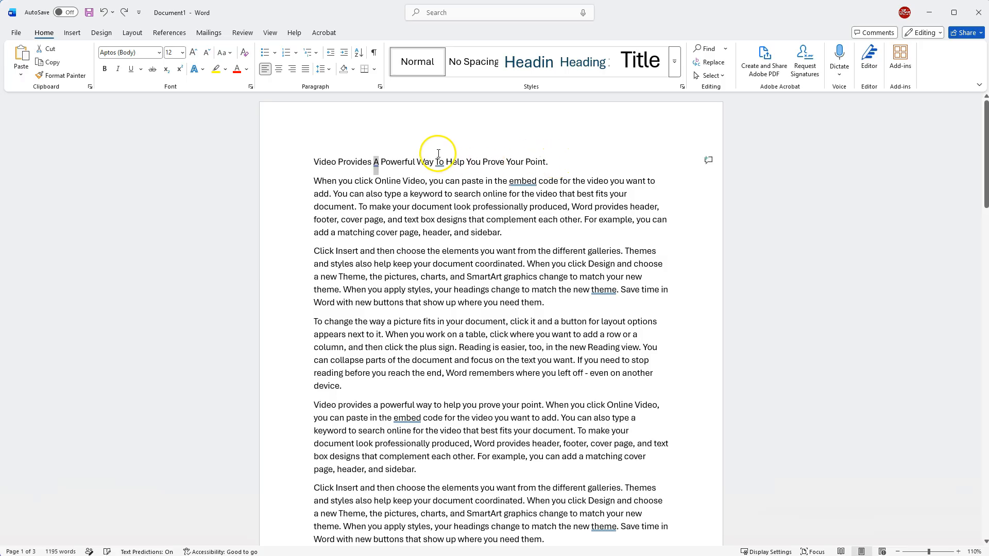
Apply toggle case to the first line, and switch it to sentence case.
{"action": "triple_click", "coordinate": [439, 154]}
{"action": "left_click", "coordinate": [223, 52]}
{"action": "left_click", "coordinate": [255, 121]}
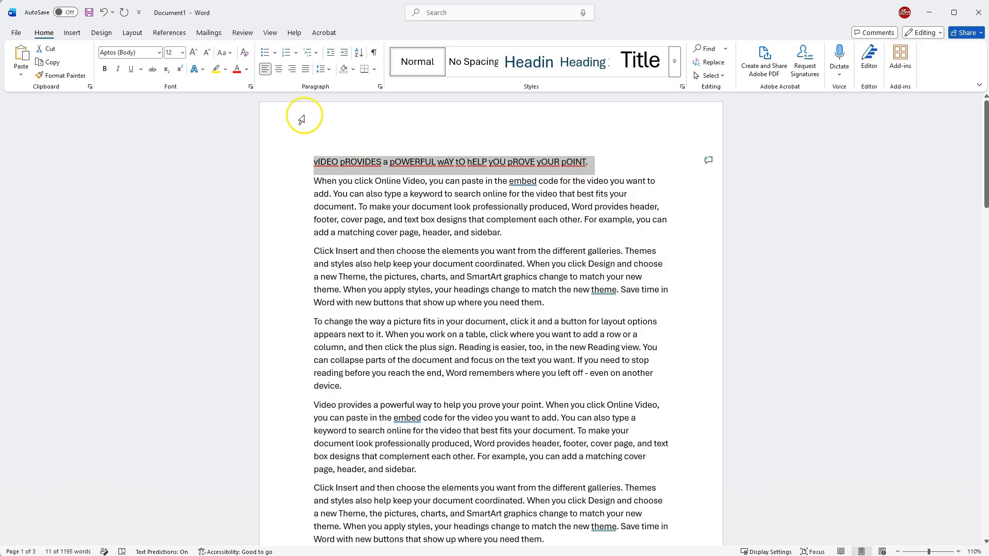
{"action": "left_click", "coordinate": [223, 53]}
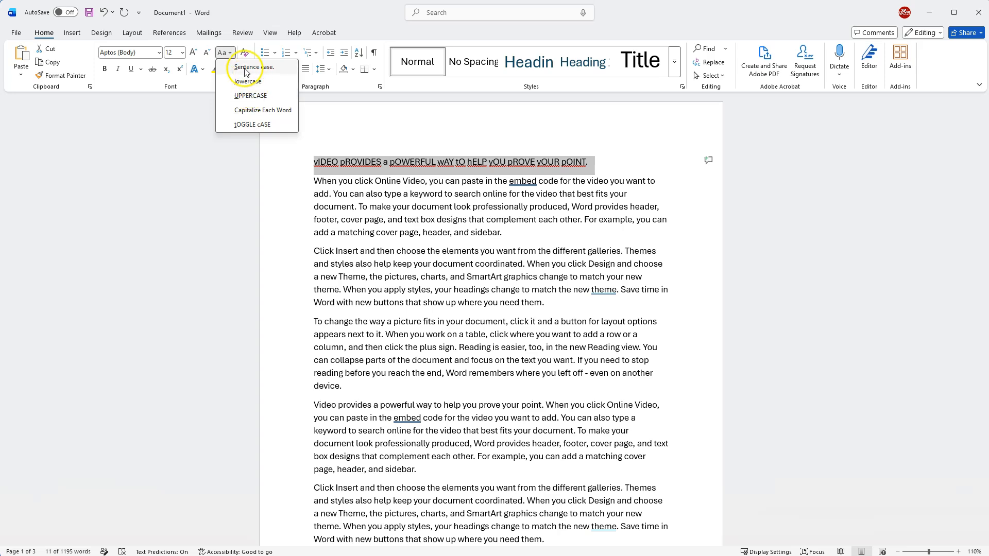
{"action": "left_click", "coordinate": [246, 72]}
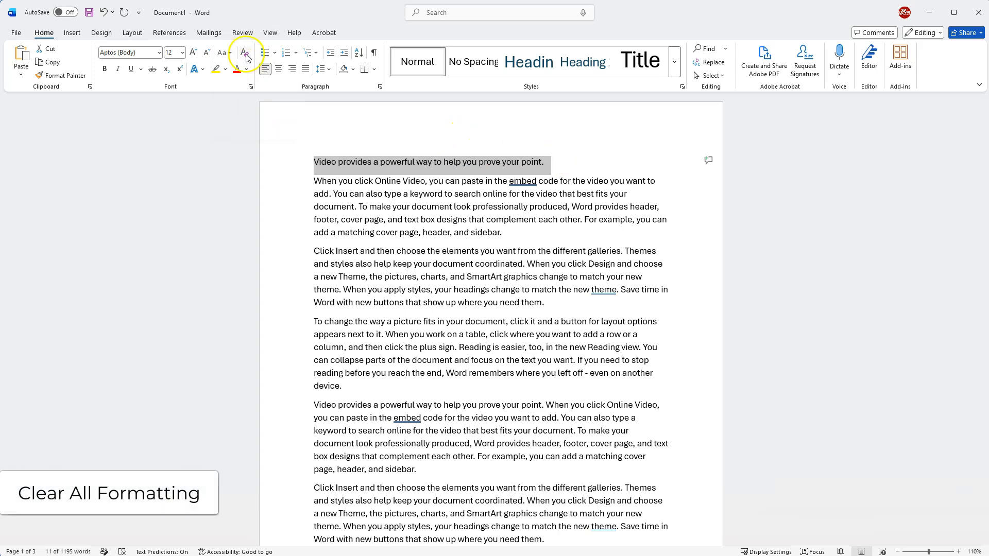
Clear all formatting from the first line and preview the preset text effects on it without applying one.
{"action": "left_click", "coordinate": [245, 53]}
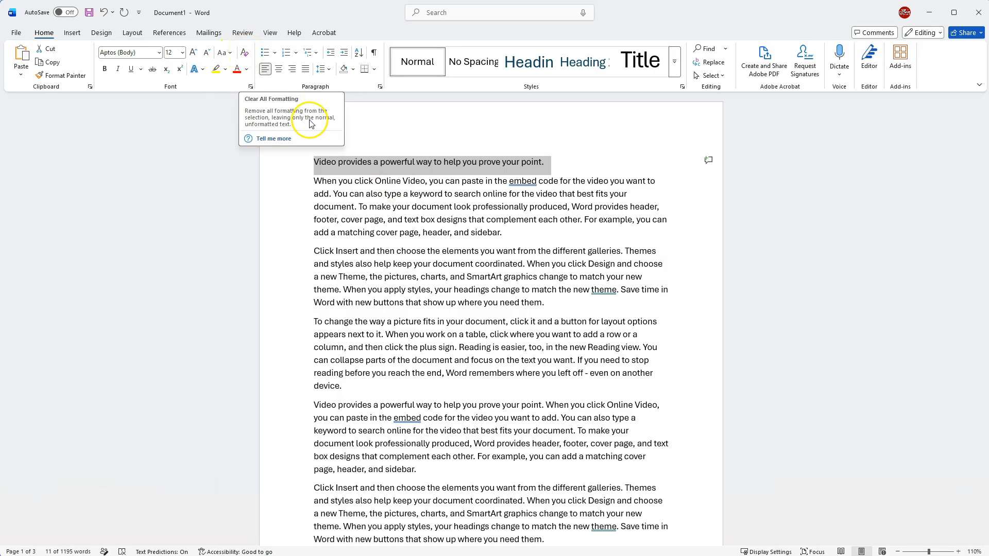
{"action": "left_click", "coordinate": [202, 72]}
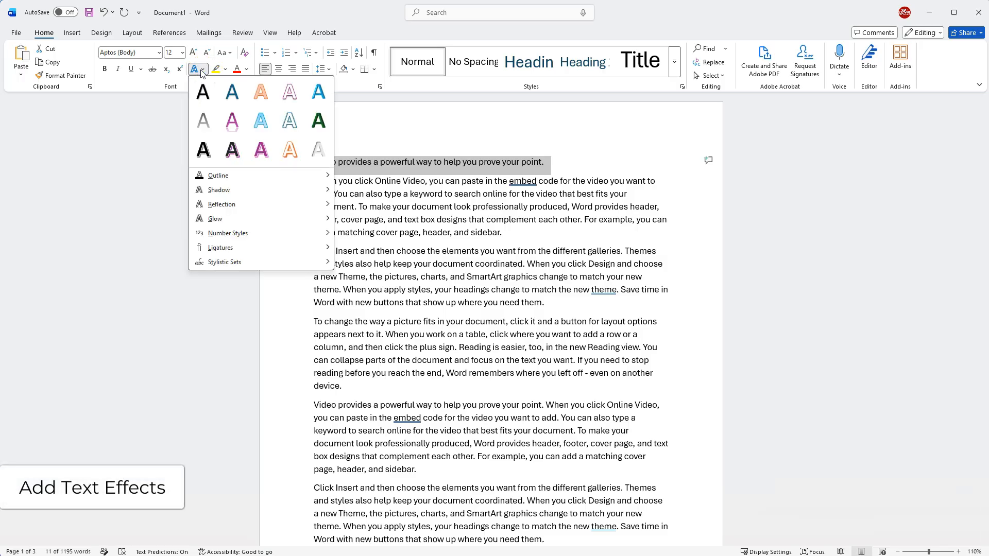
{"action": "left_click", "coordinate": [234, 110]}
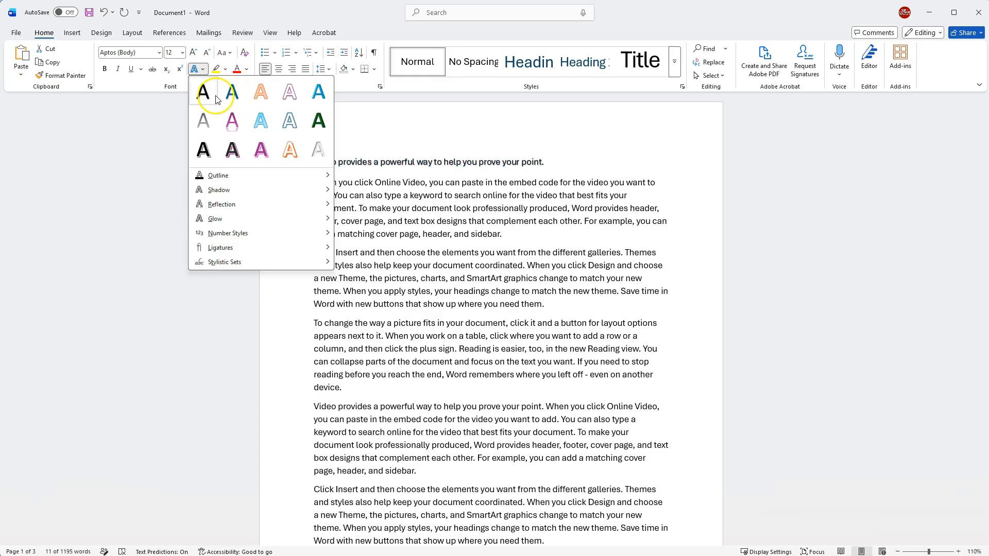
{"action": "left_click", "coordinate": [217, 97]}
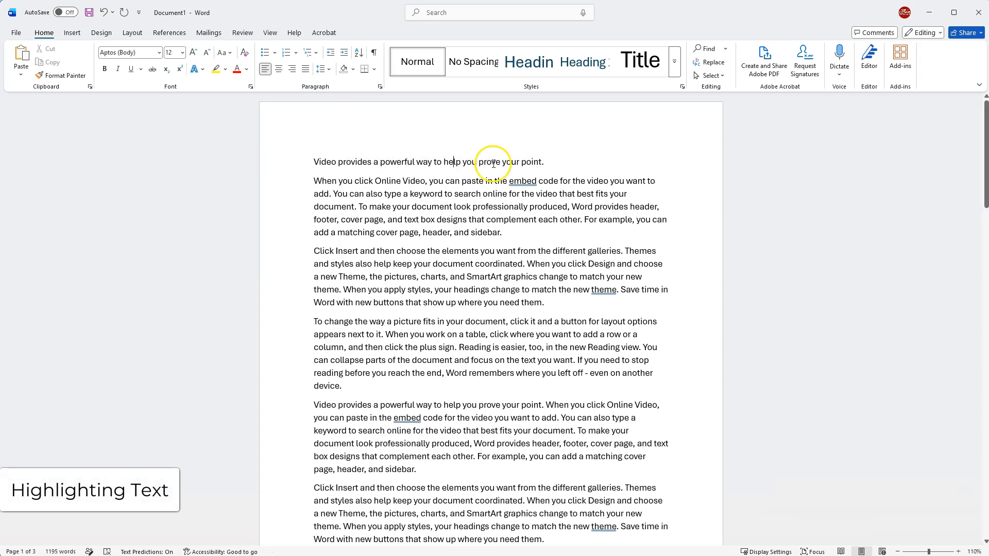
Highlight the sentence starting "To make your document look professionally produced" in yellow.
{"action": "left_click_drag", "start_coordinate": [549, 163], "coordinate": [316, 161]}
{"action": "left_click", "coordinate": [488, 195]}
{"action": "left_click_drag", "start_coordinate": [360, 206], "coordinate": [583, 220]}
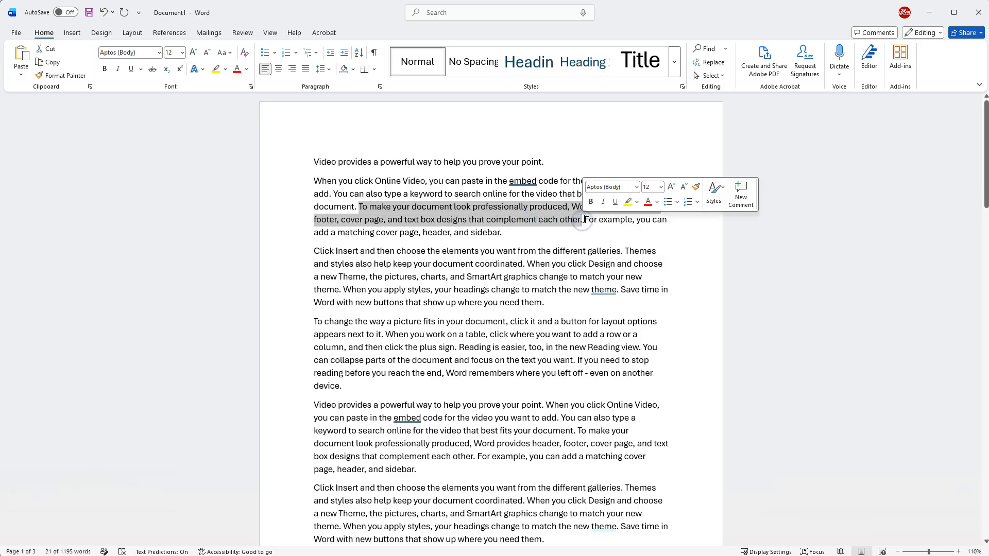
{"action": "left_click", "coordinate": [393, 206]}
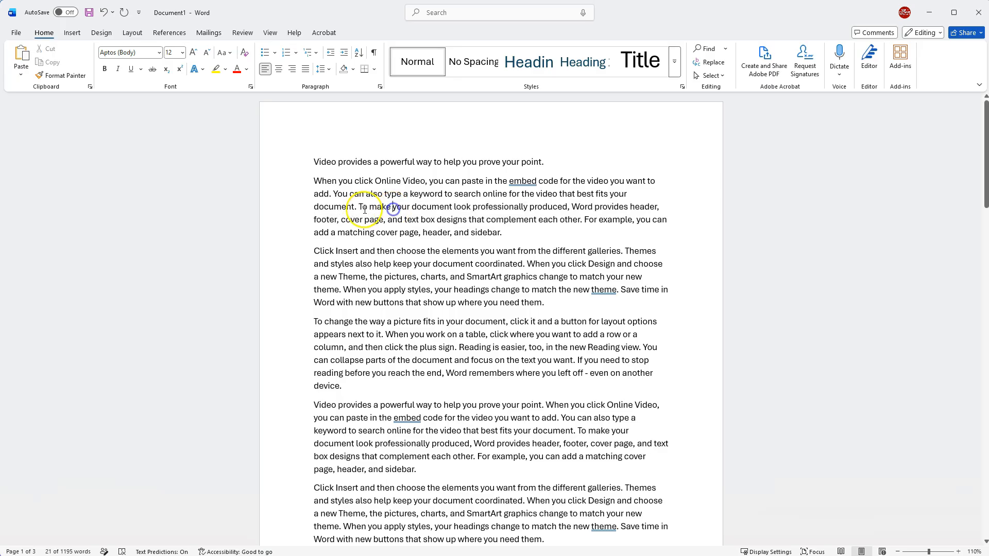
{"action": "left_click_drag", "start_coordinate": [360, 205], "coordinate": [582, 222]}
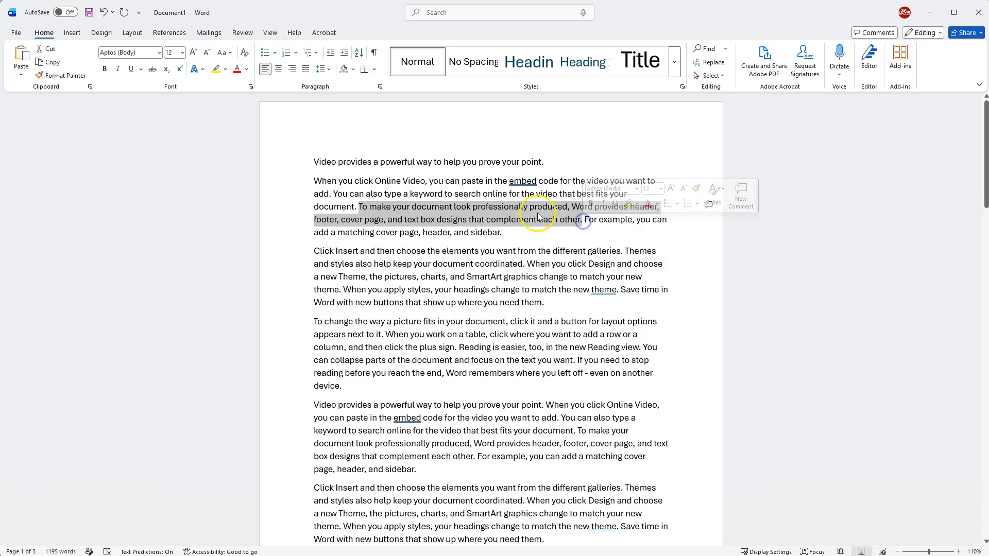
{"action": "left_click", "coordinate": [217, 75]}
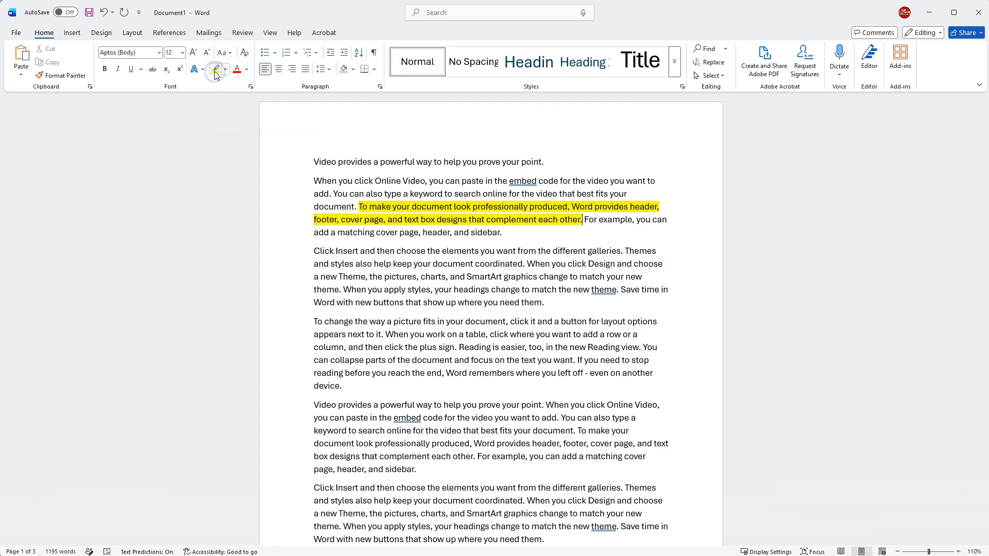
Undo the yellow highlight and preview other highlight colors, including black, on the same sentence without applying one.
{"action": "left_click", "coordinate": [589, 220]}
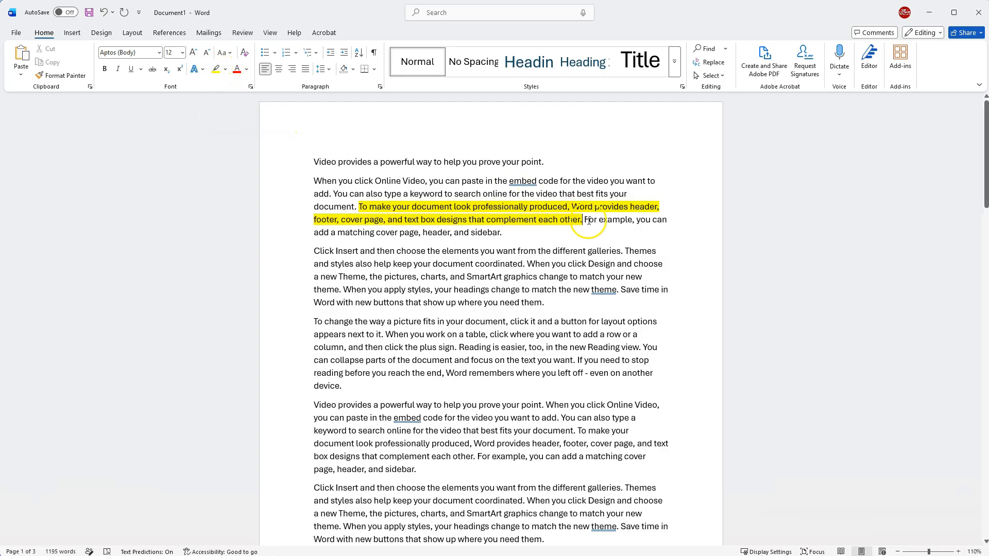
{"action": "left_click", "coordinate": [103, 12]}
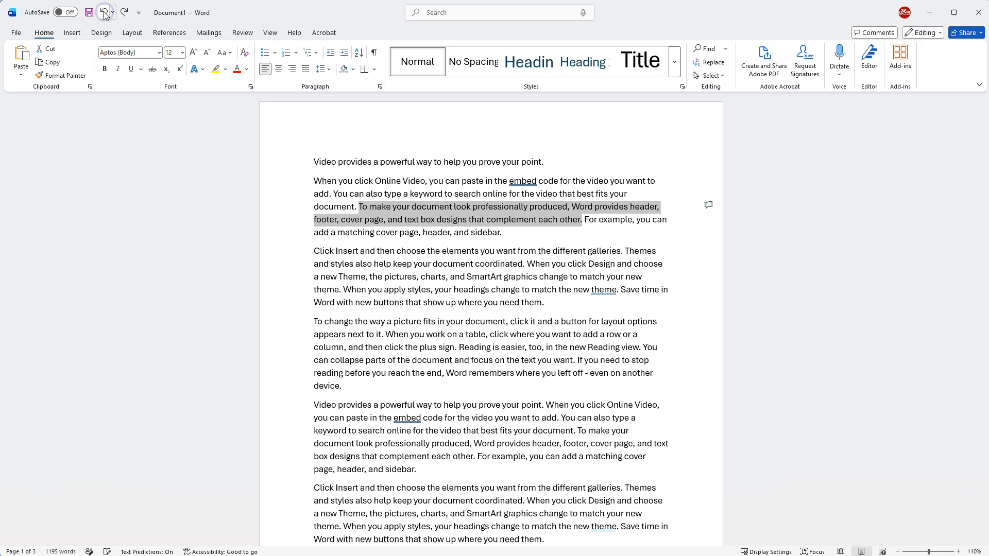
{"action": "left_click", "coordinate": [225, 70]}
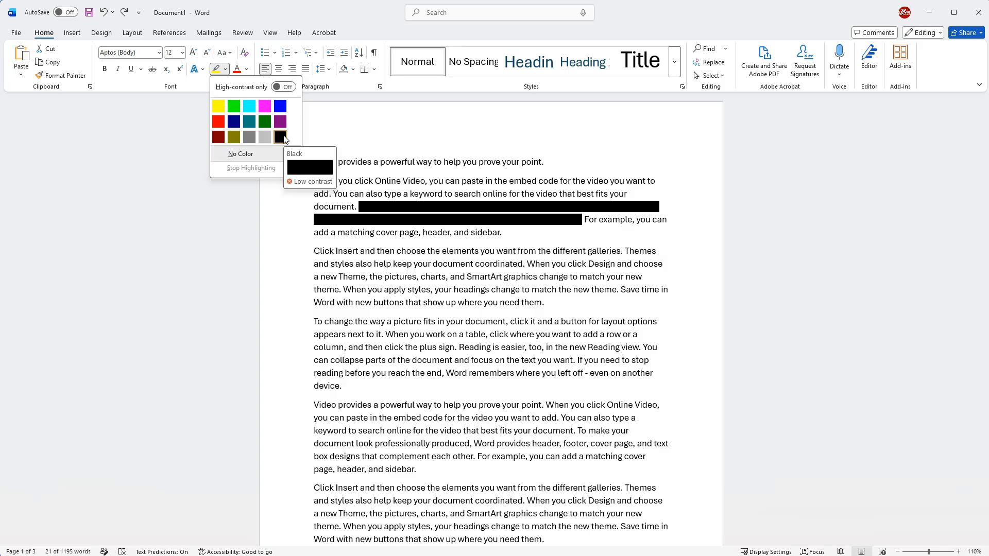
{"action": "left_click", "coordinate": [287, 115]}
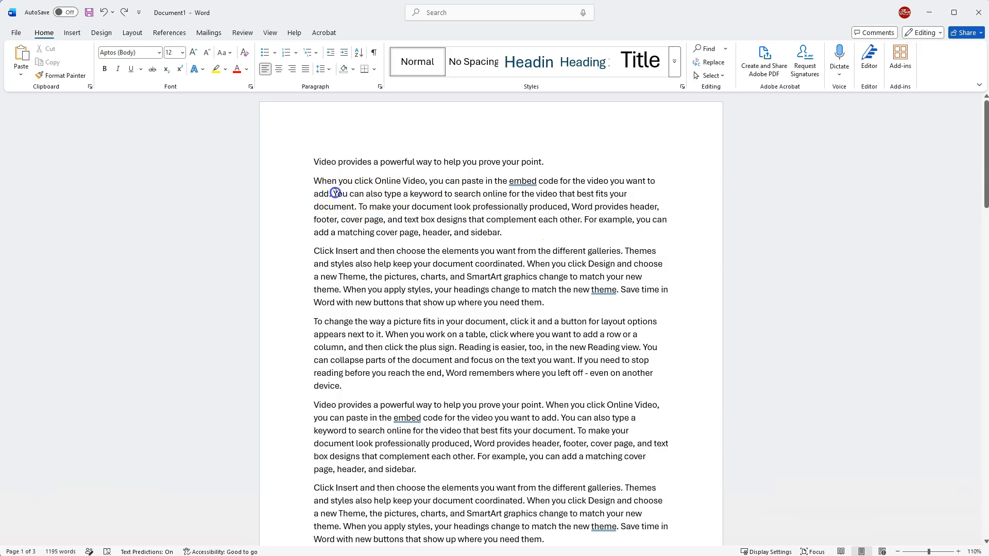
Split the paragraph starting "When you click Online Video" into four separate paragraphs, one per sentence.
{"action": "key", "text": "BackSpace"}
{"action": "key", "text": "Return"}
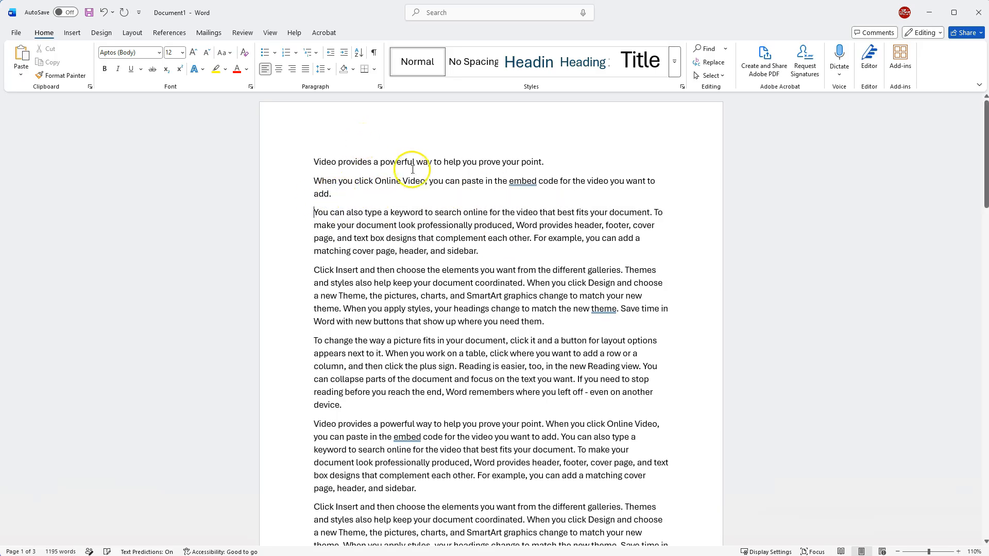
{"action": "left_click", "coordinate": [653, 213]}
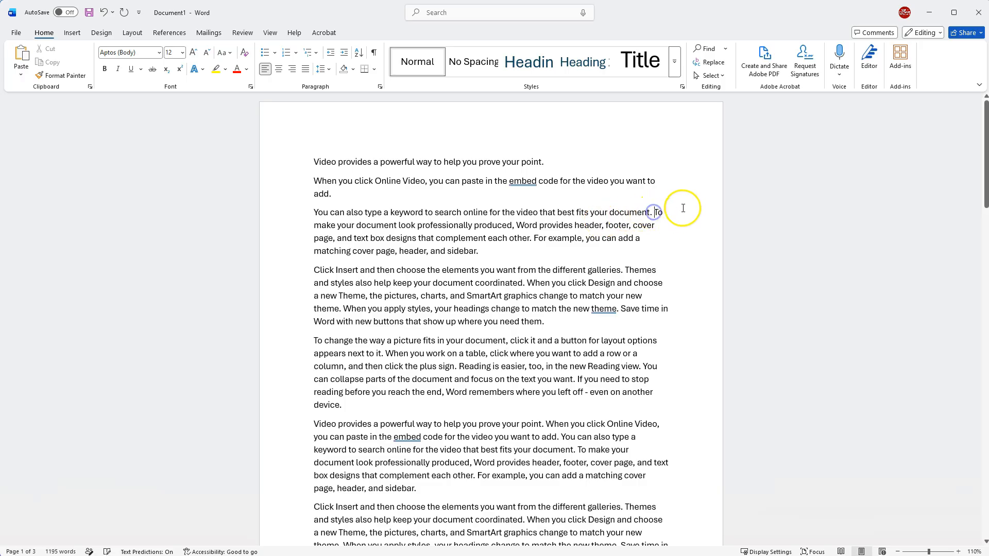
{"action": "key", "text": "BackSpace"}
{"action": "key", "text": "Return"}
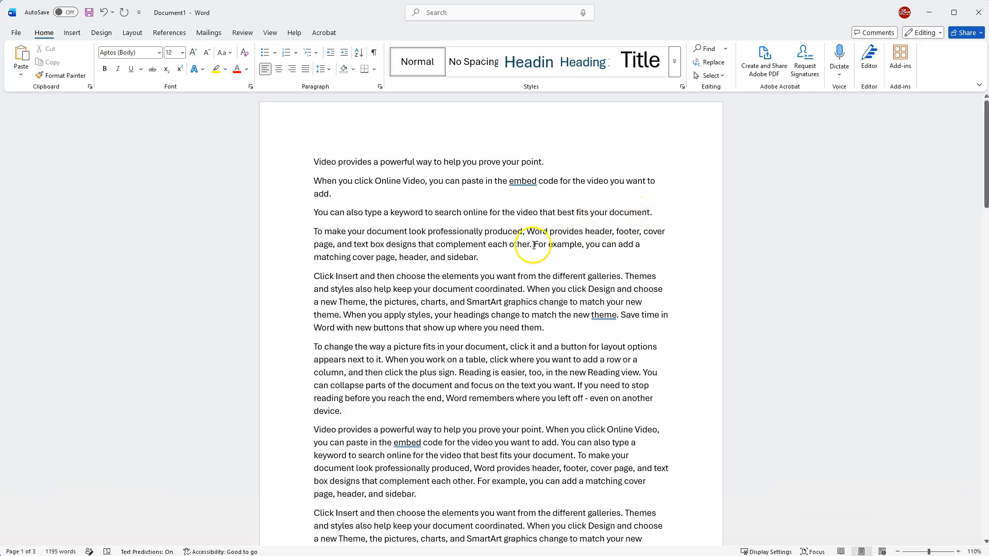
{"action": "key", "text": "BackSpace"}
{"action": "key", "text": "Return"}
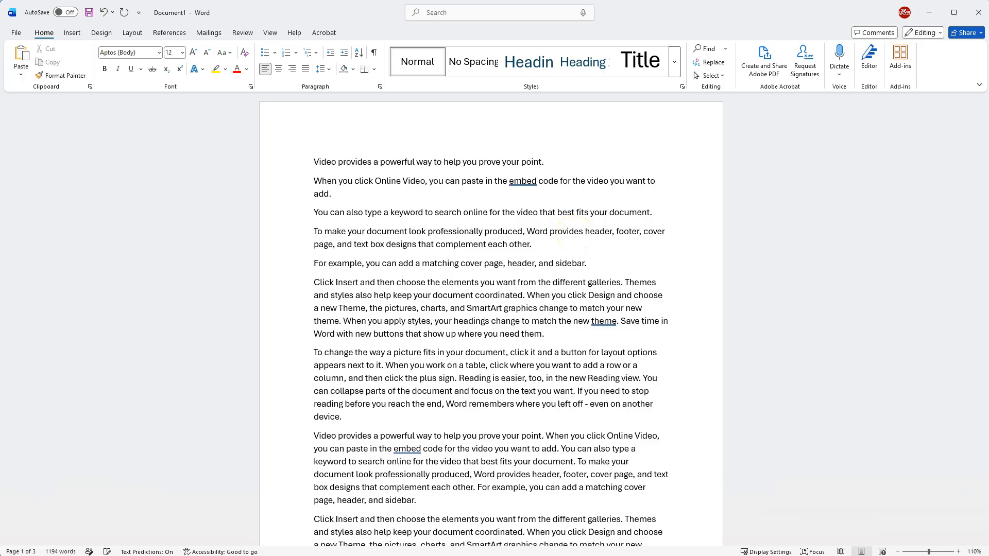
Turn the four single-sentence paragraphs, from "When you click Online Video" to "For example", into a bulleted list.
{"action": "left_click_drag", "start_coordinate": [593, 265], "coordinate": [306, 183]}
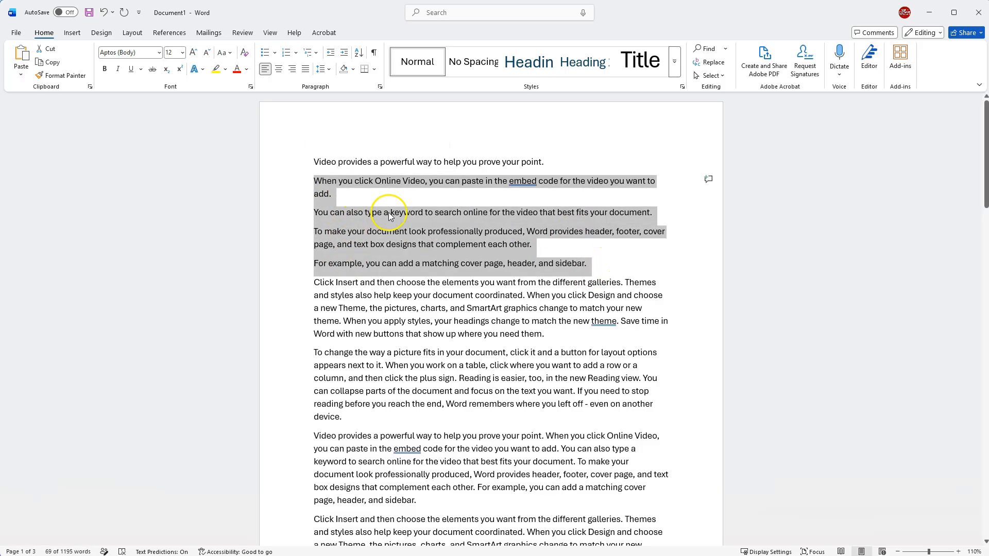
{"action": "left_click", "coordinate": [588, 263]}
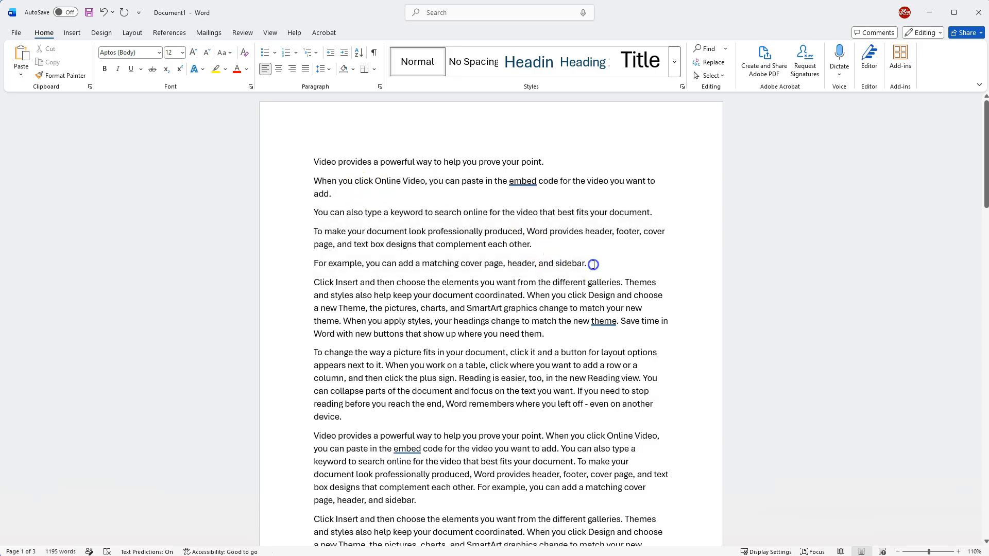
{"action": "left_click_drag", "start_coordinate": [587, 264], "coordinate": [316, 184]}
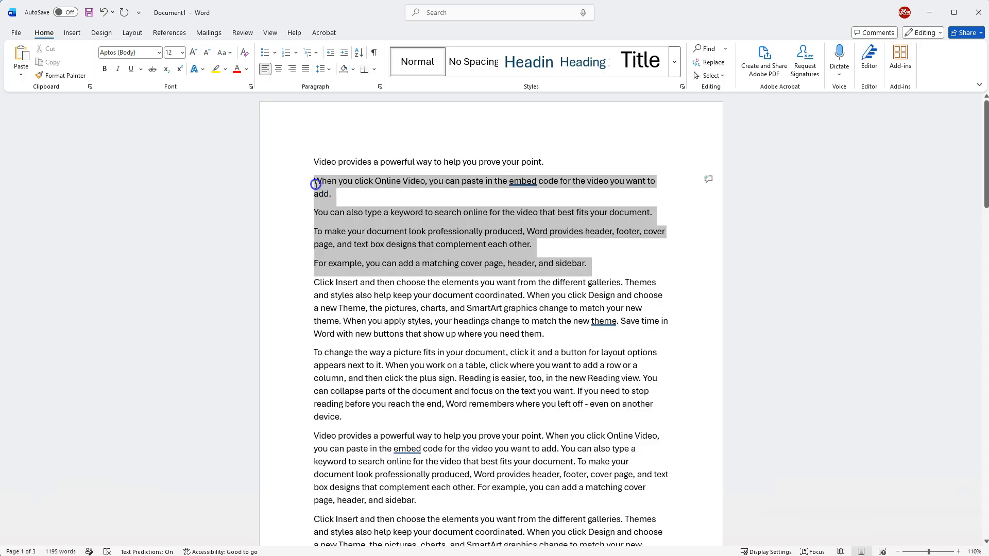
{"action": "left_click_drag", "start_coordinate": [316, 184], "coordinate": [317, 188]}
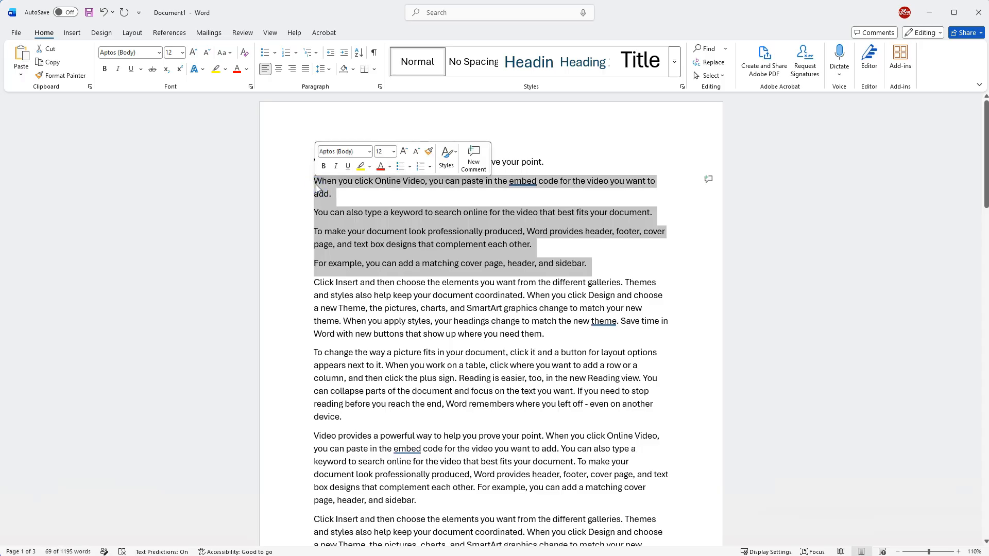
{"action": "left_click", "coordinate": [267, 54]}
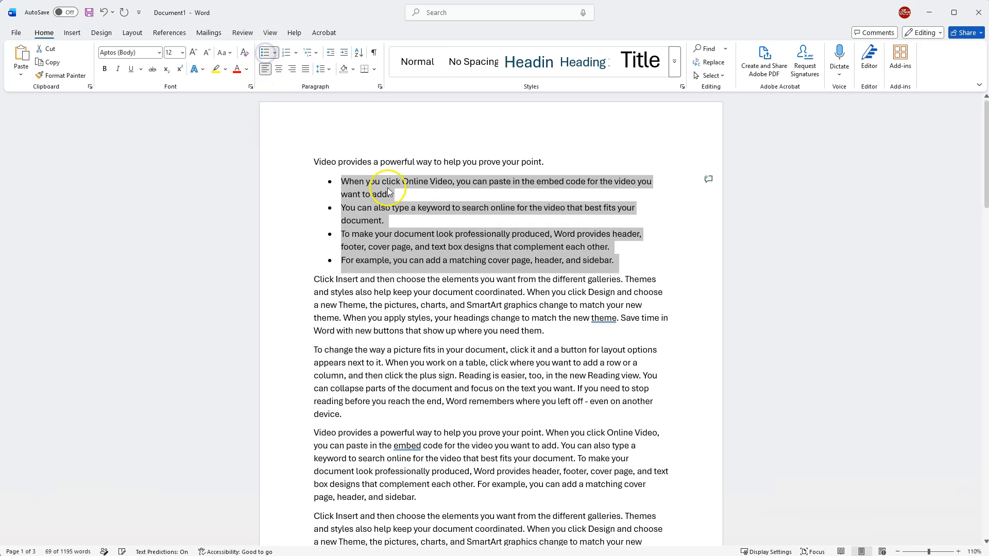
{"action": "left_click", "coordinate": [394, 194]}
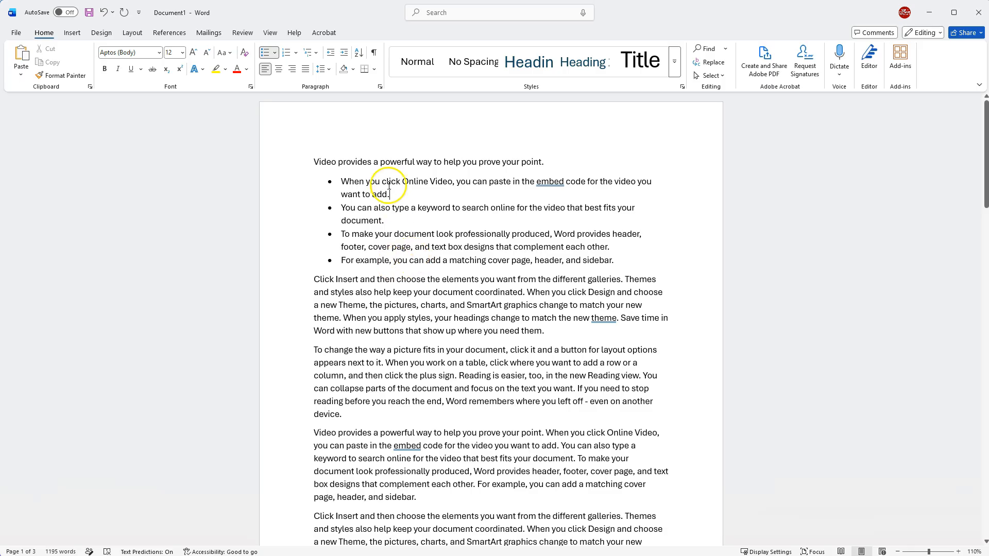
Convert the four bulleted items to a numbered list, and switch them back to bullets.
{"action": "left_click_drag", "start_coordinate": [635, 260], "coordinate": [337, 181]}
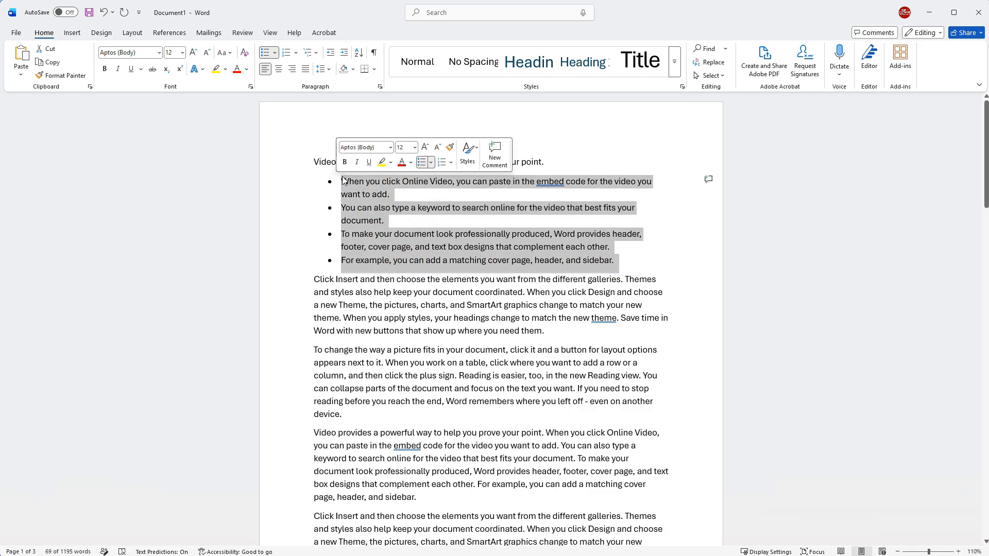
{"action": "left_click", "coordinate": [287, 53]}
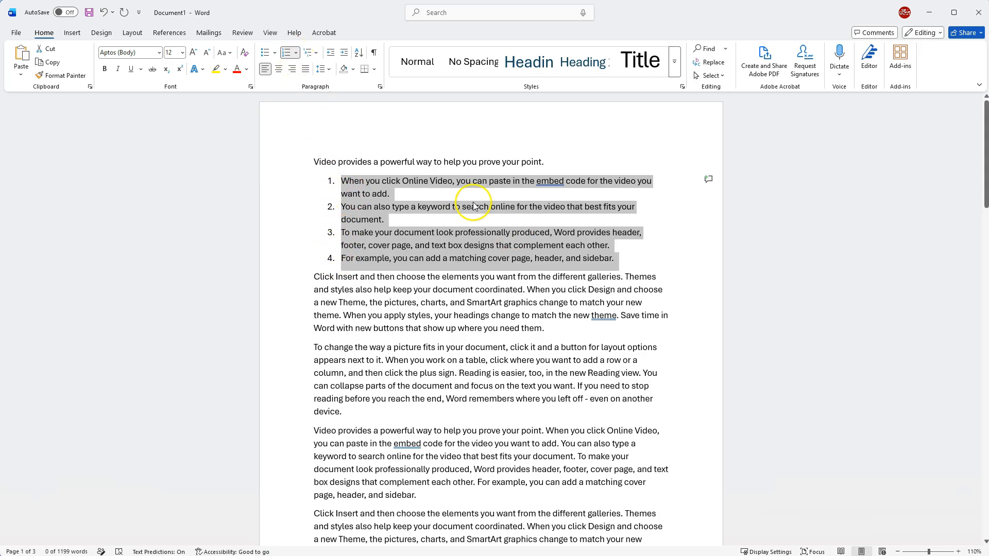
{"action": "left_click", "coordinate": [265, 53]}
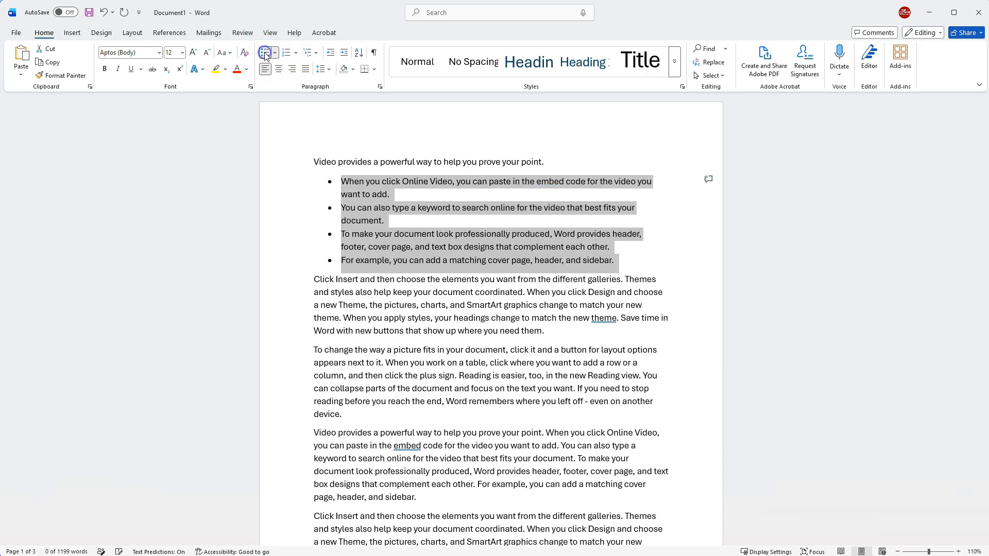
Try the check mark and arrowhead bullet styles on the list, and restore the solid round bullets.
{"action": "left_click", "coordinate": [275, 53]}
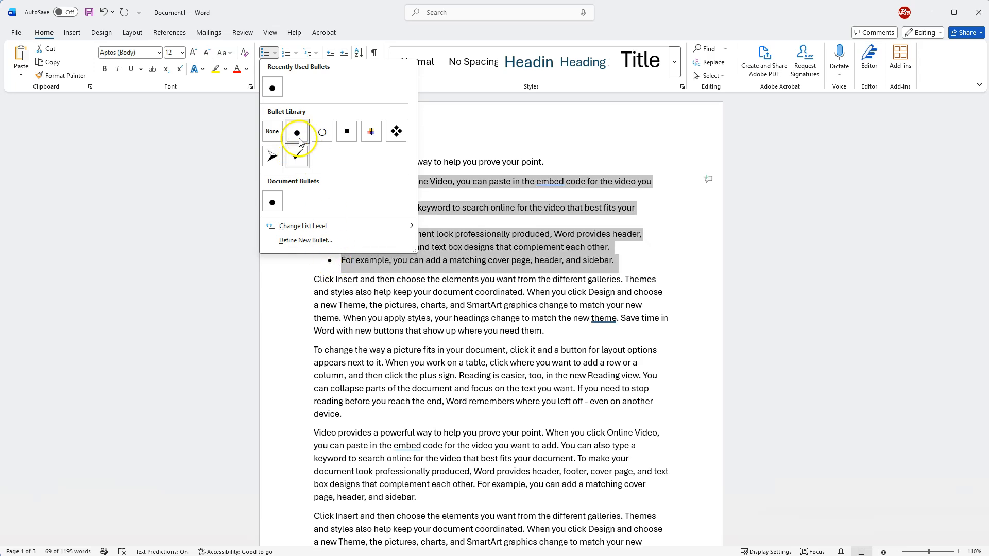
{"action": "left_click", "coordinate": [297, 161]}
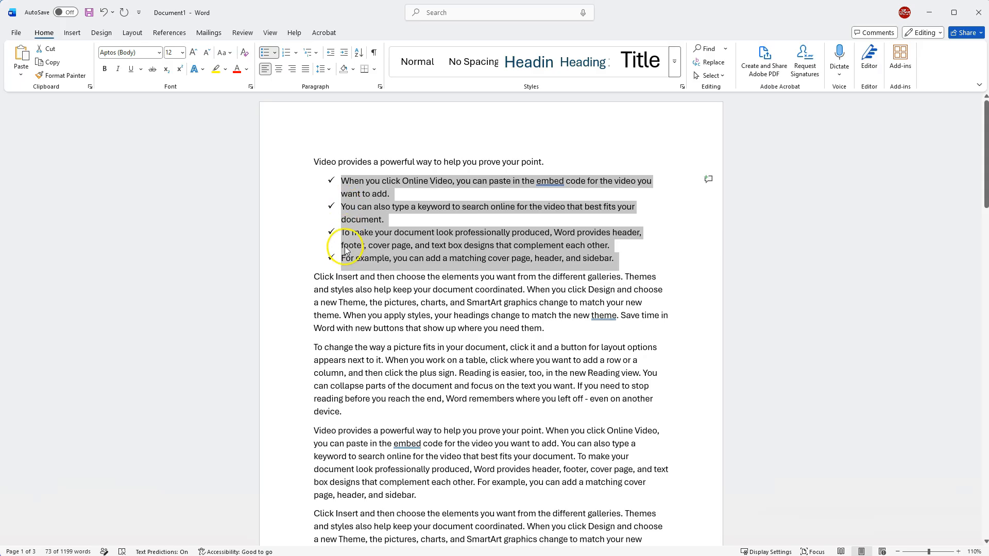
{"action": "left_click", "coordinate": [275, 53]}
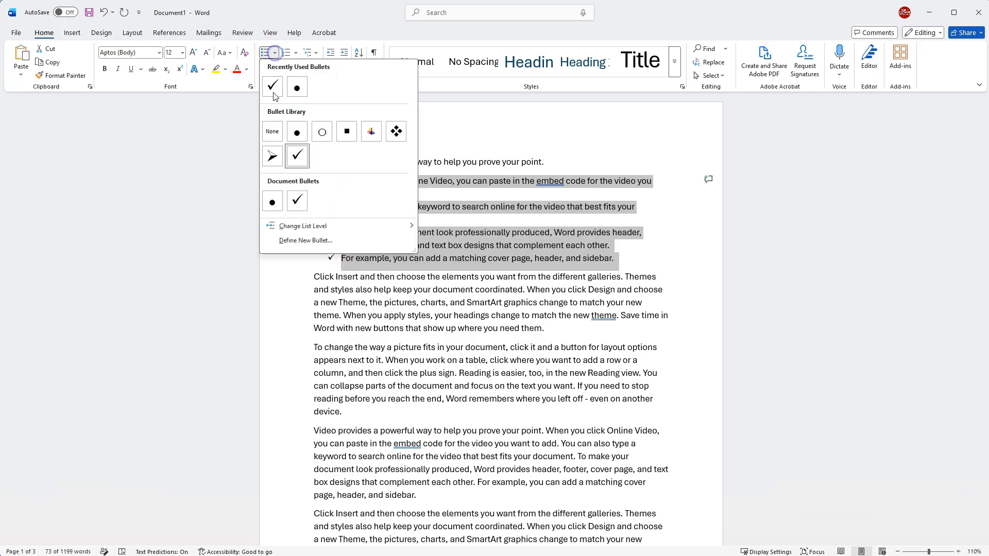
{"action": "left_click", "coordinate": [276, 162]}
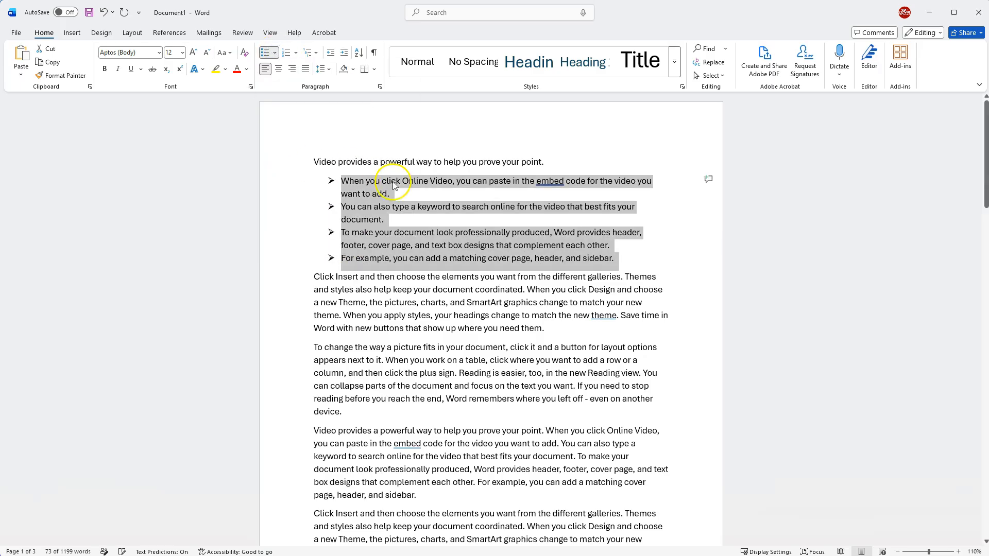
{"action": "left_click", "coordinate": [274, 53]}
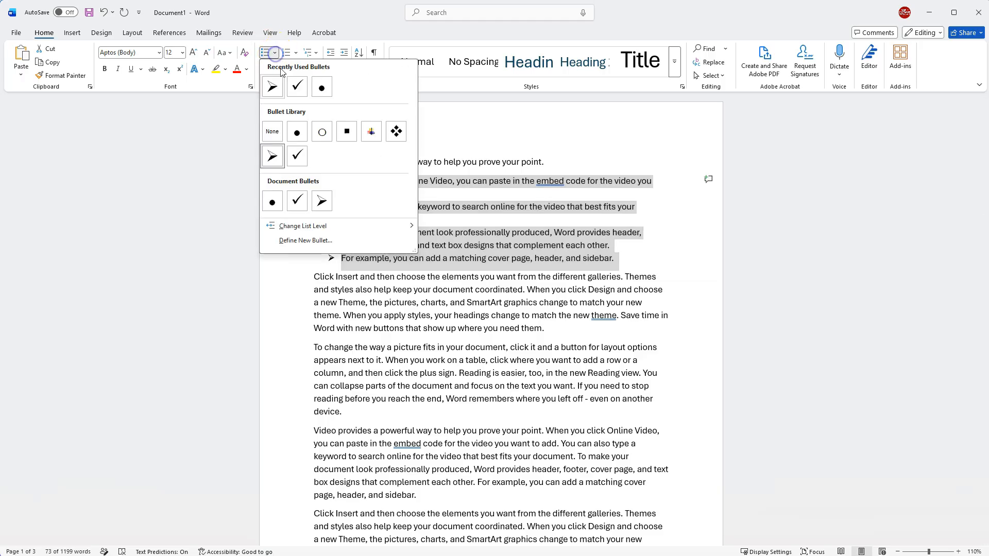
{"action": "left_click", "coordinate": [272, 201]}
{"action": "left_click", "coordinate": [462, 211]}
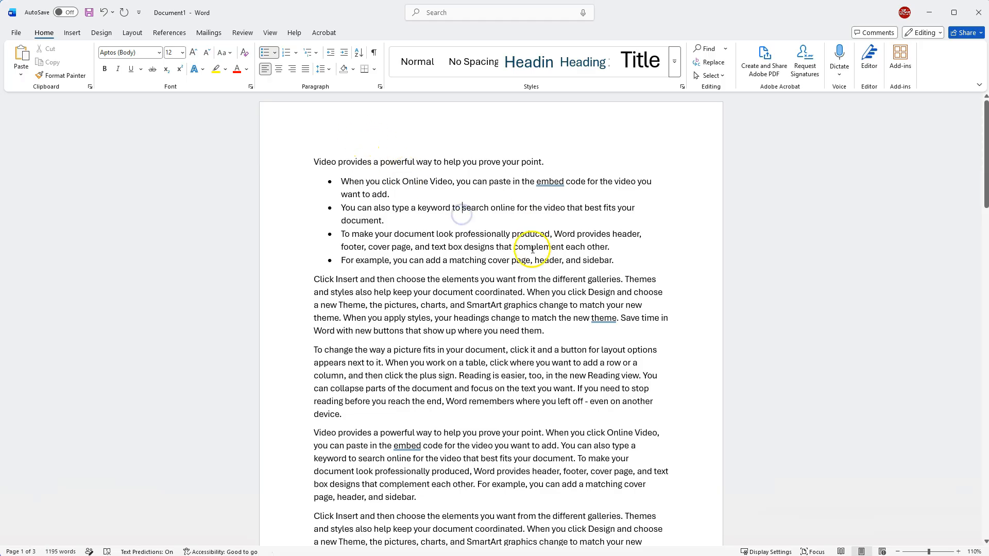
Preview the number formats on the list, apply the 1. 2. 3. format, and return to bullets.
{"action": "left_click_drag", "start_coordinate": [616, 260], "coordinate": [343, 183]}
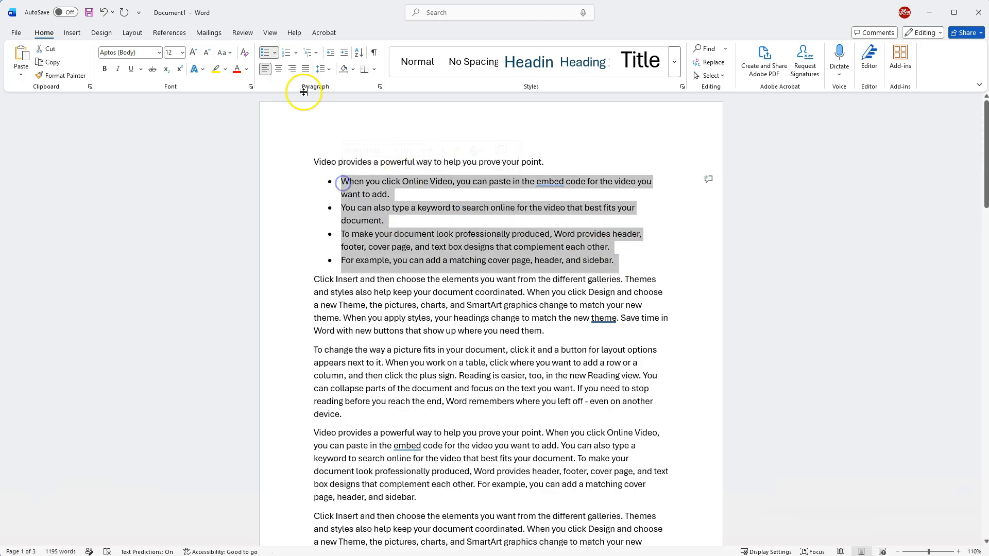
{"action": "left_click", "coordinate": [297, 53]}
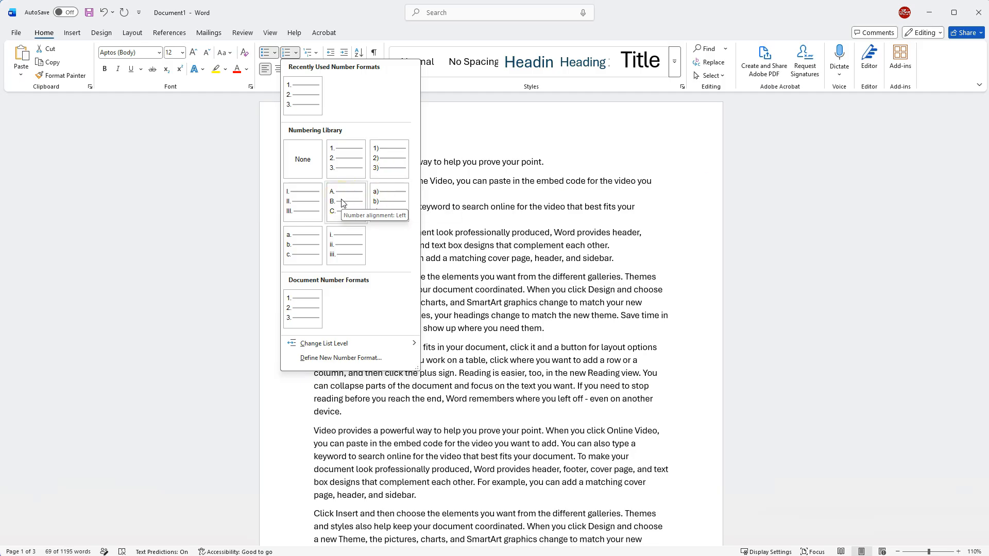
{"action": "left_click", "coordinate": [295, 97]}
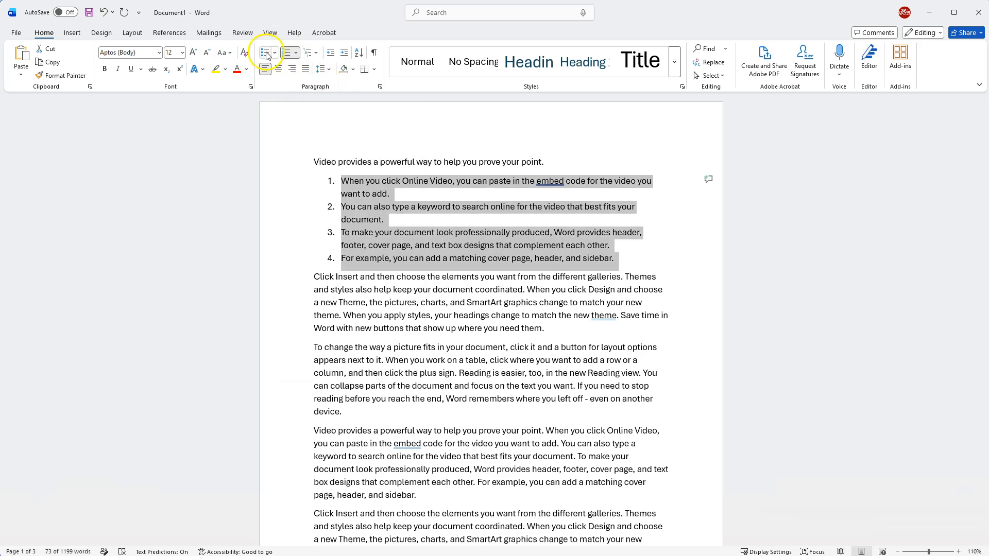
{"action": "left_click", "coordinate": [266, 53]}
Examine the available multilevel list styles without applying one.
{"action": "left_click", "coordinate": [316, 53]}
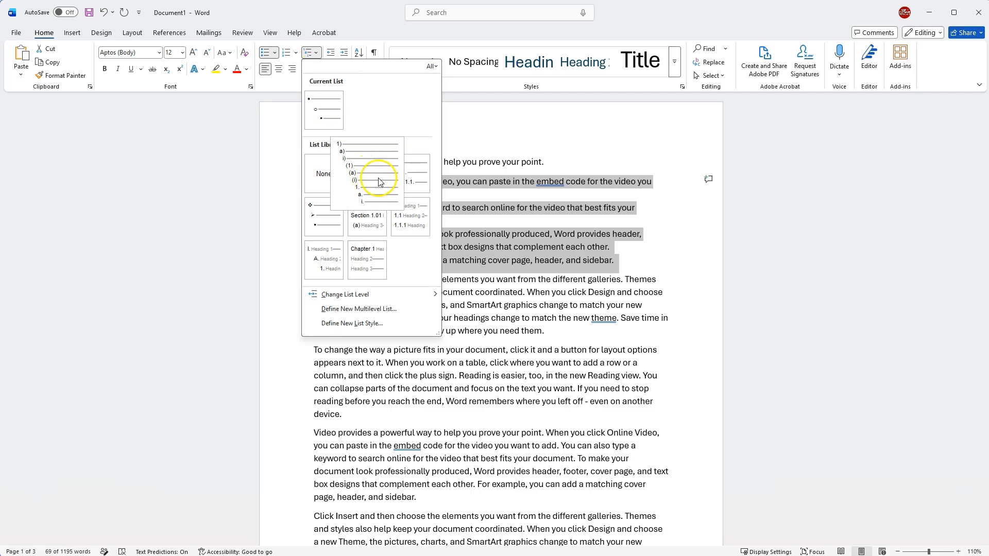
{"action": "mouse_move", "coordinate": [370, 190]}
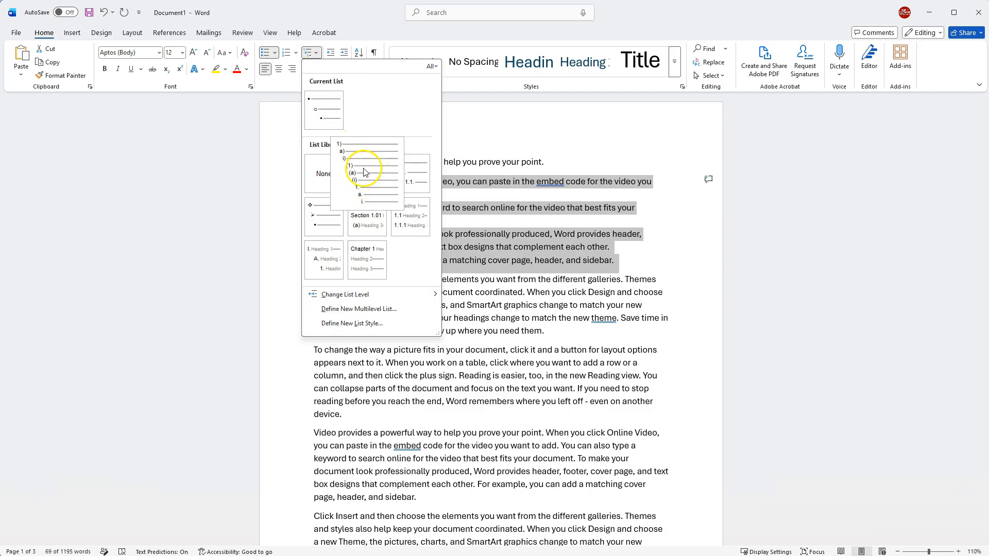
{"action": "left_click", "coordinate": [481, 191]}
Demote the second bullet, "You can also type a keyword", to a sub-bullet of the first item.
{"action": "left_click", "coordinate": [343, 208]}
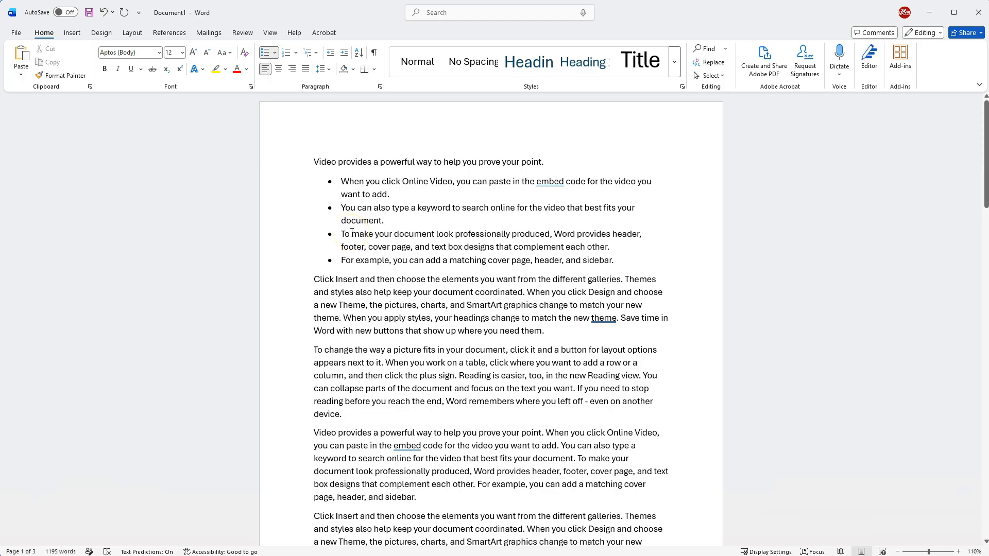
{"action": "key", "text": "Tab"}
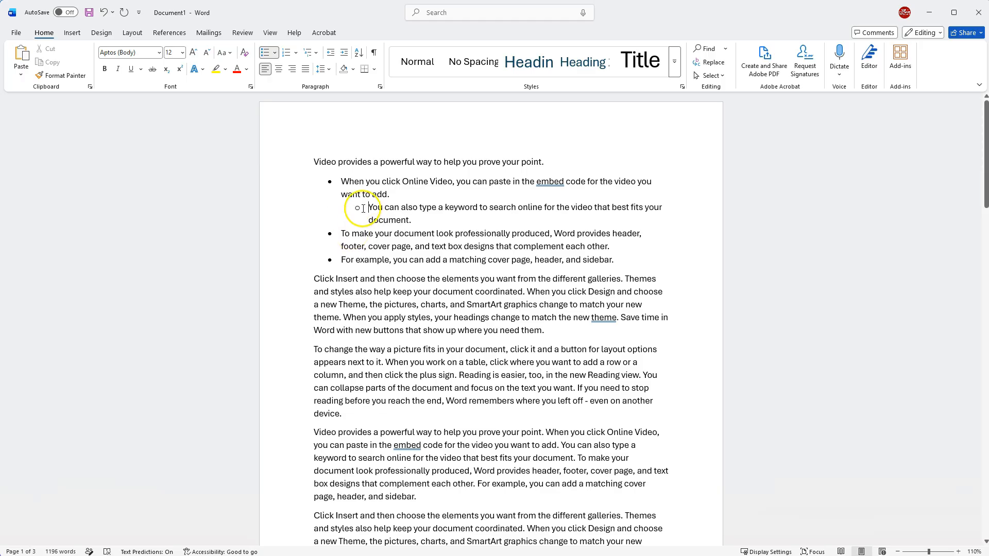
Apply the multilevel list style with diamond, arrowhead and square bullets to the whole bulleted list.
{"action": "left_click_drag", "start_coordinate": [341, 182], "coordinate": [424, 220]}
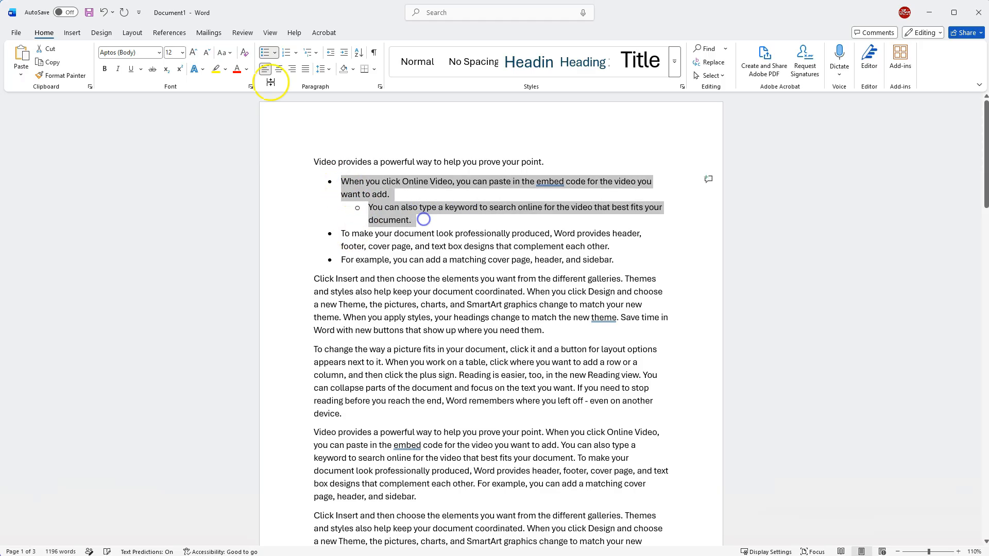
{"action": "left_click", "coordinate": [334, 182]}
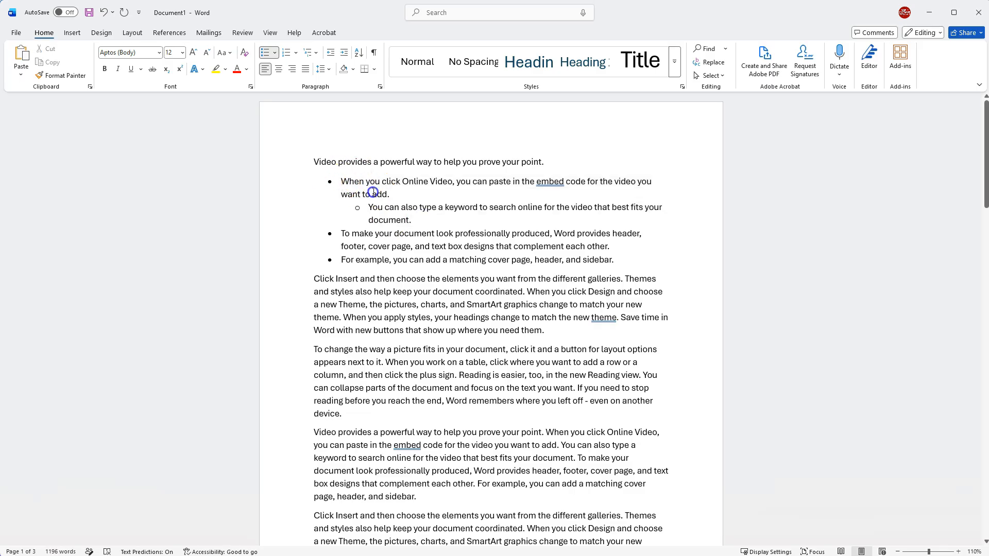
{"action": "left_click_drag", "start_coordinate": [373, 192], "coordinate": [592, 261]}
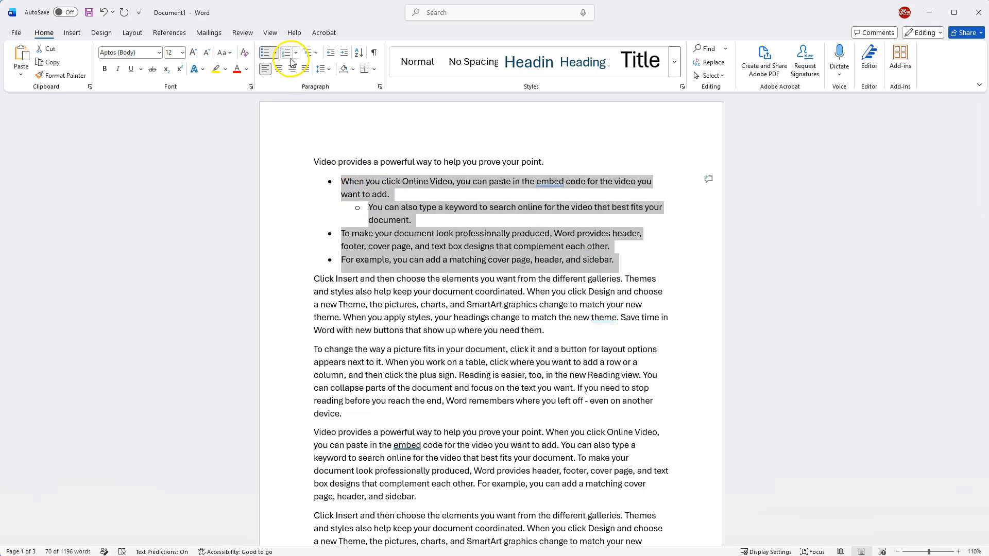
{"action": "left_click", "coordinate": [316, 54]}
{"action": "left_click", "coordinate": [330, 111]}
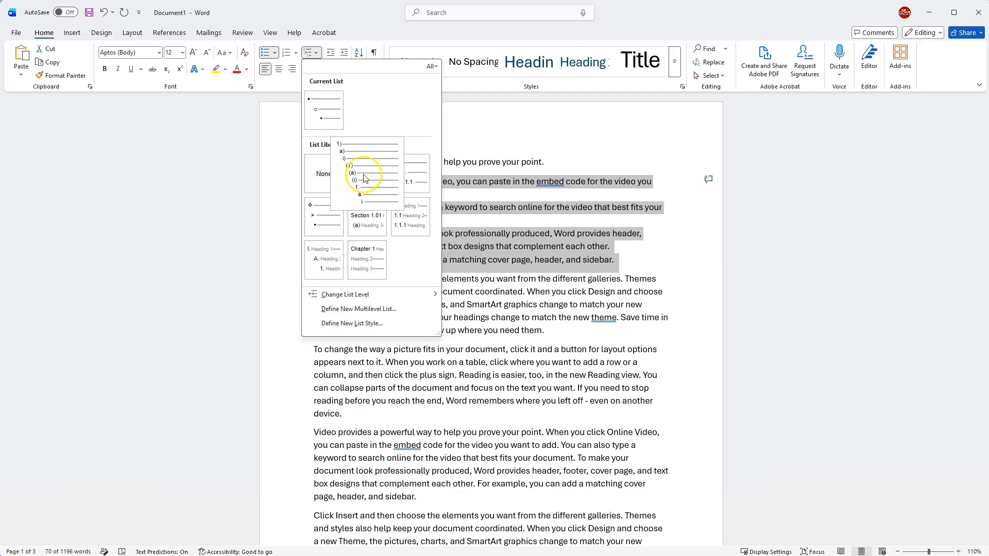
{"action": "left_click", "coordinate": [329, 214]}
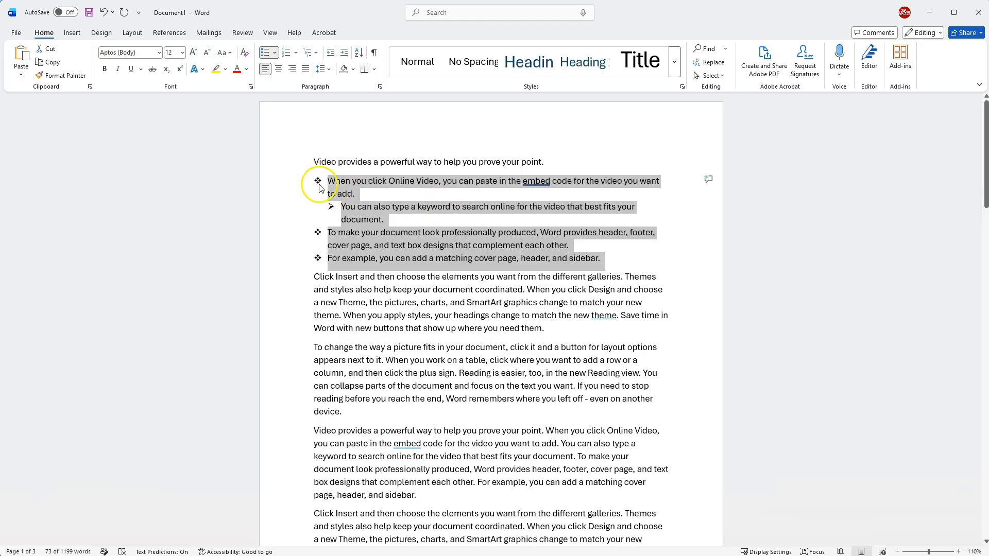
Demote the "To make your document look professionally produced" item to the third level, and clear all formatting from the list.
{"action": "left_click", "coordinate": [337, 234]}
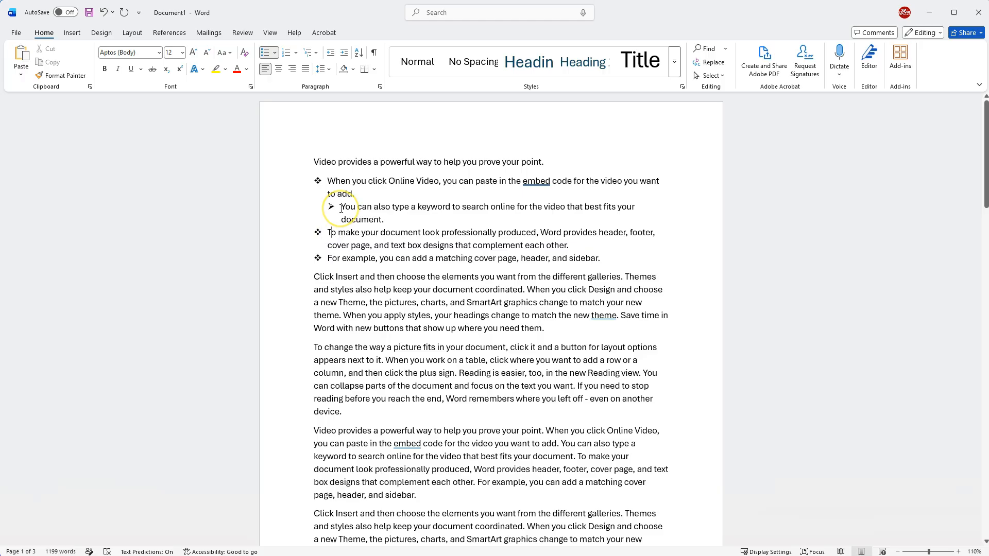
{"action": "key", "text": "Tab"}
{"action": "key", "text": "Tab"}
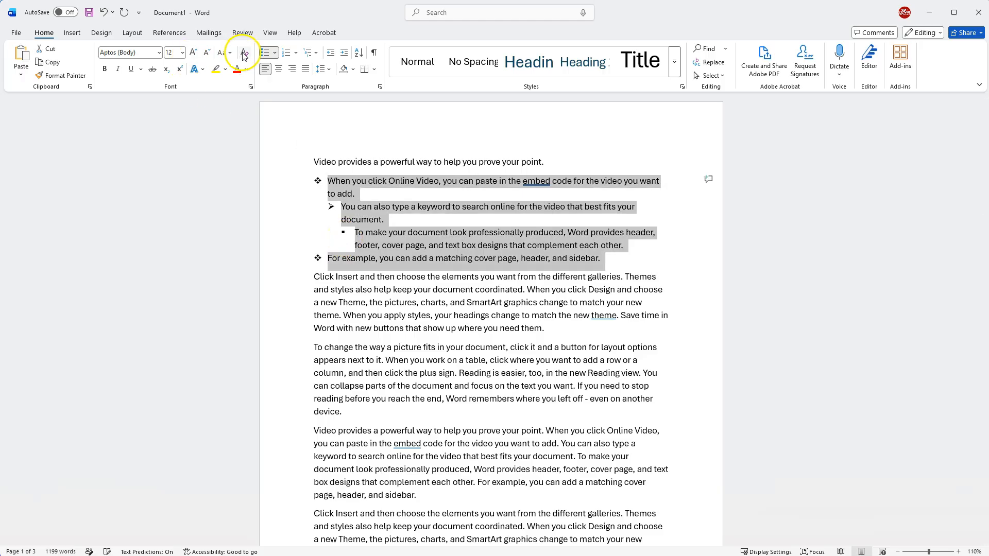
{"action": "left_click", "coordinate": [245, 52]}
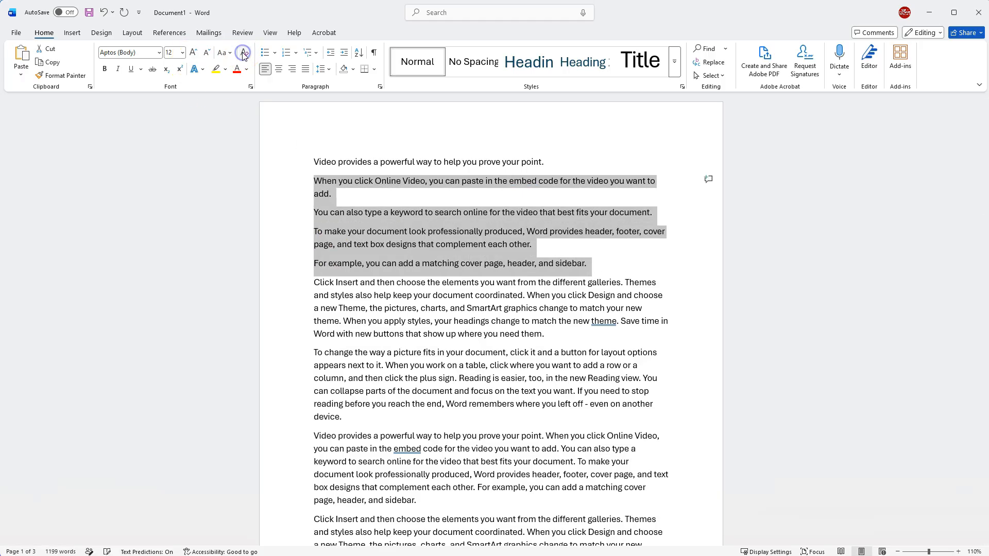
Increase the indent of the "When you click Online Video" paragraph by one level, and decrease it again.
{"action": "left_click", "coordinate": [417, 201]}
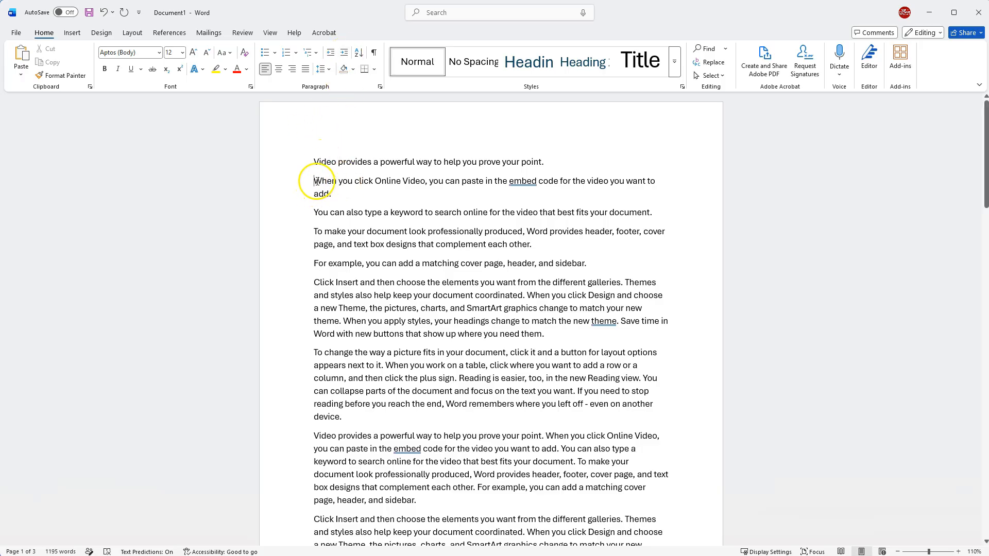
{"action": "left_click", "coordinate": [344, 53]}
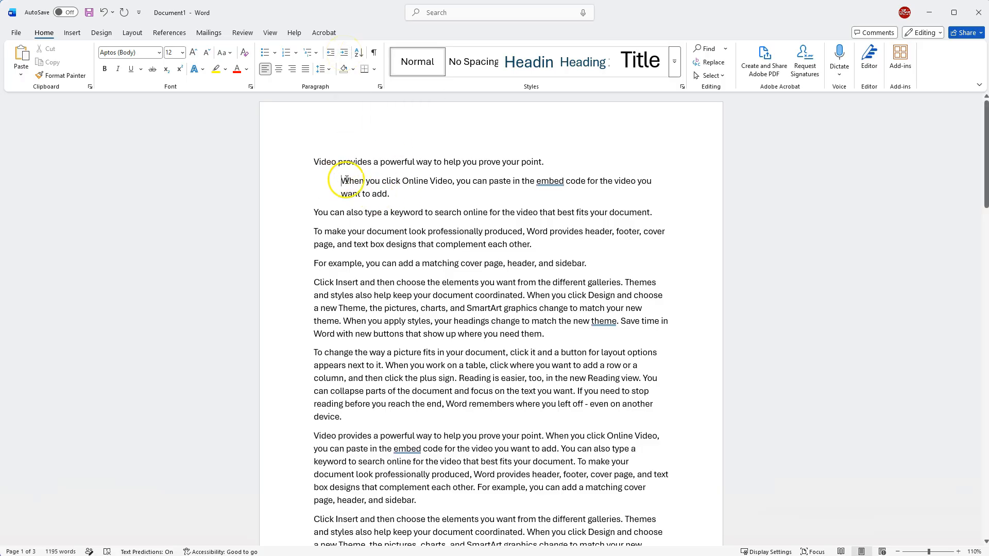
{"action": "left_click", "coordinate": [331, 53]}
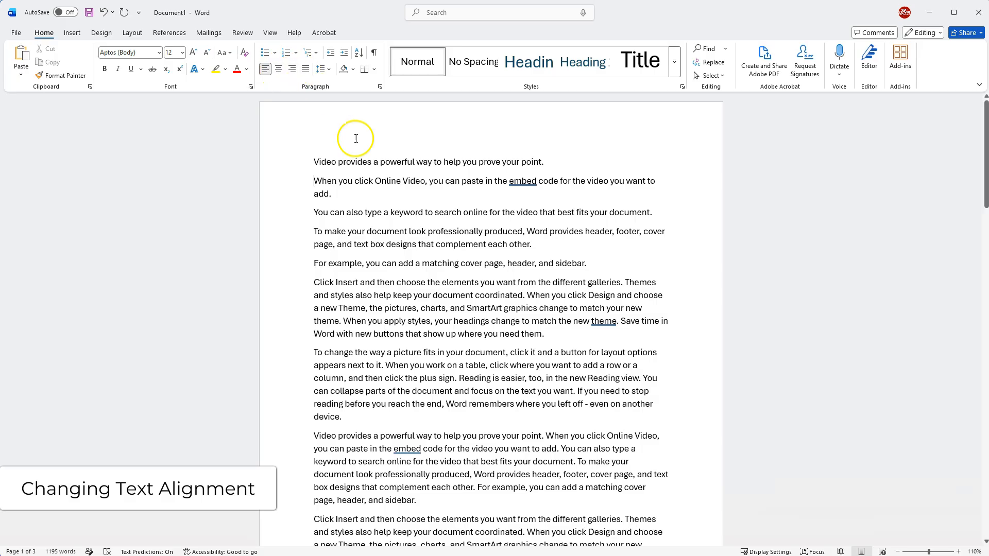
Center the first line, "Video provides a powerful way to help you prove your point", and align it left again.
{"action": "left_click_drag", "start_coordinate": [567, 162], "coordinate": [309, 162]}
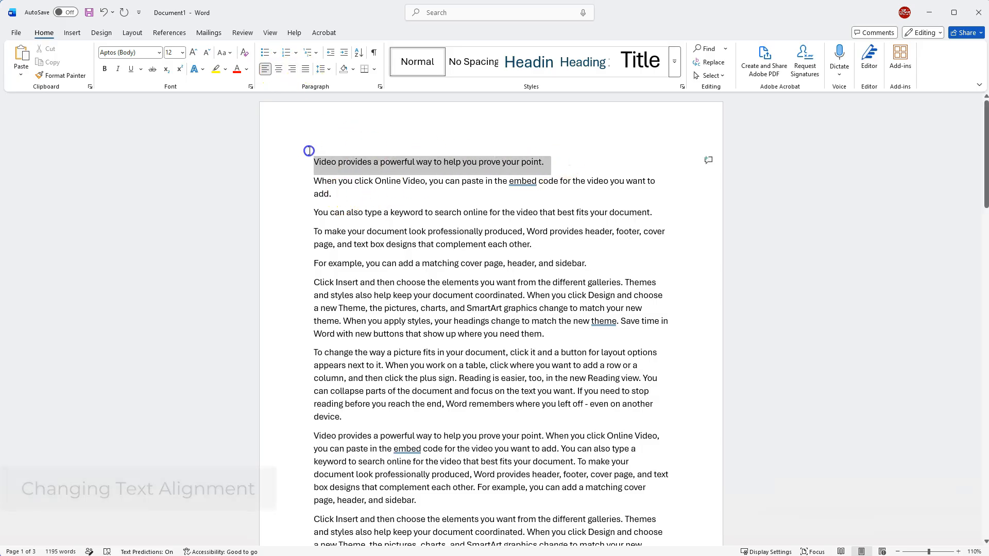
{"action": "left_click", "coordinate": [280, 73]}
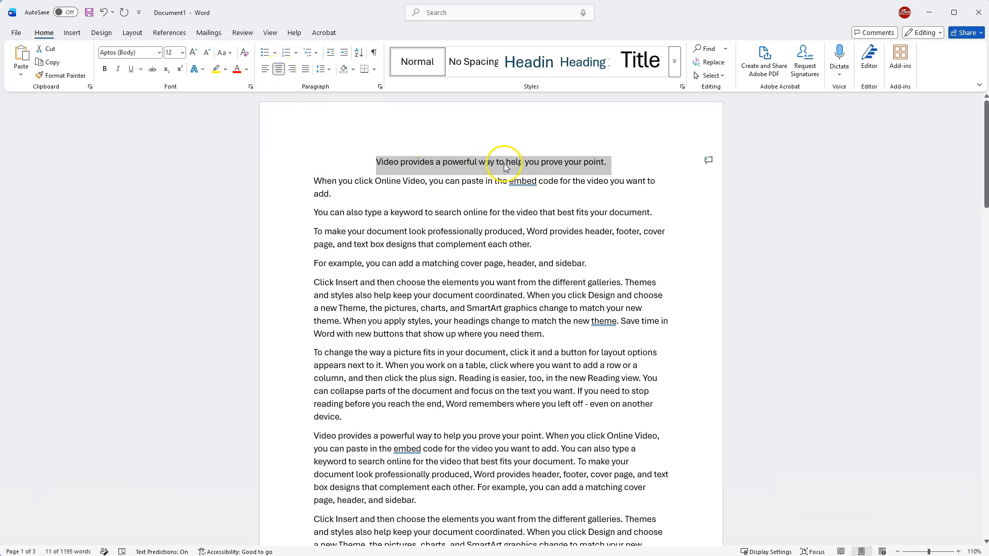
{"action": "key", "text": "ctrl+l"}
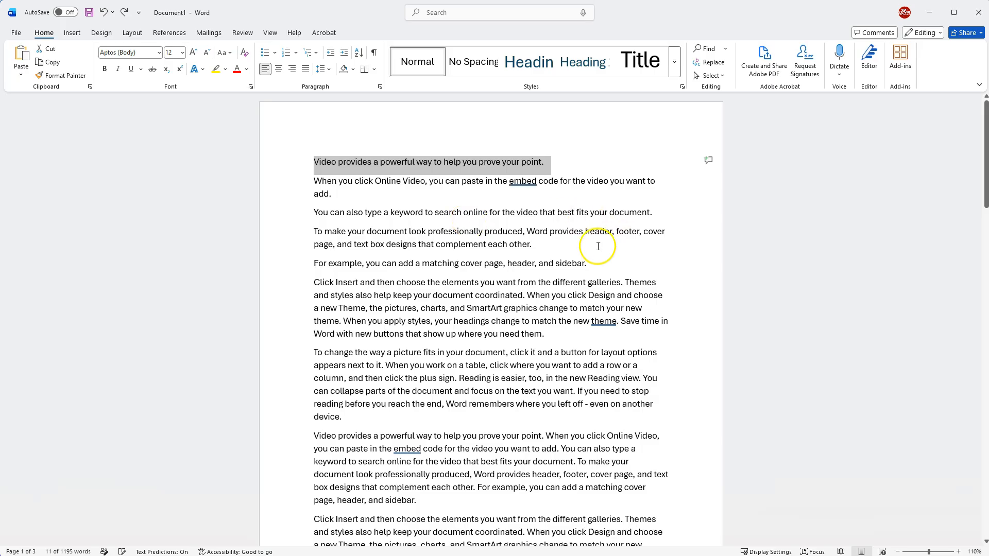
Justify the first five short paragraphs and the two long paragraphs that follow them.
{"action": "left_click_drag", "start_coordinate": [590, 264], "coordinate": [315, 164]}
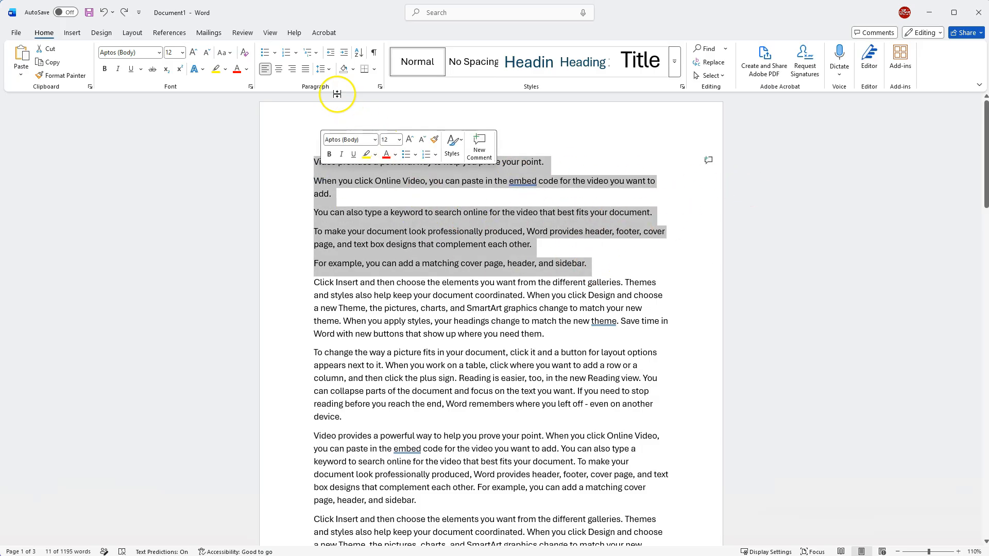
{"action": "left_click", "coordinate": [306, 75]}
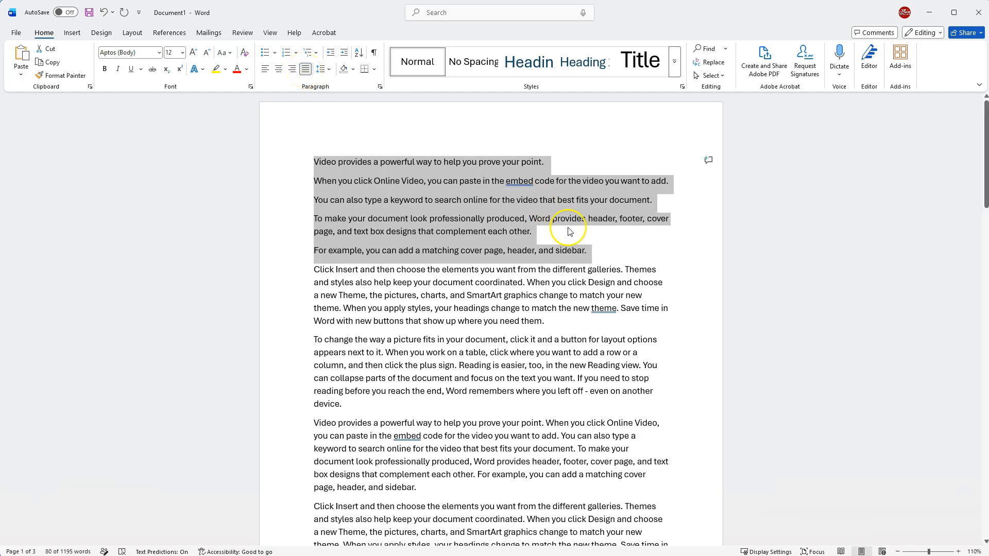
{"action": "left_click", "coordinate": [603, 239]}
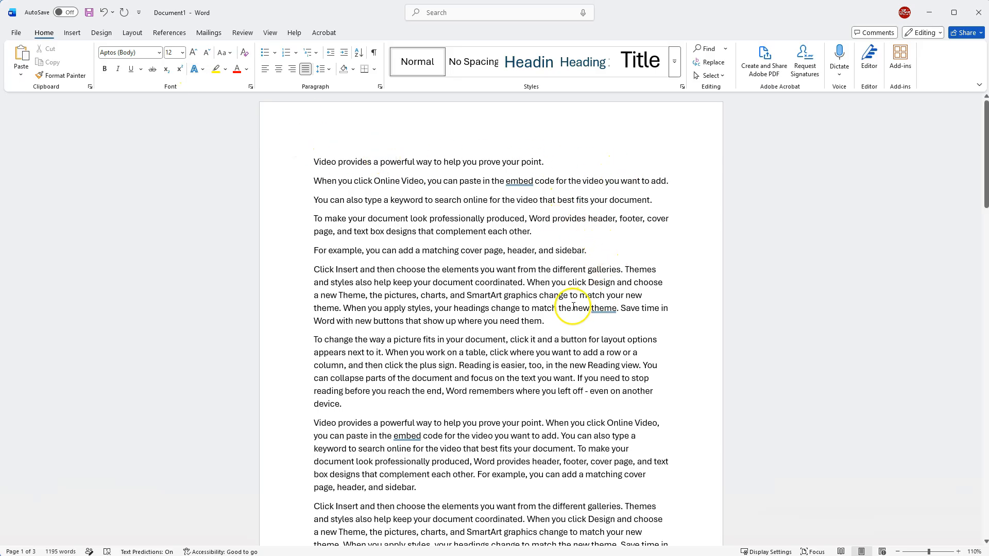
{"action": "left_click_drag", "start_coordinate": [472, 406], "coordinate": [292, 273]}
{"action": "left_click", "coordinate": [306, 68]}
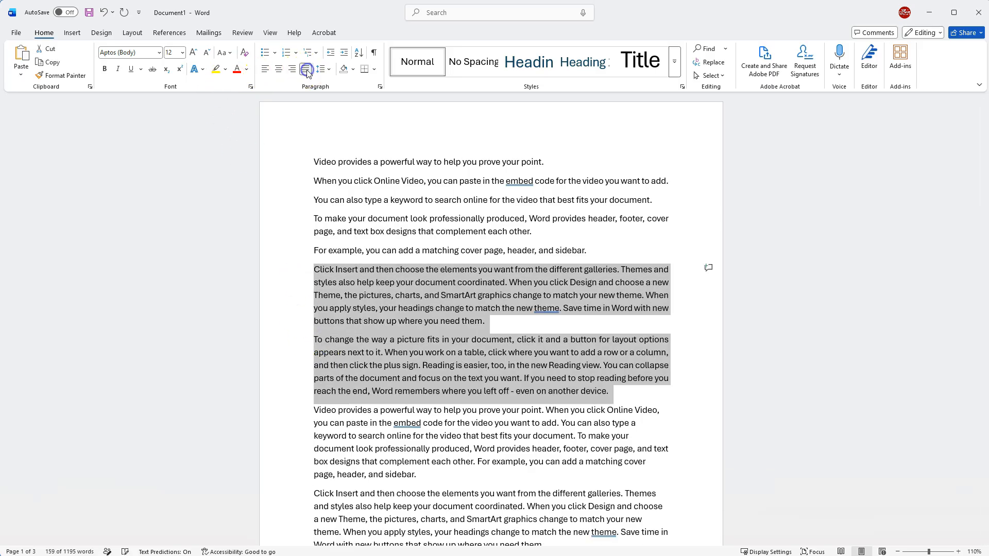
{"action": "left_click", "coordinate": [594, 320]}
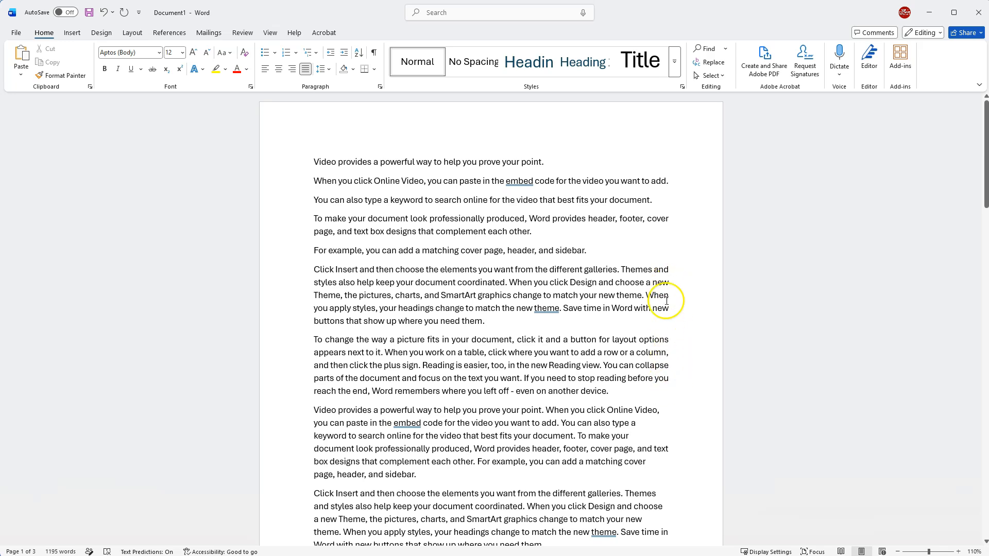
Undo both justification changes so that the paragraphs are left-aligned.
{"action": "left_click", "coordinate": [104, 12]}
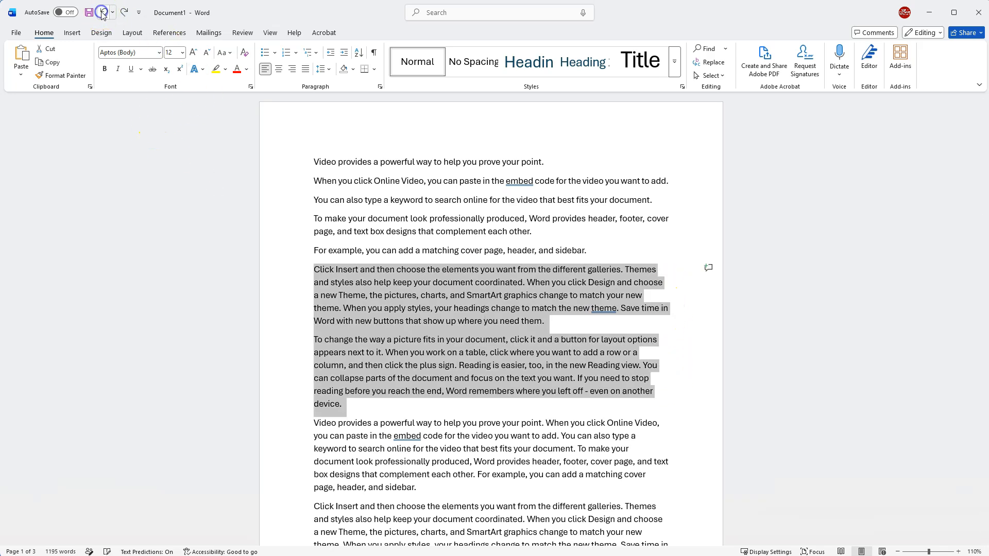
{"action": "left_click", "coordinate": [103, 11]}
{"action": "left_click", "coordinate": [514, 157]}
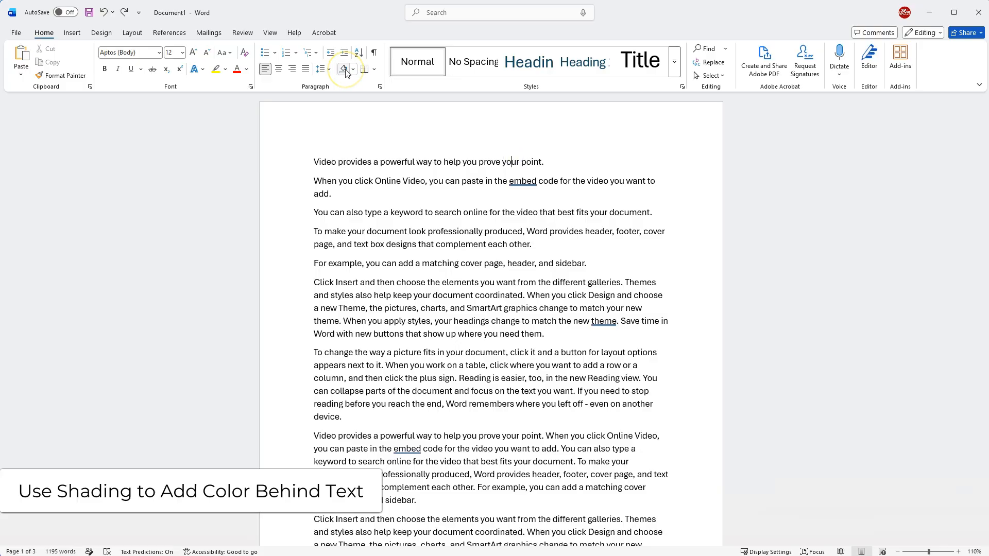
Preview turquoise and plum theme shading colors behind the first line of the document.
{"action": "left_click", "coordinate": [354, 70]}
{"action": "left_click", "coordinate": [669, 166]}
{"action": "left_click", "coordinate": [302, 161]}
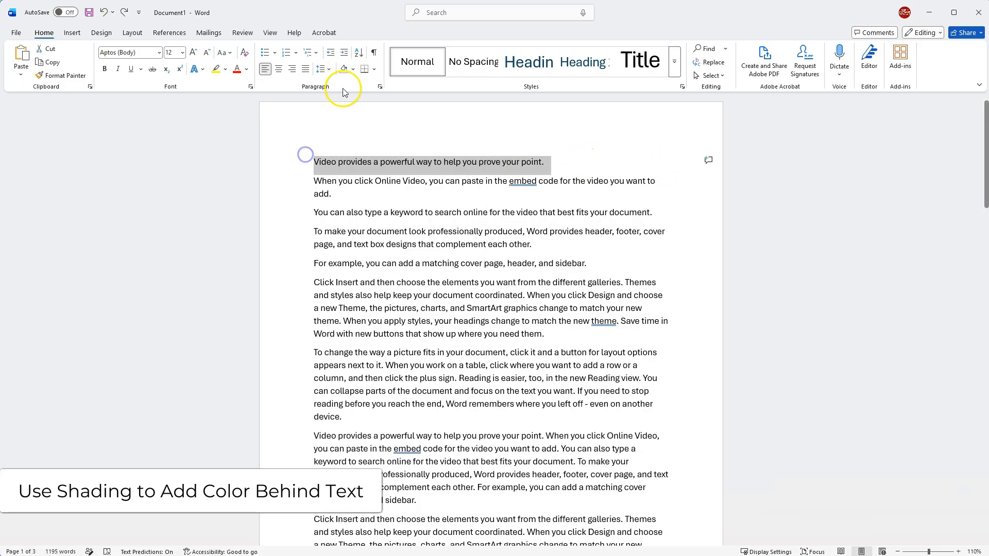
{"action": "left_click", "coordinate": [354, 70]}
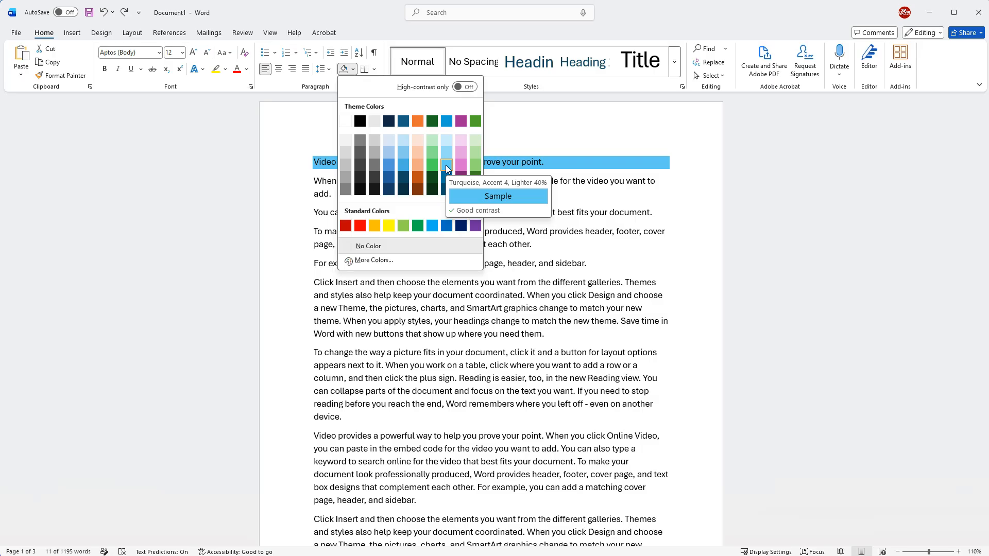
{"action": "left_click", "coordinate": [404, 225]}
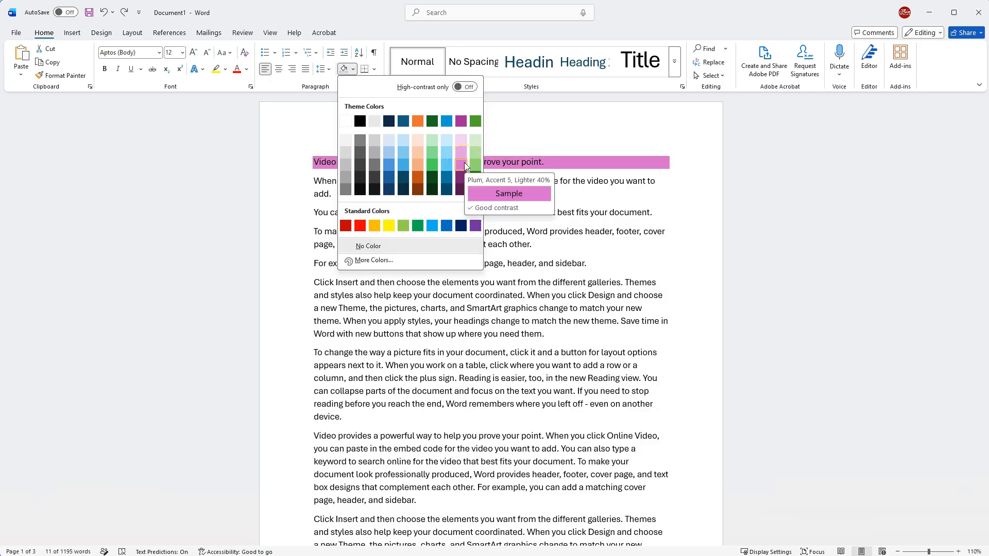
{"action": "left_click", "coordinate": [461, 190]}
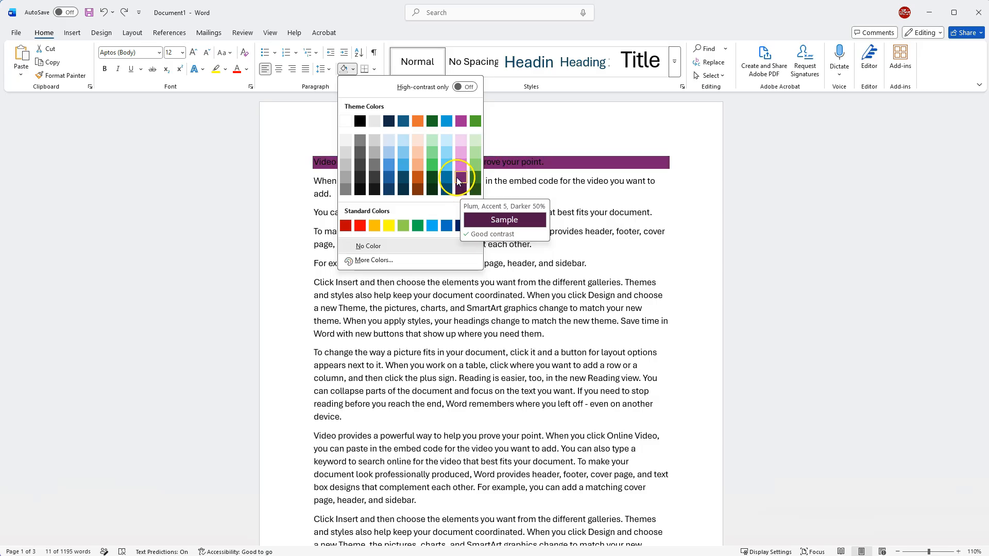
Shade the first line with a custom blue, hex #29BAD7, and undo the shading.
{"action": "left_click", "coordinate": [381, 261]}
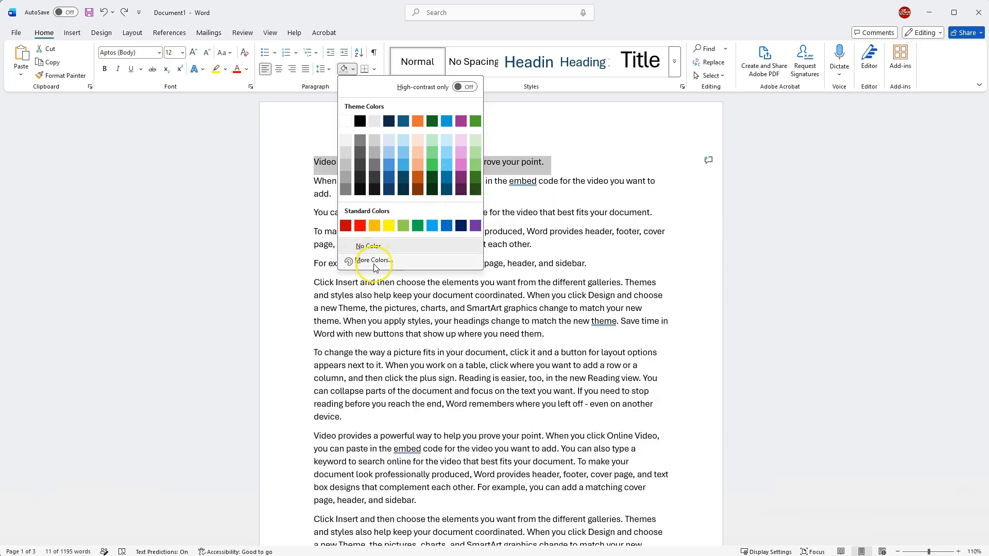
{"action": "left_click", "coordinate": [375, 261]}
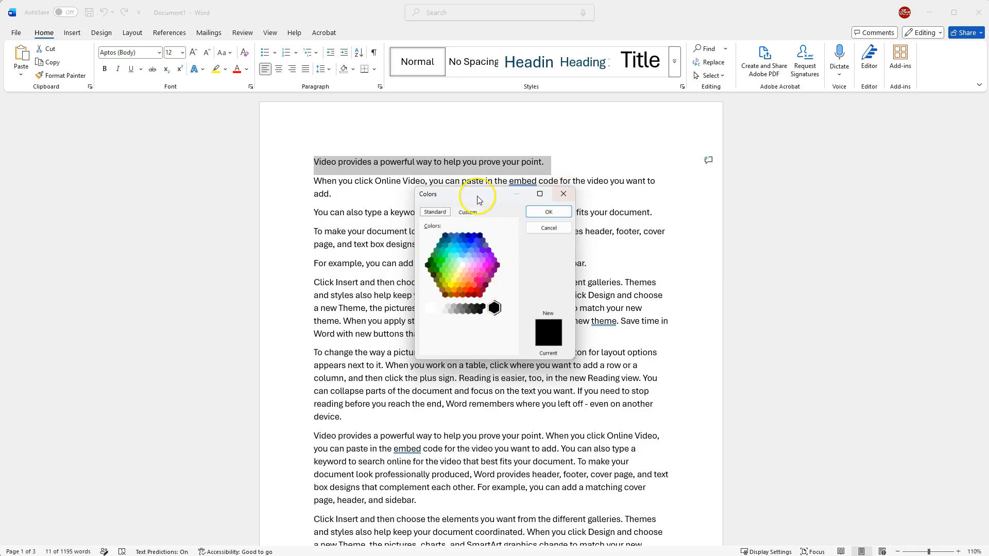
{"action": "left_click", "coordinate": [468, 212]}
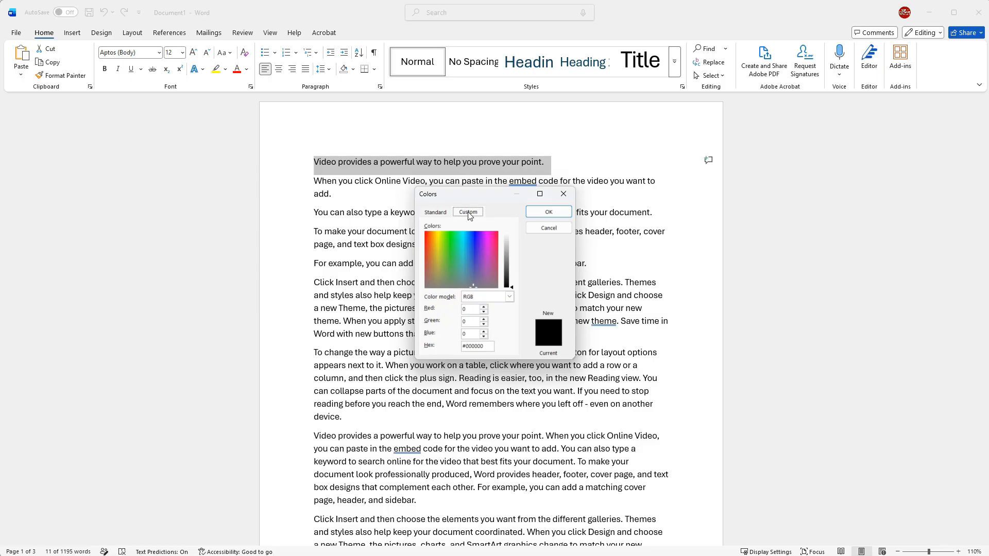
{"action": "left_click", "coordinate": [441, 247]}
{"action": "left_click_drag", "start_coordinate": [468, 254], "coordinate": [463, 249]}
{"action": "left_click", "coordinate": [507, 261]}
{"action": "mouse_move", "coordinate": [509, 256]}
{"action": "left_mouse_down"}
{"action": "mouse_move", "coordinate": [509, 291]}
{"action": "mouse_move", "coordinate": [511, 255]}
{"action": "left_mouse_up"}
{"action": "left_click", "coordinate": [561, 335]}
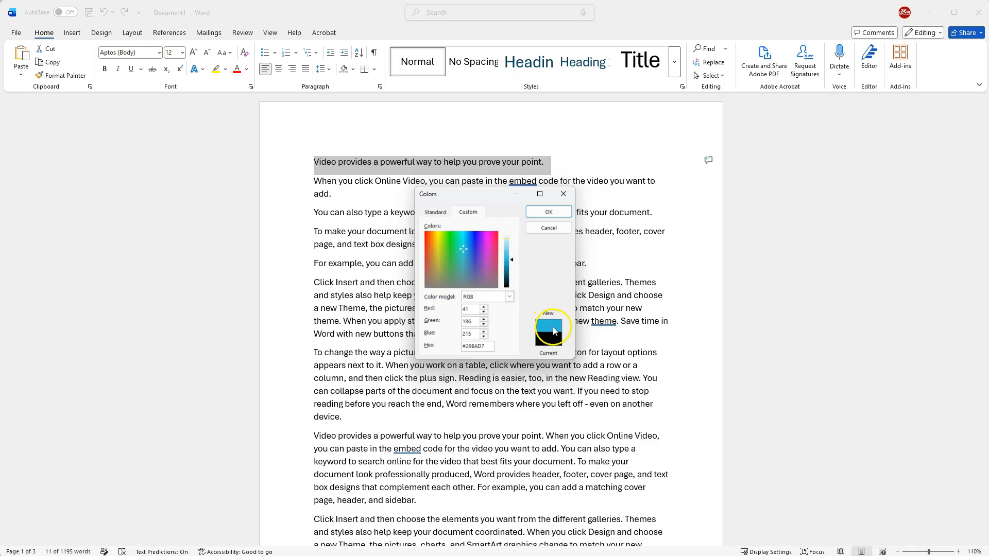
{"action": "left_click", "coordinate": [545, 212]}
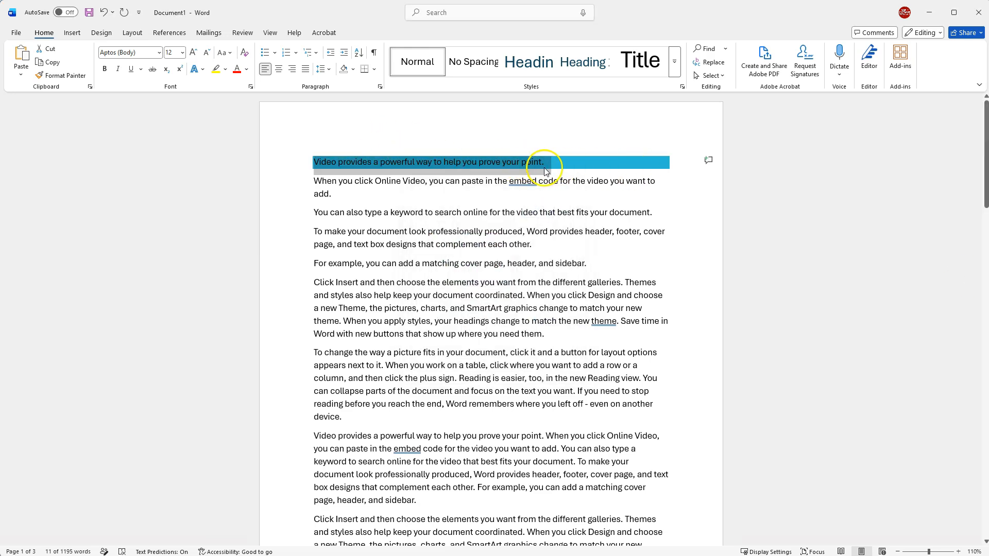
{"action": "left_click", "coordinate": [497, 195]}
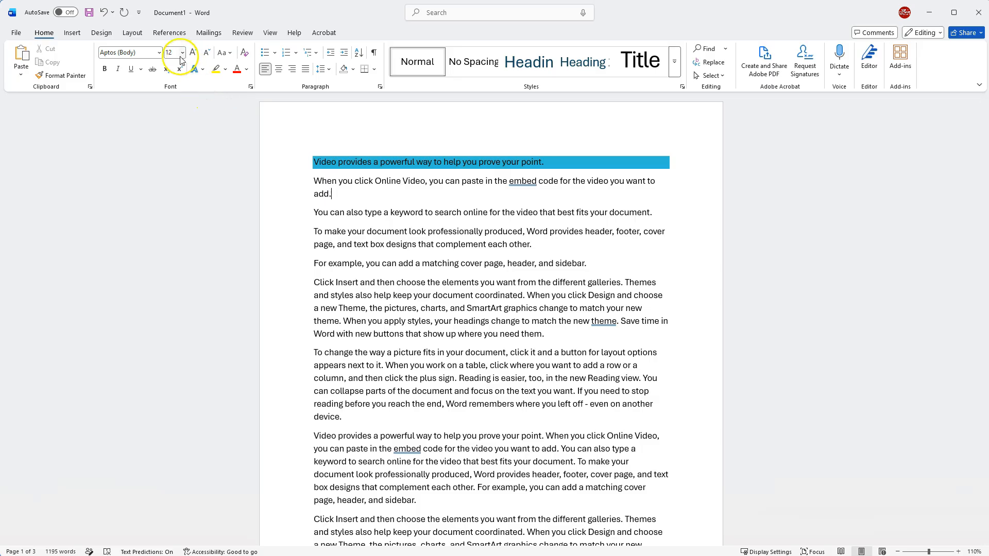
{"action": "left_click", "coordinate": [105, 14]}
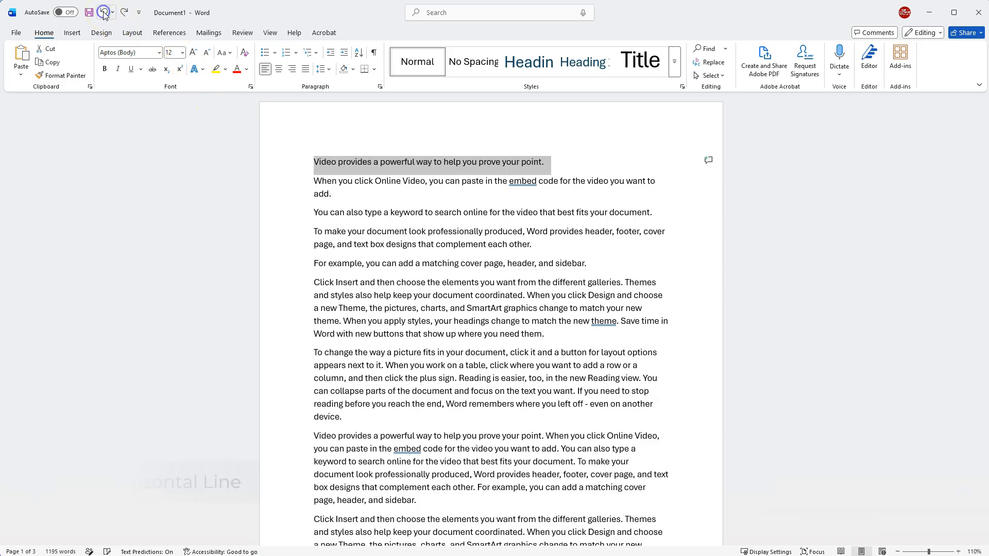
Insert a horizontal line in a new paragraph directly below the document's first line.
{"action": "left_click", "coordinate": [375, 70]}
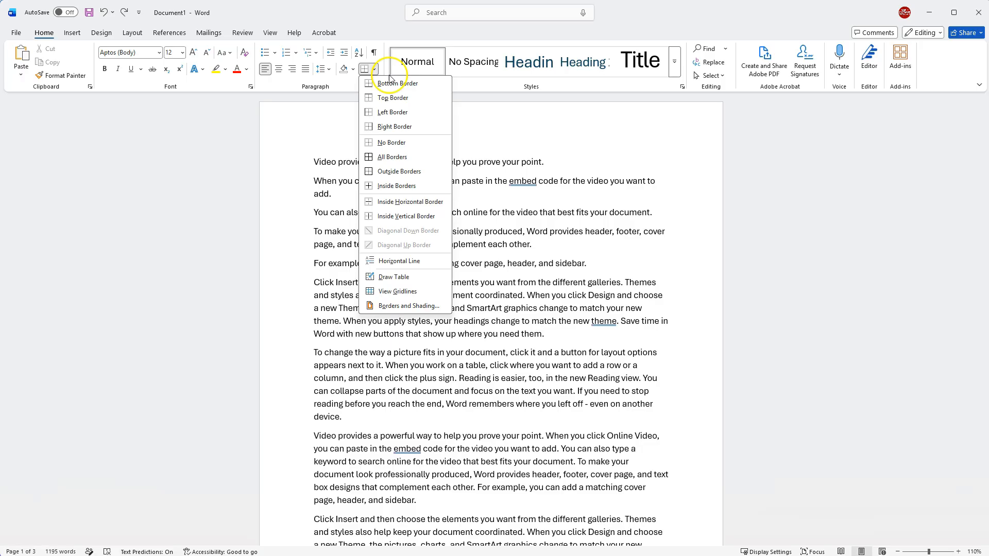
{"action": "left_click", "coordinate": [547, 163]}
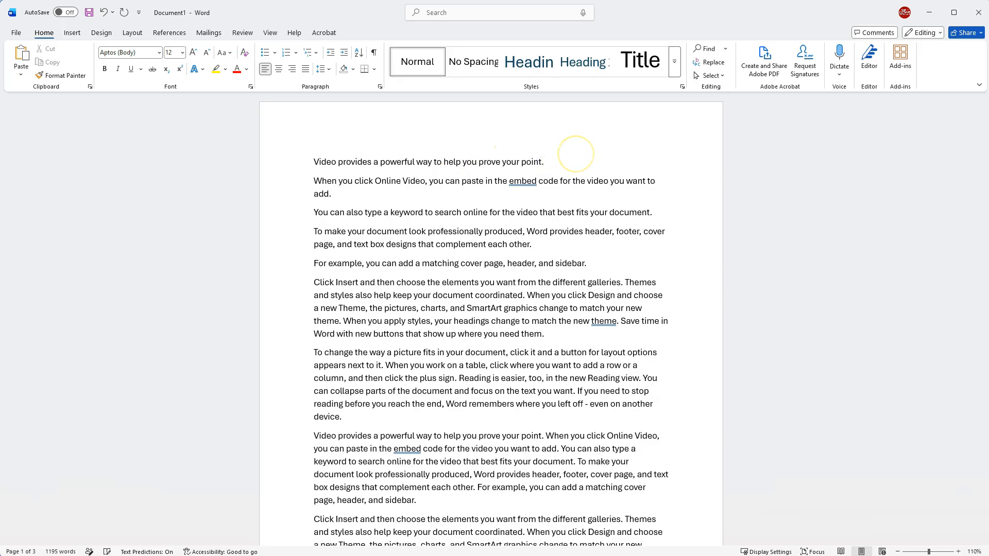
{"action": "key", "text": "Return"}
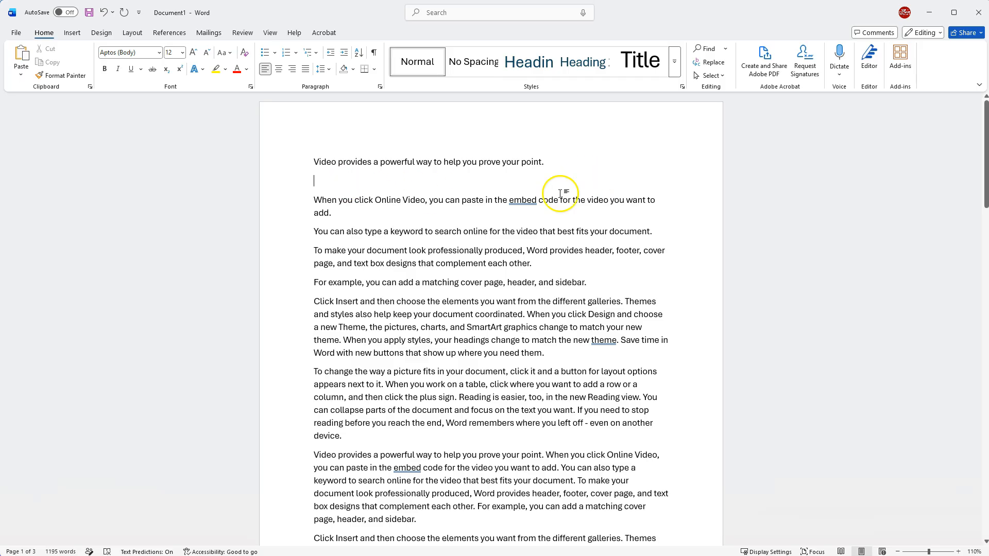
{"action": "left_click", "coordinate": [375, 69]}
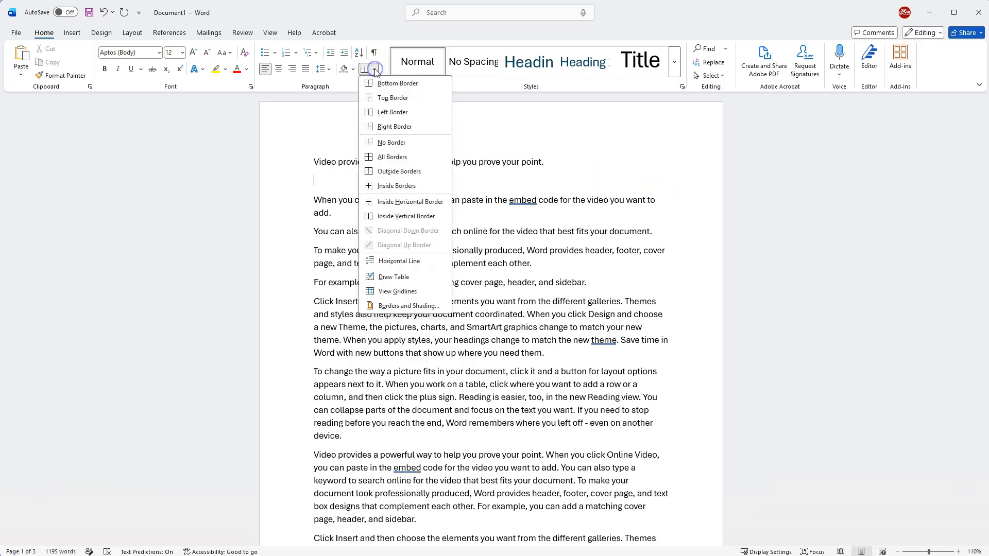
{"action": "left_click", "coordinate": [397, 263]}
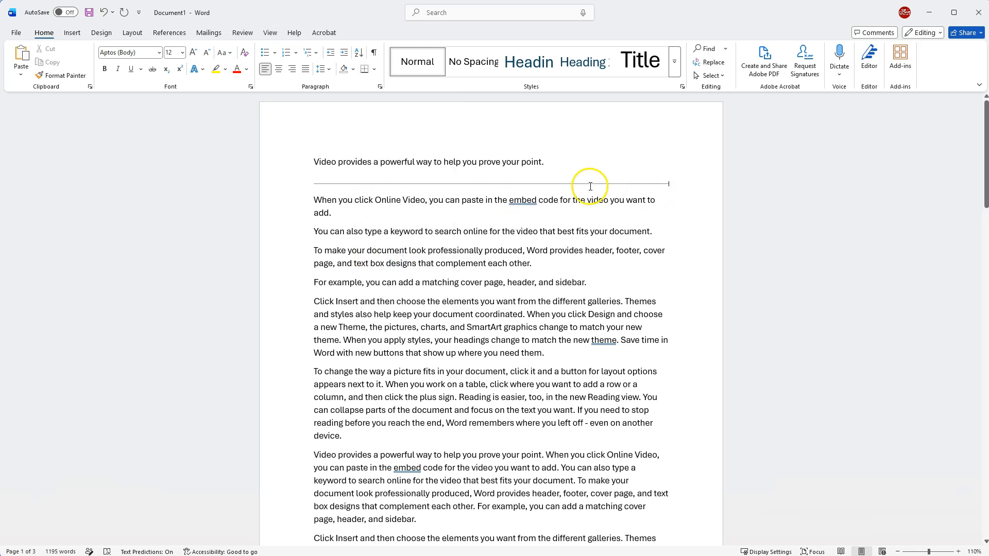
Center the document's first line, "Video provides a powerful way to help you prove your point.".
{"action": "left_click_drag", "start_coordinate": [547, 162], "coordinate": [312, 162]}
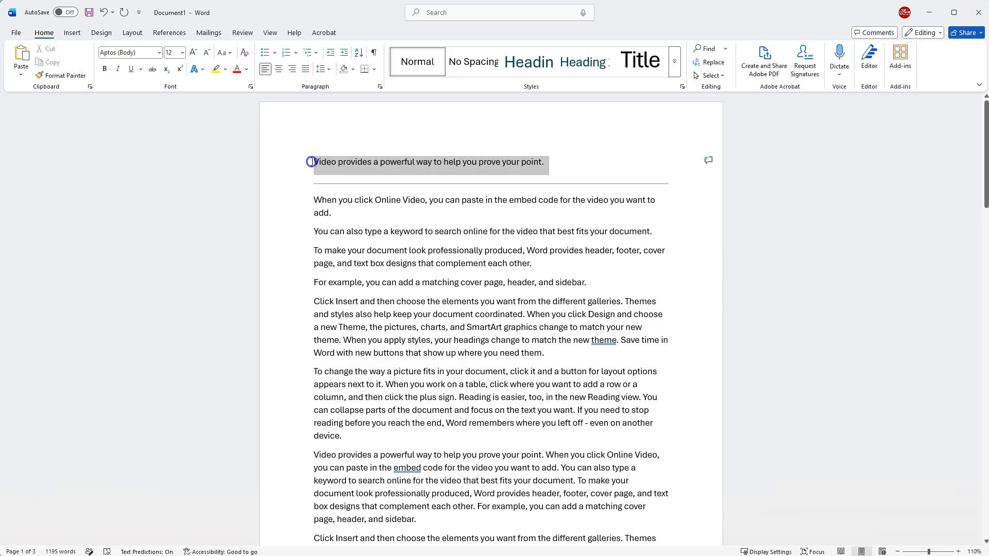
{"action": "left_click", "coordinate": [279, 69]}
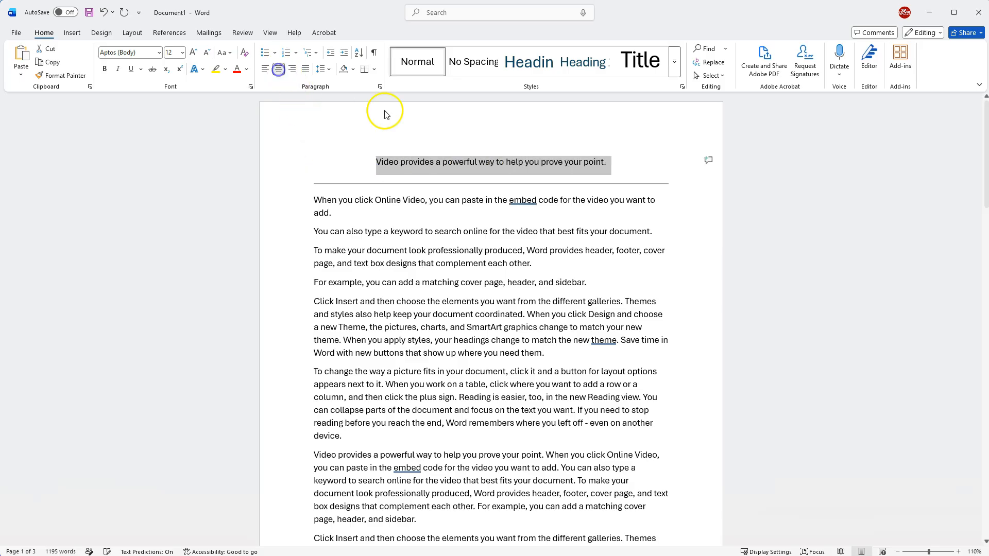
{"action": "left_click", "coordinate": [438, 208]}
Format the horizontal line with a height of 2 pt and the recently used custom blue as its solid color.
{"action": "left_click", "coordinate": [465, 184]}
{"action": "left_click", "coordinate": [546, 187]}
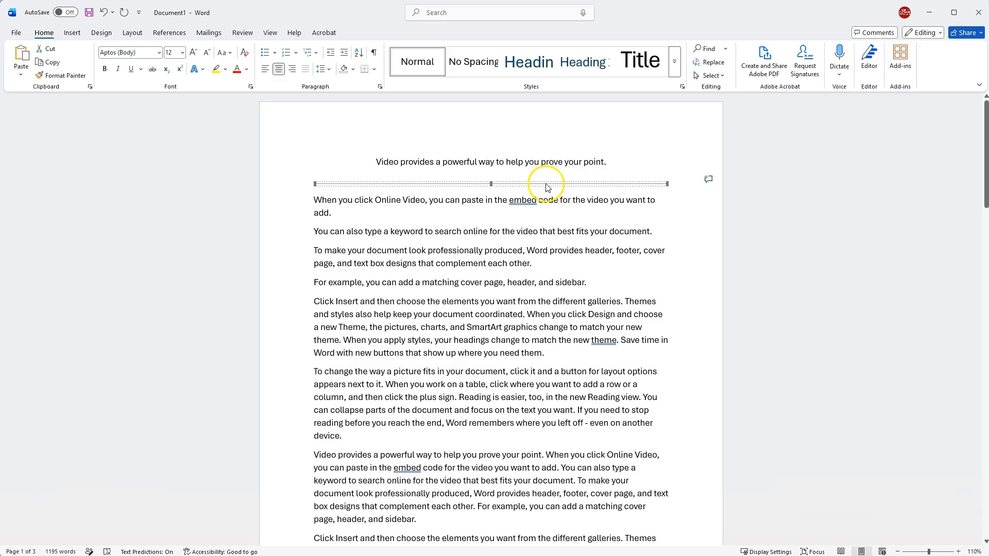
{"action": "double_click", "coordinate": [502, 184]}
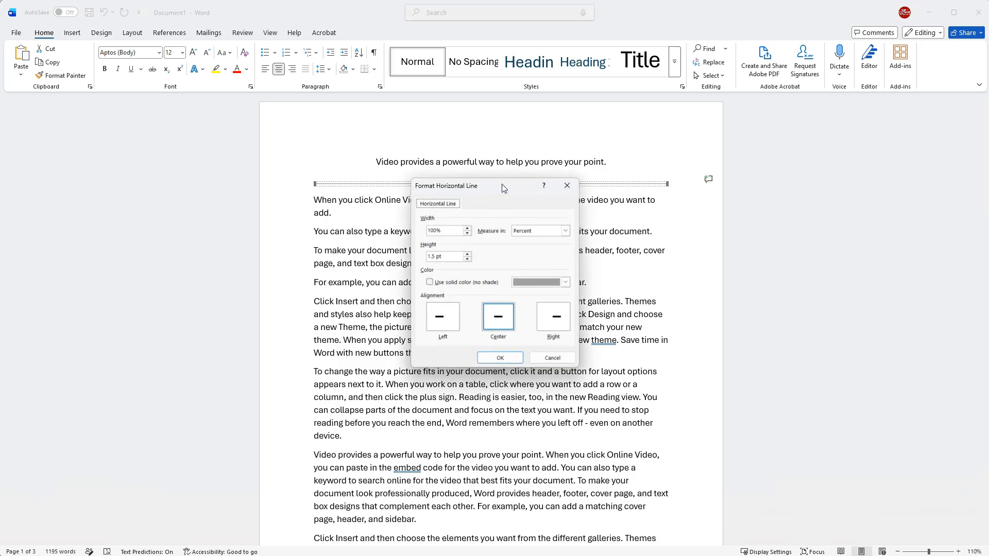
{"action": "left_click", "coordinate": [468, 254]}
{"action": "left_click", "coordinate": [468, 260]}
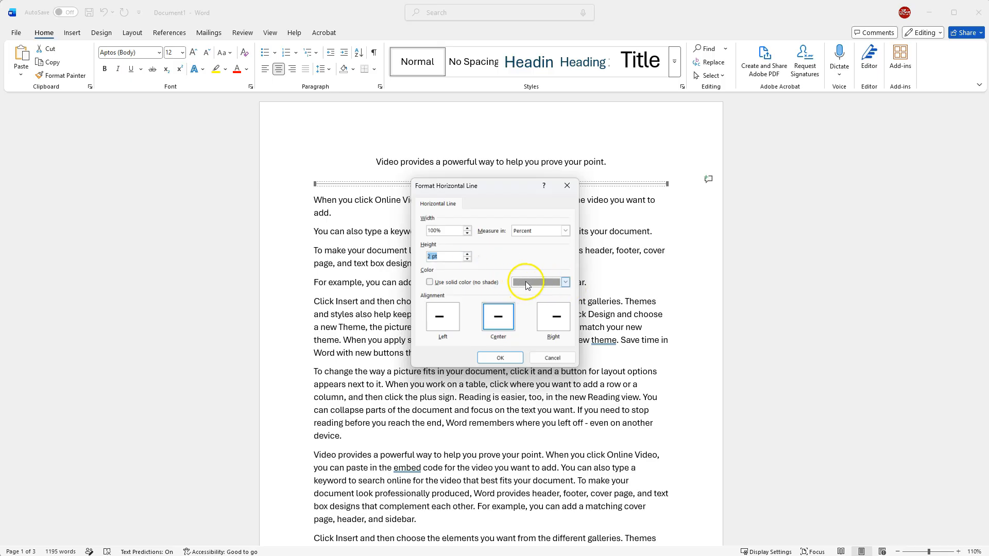
{"action": "left_click", "coordinate": [566, 283]}
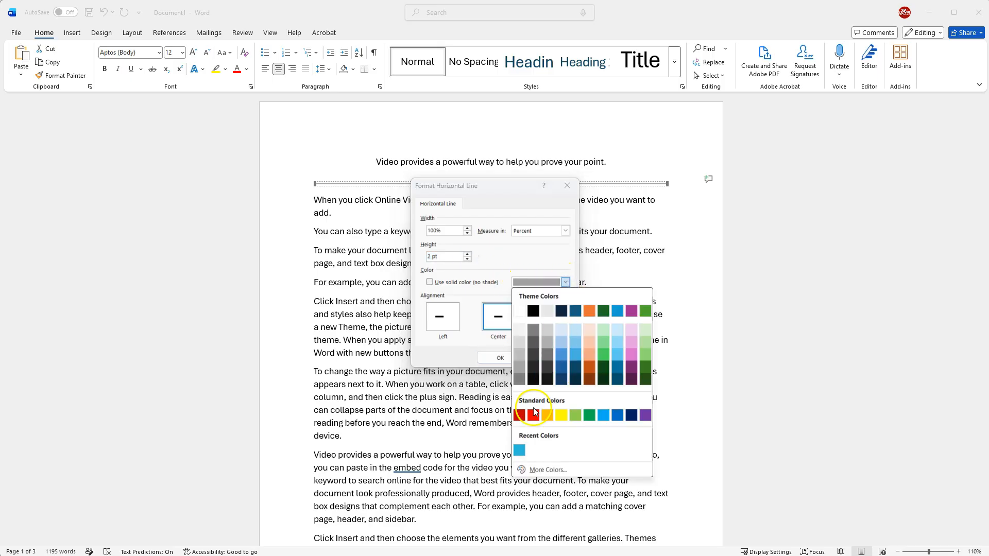
{"action": "left_click", "coordinate": [520, 451]}
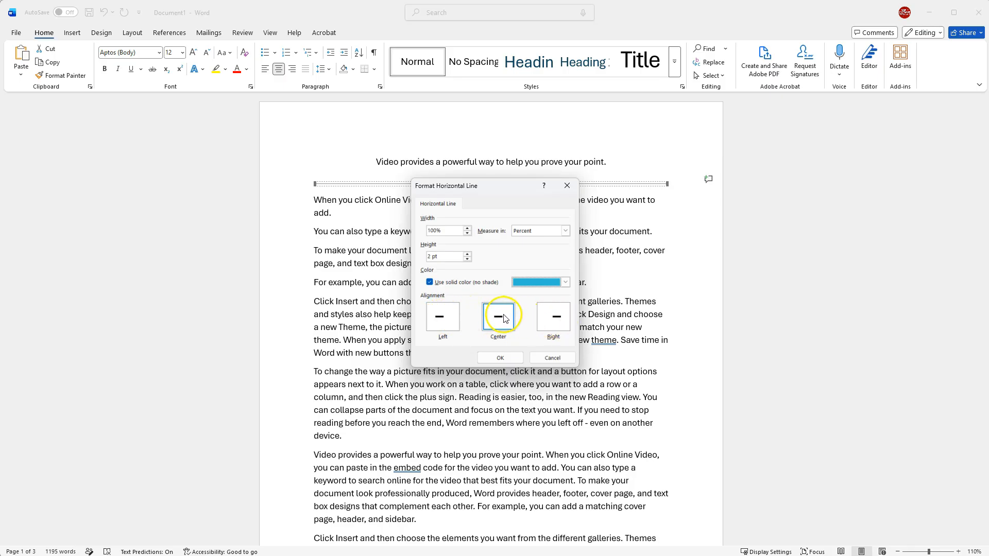
{"action": "left_click", "coordinate": [501, 361]}
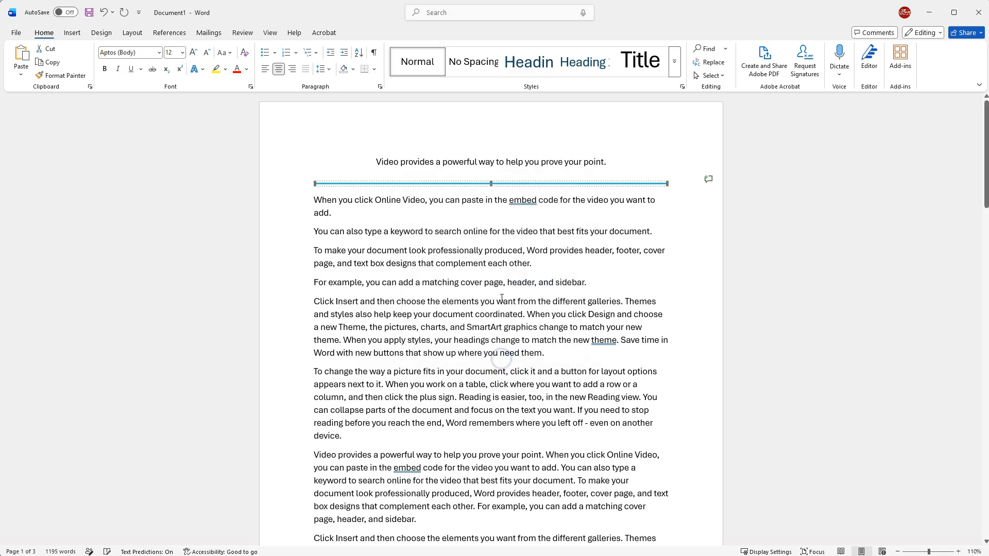
Preview the title and heading styles on the paragraph below the horizontal line, keeping it in the Normal style.
{"action": "left_click", "coordinate": [492, 223]}
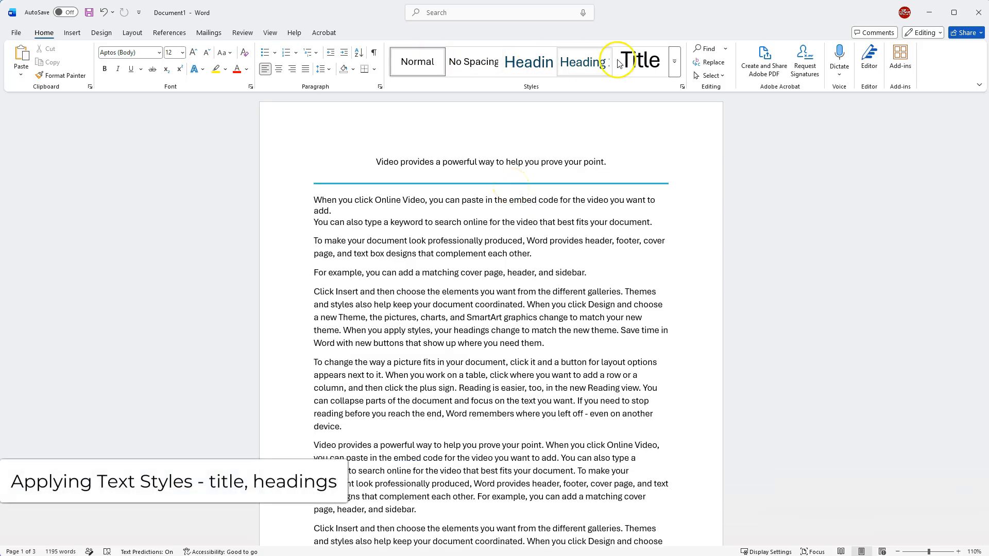
{"action": "left_click", "coordinate": [643, 62]}
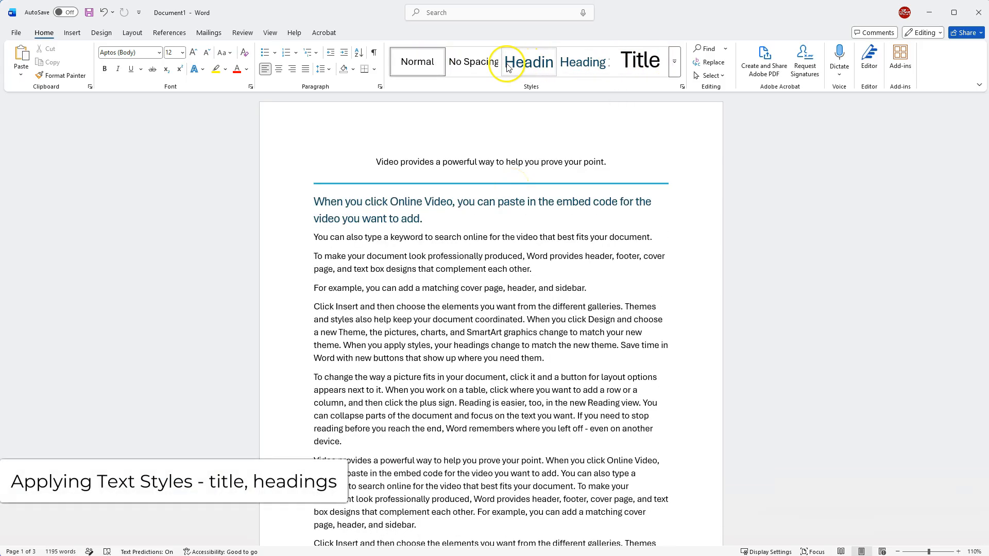
{"action": "left_click", "coordinate": [428, 62]}
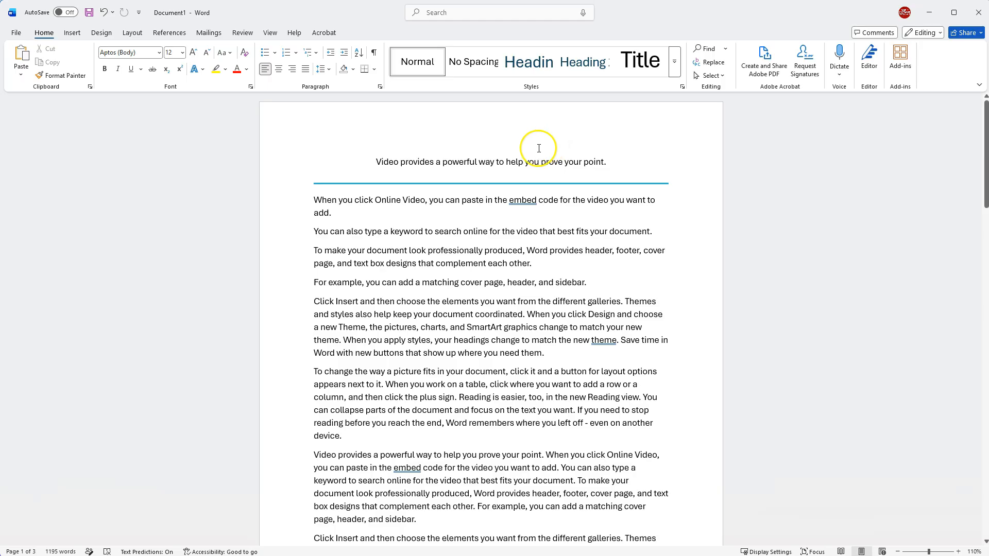
Apply the Title style to the document's first line after looking through the full set of styles.
{"action": "left_click_drag", "start_coordinate": [382, 160], "coordinate": [607, 163]}
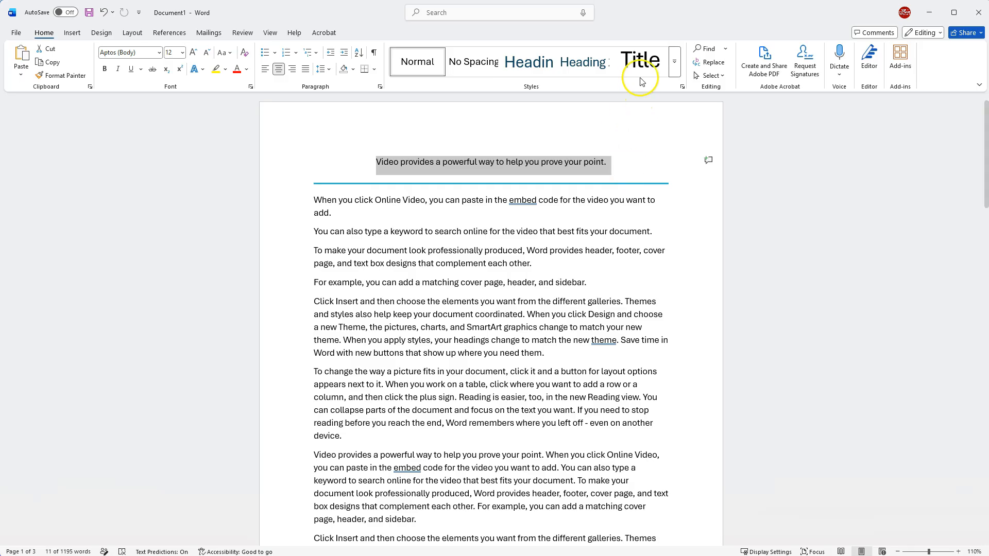
{"action": "left_click", "coordinate": [641, 61]}
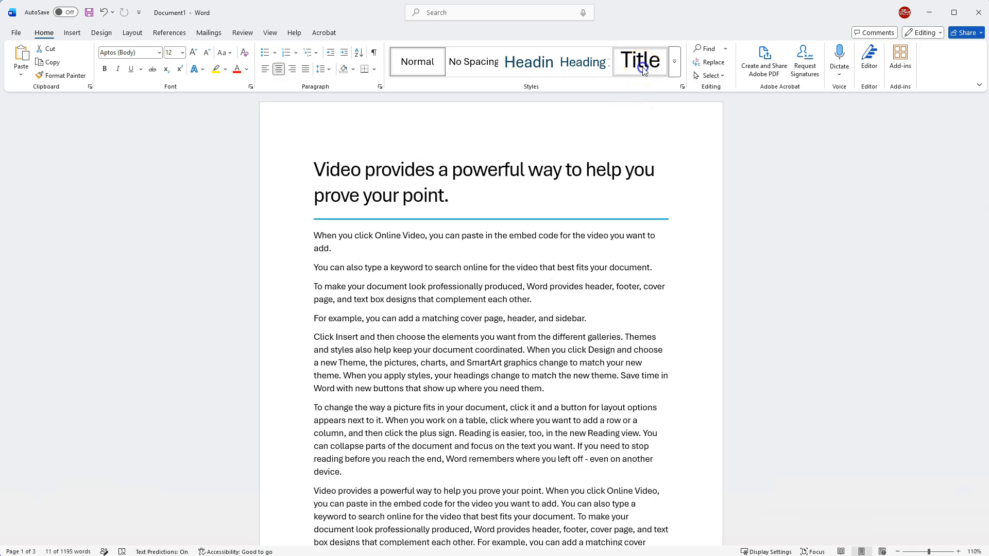
{"action": "left_click", "coordinate": [674, 69]}
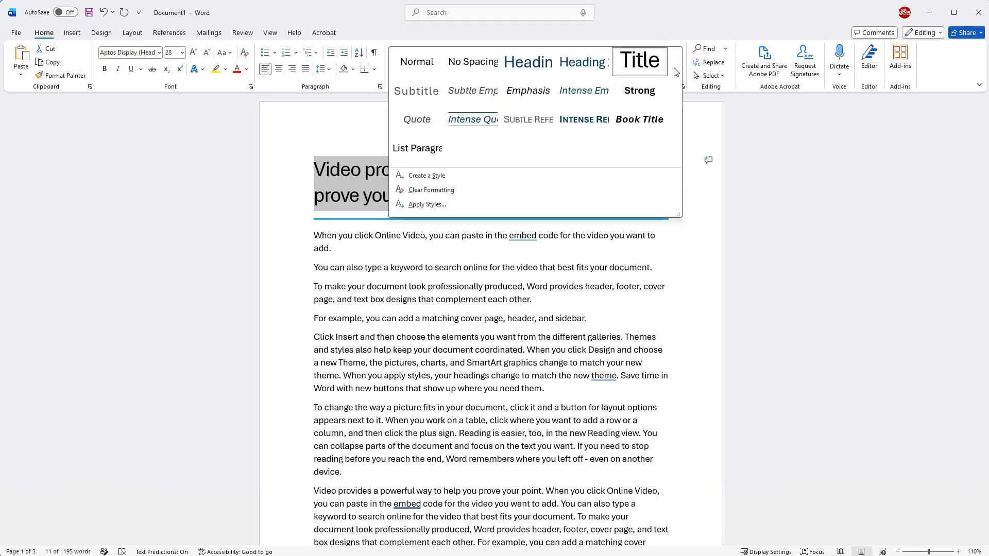
{"action": "left_click", "coordinate": [578, 72]}
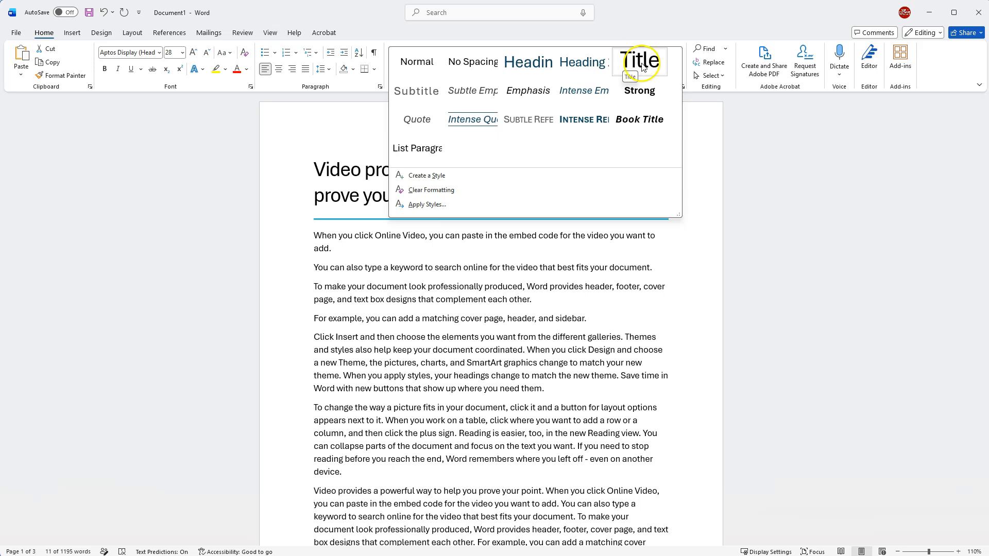
{"action": "left_click", "coordinate": [624, 62]}
Add a new paragraph reading "Section 1" after the paragraph that ends with "you want to add.".
{"action": "left_click", "coordinate": [411, 250]}
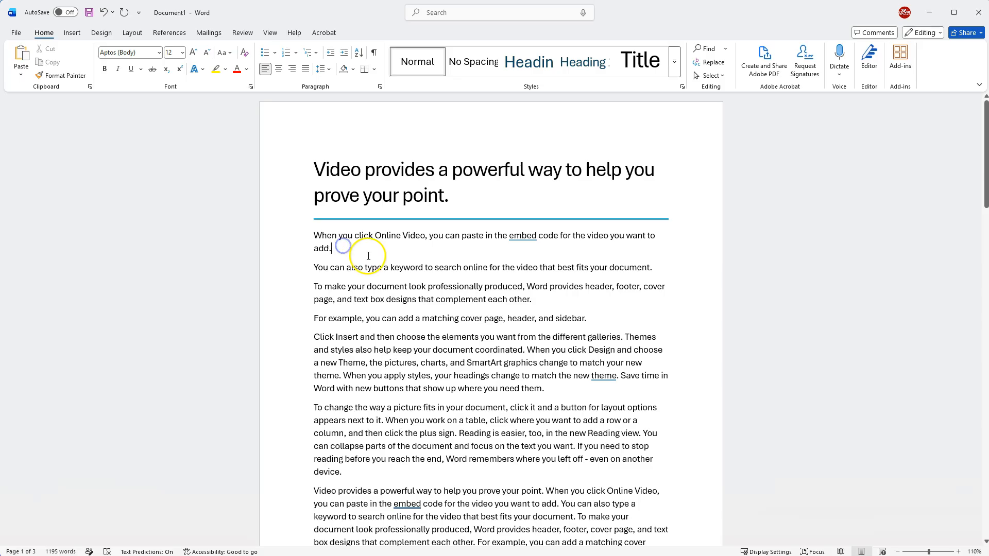
{"action": "key", "text": "Return"}
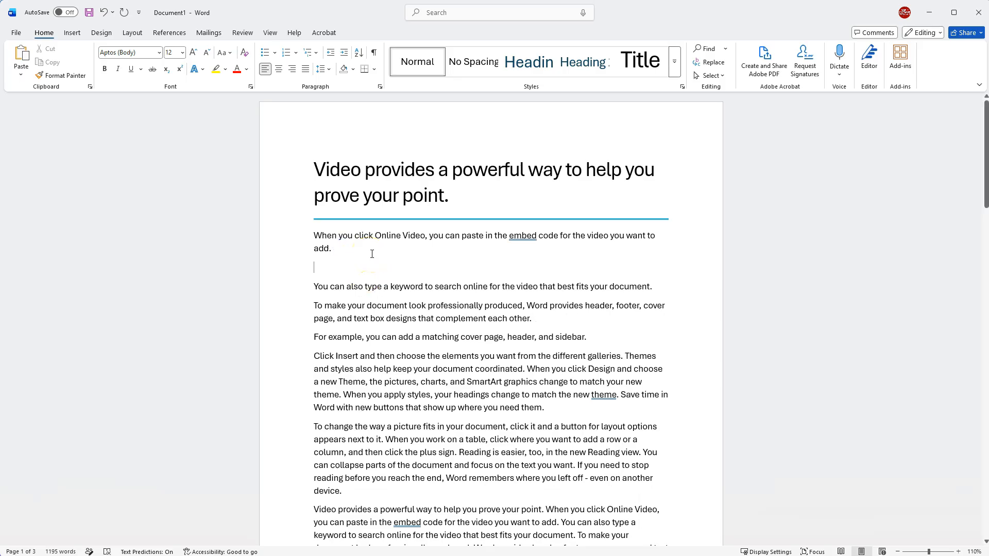
{"action": "type", "text": "Sect"}
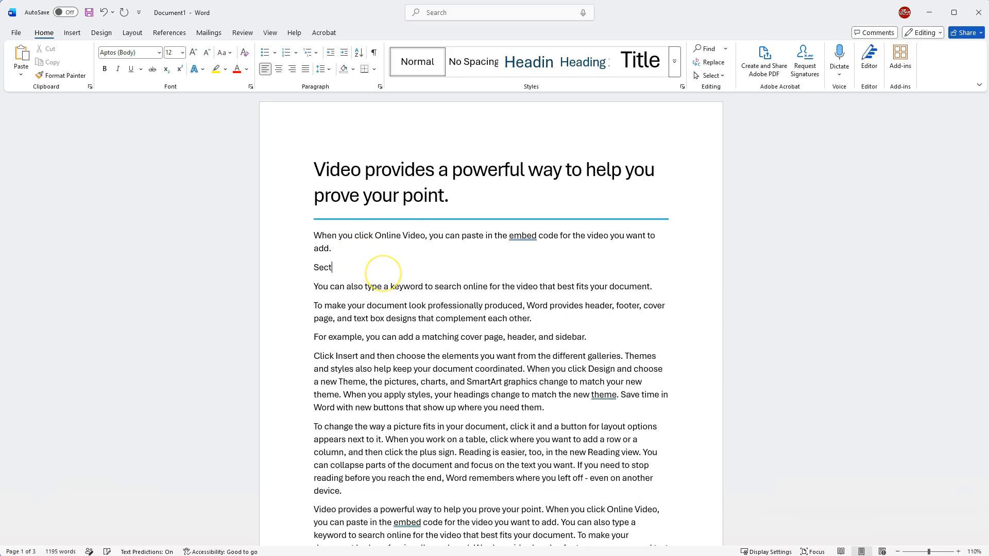
{"action": "type", "text": "ion 2"}
{"action": "key", "text": "BackSpace"}
{"action": "type", "text": "1"}
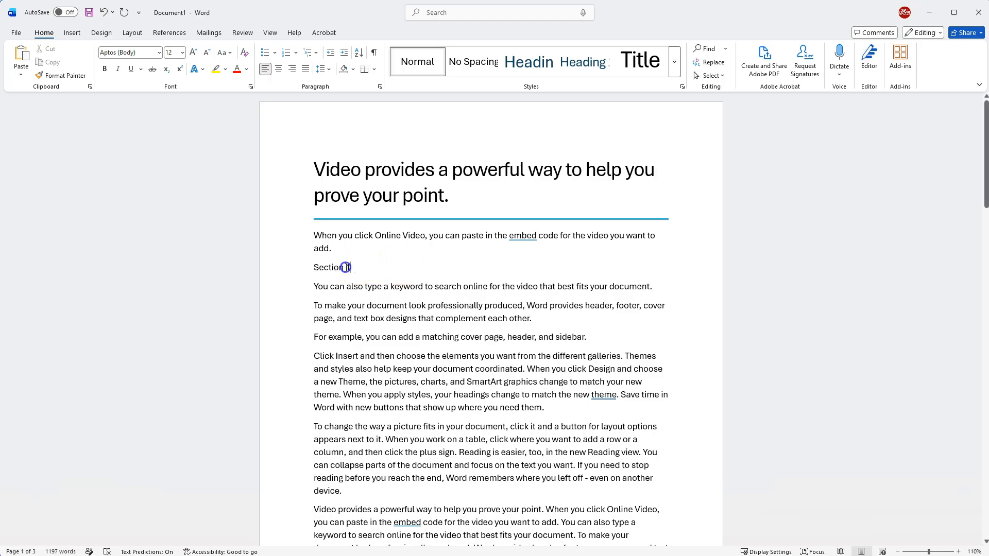
Apply the Heading 1 style to the "Section 1" line.
{"action": "left_click_drag", "start_coordinate": [352, 268], "coordinate": [314, 267]}
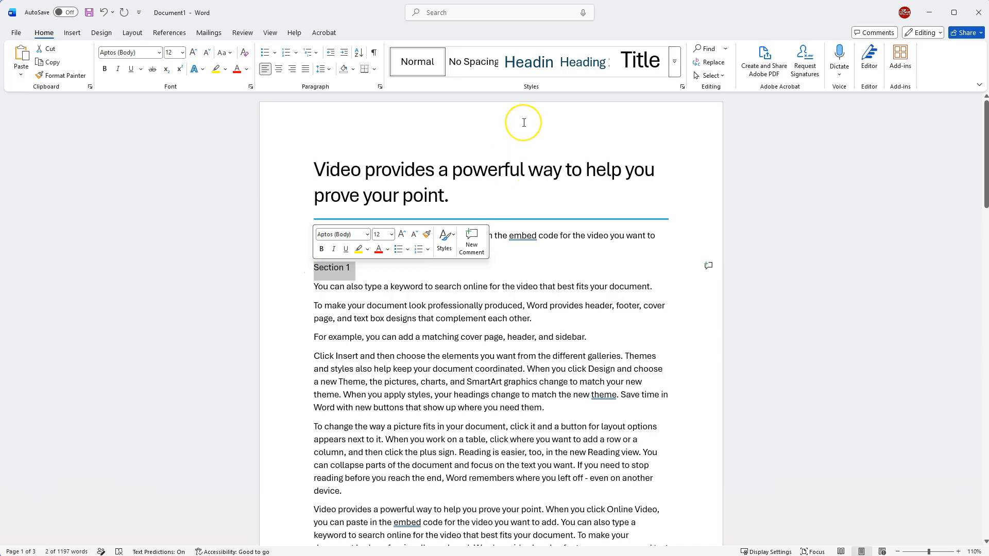
{"action": "left_click", "coordinate": [532, 65]}
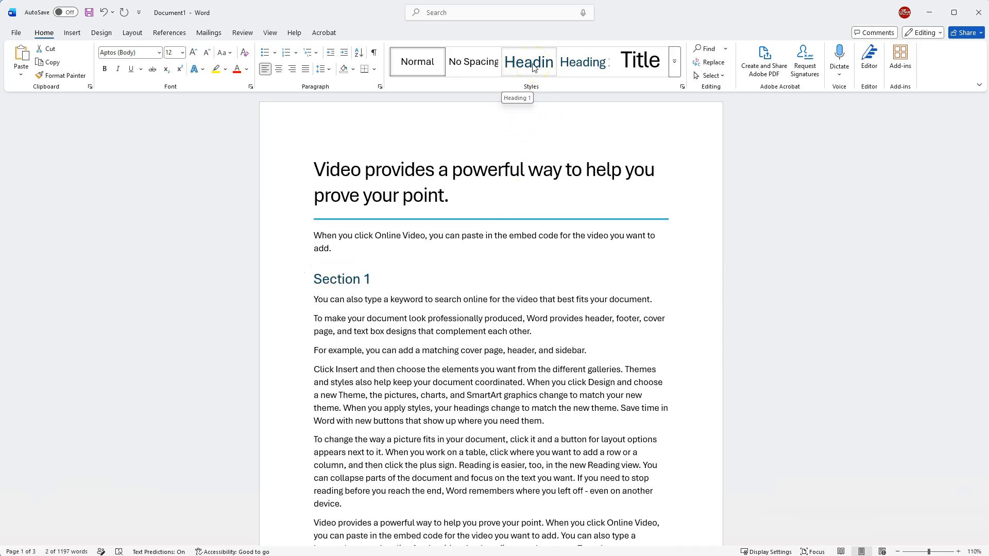
{"action": "left_click", "coordinate": [533, 64]}
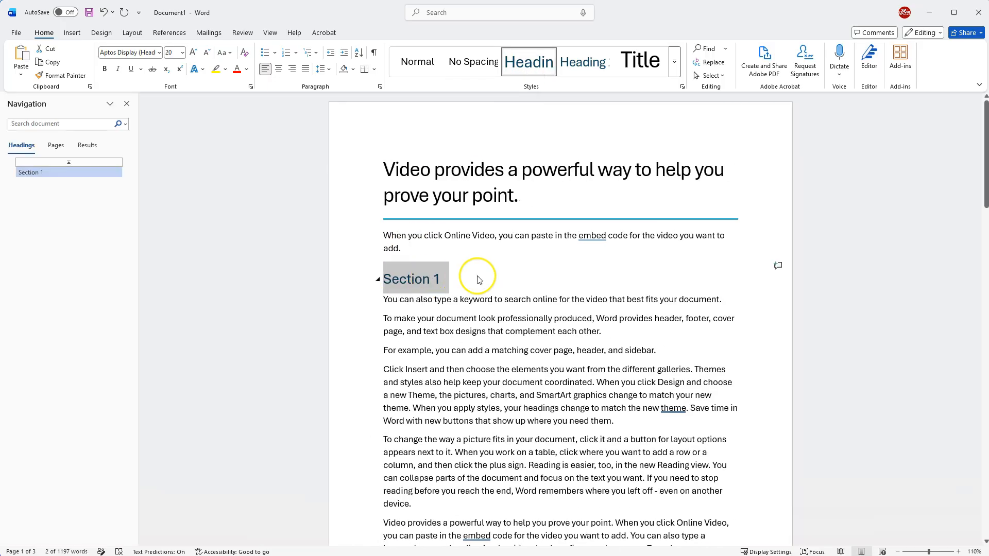
{"action": "left_click", "coordinate": [479, 280]}
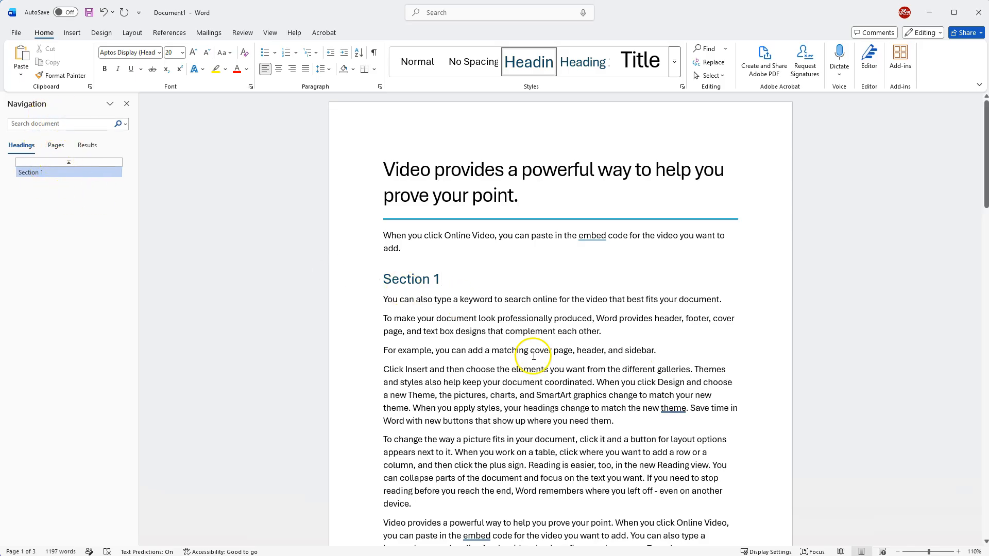
Add a "Section 2" line after the paragraph ending in "header, and sidebar." and give it the Heading 1 style.
{"action": "left_click", "coordinate": [664, 350]}
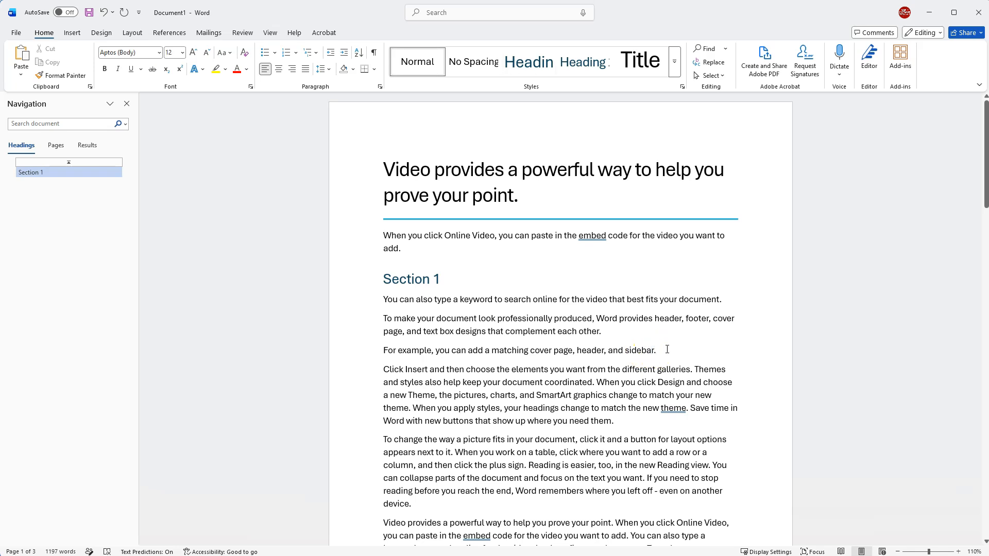
{"action": "key", "text": "Return"}
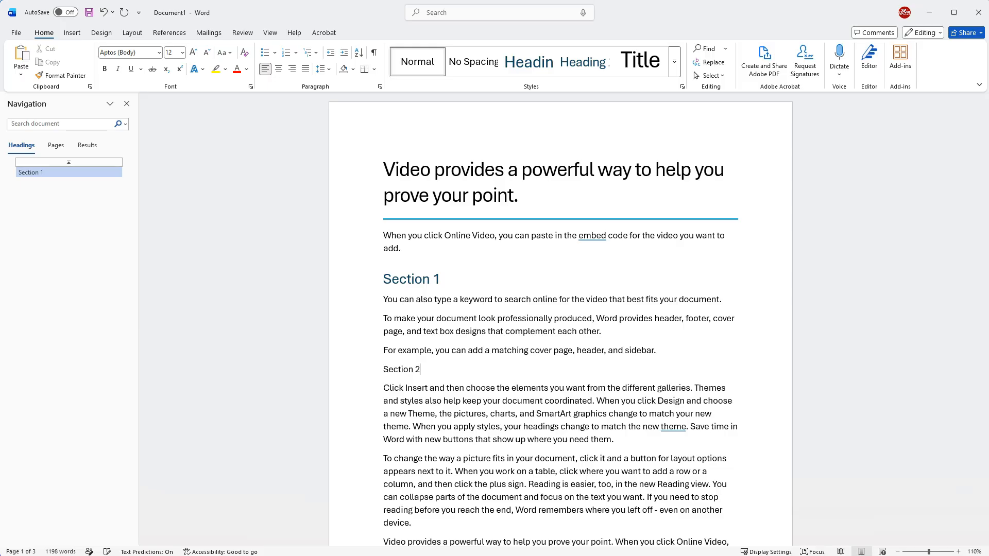
{"action": "left_click_drag", "start_coordinate": [420, 370], "coordinate": [387, 369]}
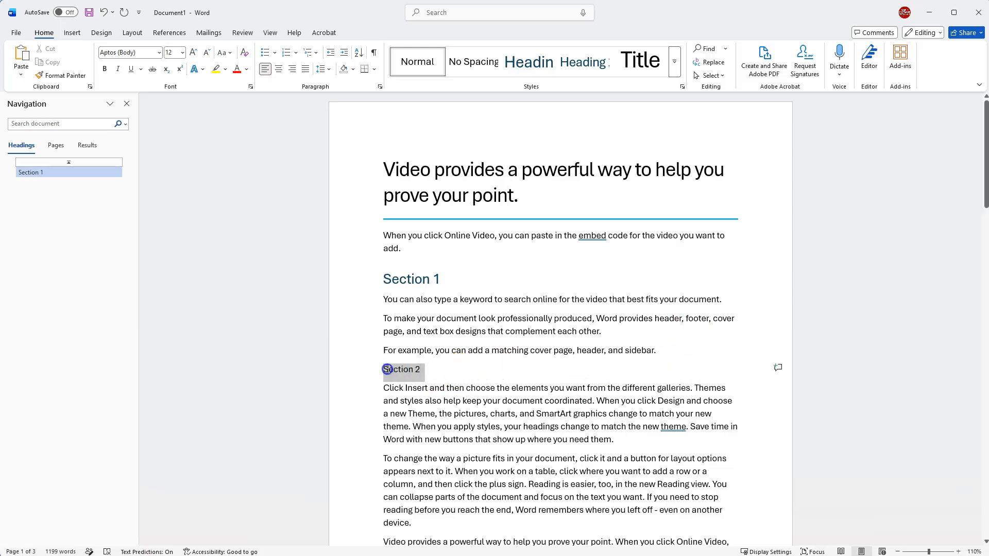
{"action": "left_click", "coordinate": [536, 64]}
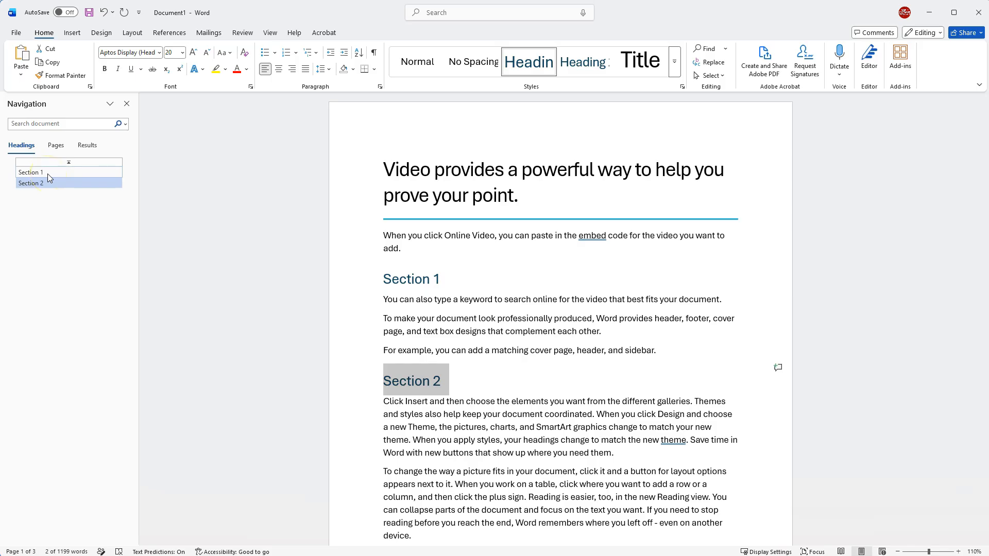
Jump between the Section 1 and Section 2 headings with the document navigation, ending at Section 1.
{"action": "left_click", "coordinate": [36, 173]}
{"action": "left_click", "coordinate": [37, 184]}
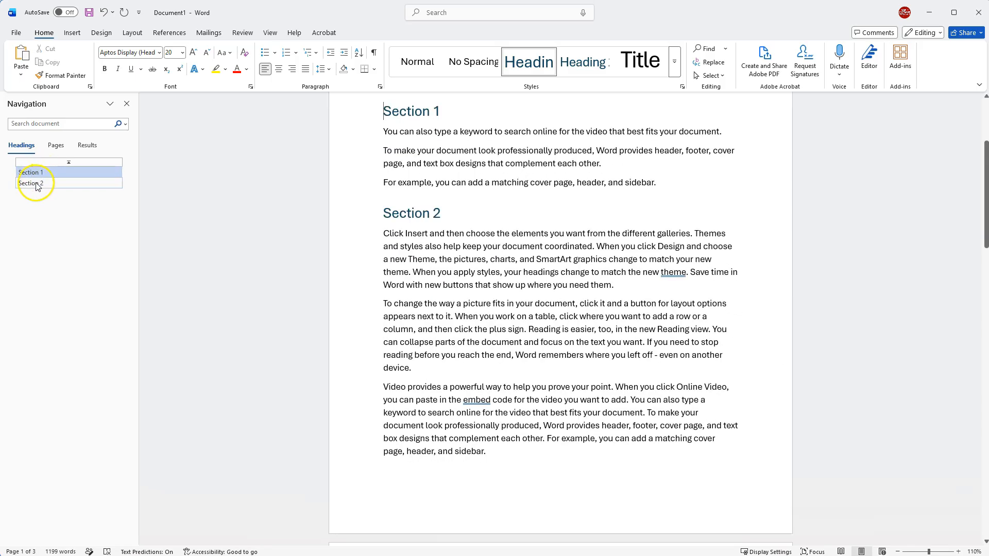
{"action": "left_click", "coordinate": [36, 173]}
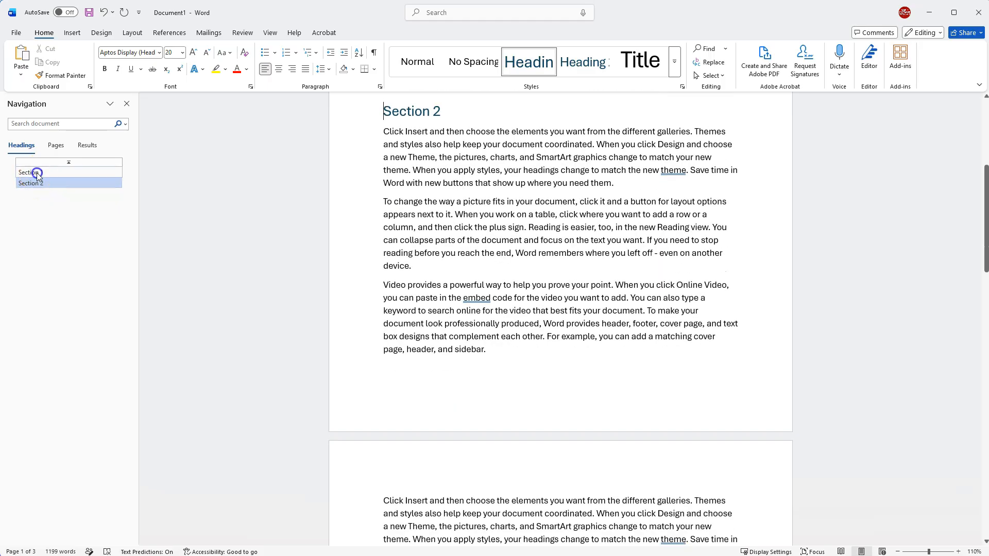
{"action": "scroll", "coordinate": [497, 201], "scroll_direction": "up", "scroll_amount": 1}
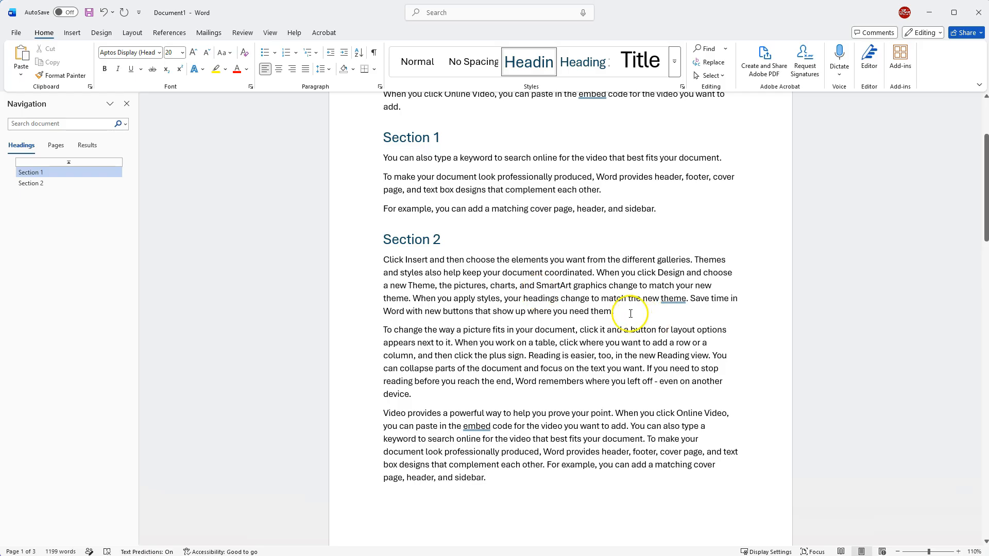
Add a "Subheading 2" line after the Section 2 paragraph ending in "where you need them." and give it the Heading 2 style.
{"action": "left_click", "coordinate": [614, 311]}
{"action": "key", "text": "Return"}
{"action": "type", "text": "Subheading 2"}
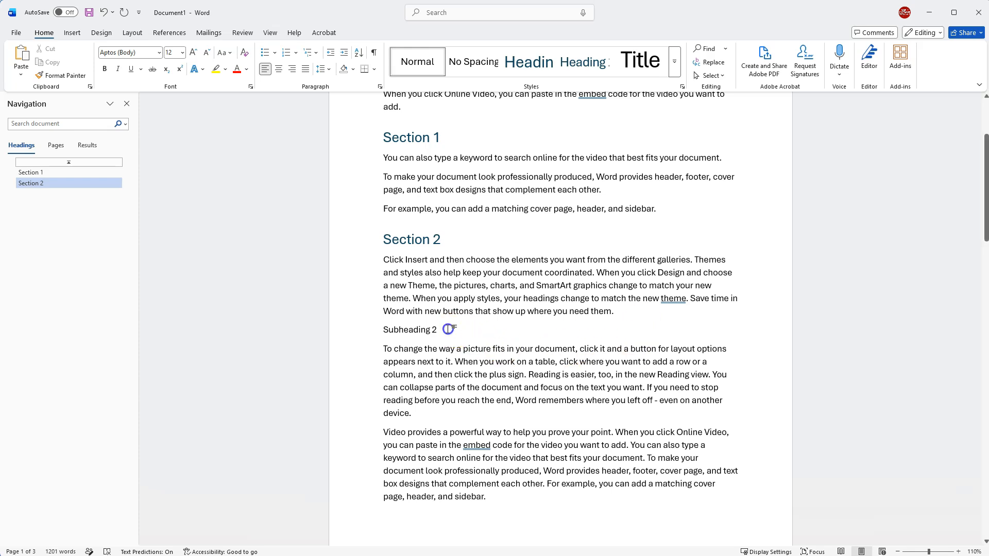
{"action": "left_click_drag", "start_coordinate": [448, 330], "coordinate": [390, 330]}
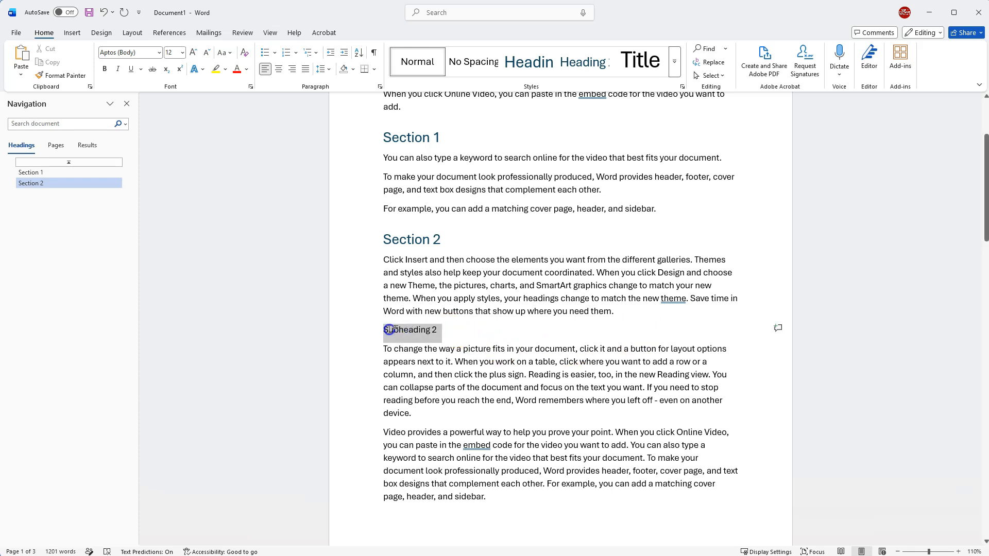
{"action": "left_click", "coordinate": [589, 66]}
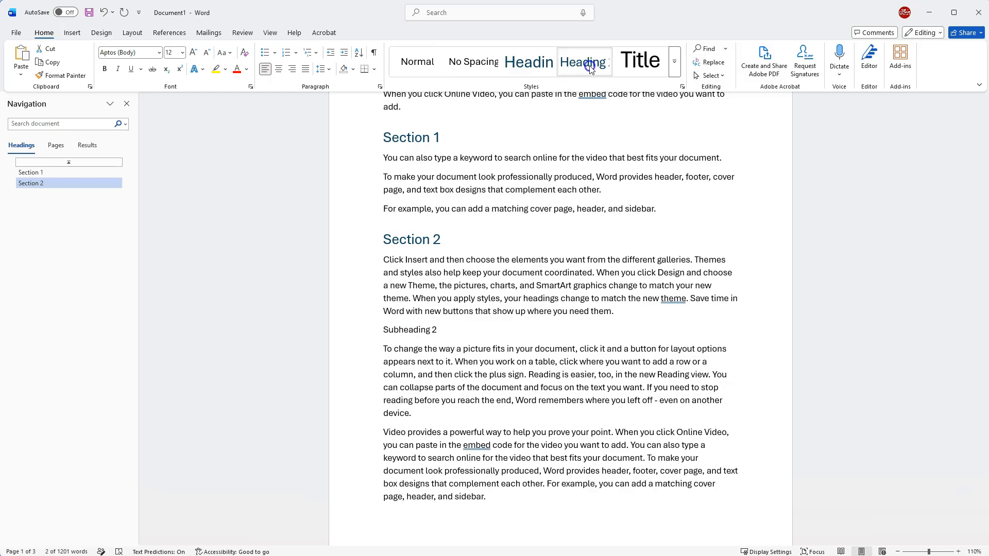
{"action": "left_click", "coordinate": [587, 64]}
{"action": "left_click", "coordinate": [46, 194]}
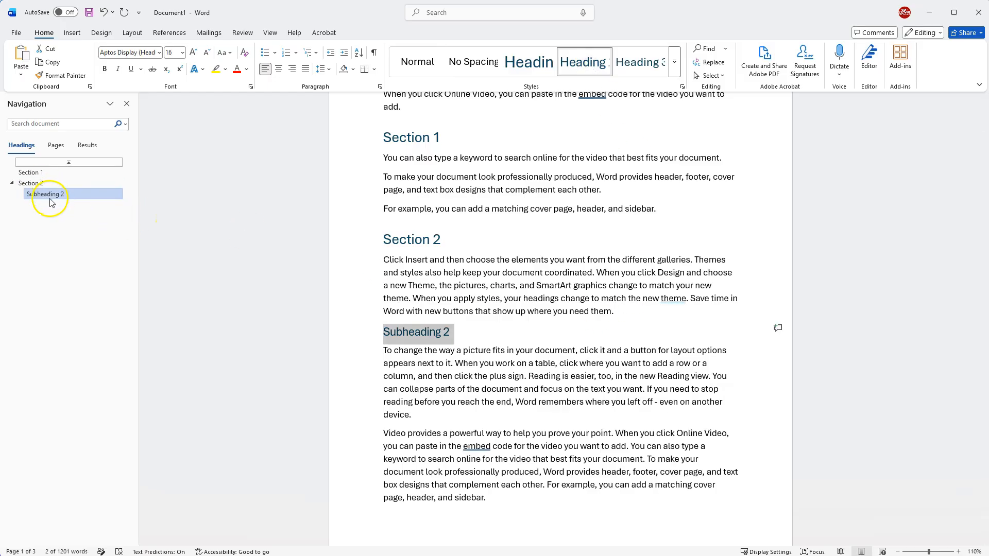
{"action": "left_click", "coordinate": [467, 332]}
Close the navigation pane and search the document for "graphics" with Find.
{"action": "scroll", "coordinate": [468, 378], "scroll_direction": "up", "scroll_amount": 3}
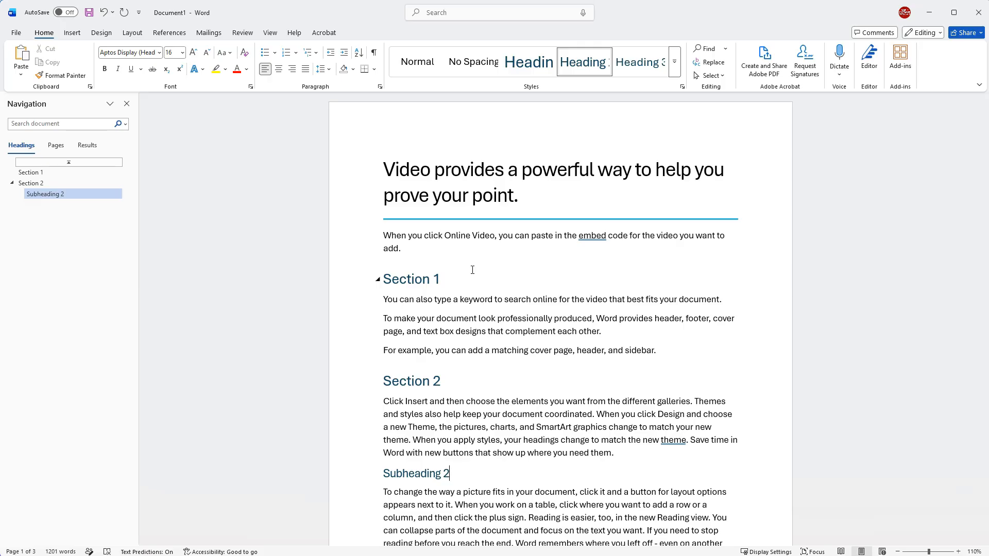
{"action": "left_click", "coordinate": [709, 51]}
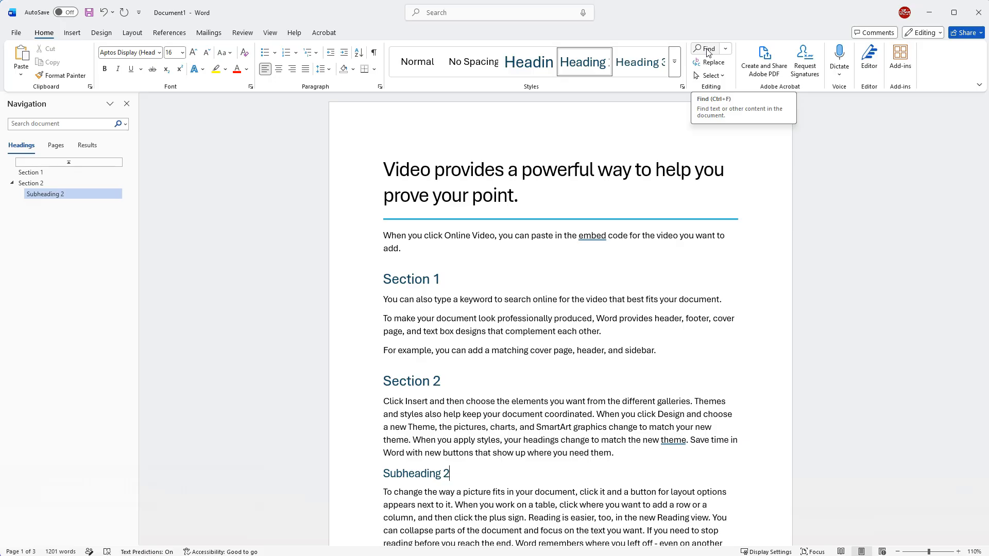
{"action": "left_click", "coordinate": [127, 104]}
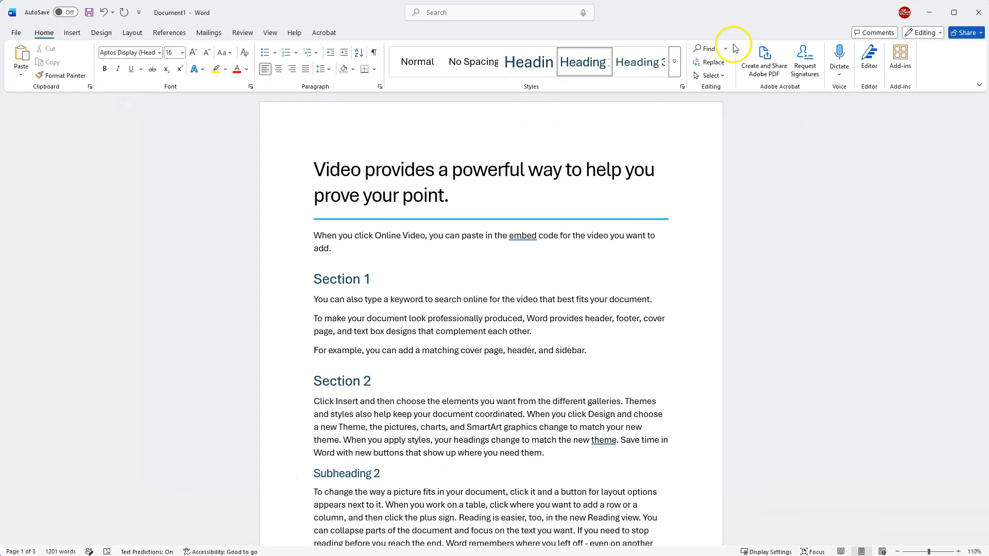
{"action": "left_click", "coordinate": [705, 51]}
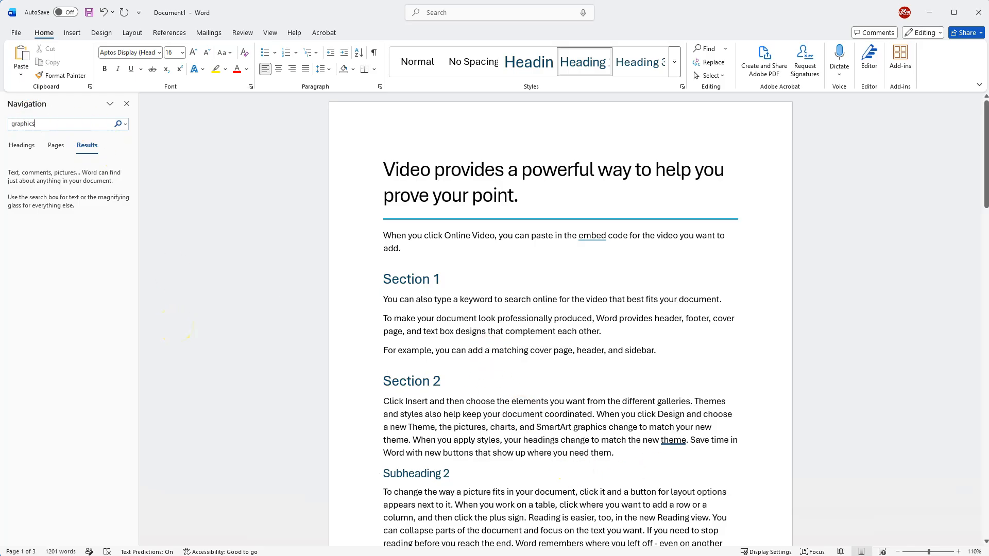
{"action": "key", "text": "Return"}
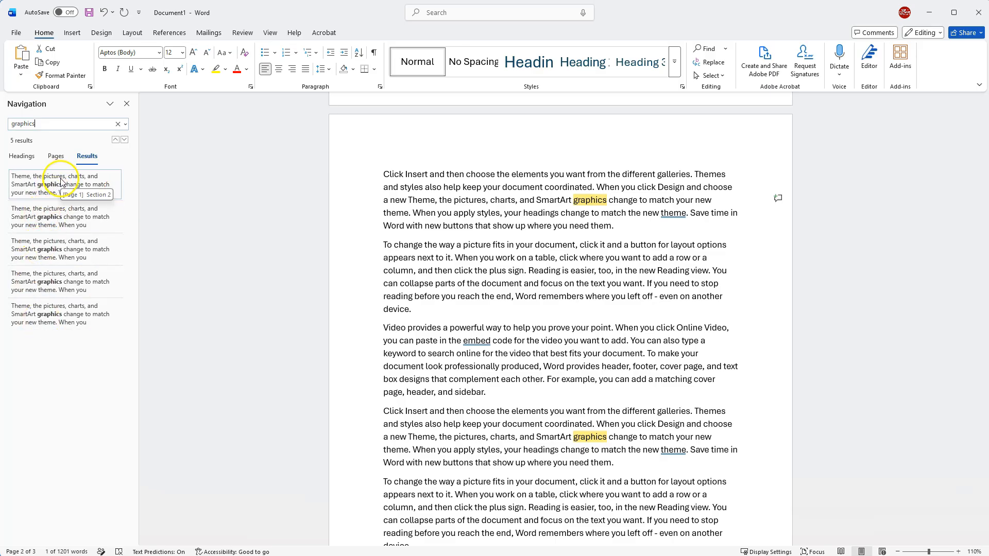
Jump to the third "graphics" result, step back to the first and forward to the third, and close the search results.
{"action": "left_click", "coordinate": [57, 250]}
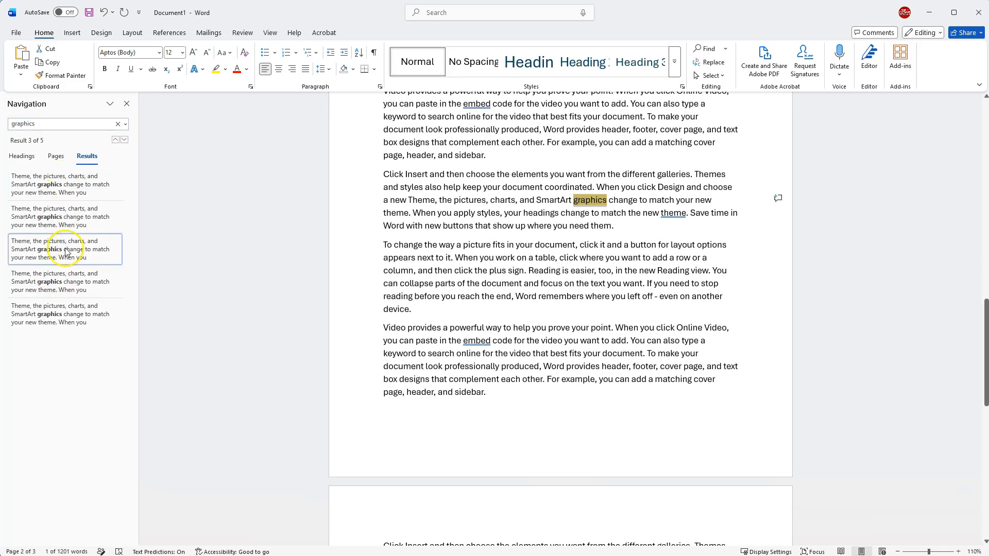
{"action": "left_click", "coordinate": [116, 140]}
{"action": "left_click", "coordinate": [116, 140]}
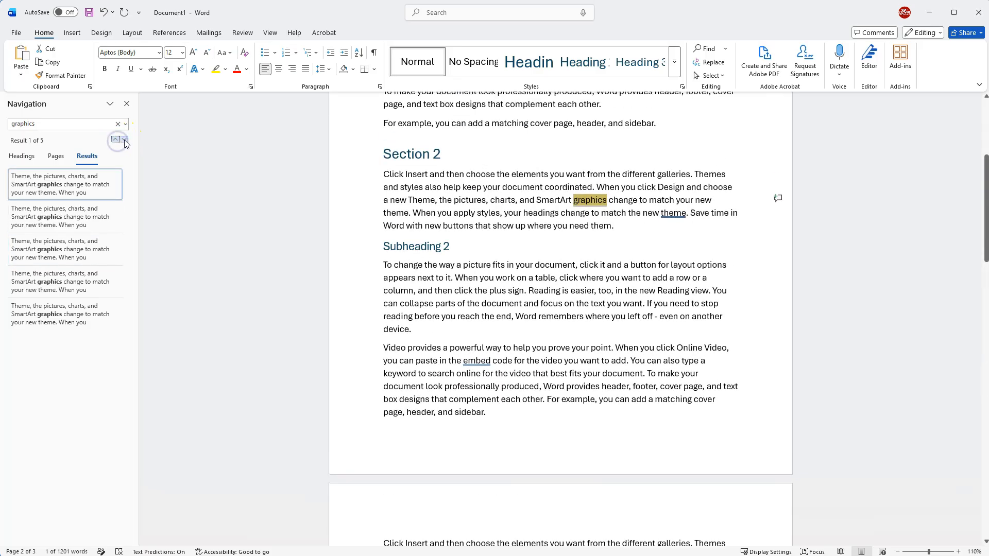
{"action": "left_click", "coordinate": [125, 142]}
{"action": "left_click", "coordinate": [125, 141]}
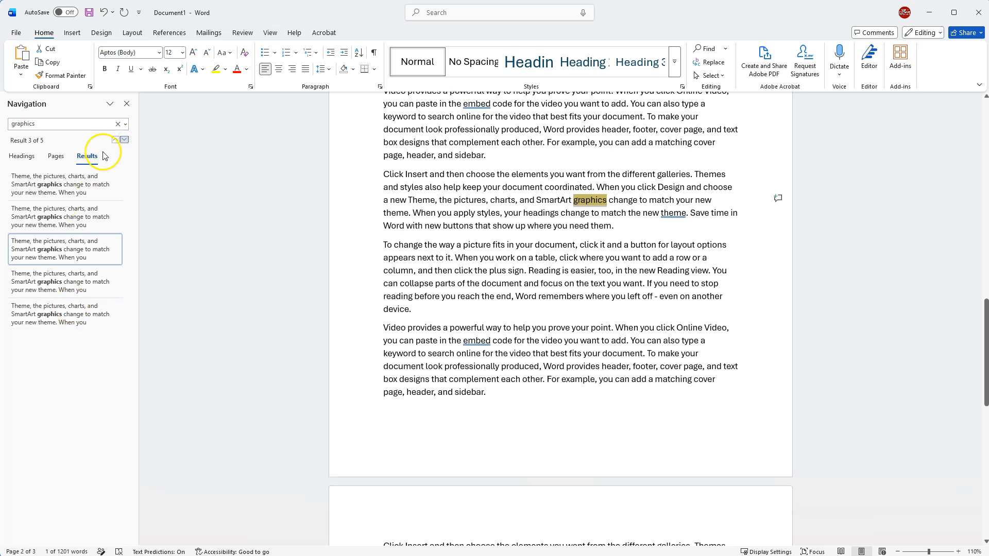
{"action": "left_click", "coordinate": [127, 105]}
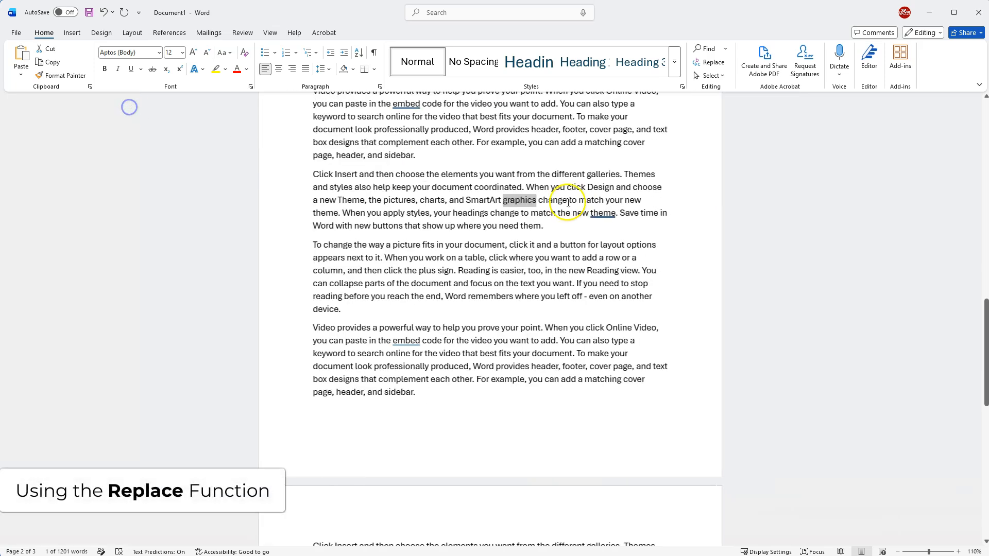
Set up a replacement of "graphics" with "images" and find the next occurrences without replacing them.
{"action": "scroll", "coordinate": [522, 248], "scroll_direction": "up", "scroll_amount": 4}
{"action": "scroll", "coordinate": [522, 248], "scroll_direction": "up", "scroll_amount": 15}
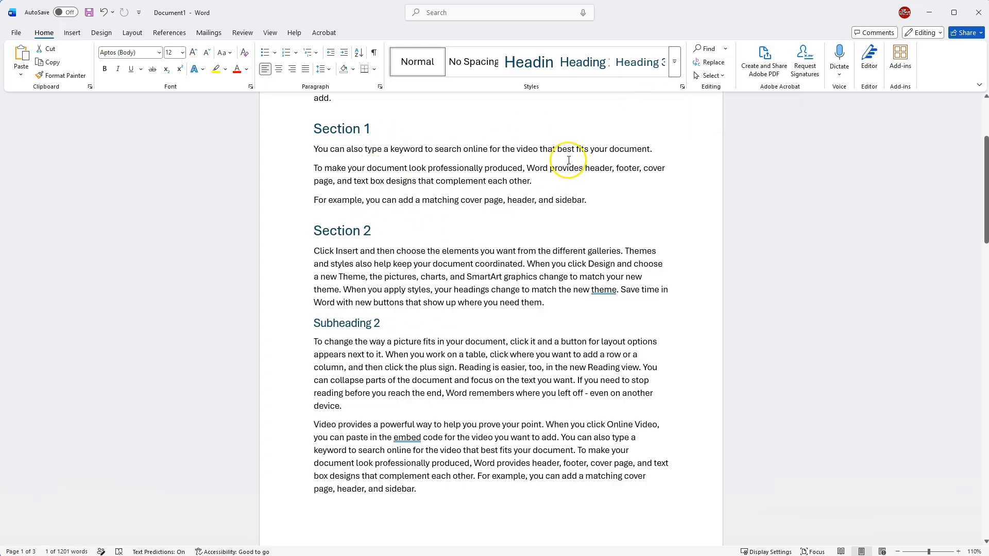
{"action": "left_click", "coordinate": [715, 63]}
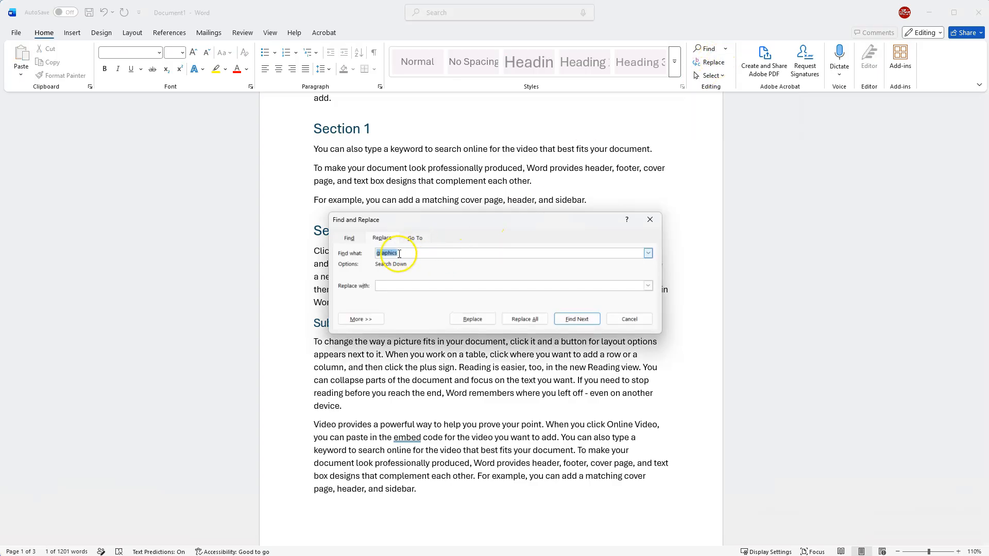
{"action": "left_click_drag", "start_coordinate": [449, 220], "coordinate": [480, 220]}
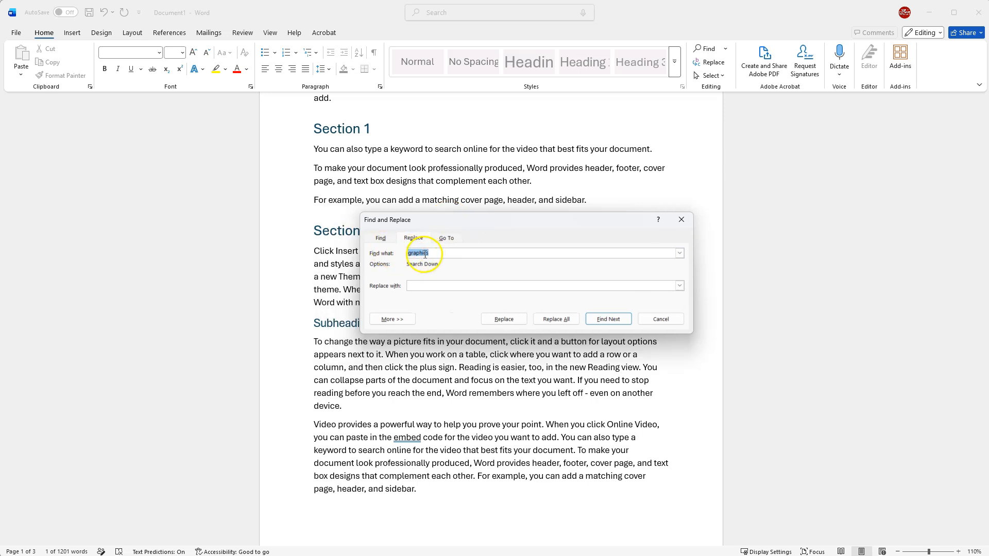
{"action": "left_click", "coordinate": [430, 286]}
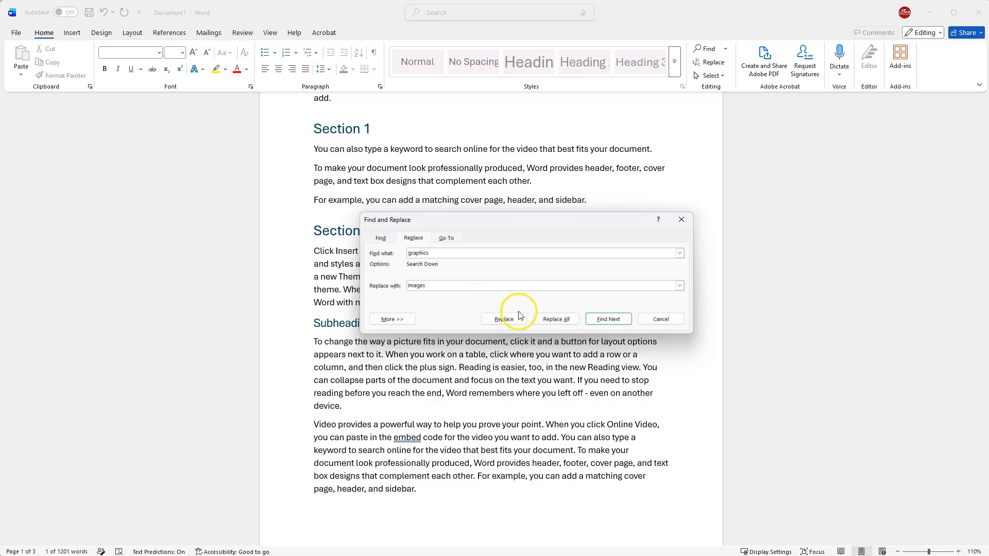
{"action": "left_click", "coordinate": [607, 319]}
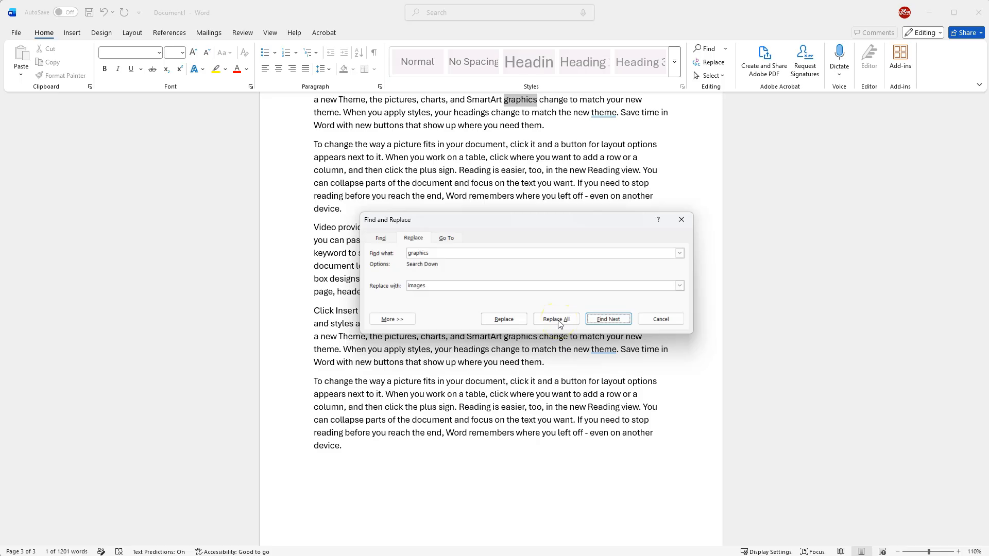
Show the extra search options, search for "Graphics" with Match case on, and end the search at the document's end.
{"action": "left_click", "coordinate": [401, 322]}
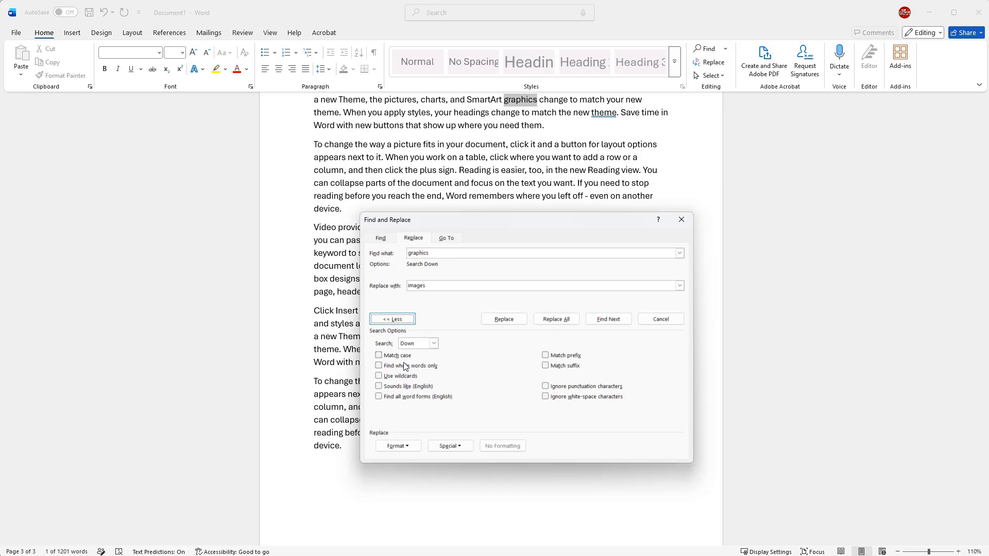
{"action": "left_click", "coordinate": [410, 252]}
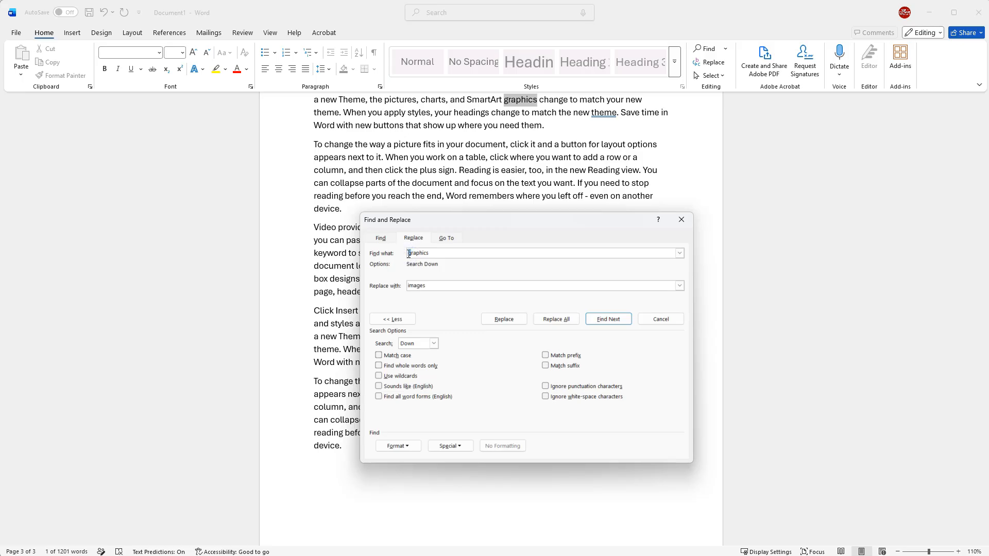
{"action": "left_click", "coordinate": [380, 355]}
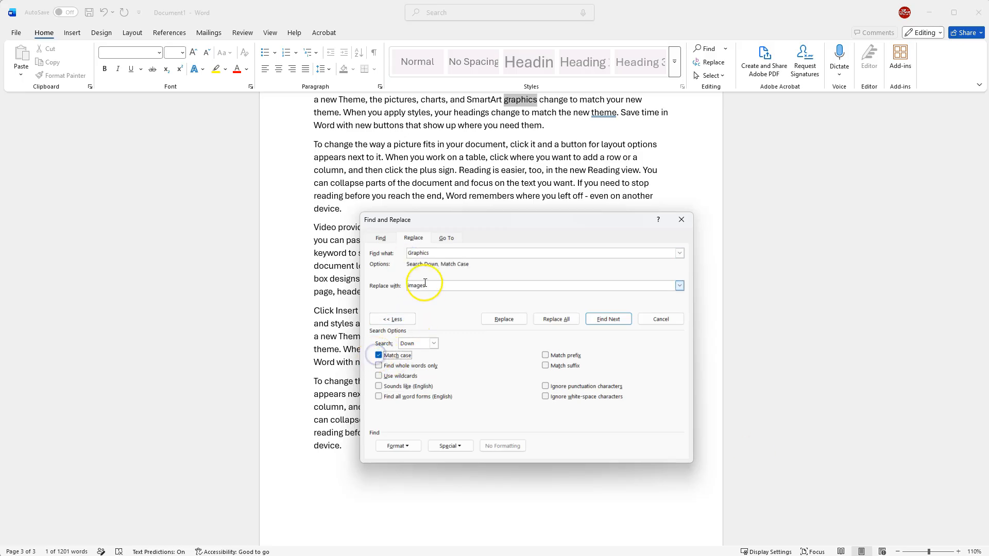
{"action": "left_click", "coordinate": [600, 319]}
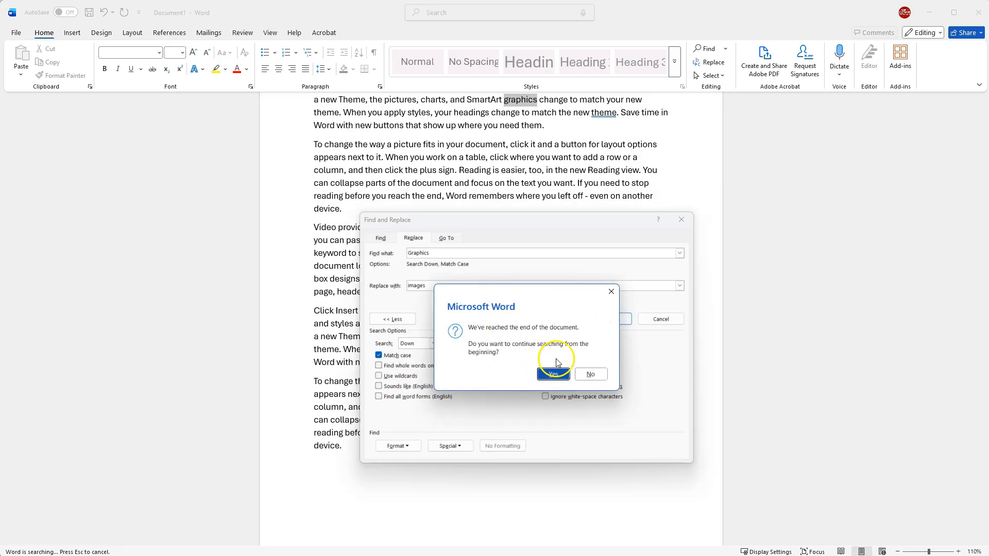
{"action": "left_click", "coordinate": [591, 375]}
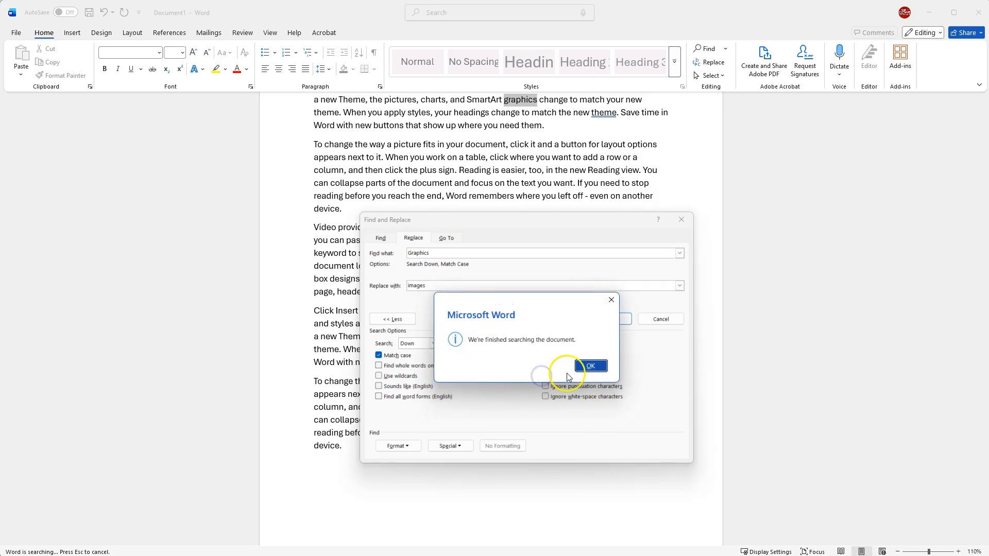
{"action": "left_click", "coordinate": [590, 366]}
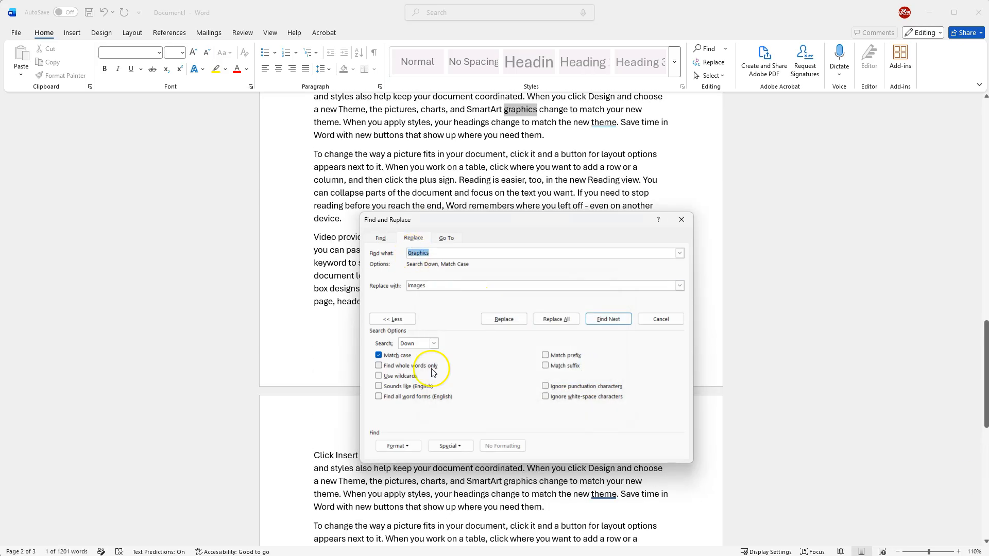
Turn off Match case, clear the replacement text, search for "at", and place the cursor inside the matched word.
{"action": "left_click", "coordinate": [379, 355]}
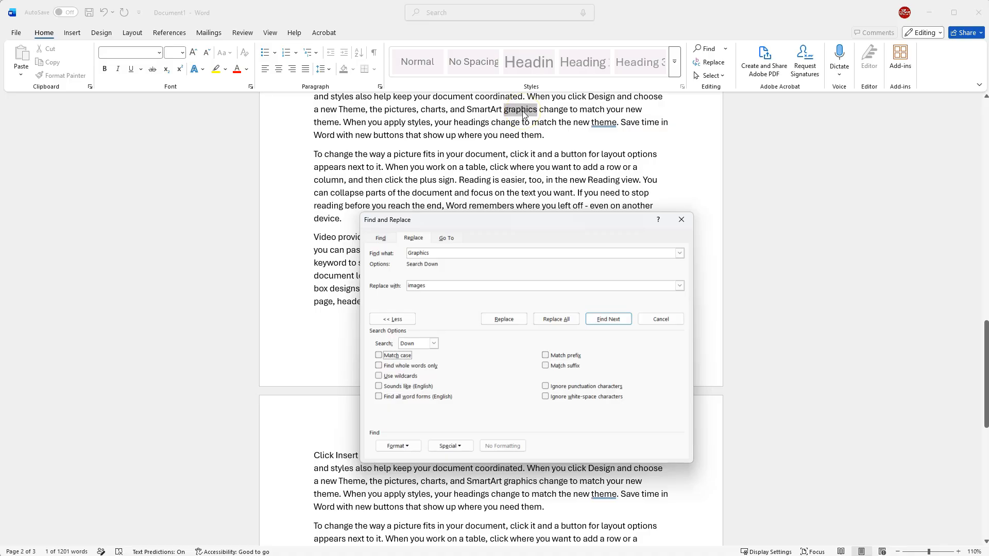
{"action": "left_click", "coordinate": [437, 251]}
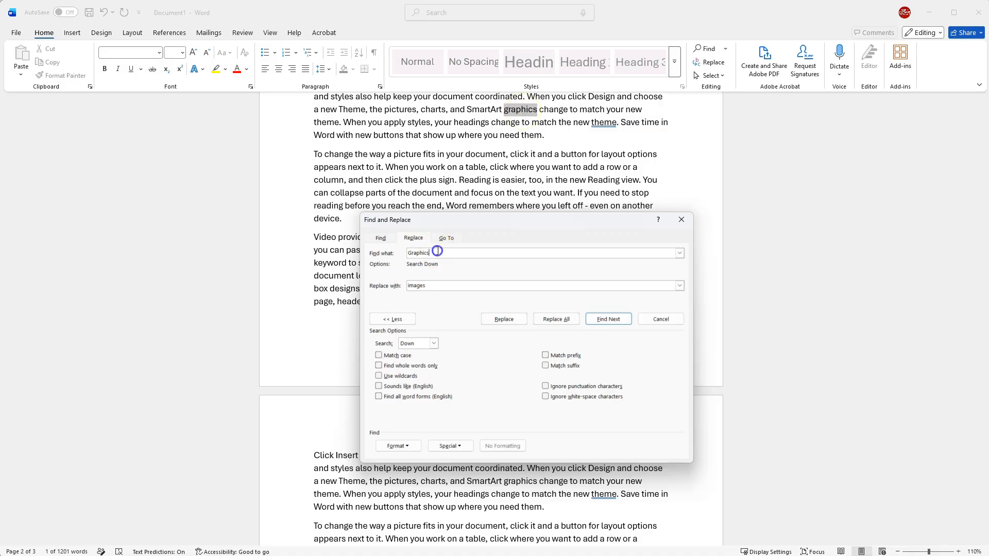
{"action": "left_click", "coordinate": [439, 286]}
{"action": "left_click", "coordinate": [606, 319]}
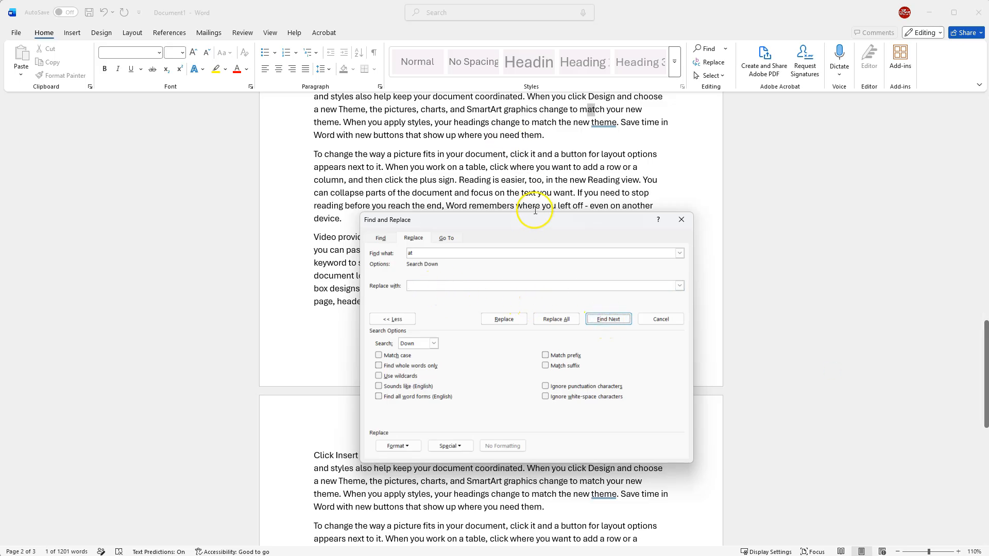
{"action": "left_click", "coordinate": [584, 110]}
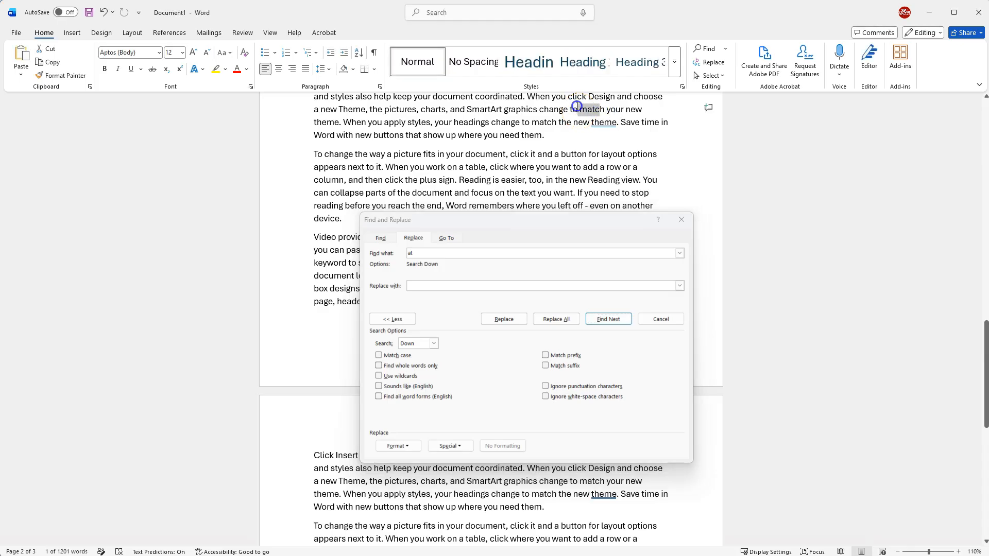
{"action": "left_click", "coordinate": [594, 111]}
Search for "at" with Find whole words only turned on and dismiss the search message.
{"action": "left_click", "coordinate": [411, 324]}
{"action": "left_click", "coordinate": [379, 366]}
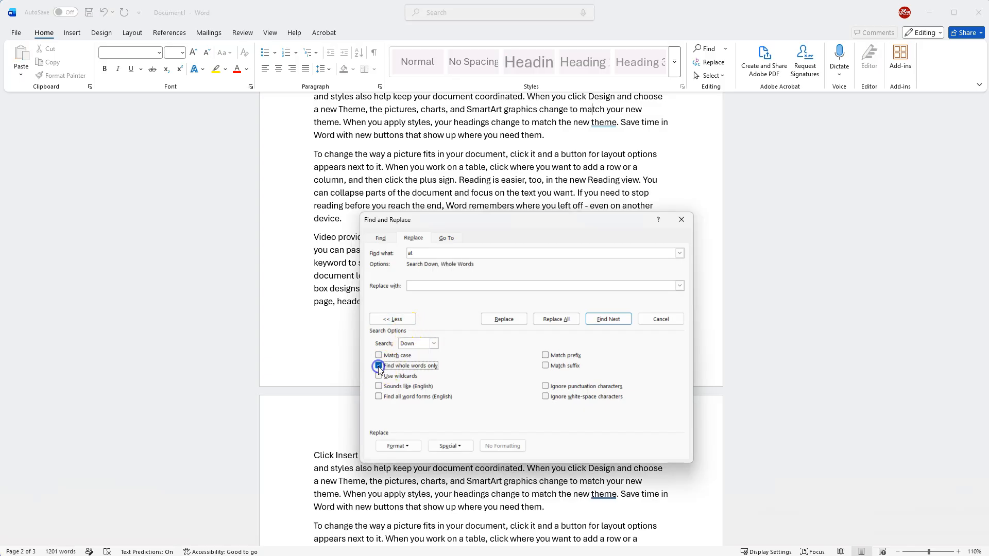
{"action": "left_click_drag", "start_coordinate": [418, 256], "coordinate": [410, 252]}
{"action": "left_click", "coordinate": [600, 320]}
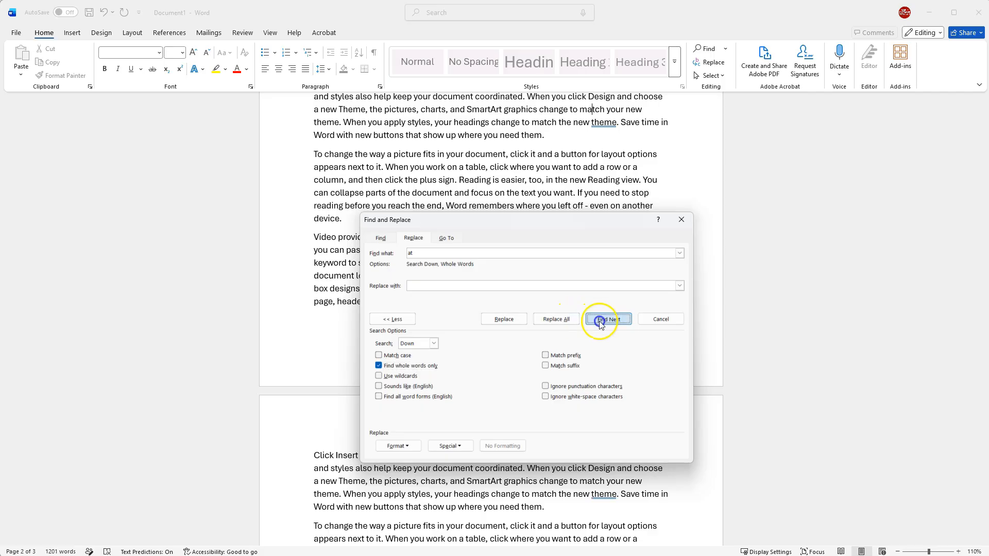
{"action": "left_click", "coordinate": [593, 367]}
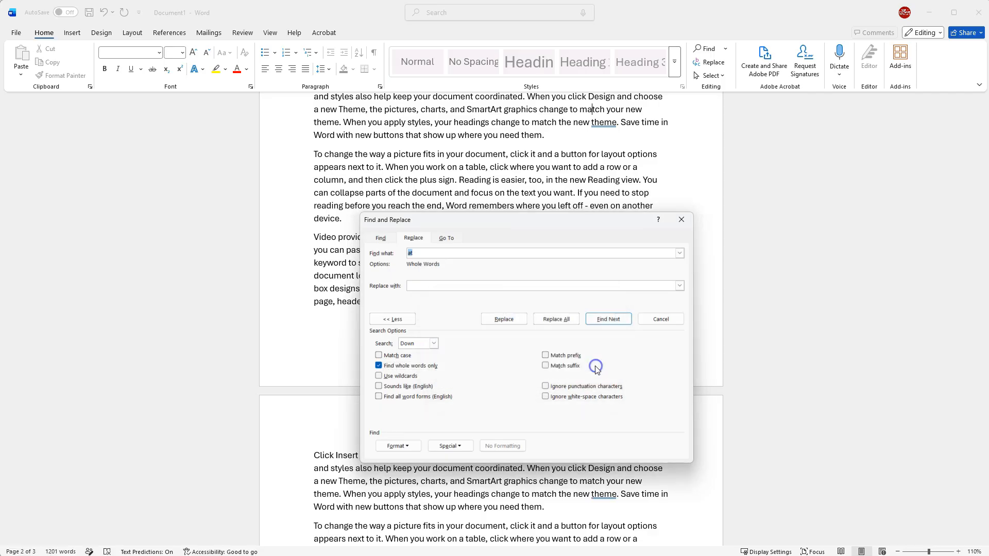
Switch from Find whole words only to Use wildcards and search for "at*".
{"action": "left_click", "coordinate": [379, 365]}
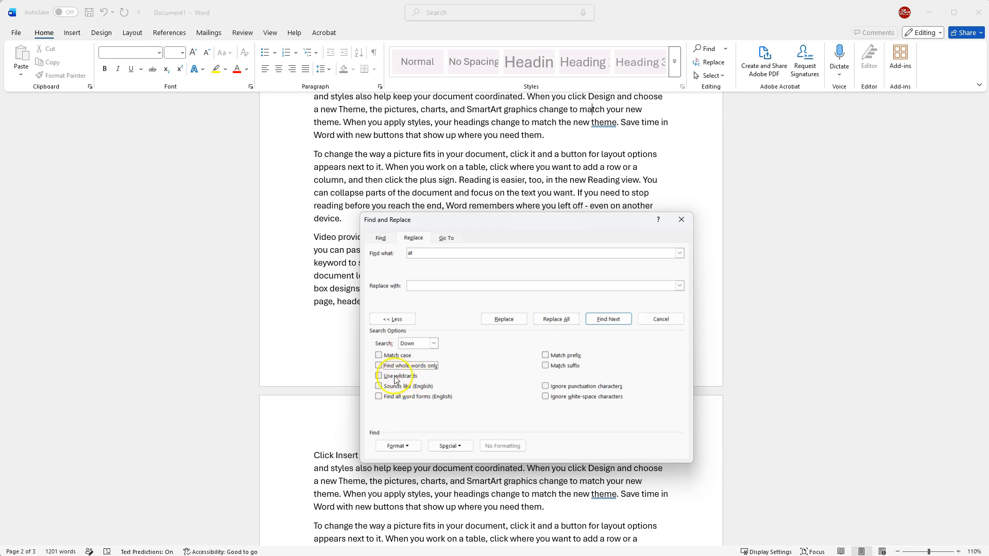
{"action": "left_click", "coordinate": [379, 377]}
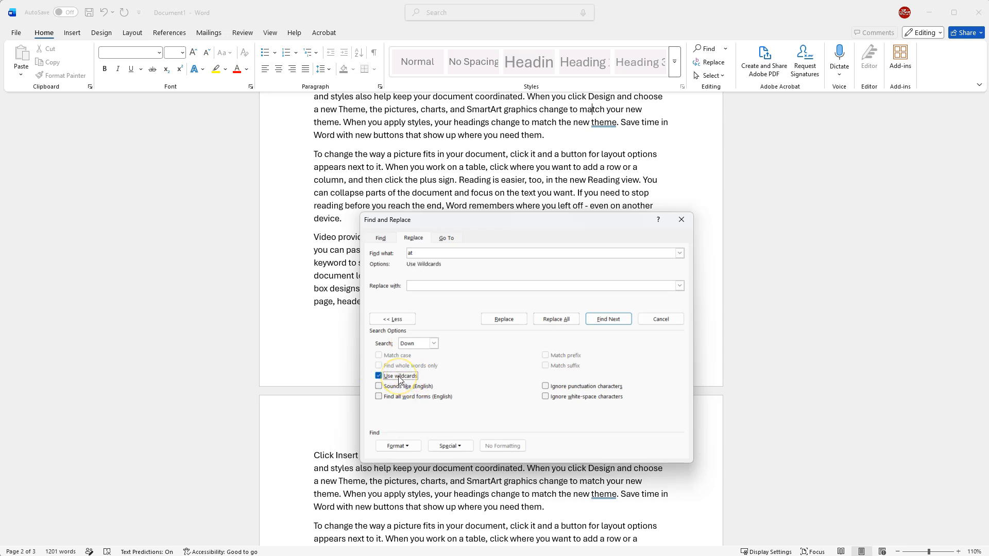
{"action": "left_click", "coordinate": [422, 253]}
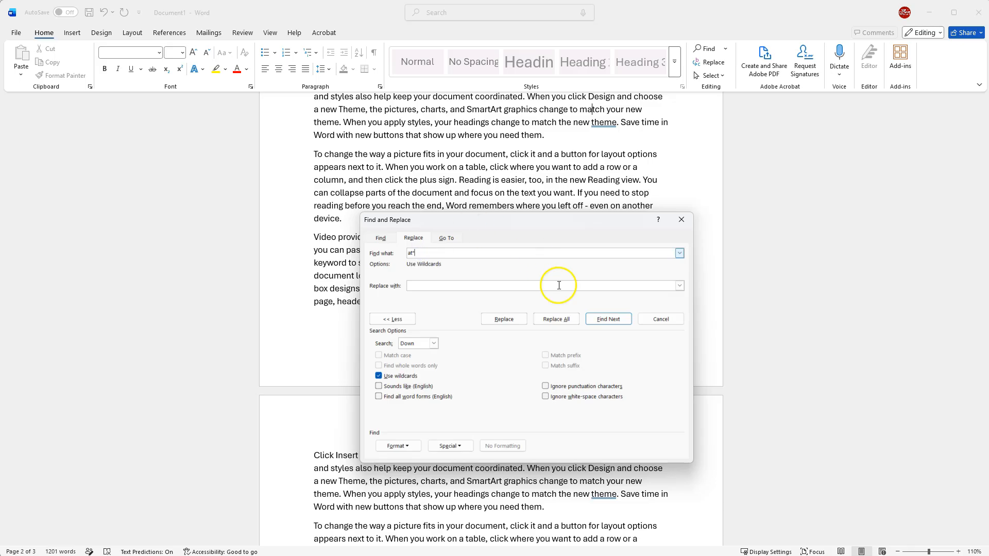
{"action": "left_click", "coordinate": [602, 319]}
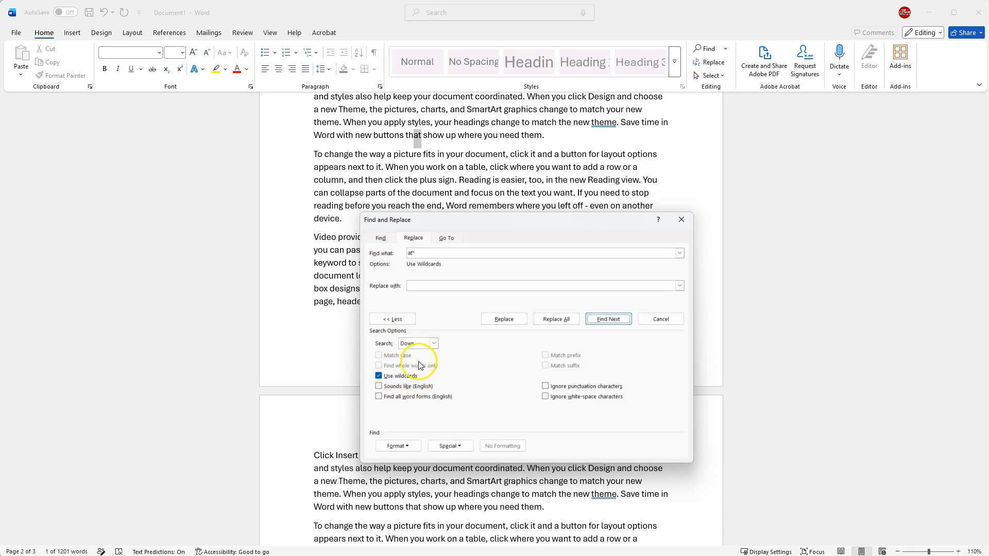
Turn off Use wildcards, hide the extra search options, and close Find and Replace.
{"action": "left_click", "coordinate": [379, 376]}
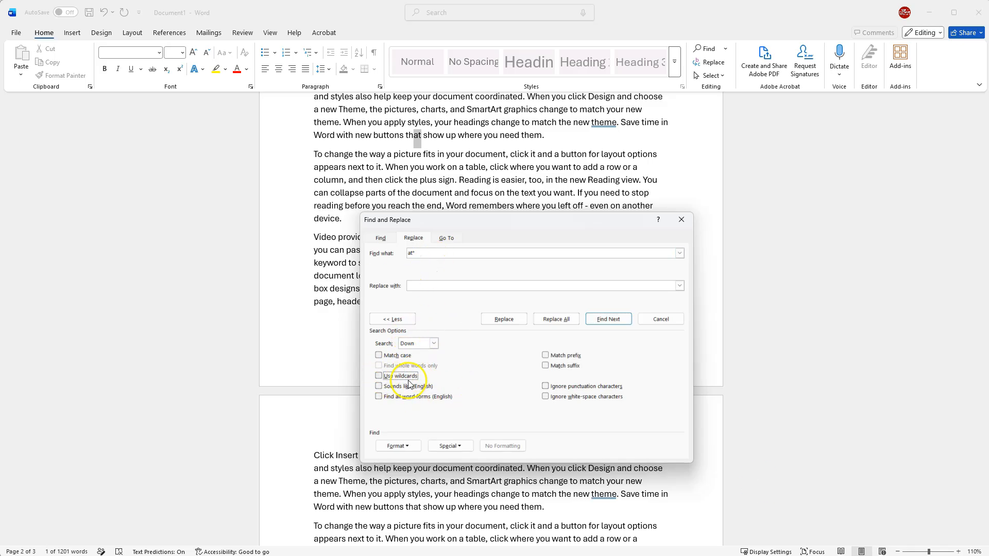
{"action": "left_click", "coordinate": [396, 319]}
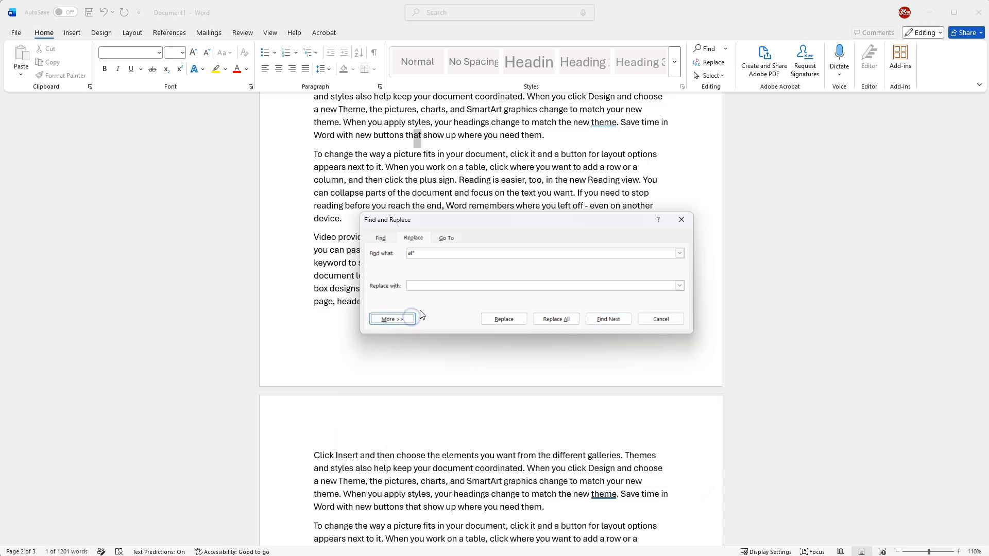
{"action": "left_click", "coordinate": [652, 321]}
Select all of the document's text and clear the selection again.
{"action": "left_click", "coordinate": [587, 142]}
{"action": "left_click", "coordinate": [720, 76]}
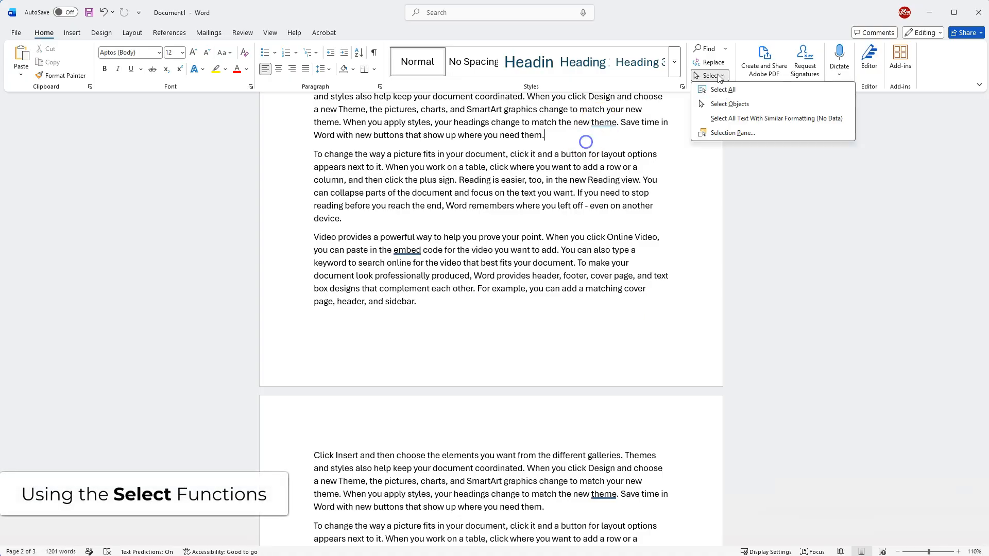
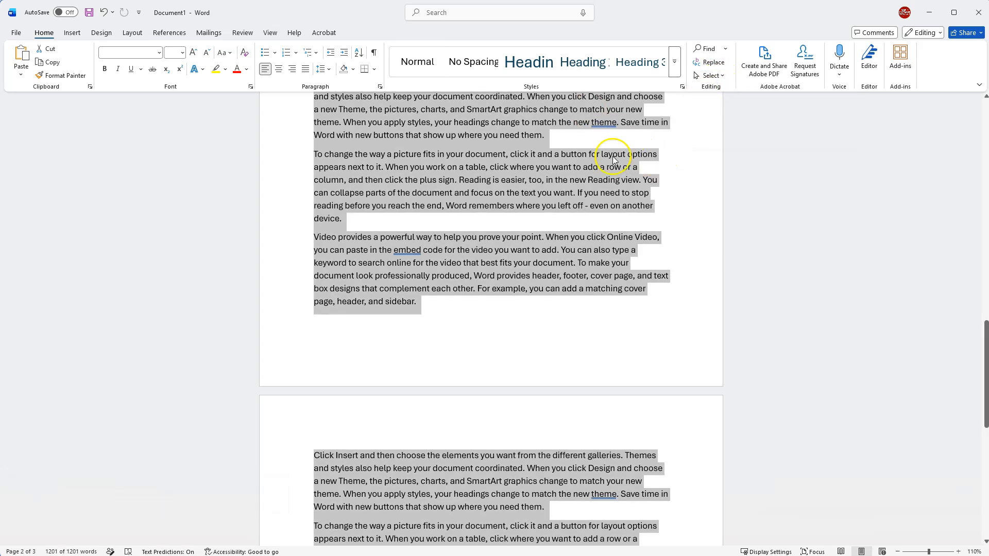
{"action": "left_click", "coordinate": [720, 76]}
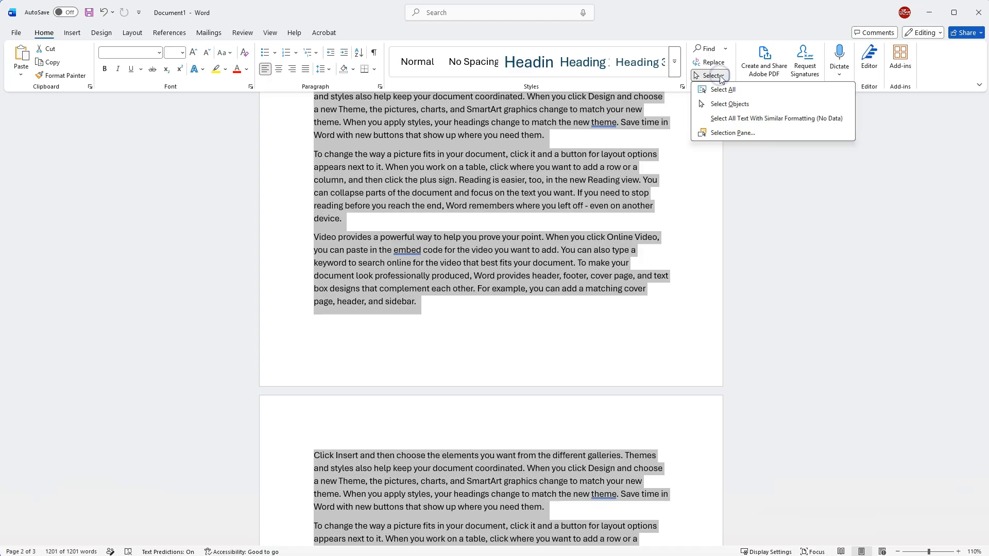
{"action": "left_click", "coordinate": [589, 135]}
{"action": "scroll", "coordinate": [546, 180], "scroll_direction": "up", "scroll_amount": 1}
{"action": "left_click", "coordinate": [547, 164]}
Select the "Section 1" heading and all text with similar formatting, preview the Heading 3 style on it, and clear the selection.
{"action": "scroll", "coordinate": [468, 168], "scroll_direction": "up", "scroll_amount": 3}
{"action": "scroll", "coordinate": [468, 168], "scroll_direction": "up", "scroll_amount": 15}
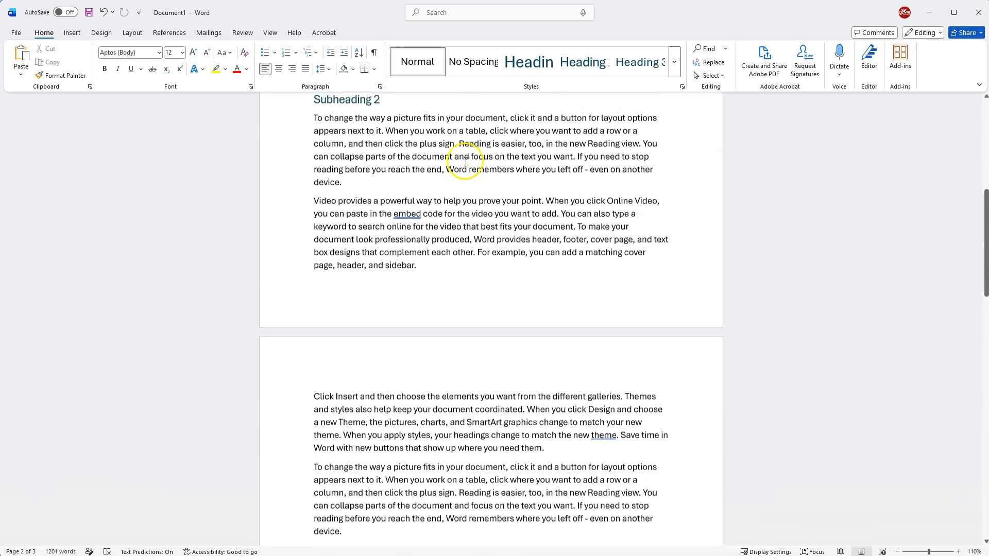
{"action": "left_click_drag", "start_coordinate": [380, 170], "coordinate": [314, 170]}
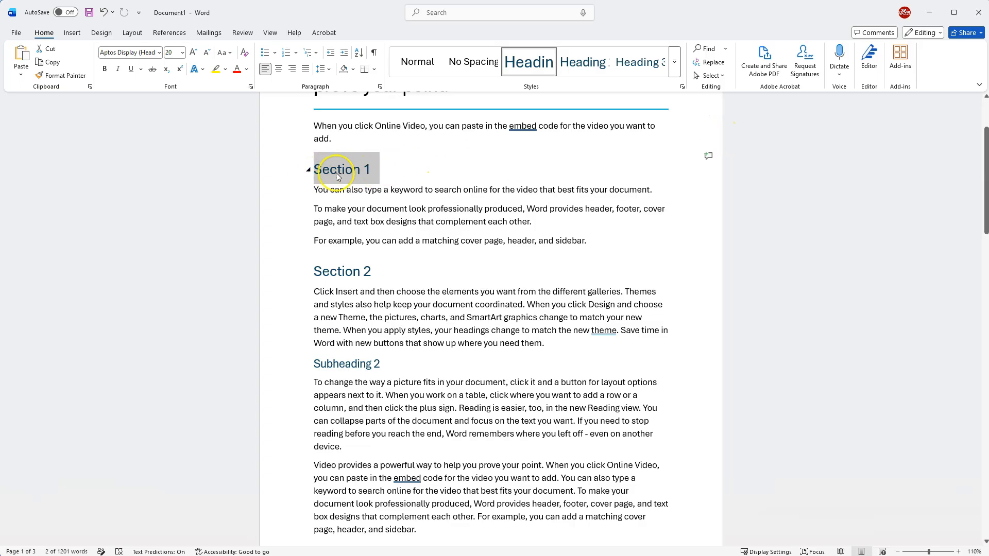
{"action": "left_click", "coordinate": [721, 76]}
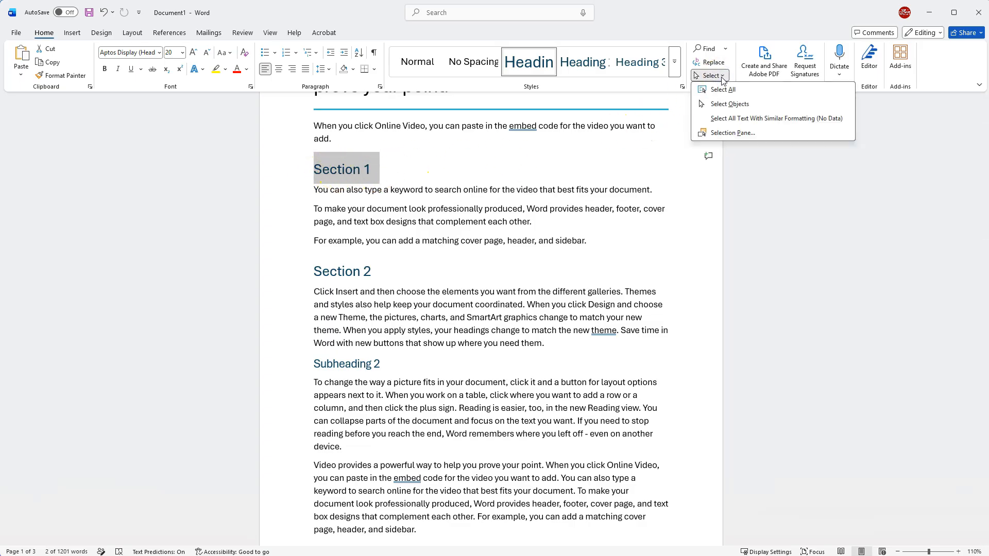
{"action": "left_click", "coordinate": [769, 121]}
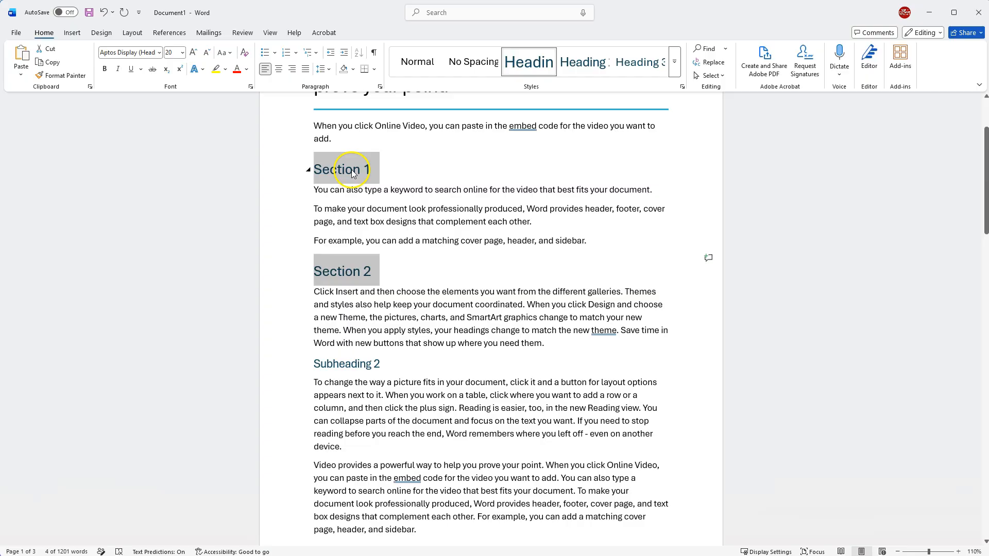
{"action": "left_click", "coordinate": [579, 72]}
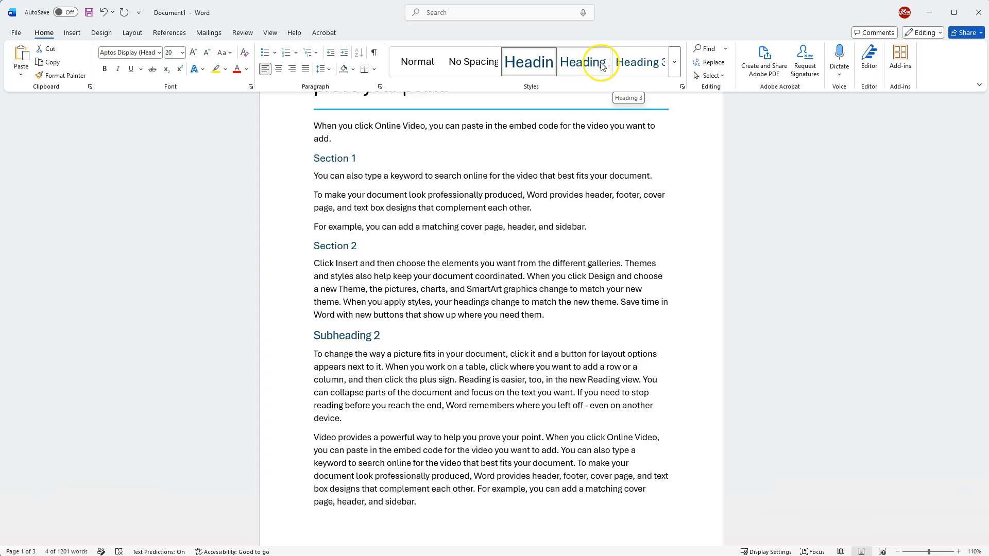
{"action": "left_click", "coordinate": [516, 164]}
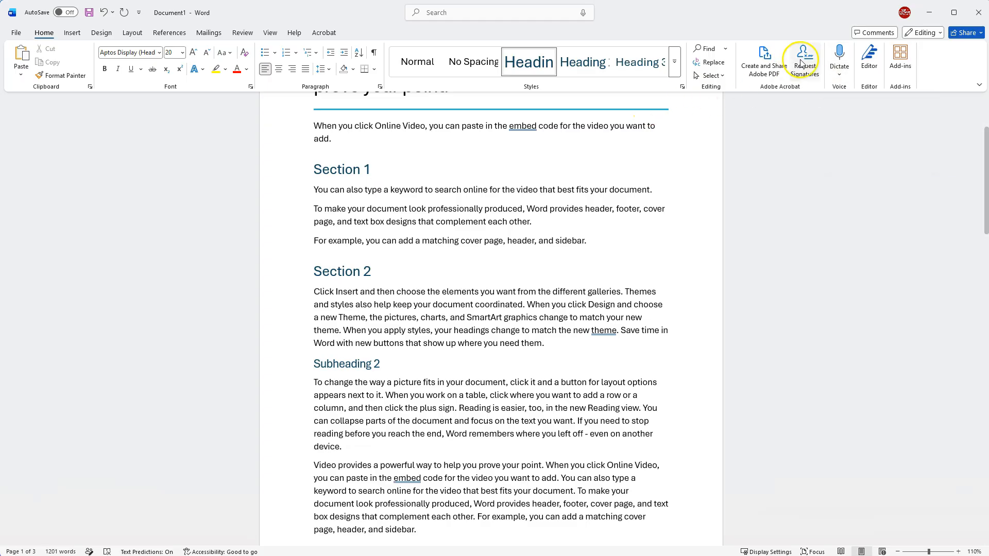
{"action": "left_click", "coordinate": [374, 158]}
{"action": "scroll", "coordinate": [433, 210], "scroll_direction": "up", "scroll_amount": 2}
{"action": "scroll", "coordinate": [433, 210], "scroll_direction": "up", "scroll_amount": 1}
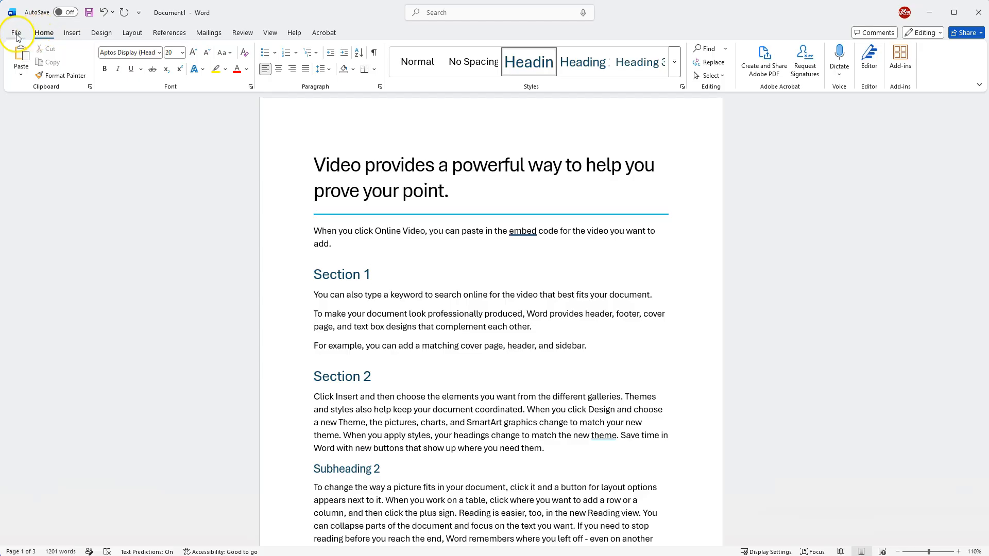
{"action": "left_click", "coordinate": [89, 16]}
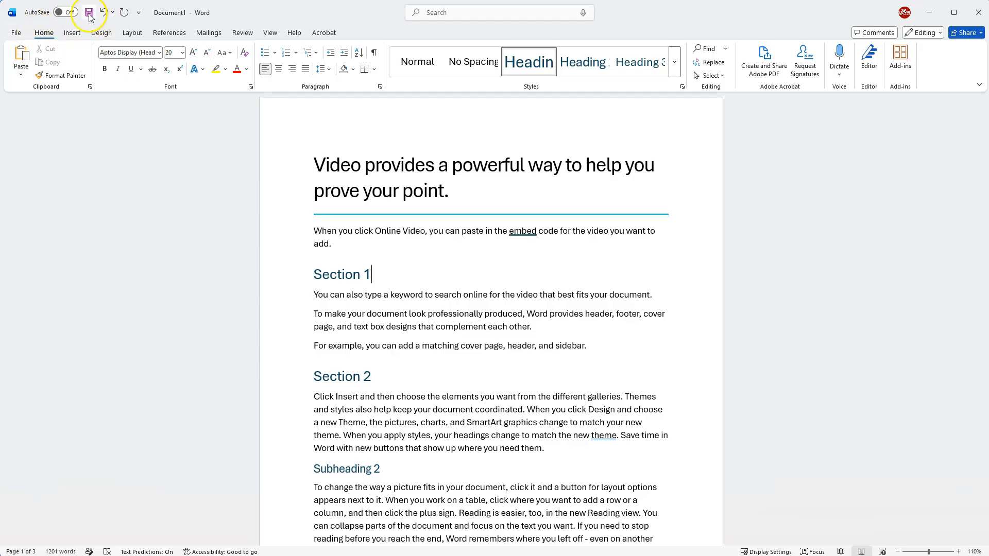
{"action": "left_click", "coordinate": [23, 35]}
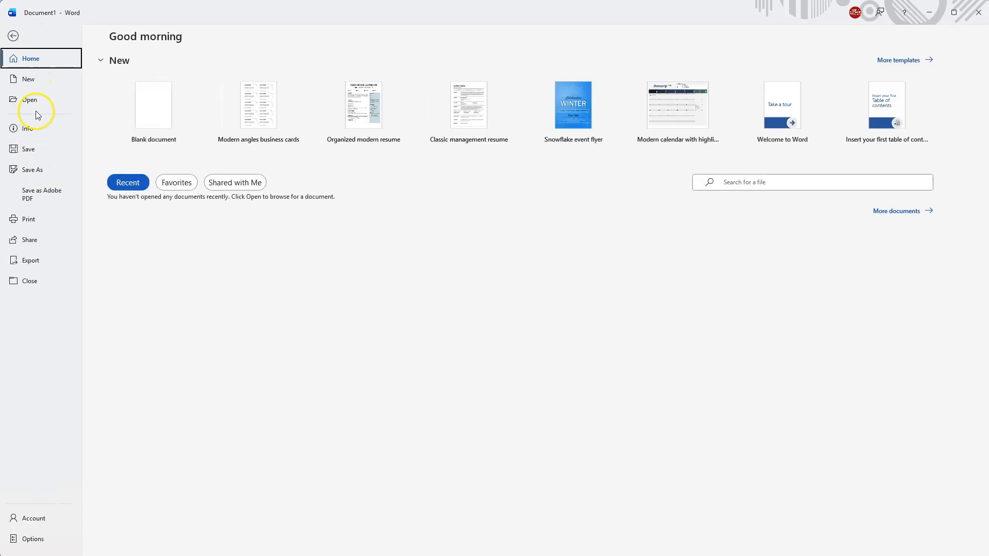
{"action": "left_click", "coordinate": [14, 36]}
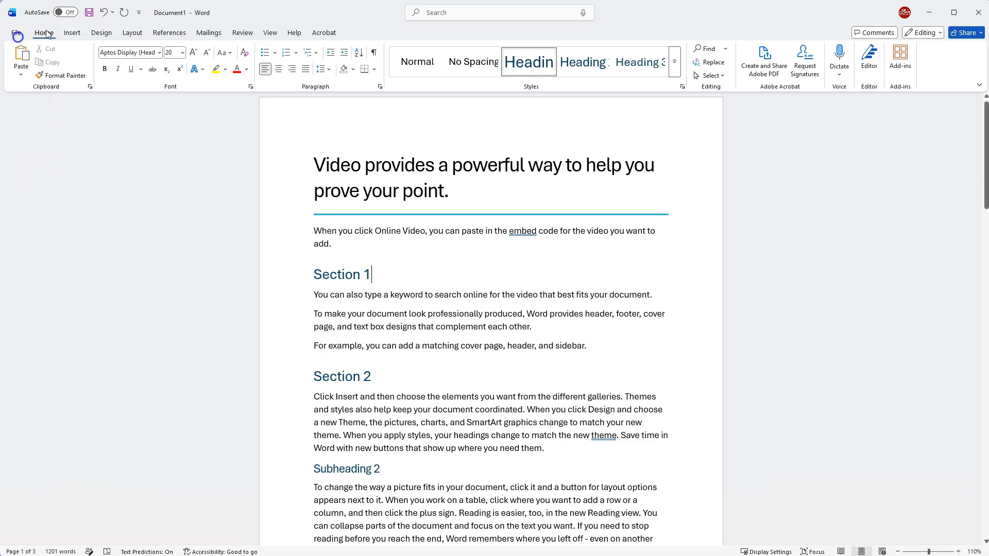
{"action": "left_click", "coordinate": [186, 14]}
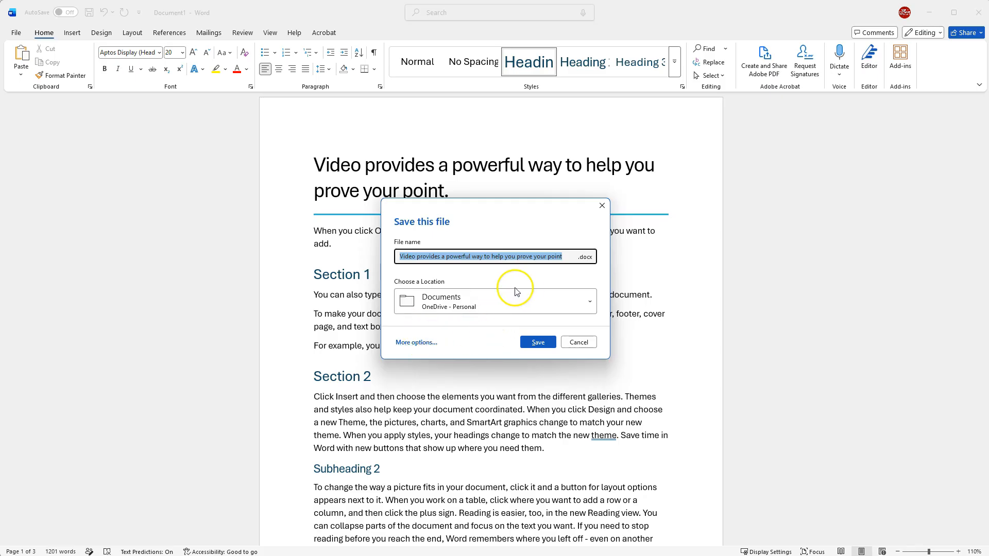
{"action": "left_click", "coordinate": [578, 342]}
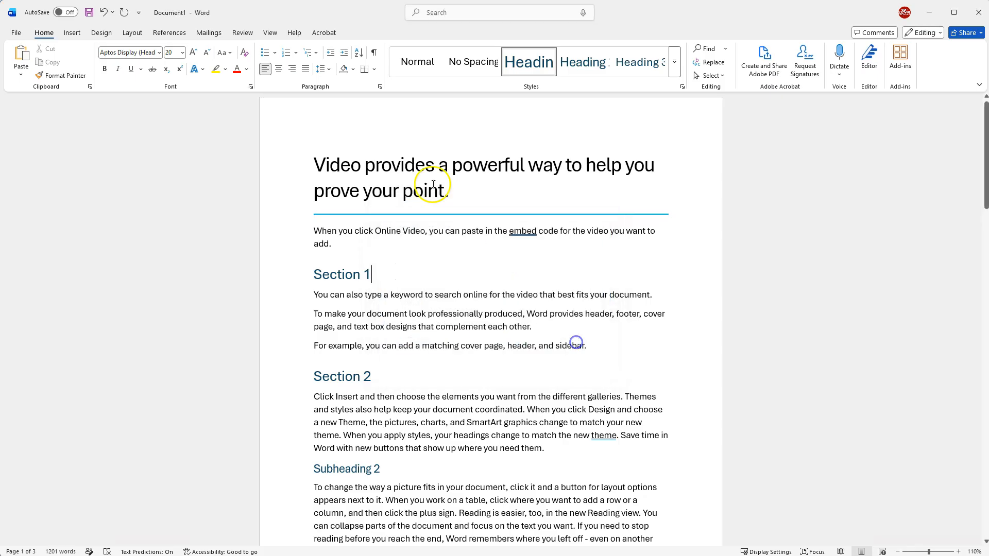
Start saving the document under a new name by browsing for a location, and enlarge the Save As dialog.
{"action": "left_click", "coordinate": [16, 34]}
{"action": "left_click", "coordinate": [35, 170]}
{"action": "left_click", "coordinate": [175, 101]}
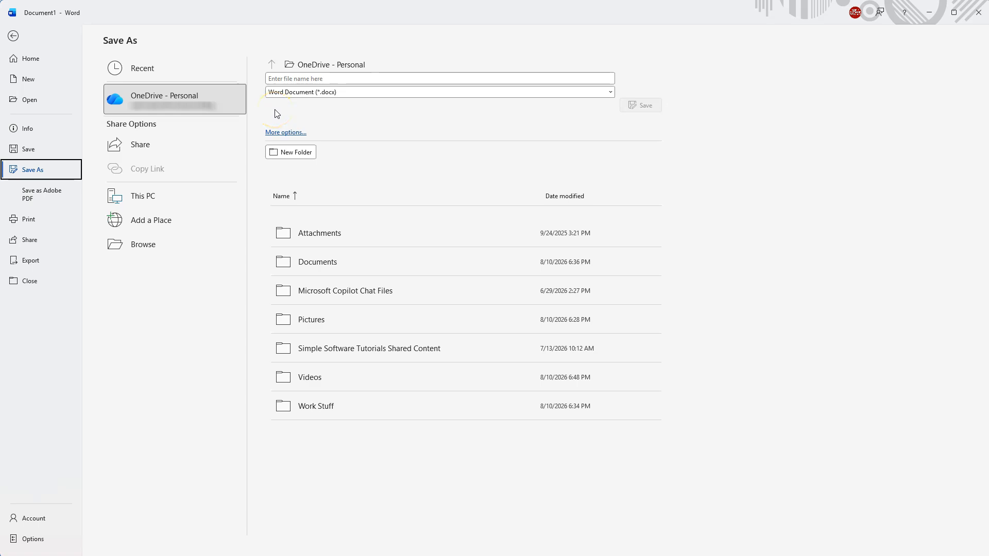
{"action": "left_click", "coordinate": [240, 114]}
{"action": "left_click", "coordinate": [157, 249]}
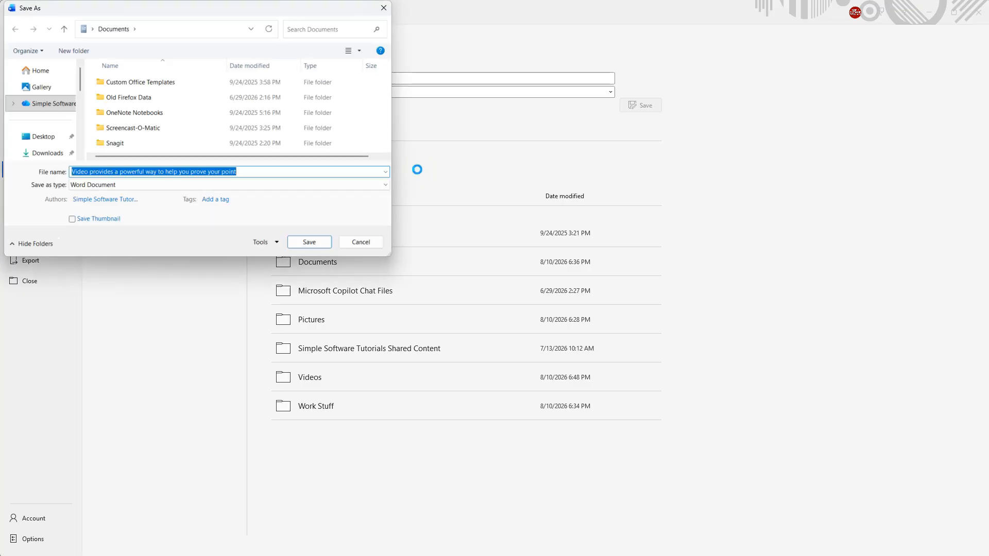
{"action": "left_click_drag", "start_coordinate": [292, 9], "coordinate": [300, 18]}
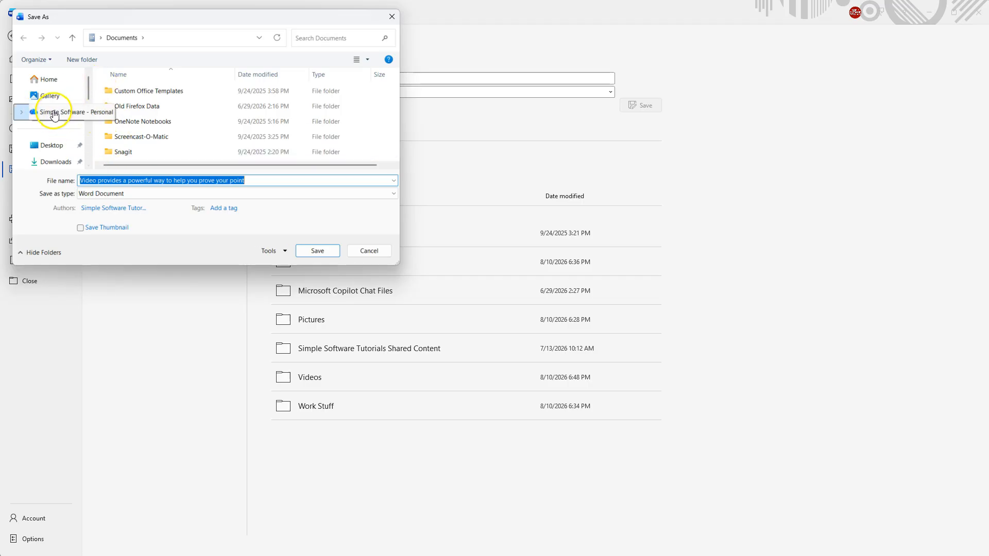
{"action": "left_click_drag", "start_coordinate": [400, 264], "coordinate": [494, 320]}
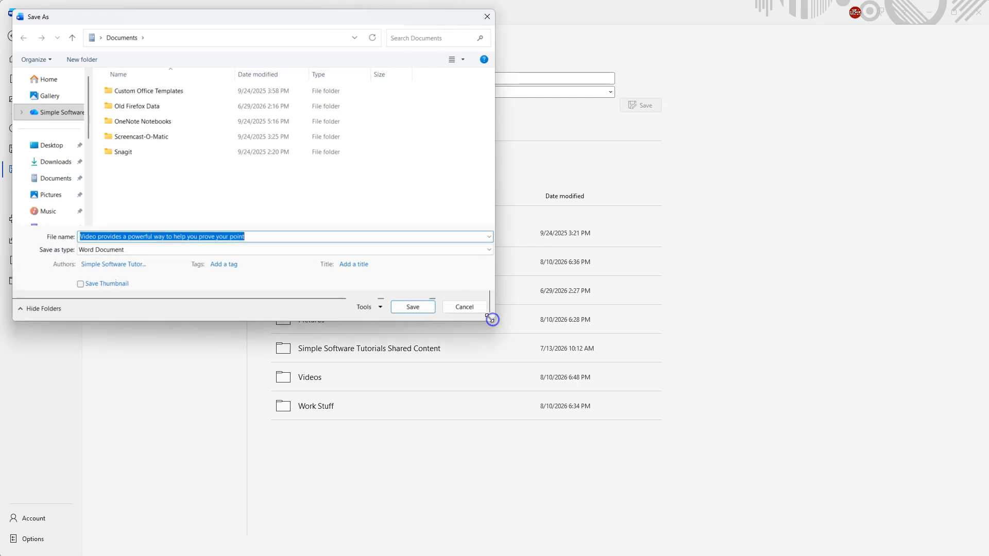
Compare the OneDrive and local Documents locations and choose OneDrive's Documents folder as the save location.
{"action": "left_click", "coordinate": [67, 115]}
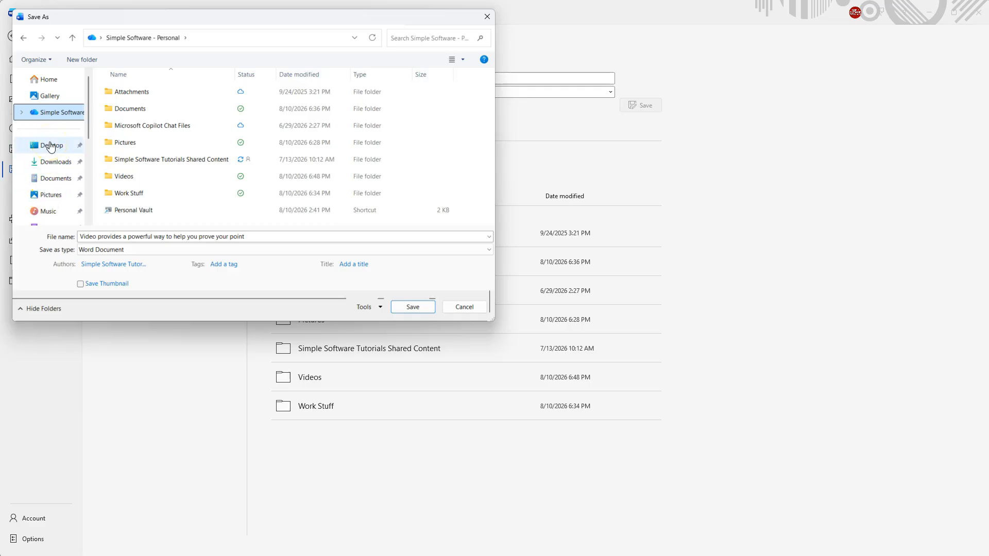
{"action": "left_click", "coordinate": [56, 178]}
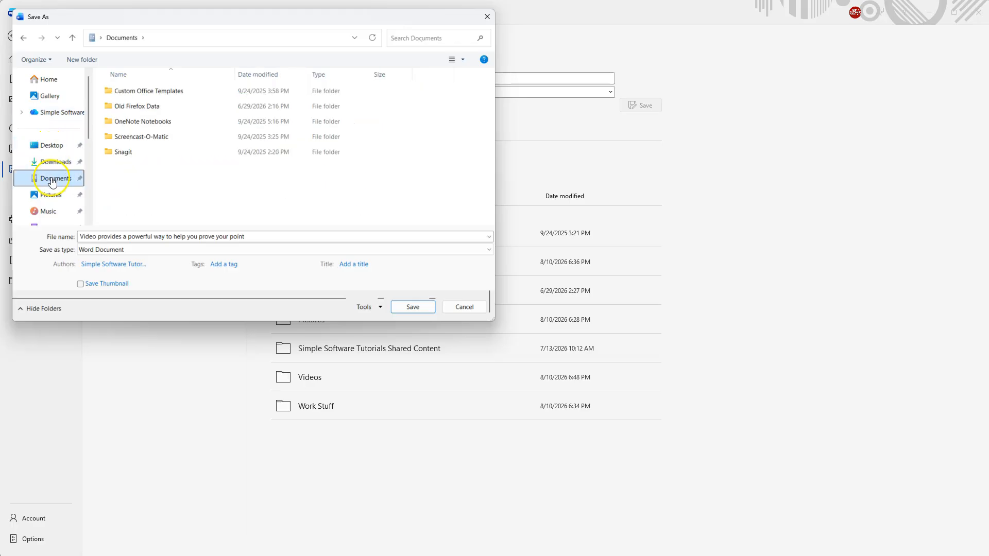
{"action": "left_click", "coordinate": [61, 113]}
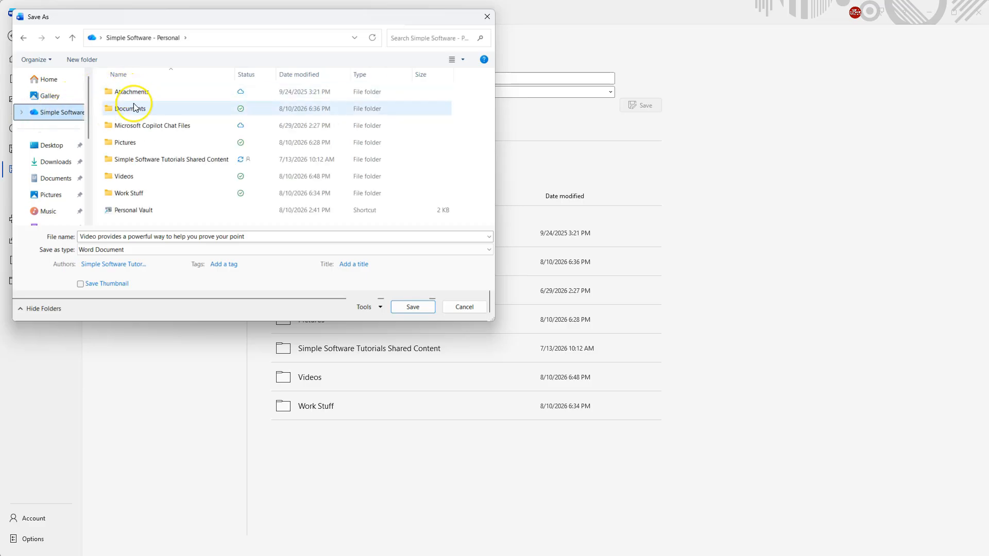
{"action": "double_click", "coordinate": [136, 110]}
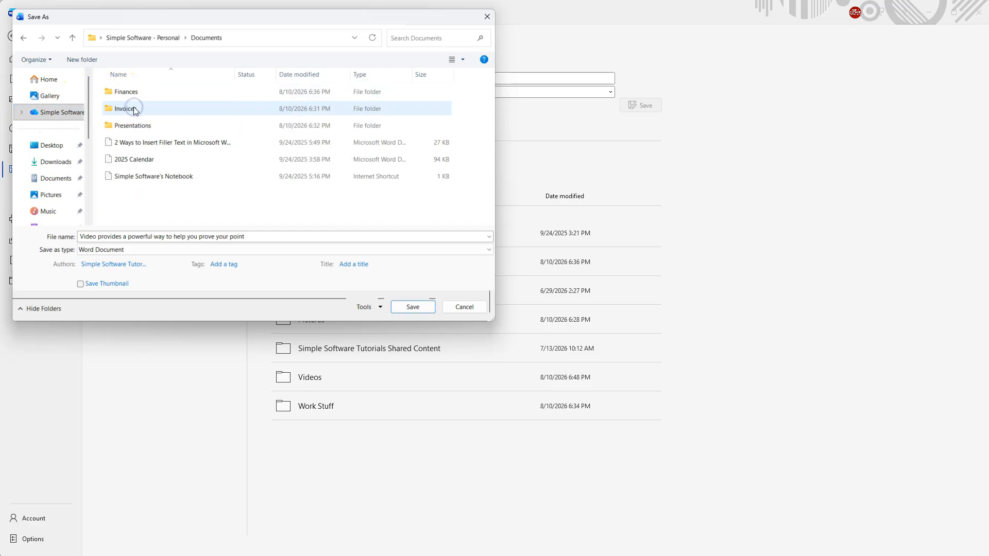
Save the file as a Word Document named "Training Document for Word 08-2026" and dismiss the automatic saving notice.
{"action": "left_click", "coordinate": [264, 235]}
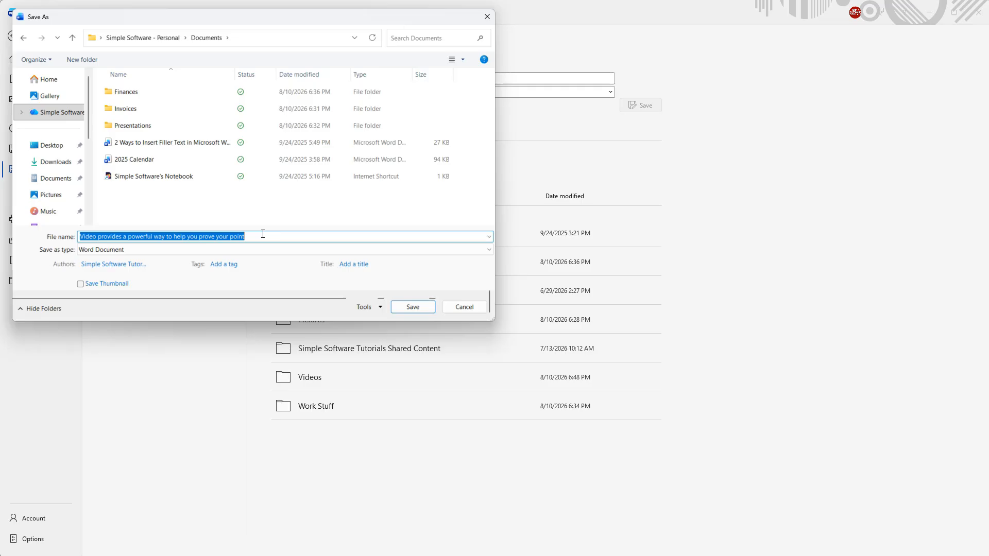
{"action": "type", "text": "Training"}
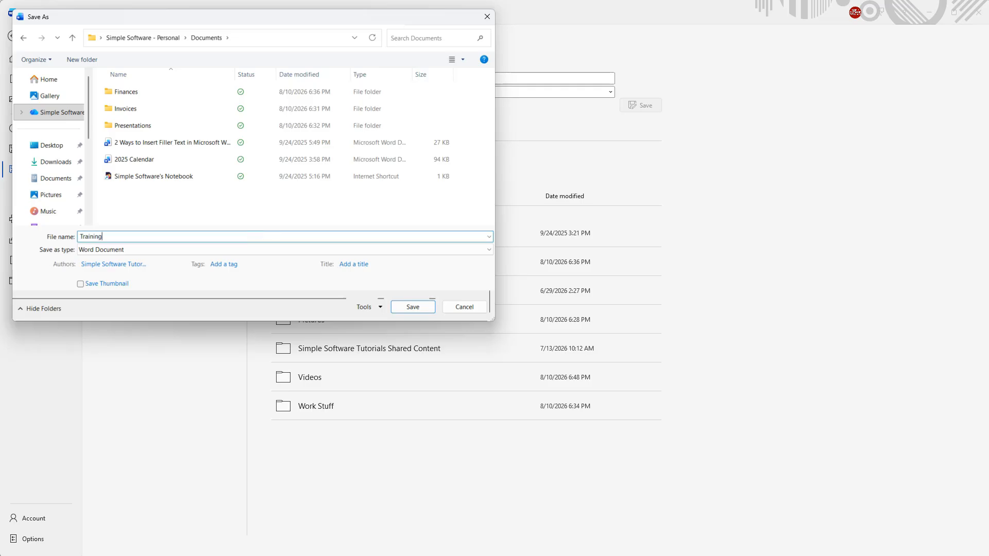
{"action": "type", "text": " Document for Word 08-2026"}
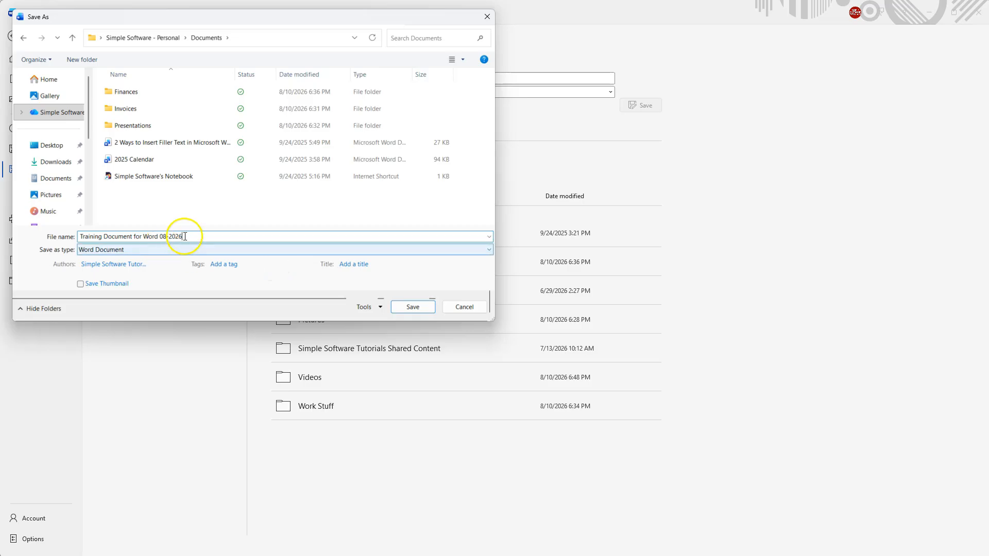
{"action": "left_click", "coordinate": [415, 307]}
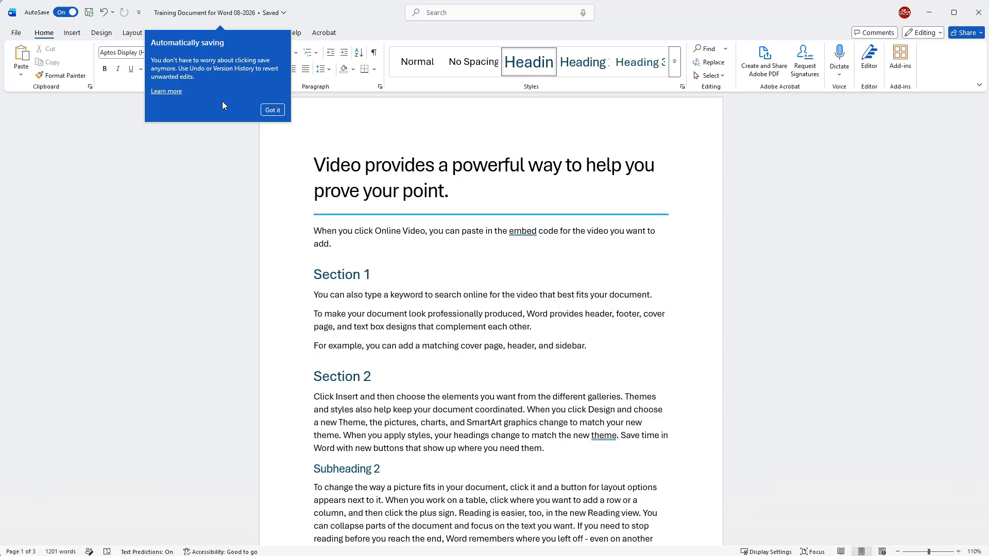
{"action": "left_click", "coordinate": [89, 12]}
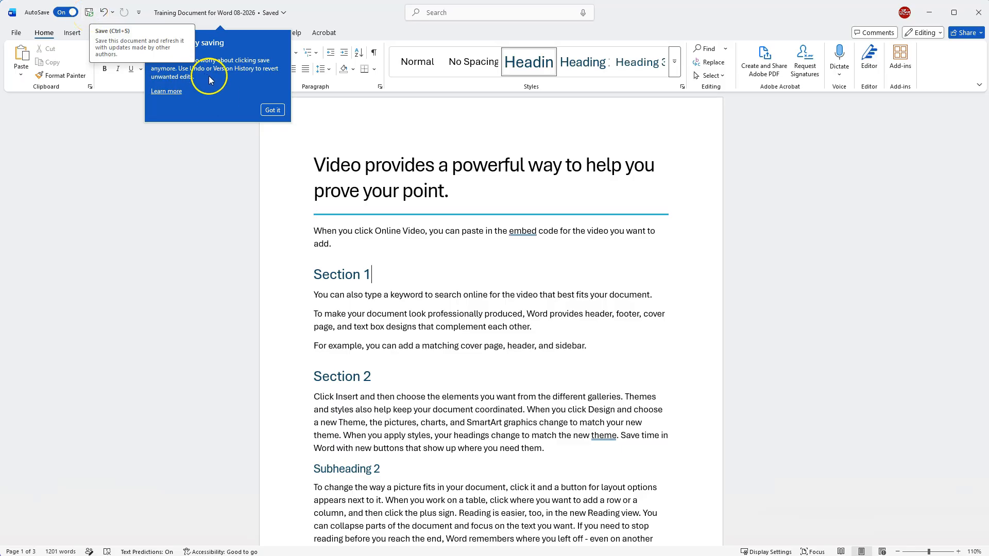
{"action": "left_click", "coordinate": [273, 111]}
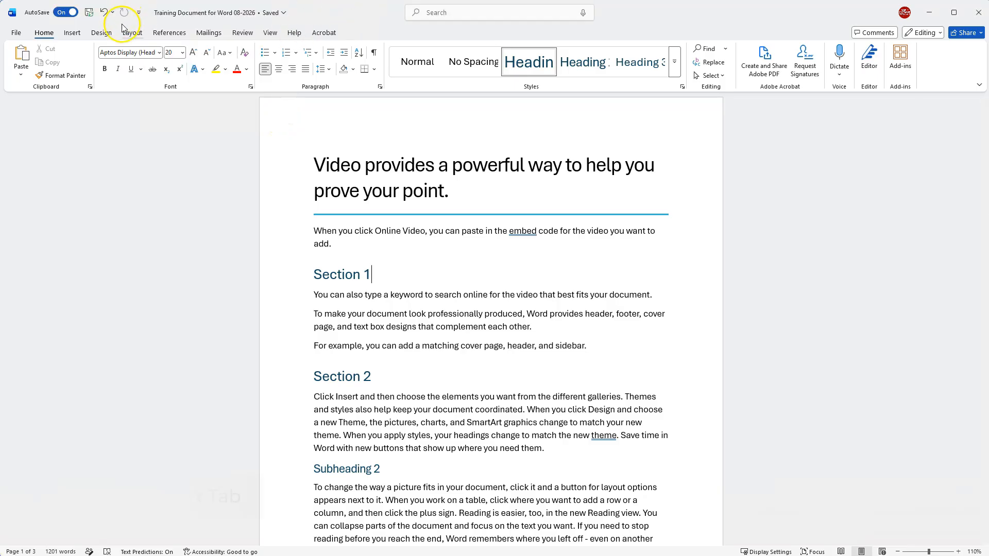
Add an empty line before the "When you click Online Video" paragraph and insert a page break in front of that paragraph.
{"action": "left_click", "coordinate": [72, 34]}
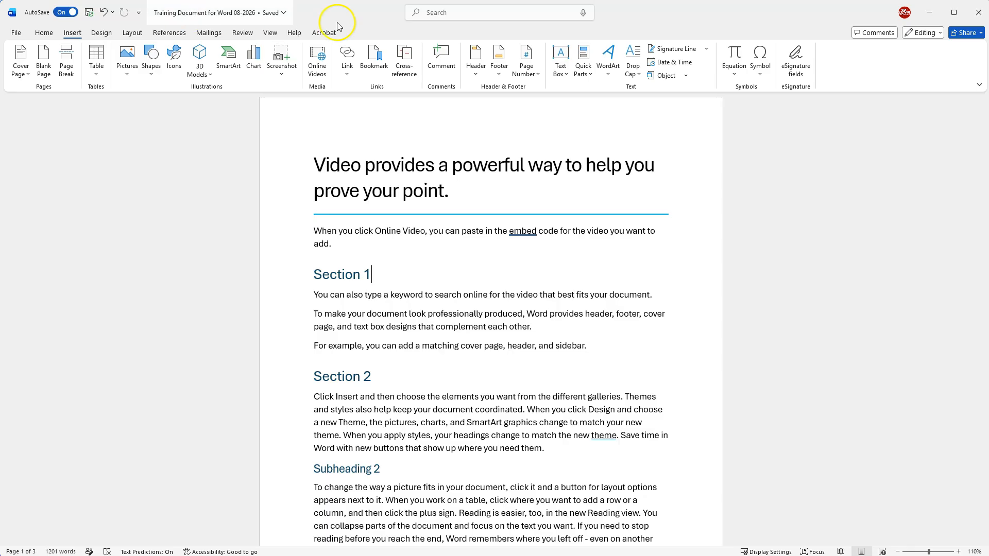
{"action": "left_click", "coordinate": [354, 195]}
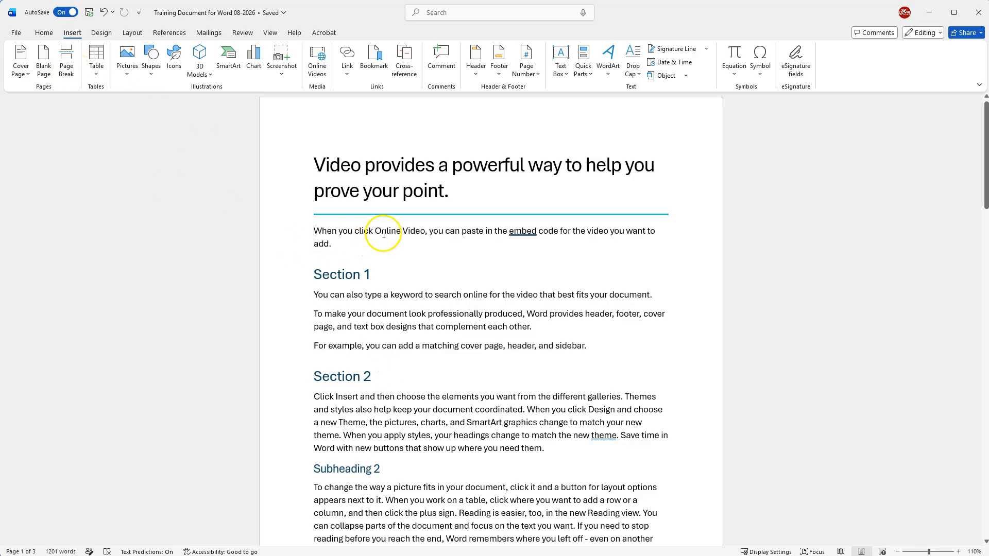
{"action": "key", "text": "Return"}
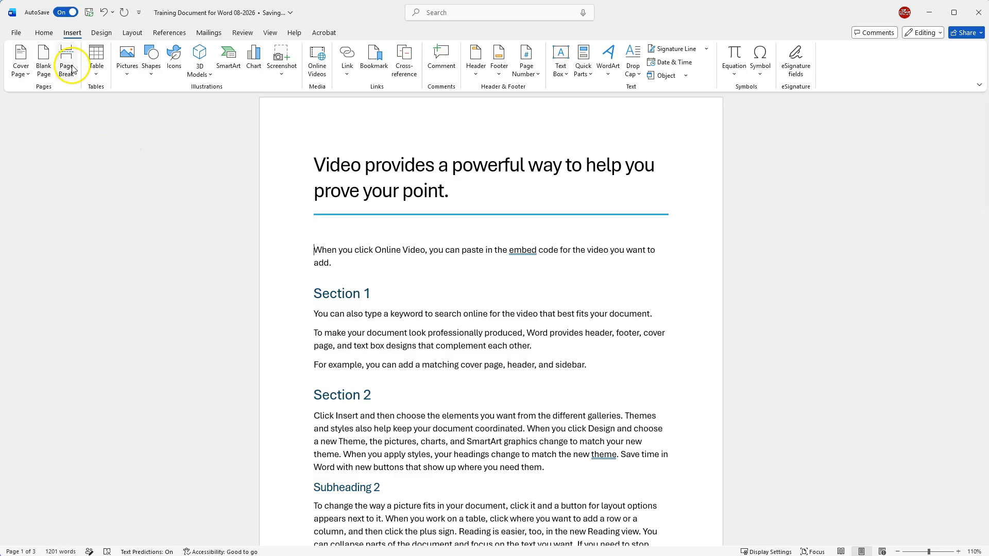
{"action": "left_click", "coordinate": [72, 68]}
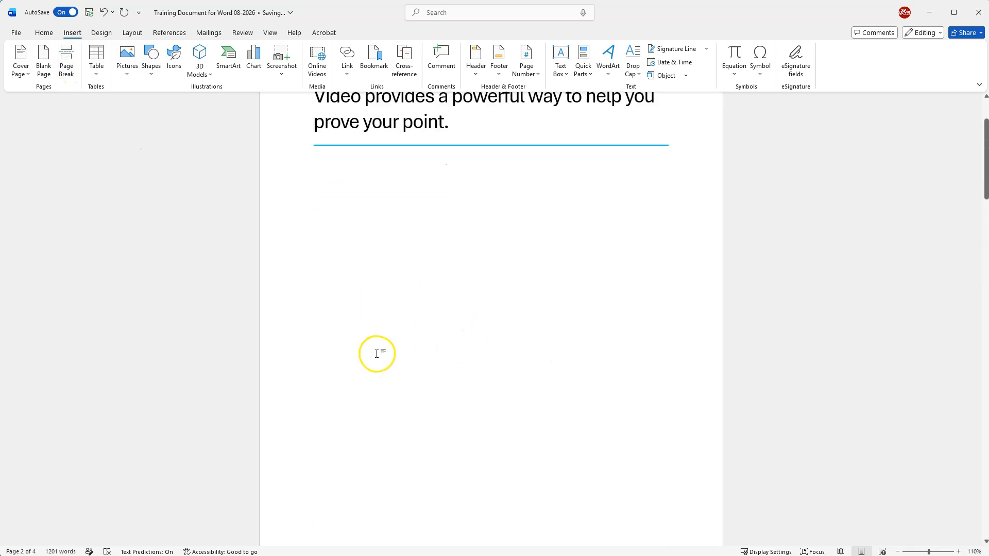
Insert a page break in front of the Section 2 heading and check how the Section 1 page ends before it.
{"action": "scroll", "coordinate": [361, 423], "scroll_direction": "down", "scroll_amount": 3}
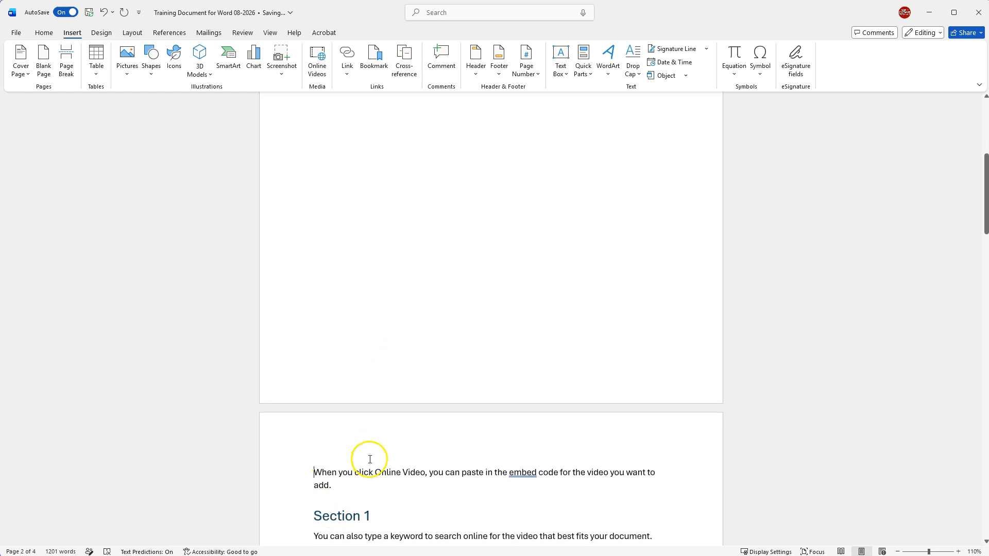
{"action": "scroll", "coordinate": [369, 459], "scroll_direction": "down", "scroll_amount": 5}
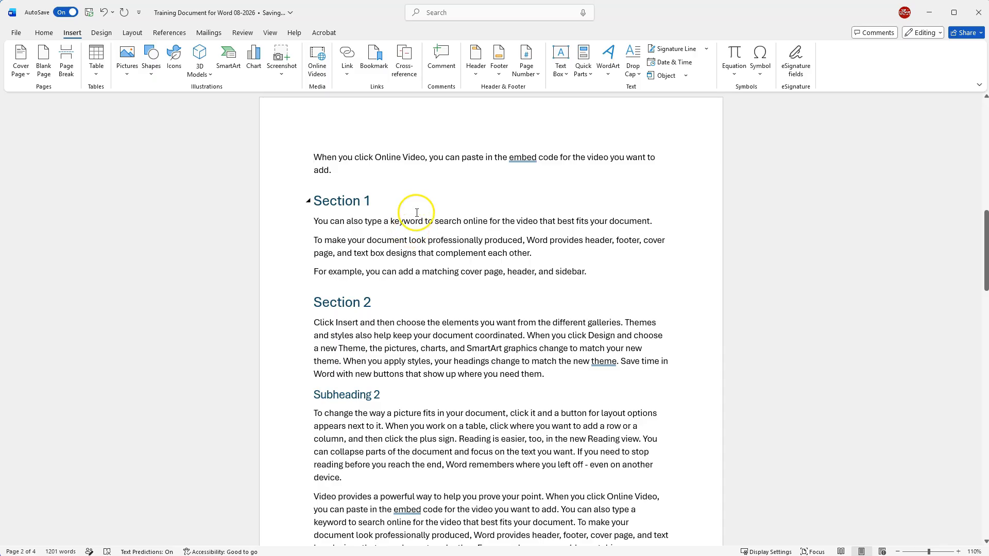
{"action": "scroll", "coordinate": [434, 256], "scroll_direction": "down", "scroll_amount": 2}
{"action": "scroll", "coordinate": [433, 256], "scroll_direction": "up", "scroll_amount": 1}
{"action": "scroll", "coordinate": [434, 256], "scroll_direction": "down", "scroll_amount": 3}
{"action": "scroll", "coordinate": [435, 256], "scroll_direction": "down", "scroll_amount": 1}
{"action": "scroll", "coordinate": [396, 240], "scroll_direction": "up", "scroll_amount": 4}
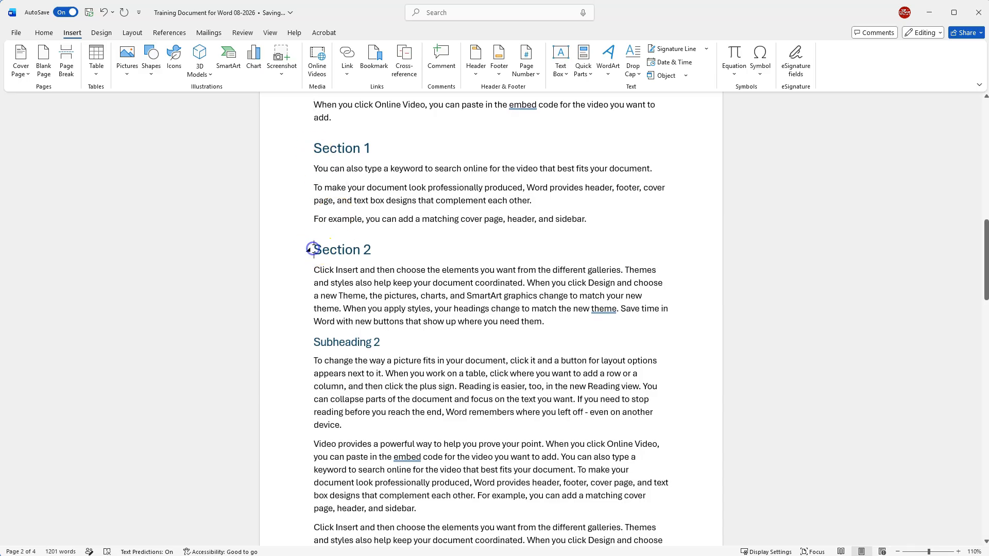
{"action": "left_click", "coordinate": [67, 65]}
{"action": "scroll", "coordinate": [367, 342], "scroll_direction": "down", "scroll_amount": 7}
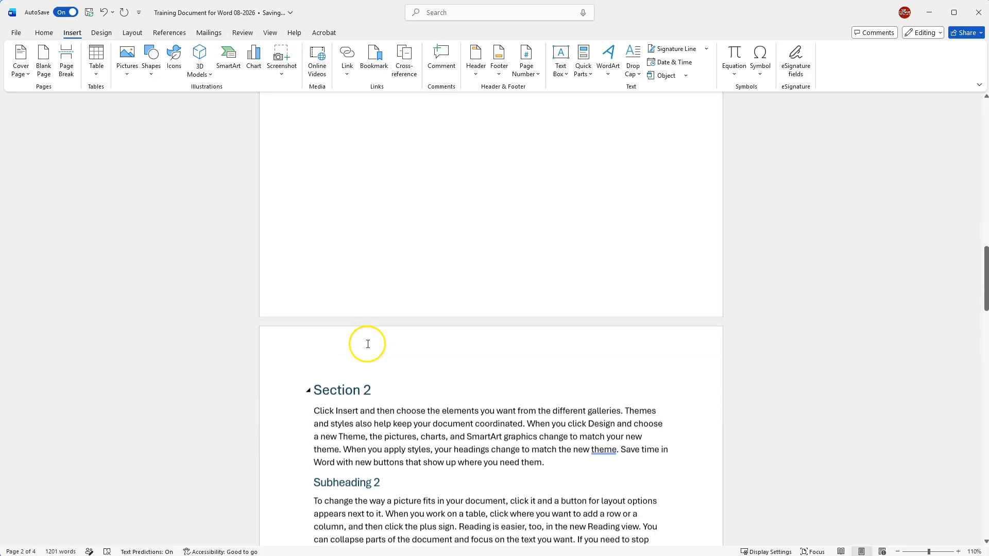
{"action": "scroll", "coordinate": [344, 342], "scroll_direction": "up", "scroll_amount": 10}
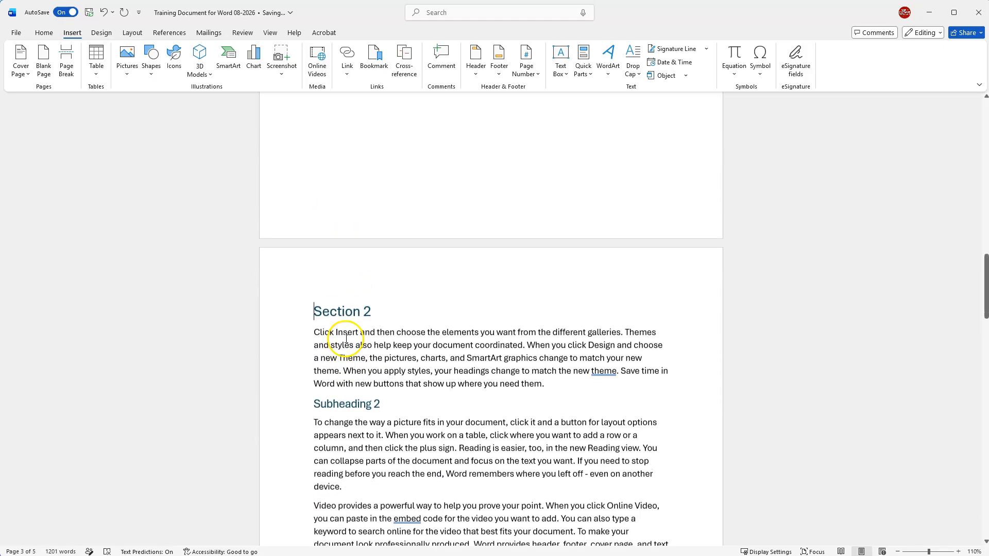
{"action": "scroll", "coordinate": [347, 337], "scroll_direction": "up", "scroll_amount": 5}
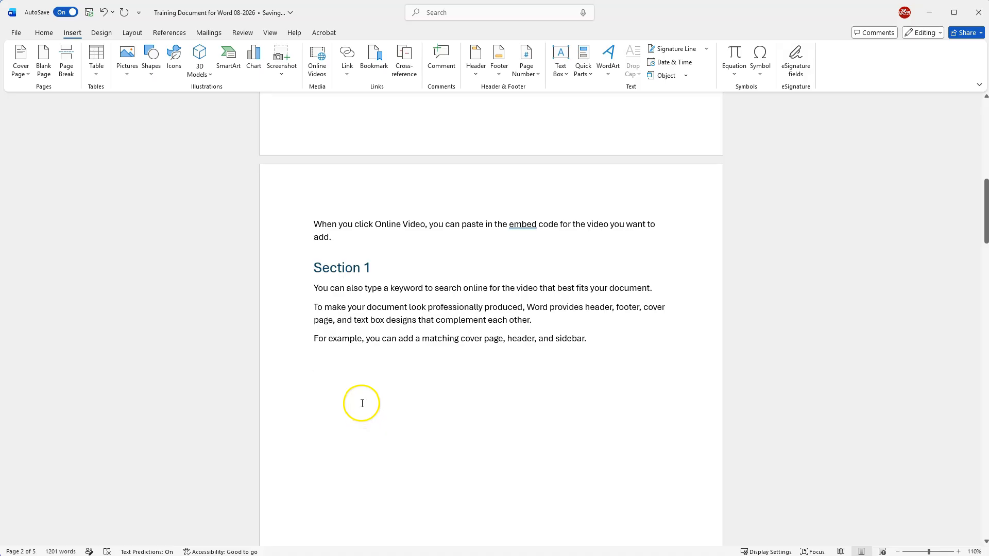
{"action": "scroll", "coordinate": [355, 382], "scroll_direction": "up", "scroll_amount": 3}
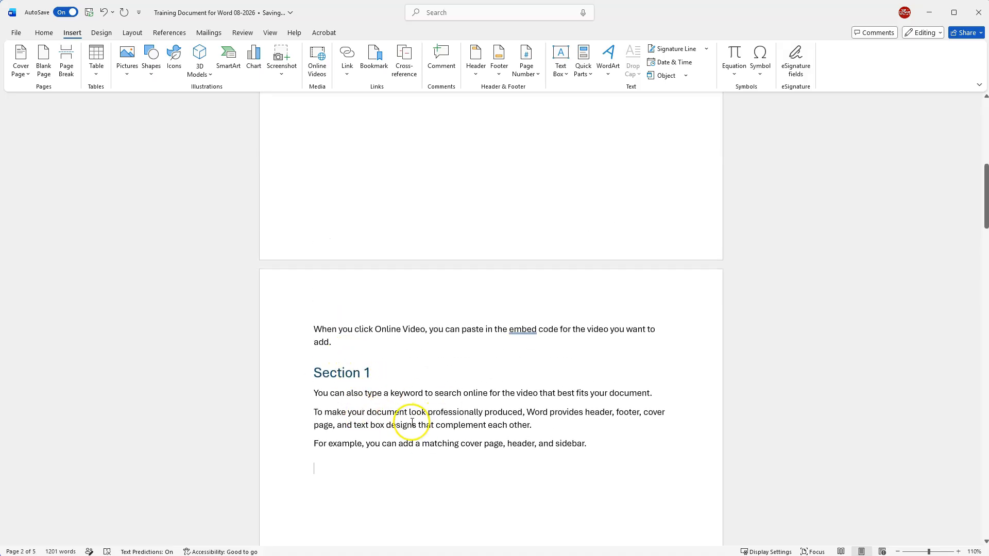
{"action": "scroll", "coordinate": [412, 423], "scroll_direction": "down", "scroll_amount": 5}
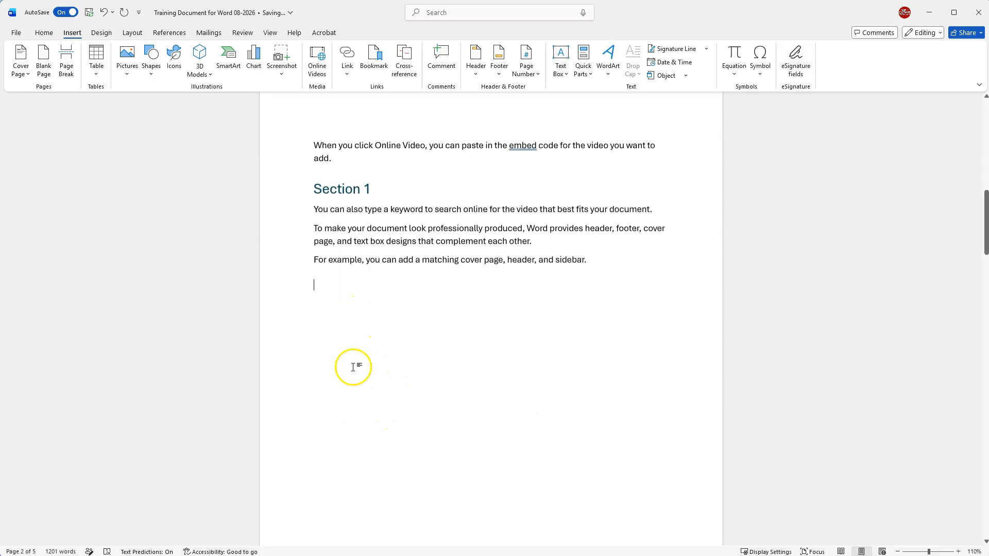
Insert the Calendar 2 quick table below the Section 1 text and undo the insertion.
{"action": "scroll", "coordinate": [354, 365], "scroll_direction": "up", "scroll_amount": 10}
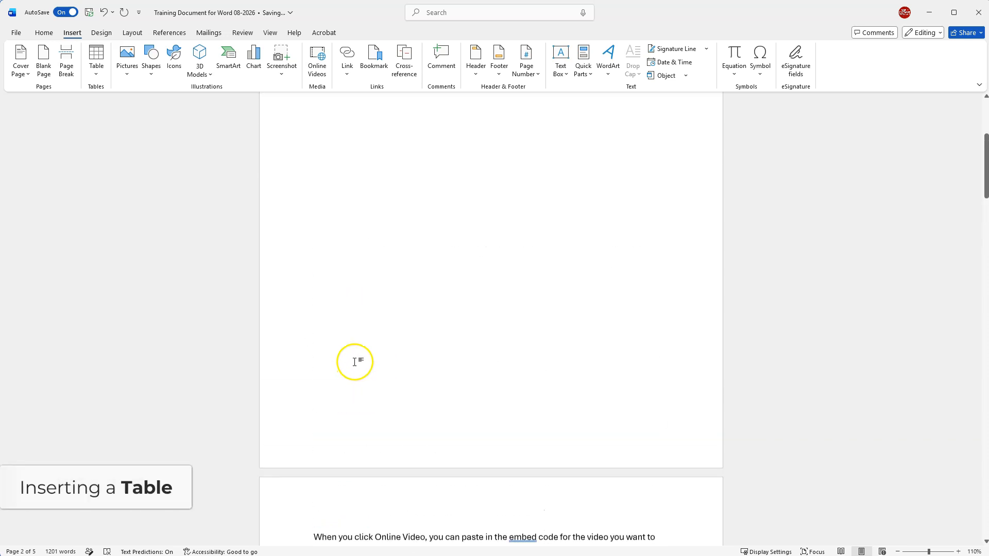
{"action": "scroll", "coordinate": [355, 362], "scroll_direction": "down", "scroll_amount": 10}
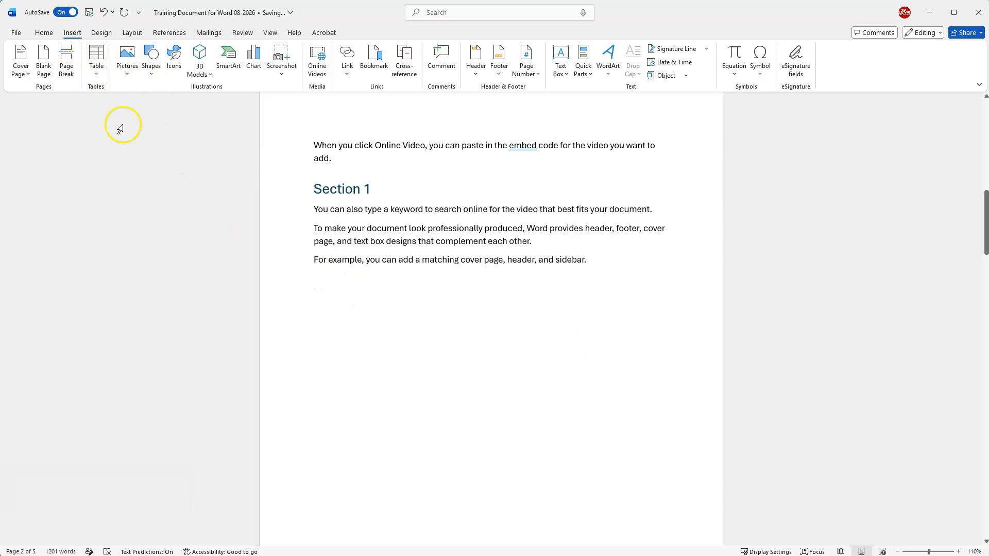
{"action": "left_click", "coordinate": [97, 76]}
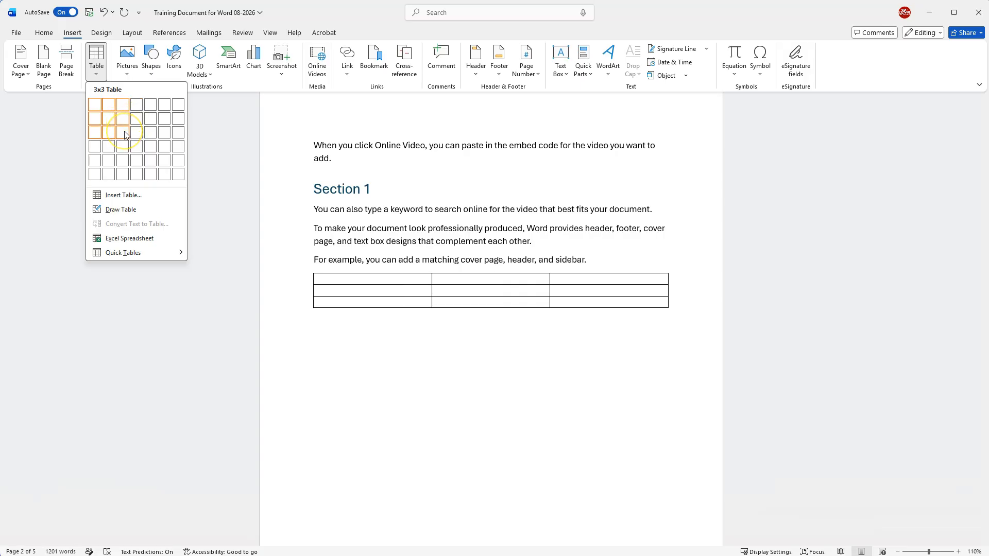
{"action": "left_click", "coordinate": [155, 253]}
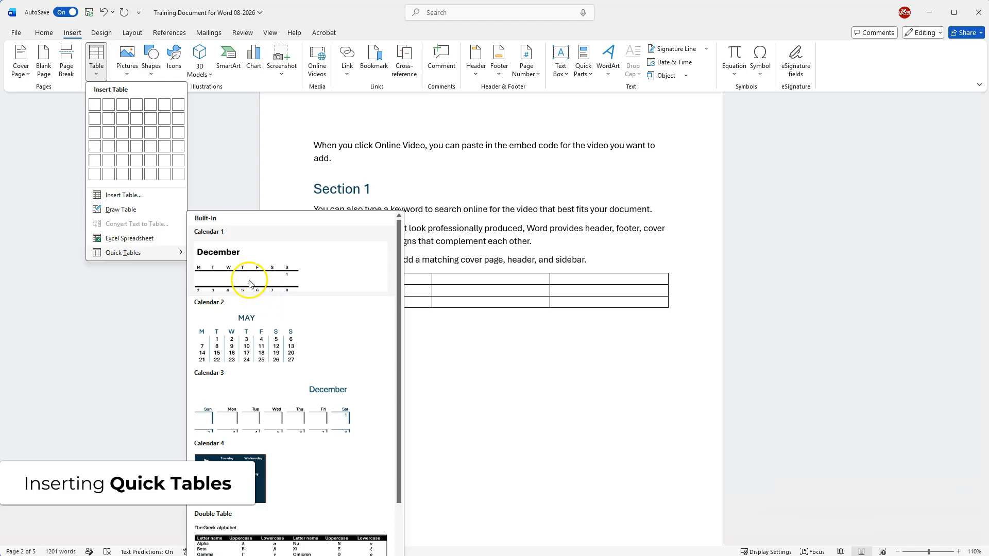
{"action": "scroll", "coordinate": [245, 280], "scroll_direction": "down", "scroll_amount": 4}
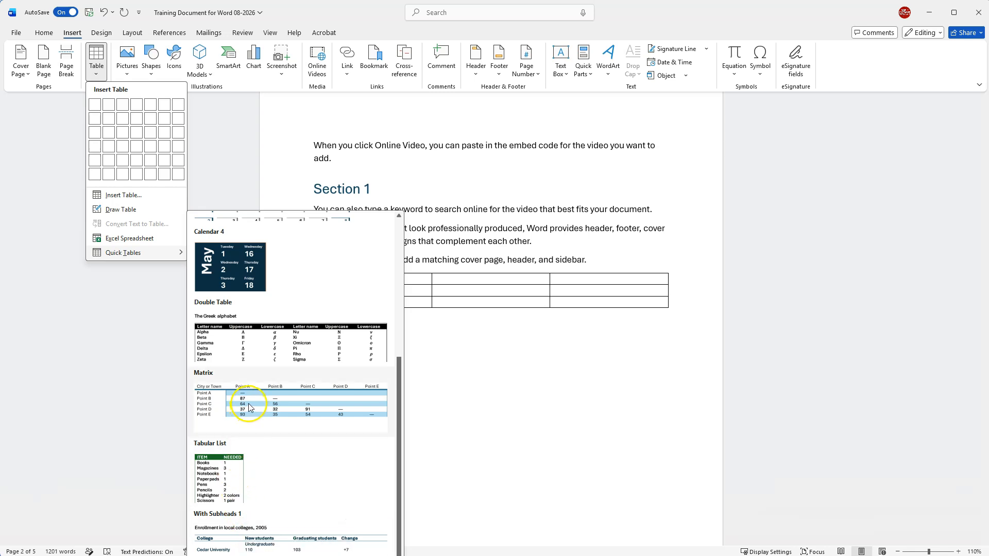
{"action": "scroll", "coordinate": [234, 369], "scroll_direction": "up", "scroll_amount": 4}
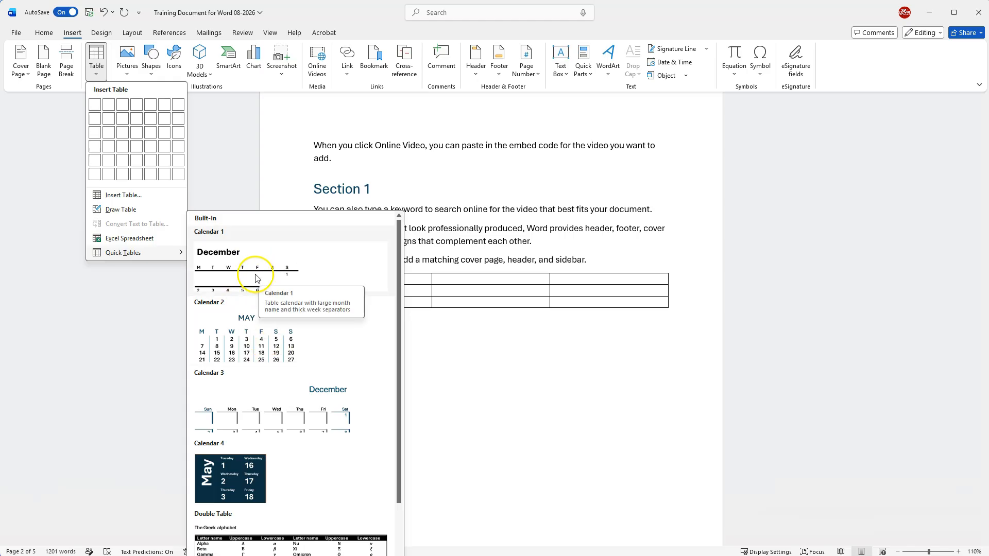
{"action": "left_click", "coordinate": [243, 343]}
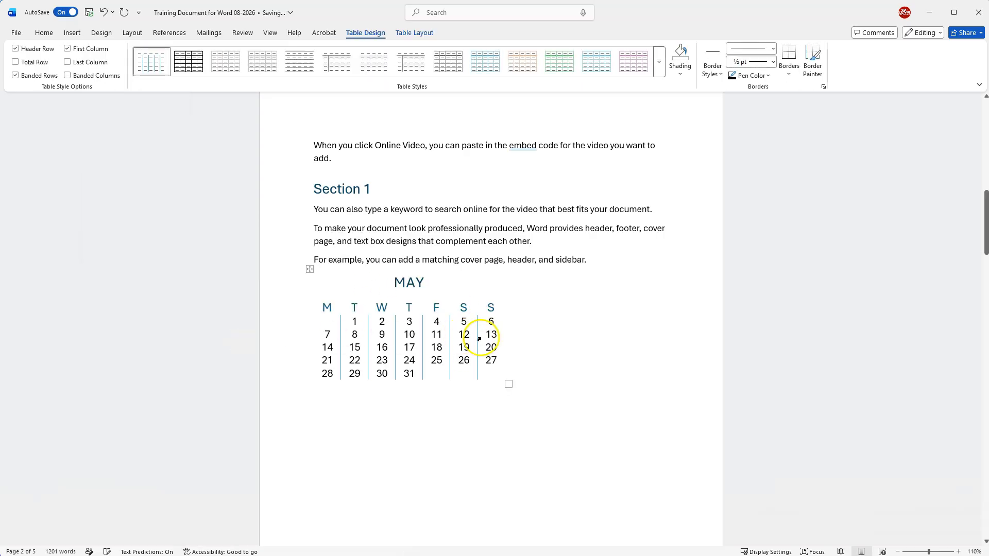
{"action": "left_click", "coordinate": [105, 13]}
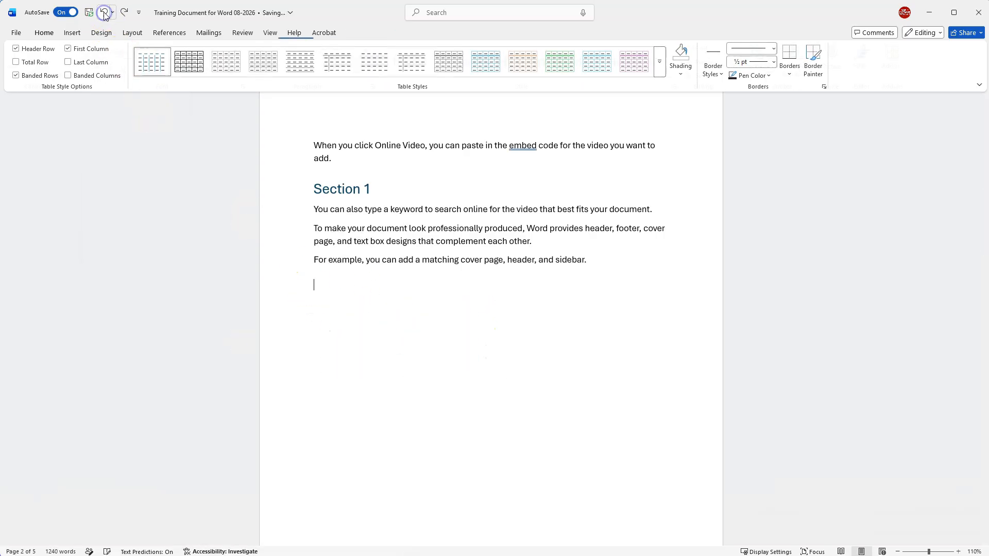
Insert a table with three columns and two rows below the Section 1 text.
{"action": "left_click", "coordinate": [72, 33]}
{"action": "left_click", "coordinate": [95, 59]}
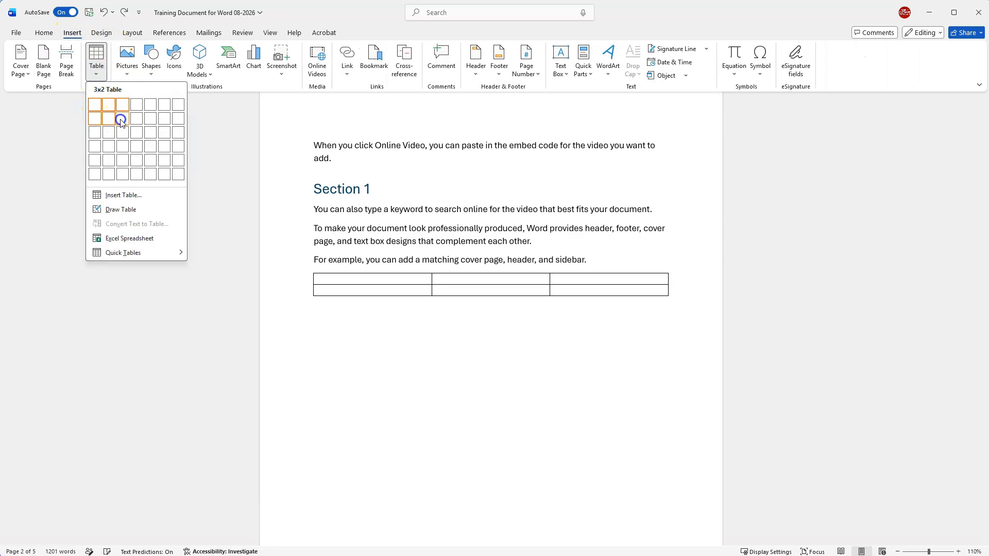
{"action": "left_click", "coordinate": [121, 118]}
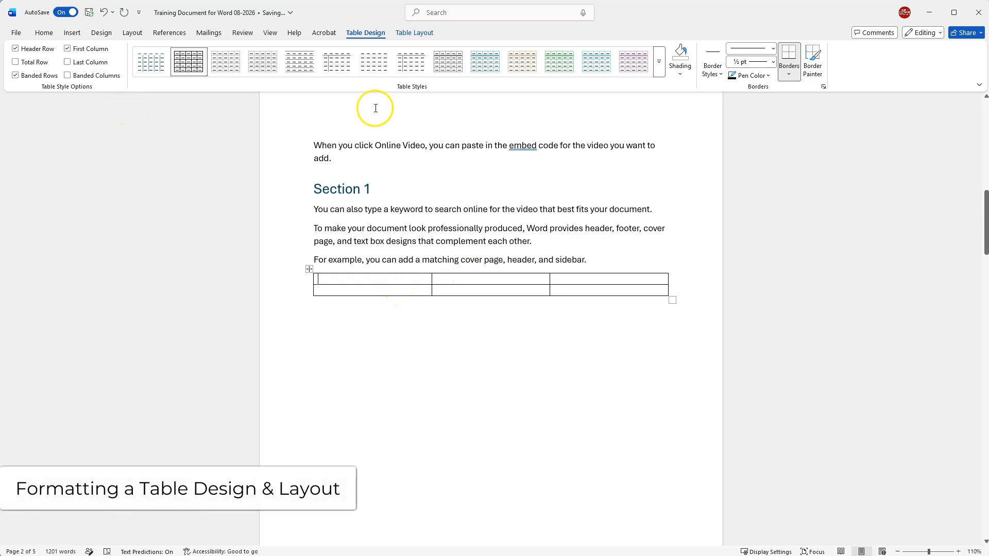
{"action": "left_click", "coordinate": [365, 37]}
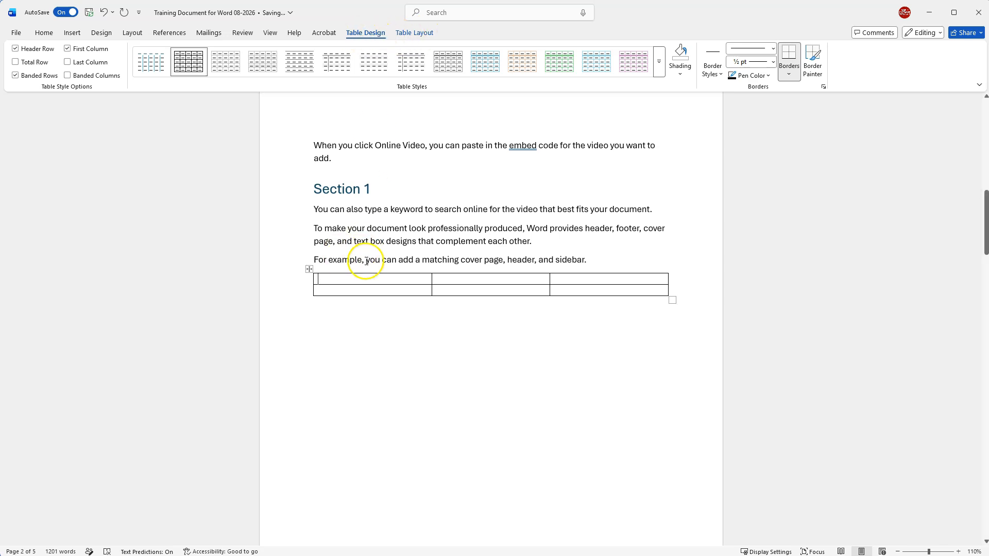
Add a blank paragraph between the sentence ending in "sidebar." and the table.
{"action": "left_click", "coordinate": [595, 261]}
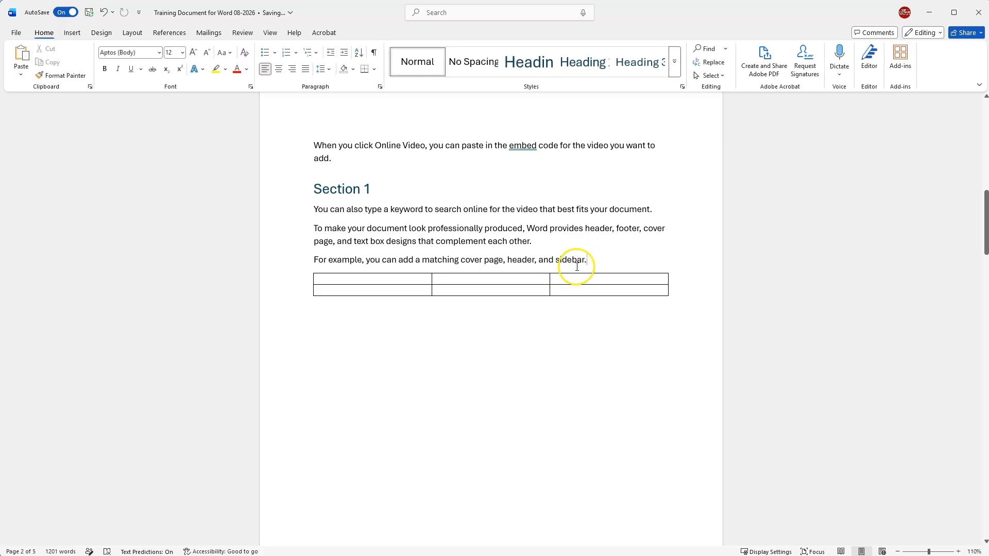
{"action": "left_click", "coordinate": [590, 261]}
{"action": "key", "text": "Return"}
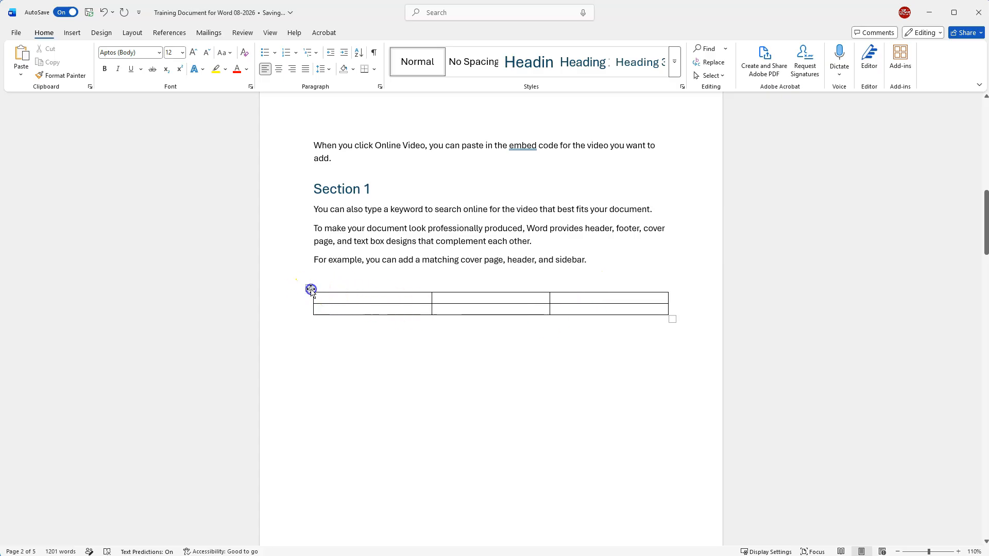
{"action": "left_click", "coordinate": [311, 290]}
{"action": "left_click", "coordinate": [324, 331]}
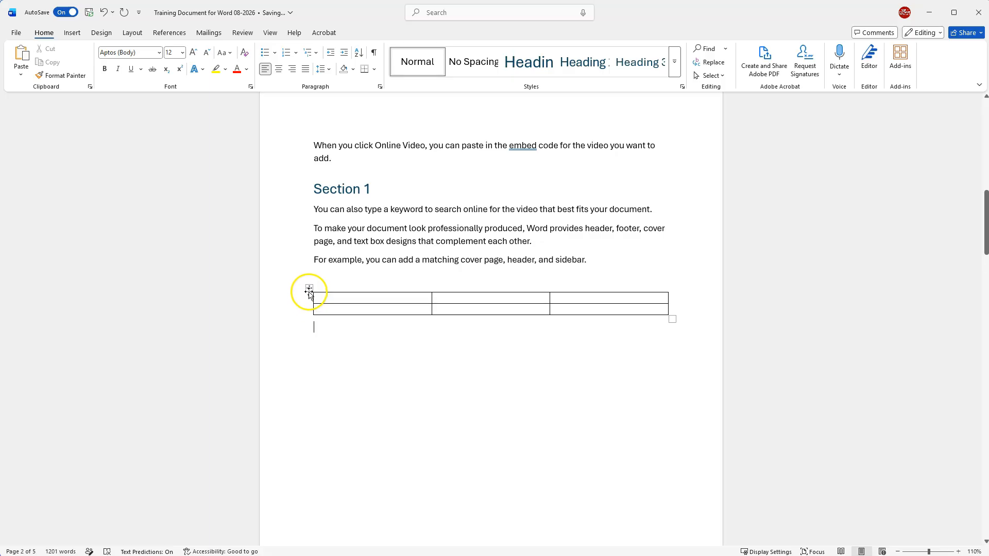
Disable the First Column style option and enable Total Row for the whole table.
{"action": "left_click", "coordinate": [310, 289]}
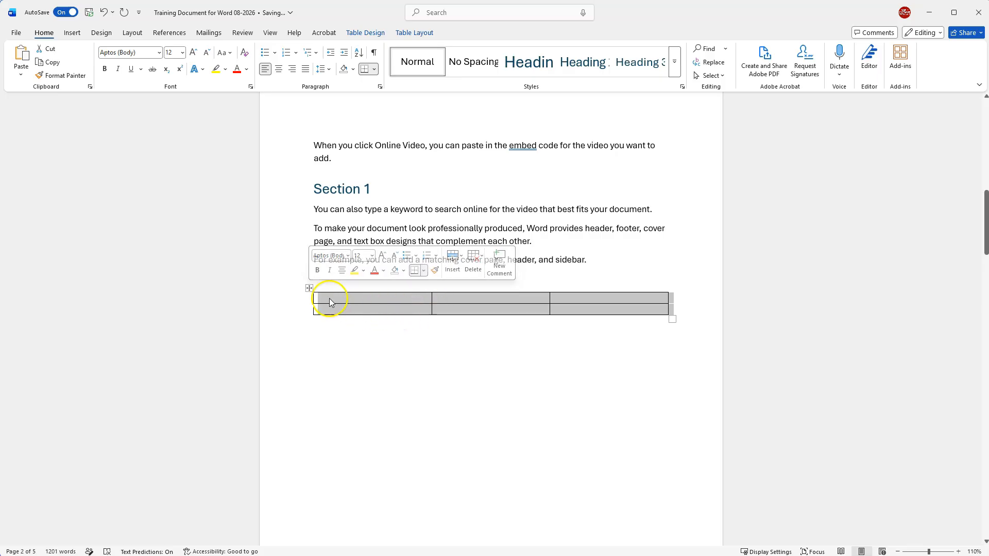
{"action": "left_click", "coordinate": [361, 33]}
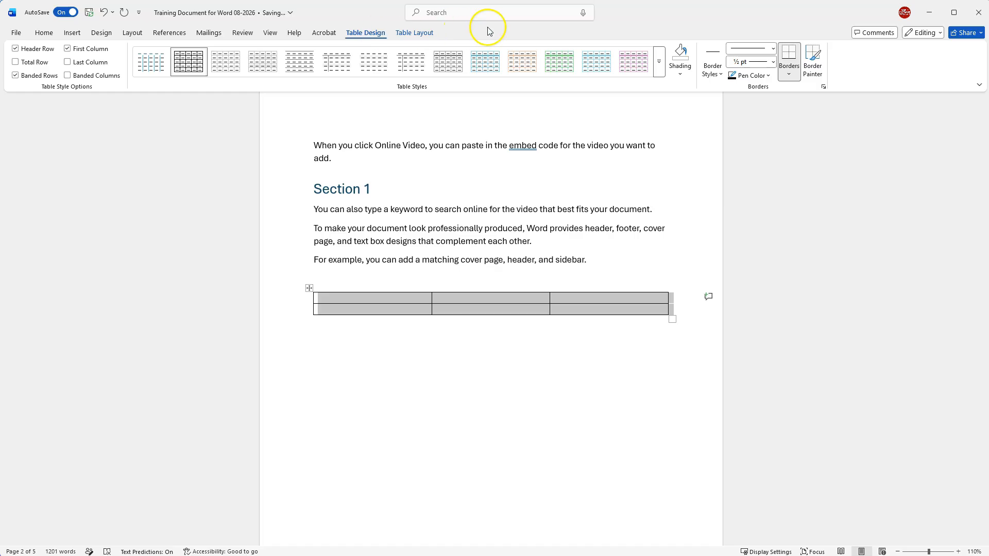
{"action": "left_click", "coordinate": [660, 65]}
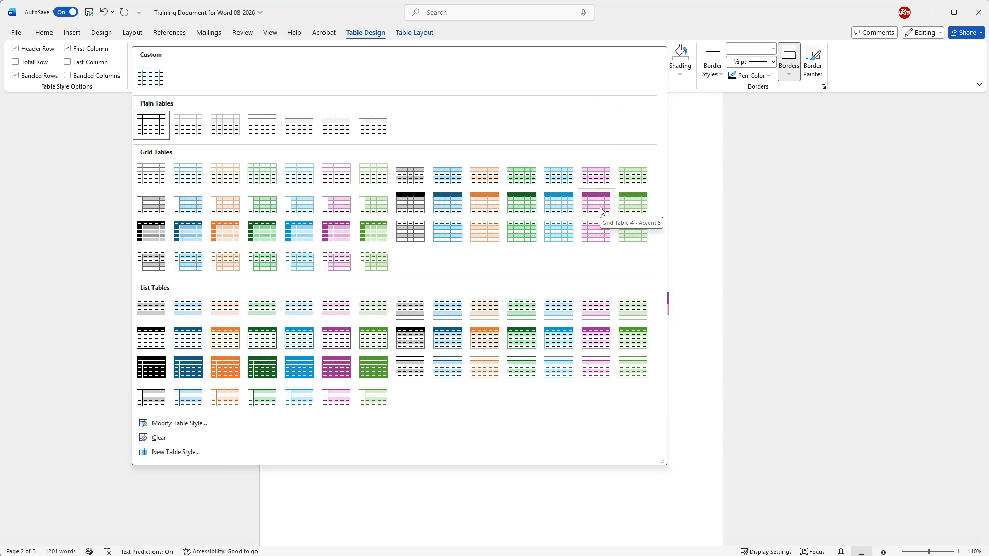
{"action": "scroll", "coordinate": [701, 250], "scroll_direction": "up", "scroll_amount": 3}
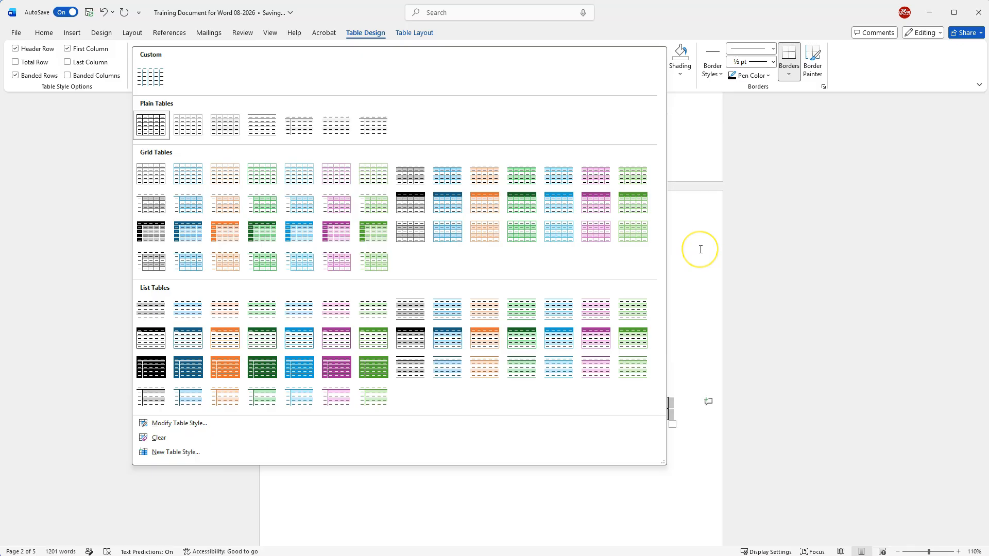
{"action": "scroll", "coordinate": [700, 250], "scroll_direction": "up", "scroll_amount": 3}
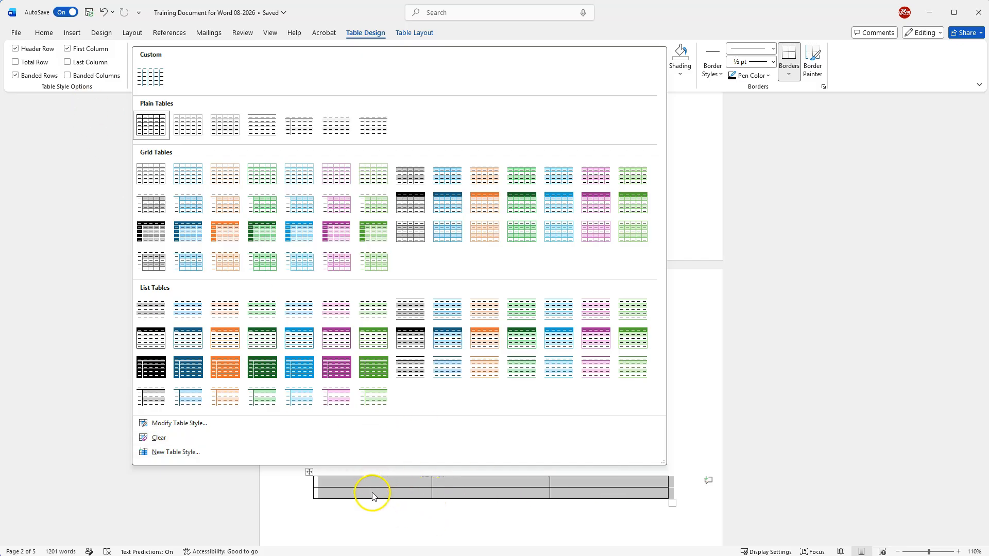
{"action": "left_click", "coordinate": [69, 50]}
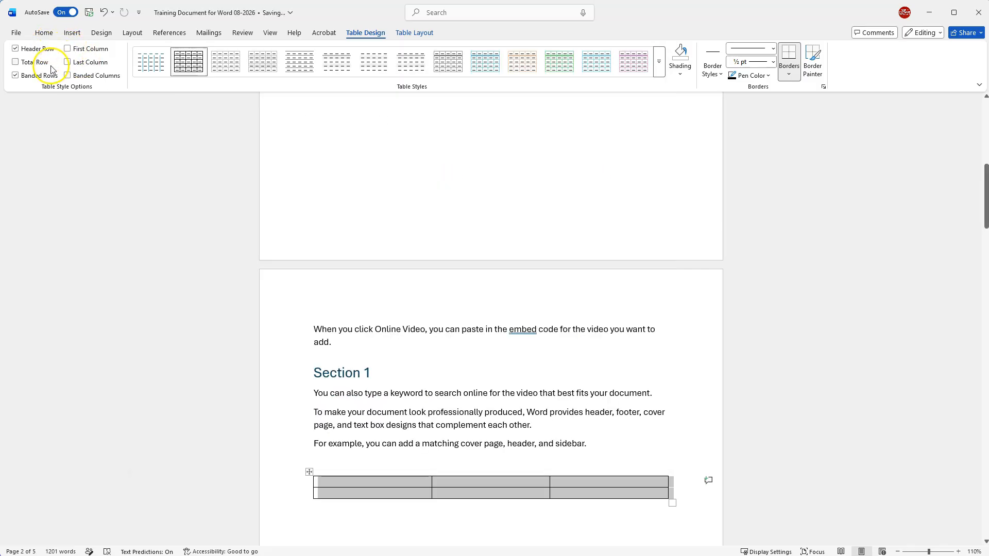
{"action": "left_click", "coordinate": [23, 65]}
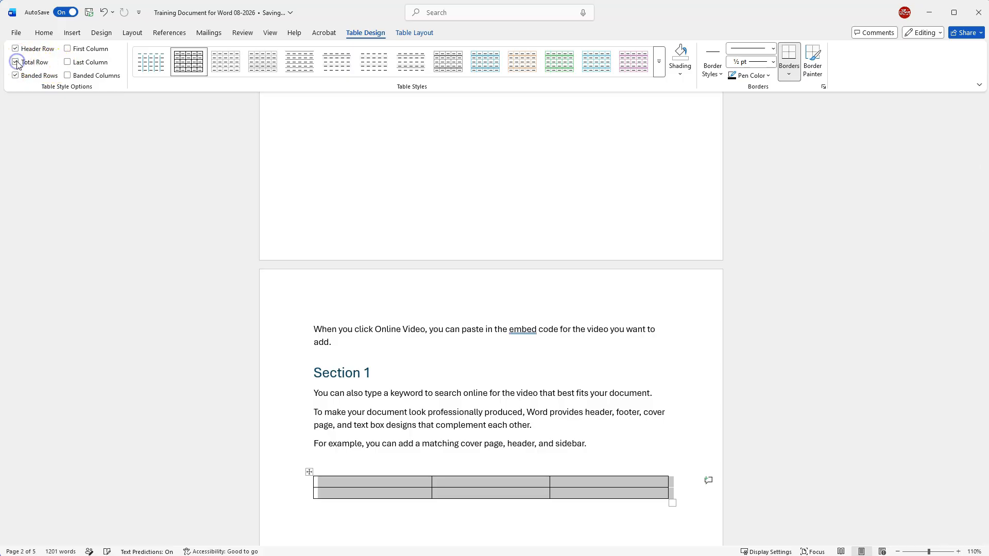
Add two rows to the end of the table.
{"action": "left_click", "coordinate": [588, 493]}
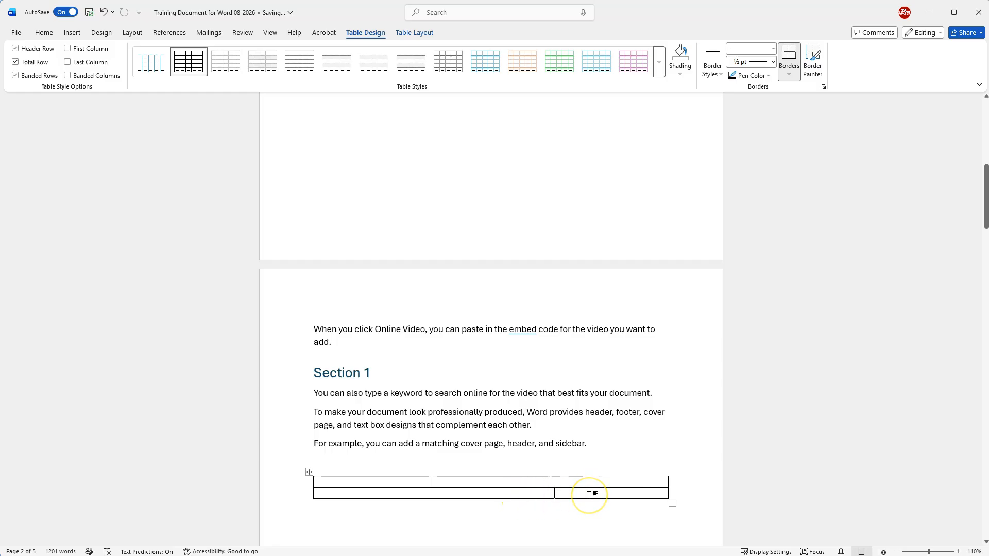
{"action": "scroll", "coordinate": [659, 466], "scroll_direction": "down", "scroll_amount": 1}
{"action": "key", "text": "Tab"}
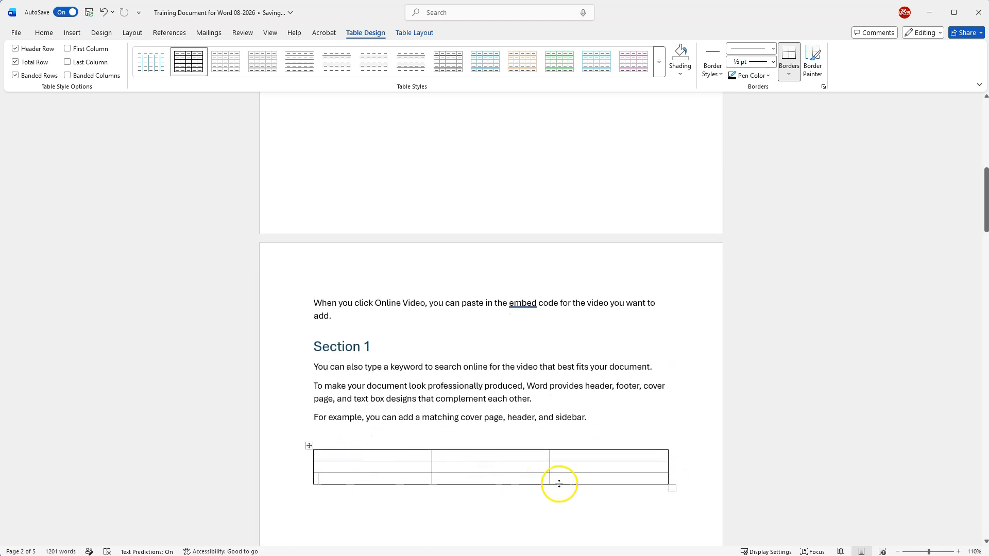
{"action": "key", "text": "Tab"}
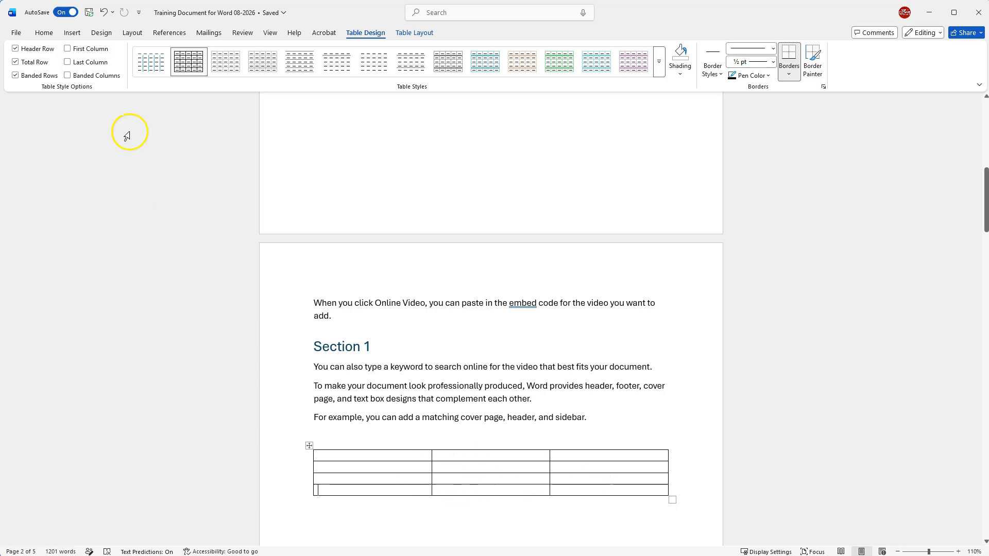
Disable Total Row and apply the blue Grid Tables style with a dark blue header and solid banded rows to the whole table.
{"action": "left_click", "coordinate": [16, 61]}
{"action": "left_click", "coordinate": [309, 446]}
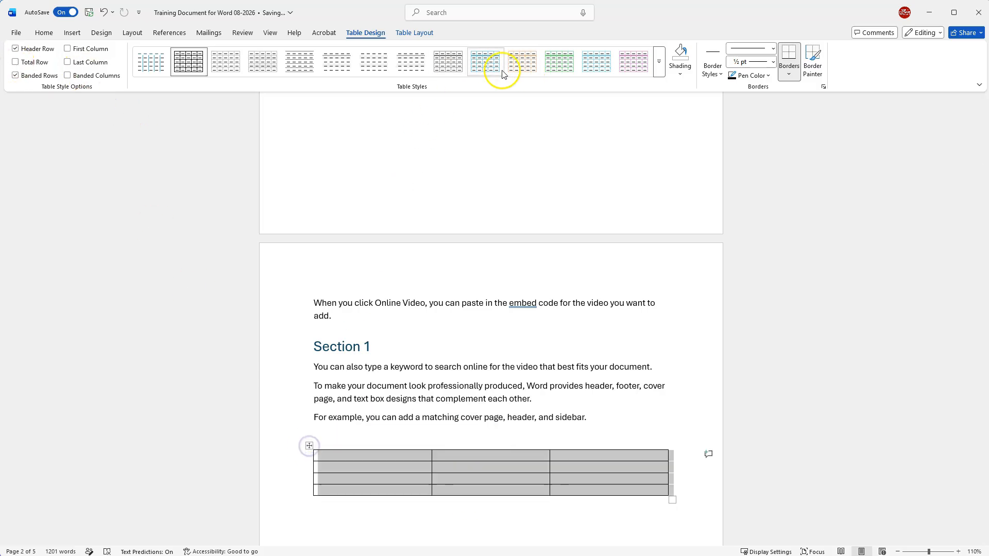
{"action": "left_click", "coordinate": [660, 69]}
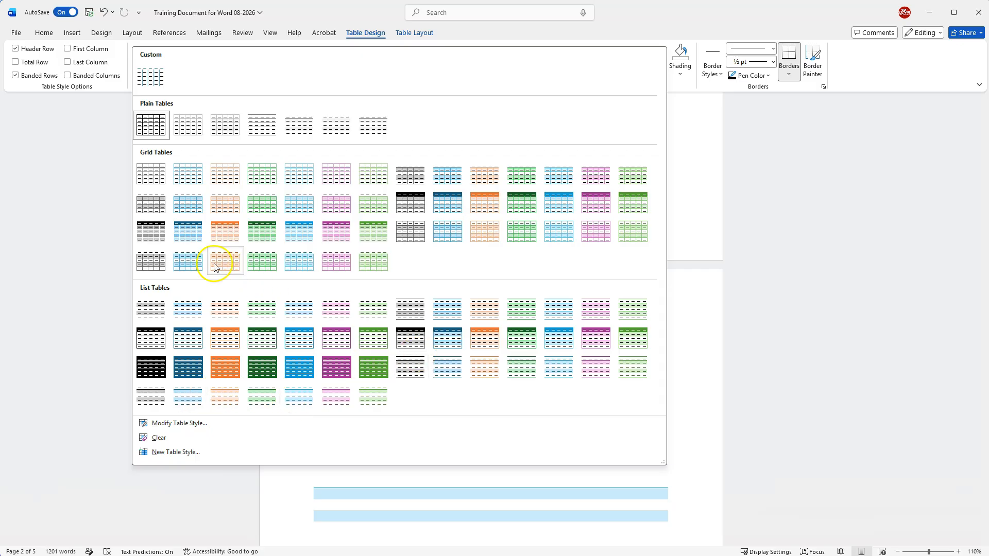
{"action": "left_click", "coordinate": [192, 234]}
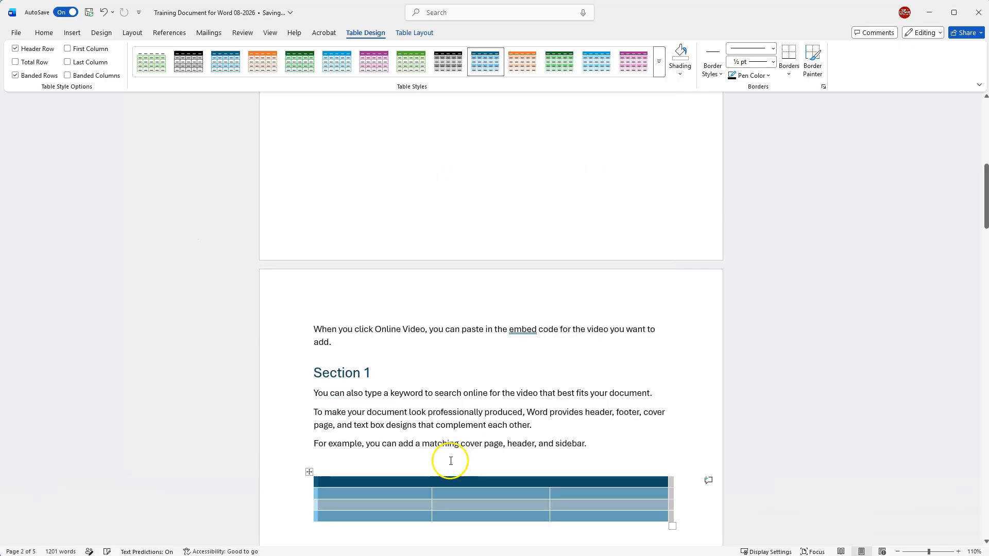
Fill the header row with Heading 1, Heading 2 and Heading 3, and enter Info 1 in the cell below Heading 1.
{"action": "left_click", "coordinate": [395, 480]}
{"action": "scroll", "coordinate": [403, 447], "scroll_direction": "down", "scroll_amount": 3}
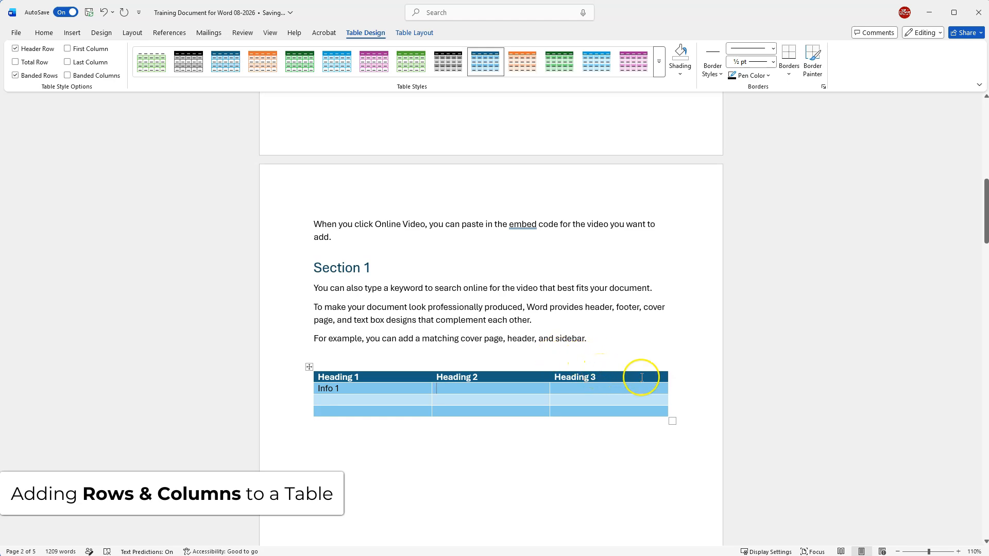
Insert a new column to the right of the Heading 3 column.
{"action": "left_click", "coordinate": [607, 370]}
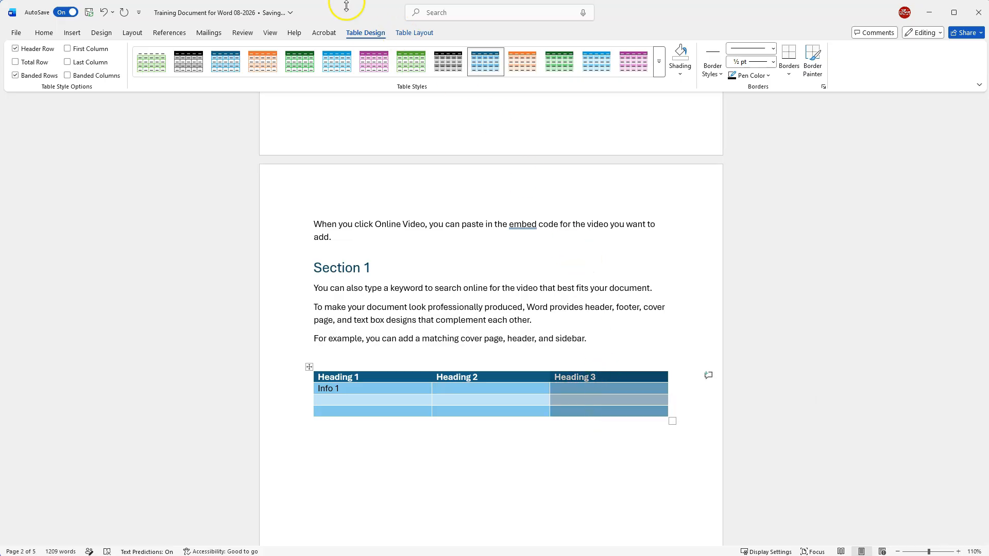
{"action": "left_click", "coordinate": [414, 34]}
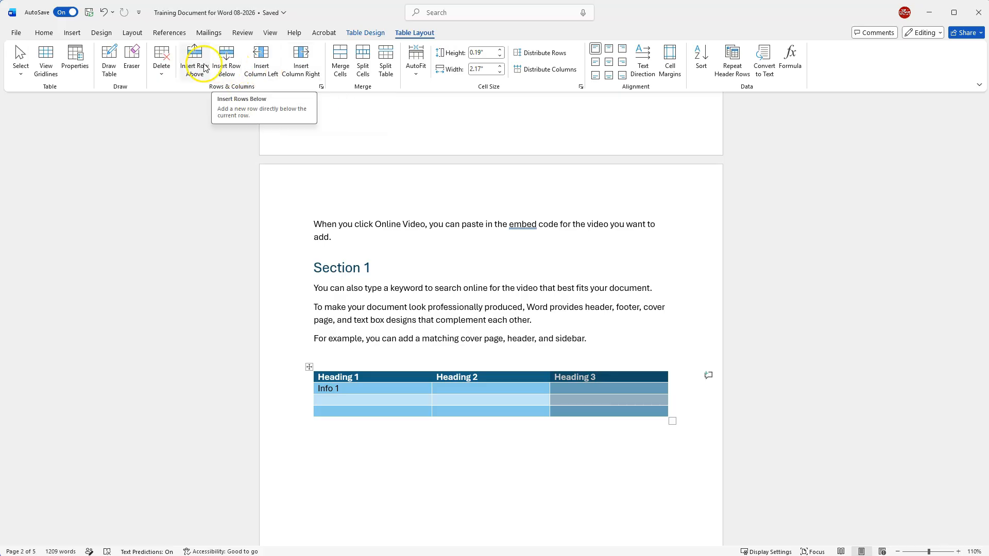
{"action": "left_click", "coordinate": [306, 60]}
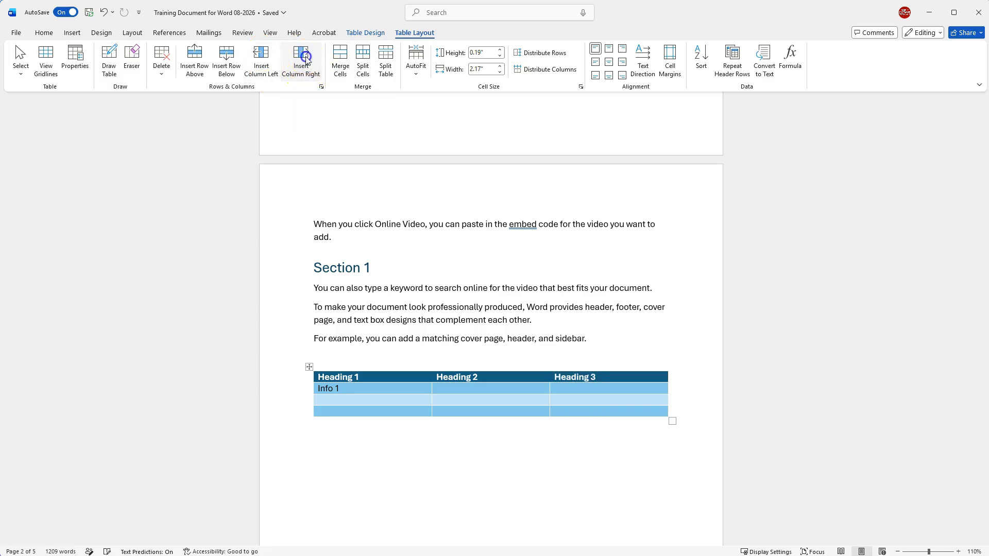
{"action": "left_click", "coordinate": [636, 379]}
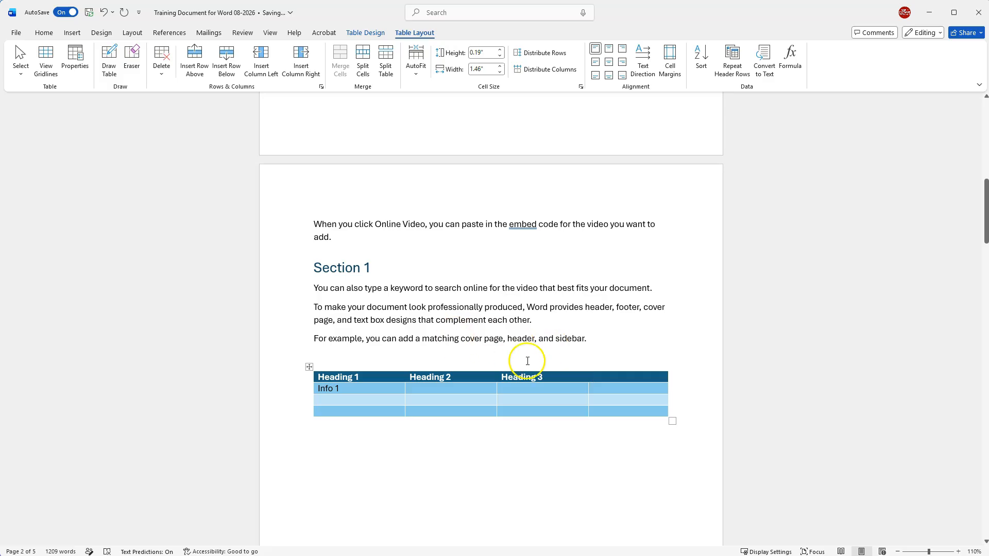
Add an empty paragraph below the table.
{"action": "left_click", "coordinate": [596, 339]}
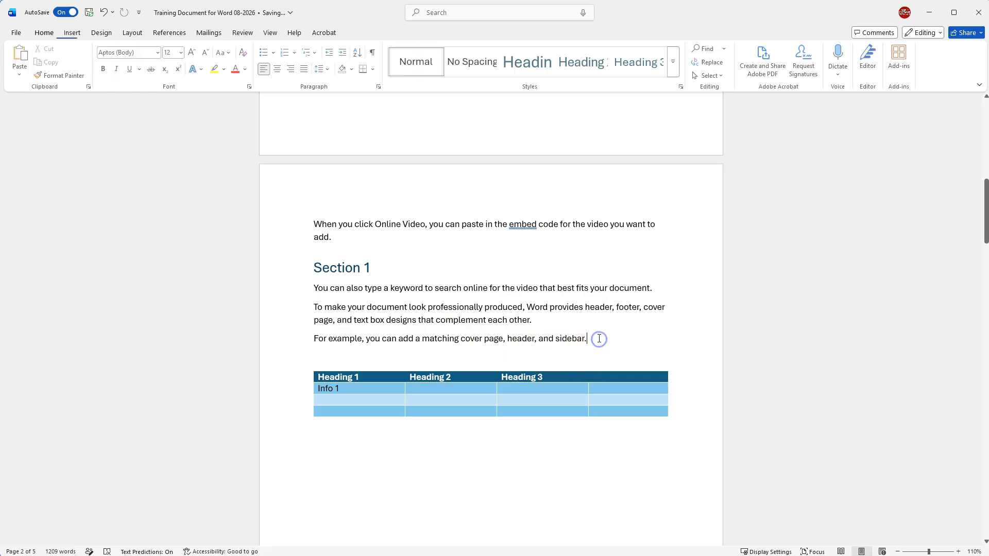
{"action": "left_click", "coordinate": [73, 34]}
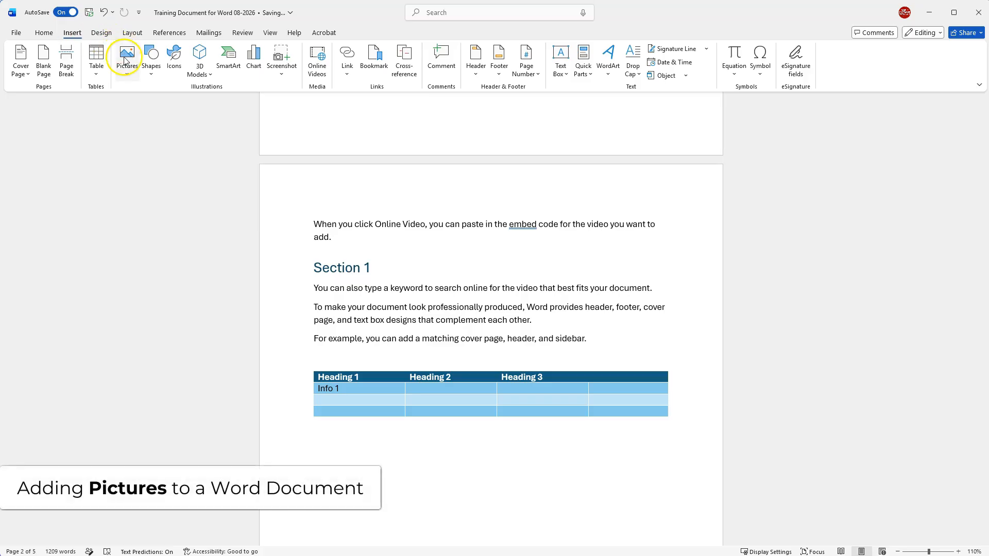
{"action": "left_click", "coordinate": [449, 451]}
{"action": "key", "text": "Return"}
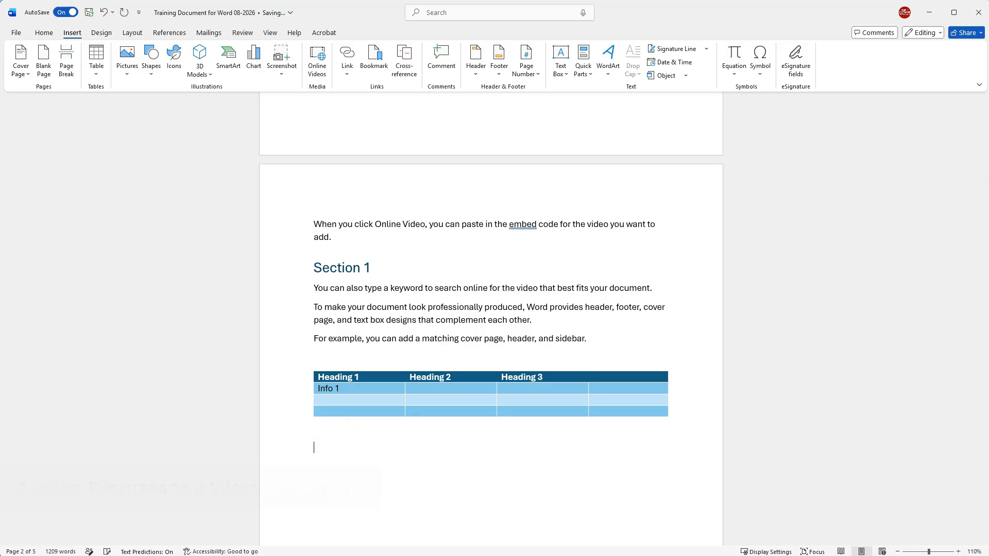
Open the stock image library and browse its Icons, Cutout People, Stickers, Illustrations, Cartoon People and Images collections.
{"action": "left_click", "coordinate": [127, 75]}
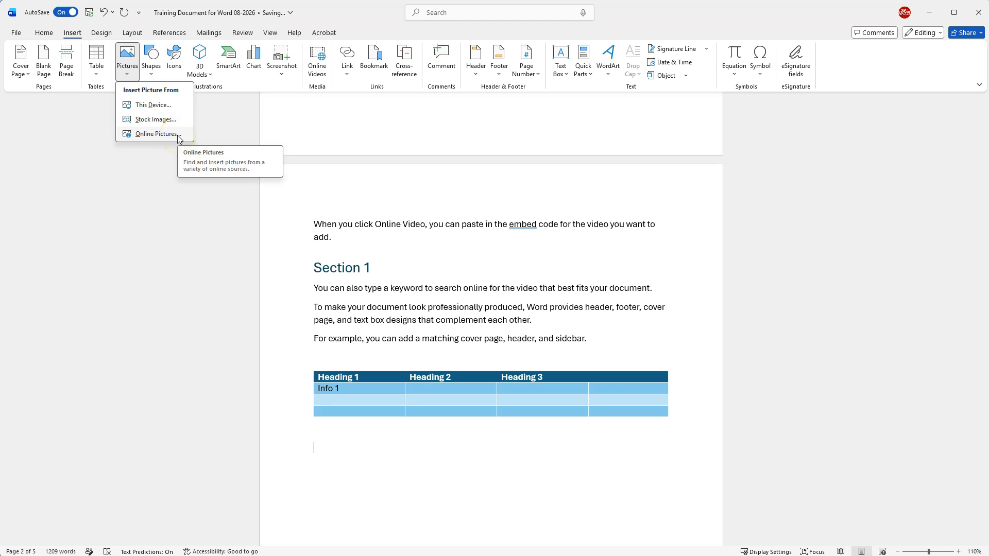
{"action": "left_click", "coordinate": [150, 120]}
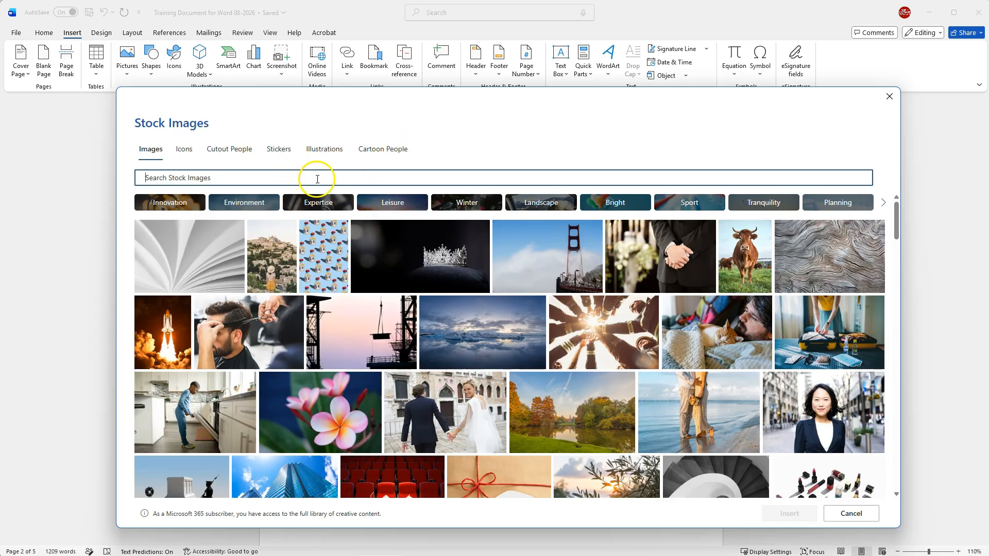
{"action": "left_click", "coordinate": [184, 150]}
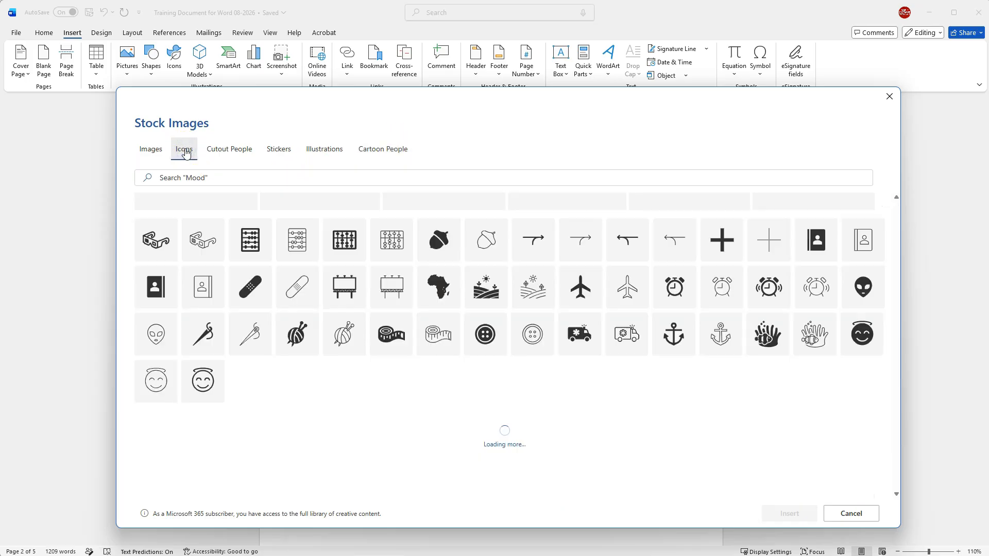
{"action": "left_click", "coordinate": [222, 150]}
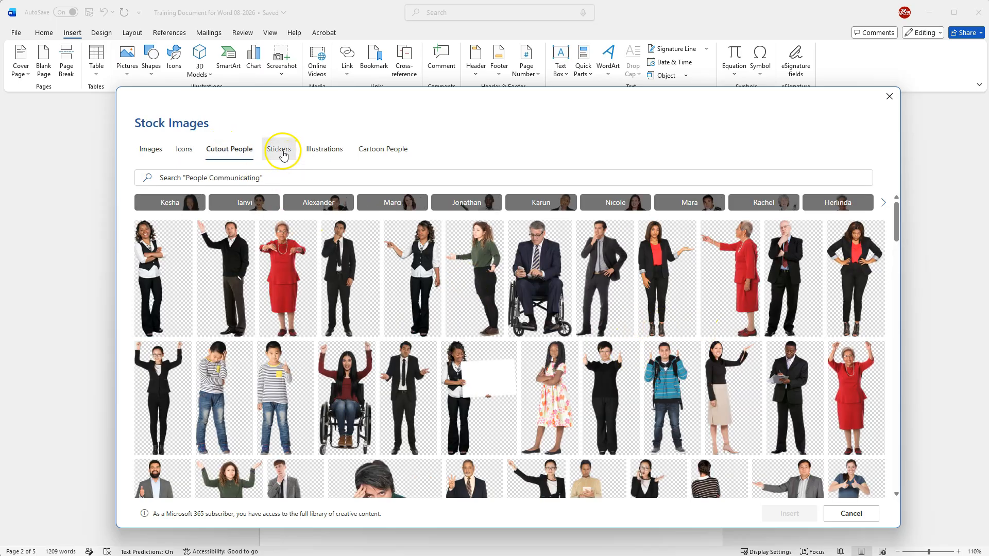
{"action": "left_click", "coordinate": [283, 155]}
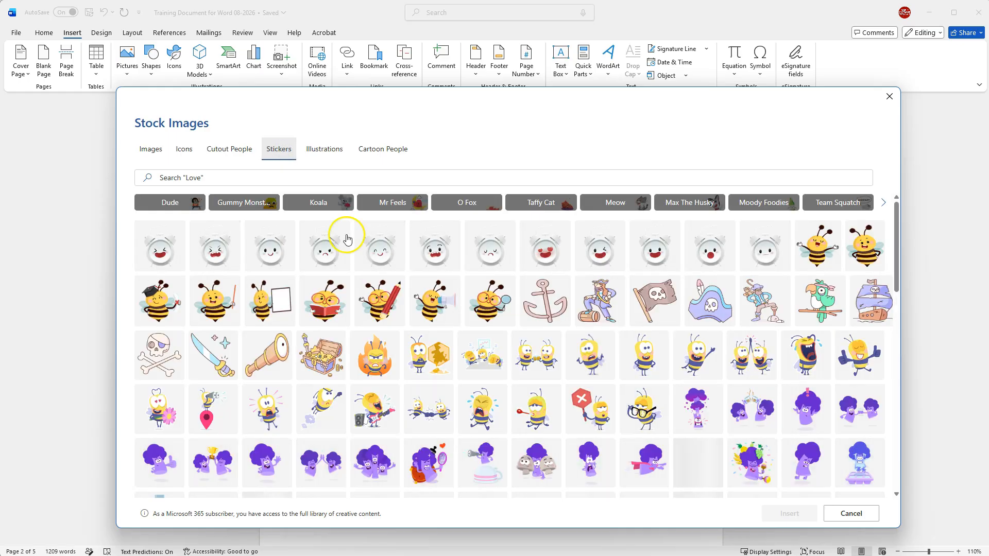
{"action": "left_click", "coordinate": [326, 153]}
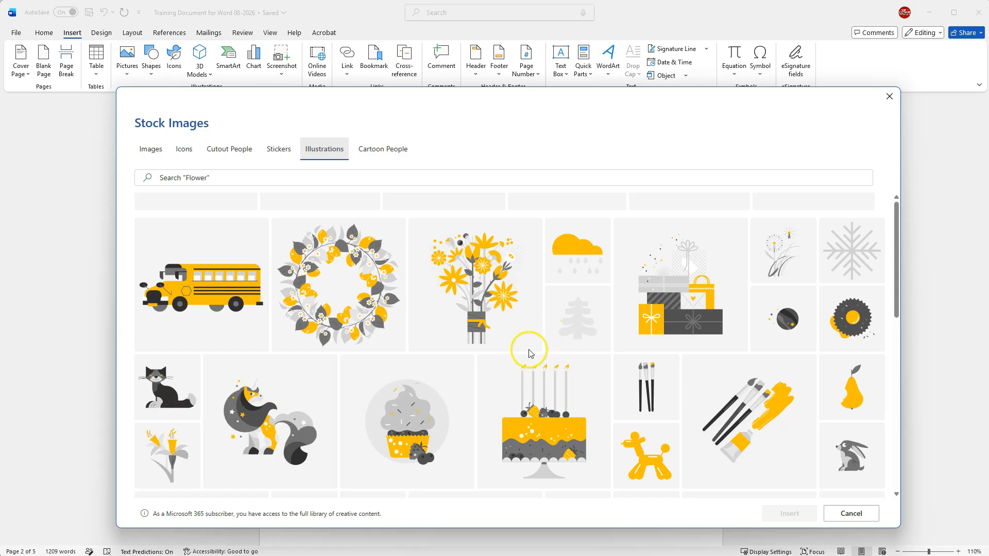
{"action": "left_click", "coordinate": [381, 154]}
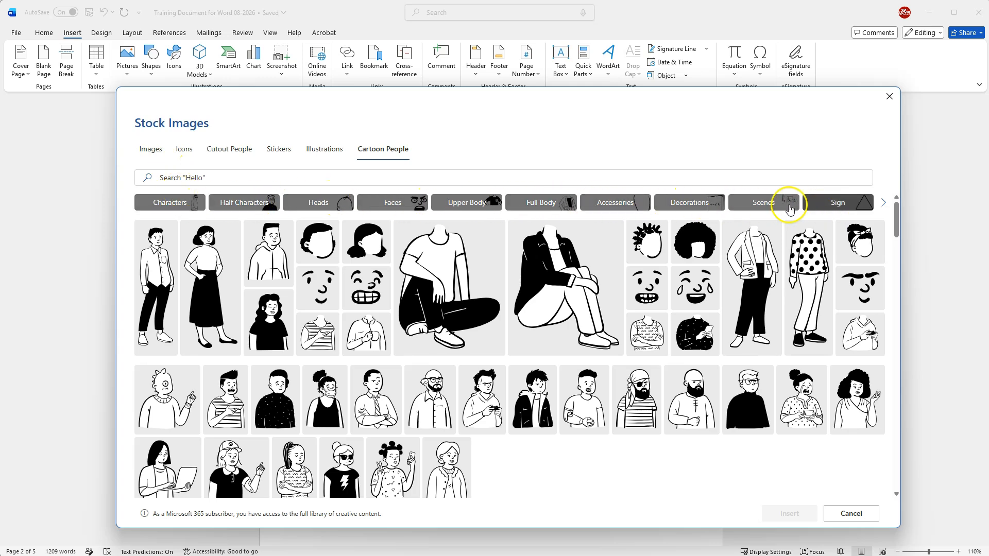
{"action": "left_click", "coordinate": [150, 154]}
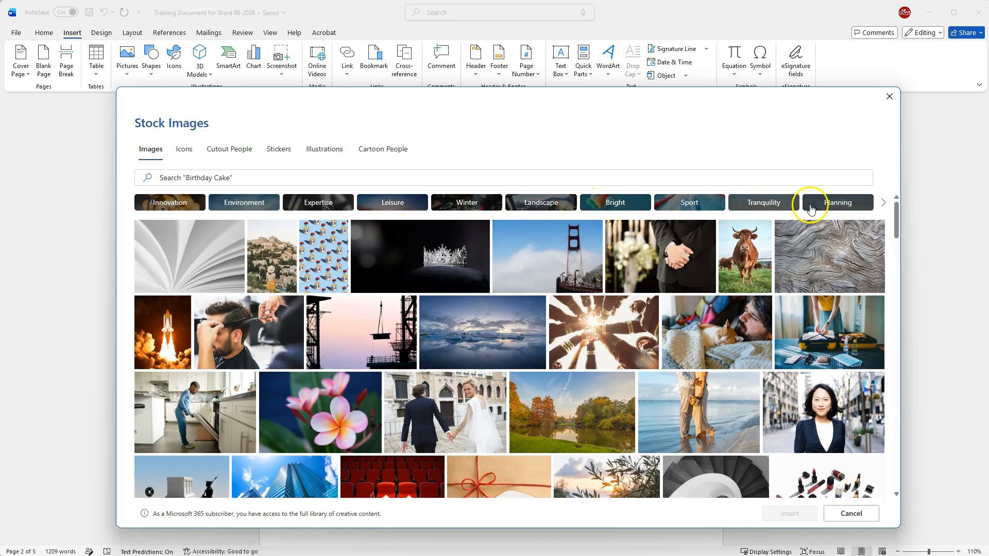
Search the stock images for "blue" and insert the picture of the orange goldfish at the empty paragraph.
{"action": "left_click", "coordinate": [259, 174]}
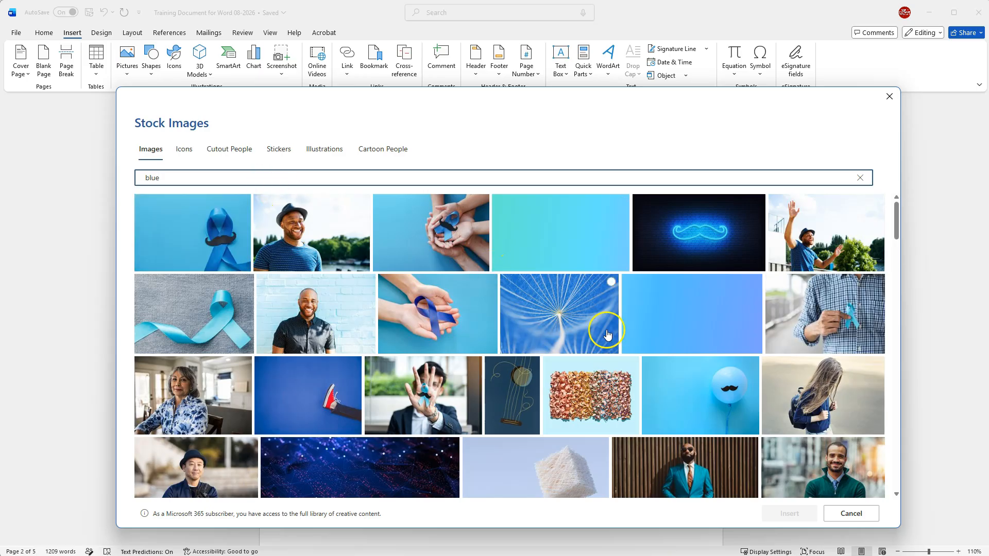
{"action": "scroll", "coordinate": [593, 322], "scroll_direction": "down", "scroll_amount": 2}
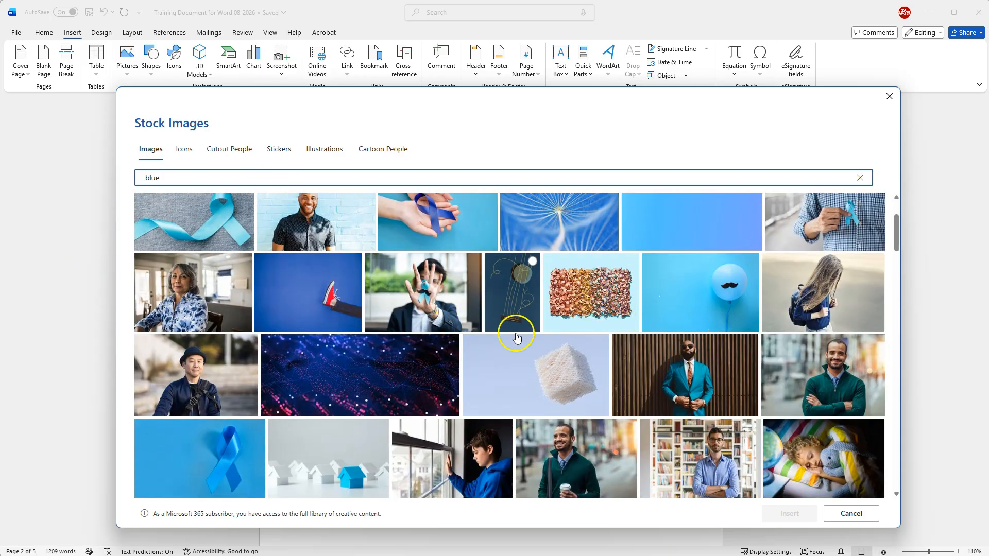
{"action": "scroll", "coordinate": [527, 345], "scroll_direction": "down", "scroll_amount": 2}
{"action": "scroll", "coordinate": [528, 348], "scroll_direction": "down", "scroll_amount": 3}
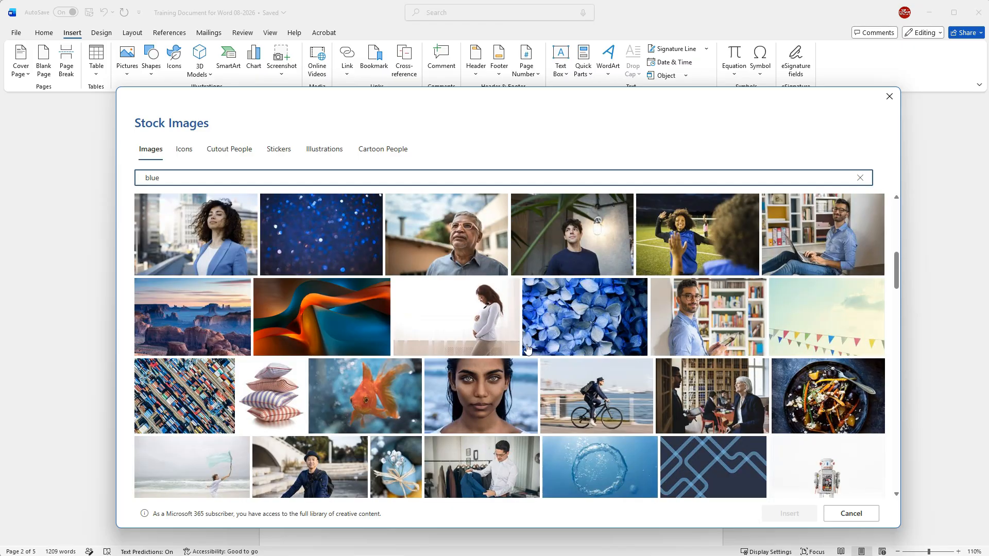
{"action": "scroll", "coordinate": [531, 345], "scroll_direction": "down", "scroll_amount": 2}
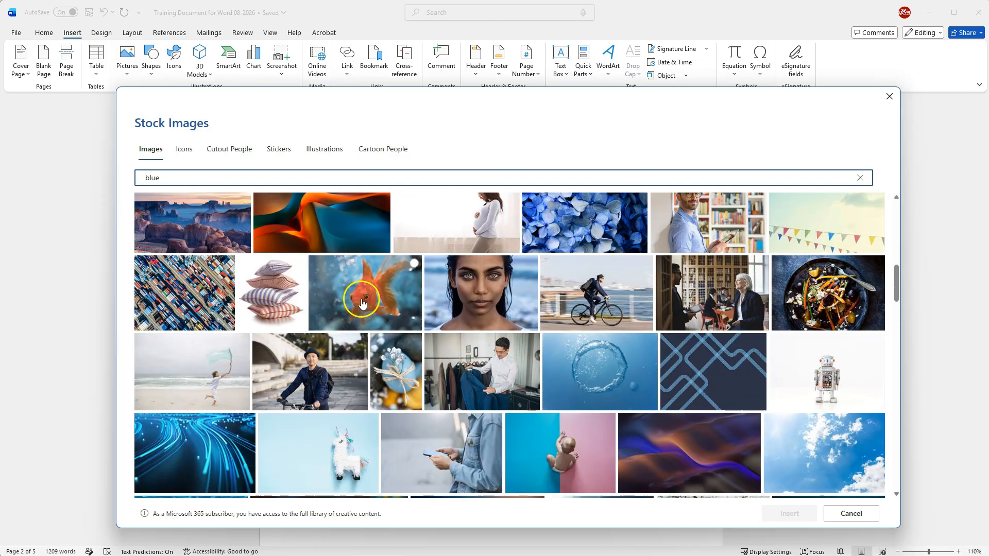
{"action": "left_click", "coordinate": [401, 279]}
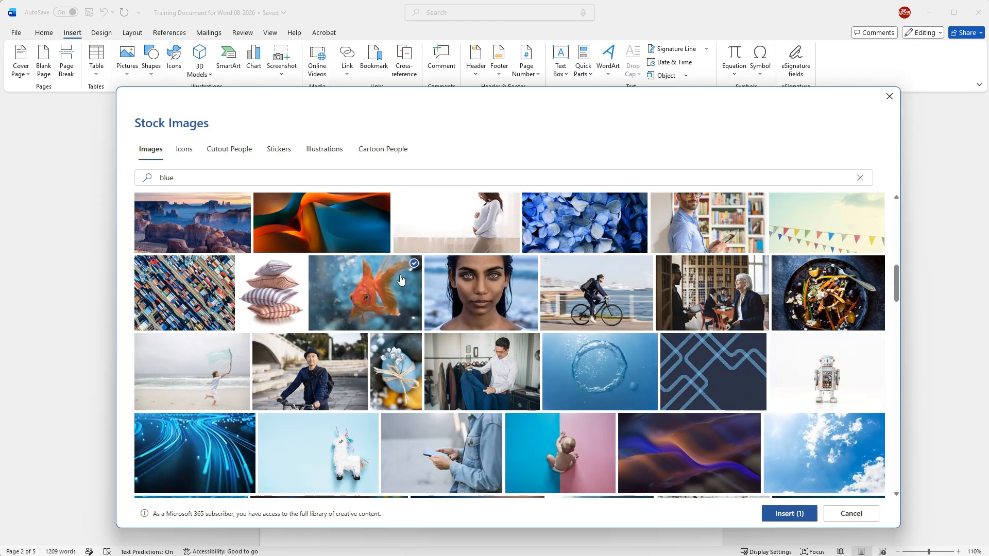
{"action": "left_click", "coordinate": [786, 514]}
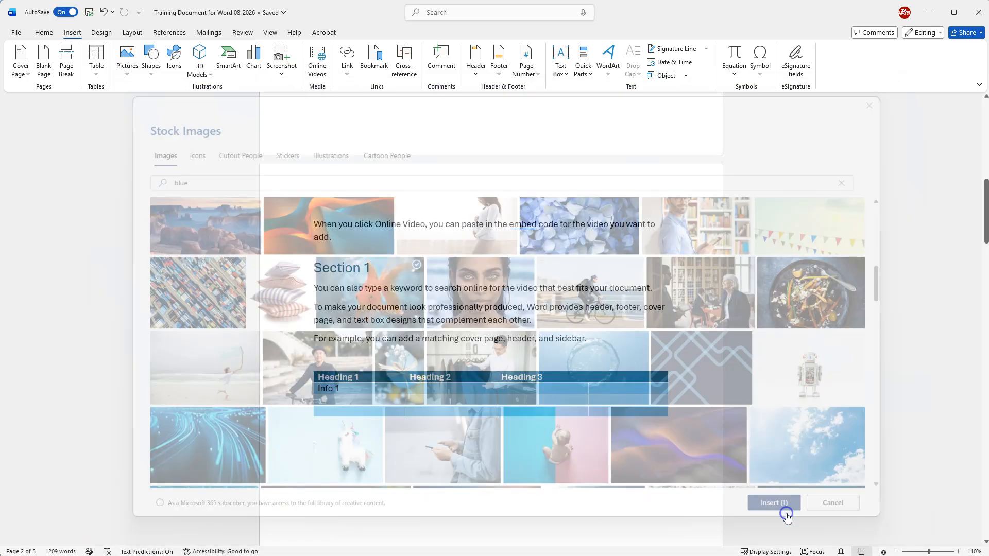
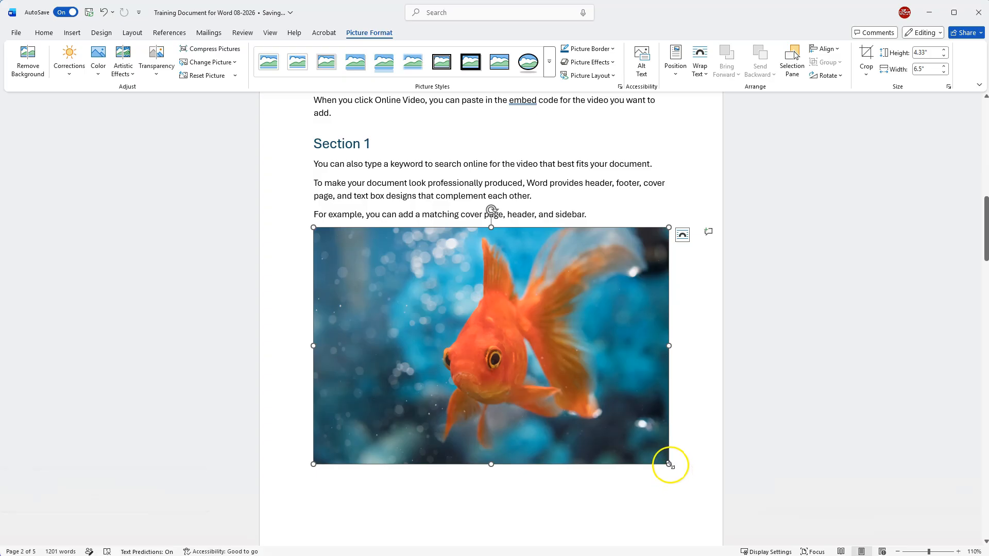
Enlarge the goldfish picture proportionally and set its size to 4.6" high by 6.9" wide.
{"action": "left_click_drag", "start_coordinate": [666, 460], "coordinate": [663, 482]}
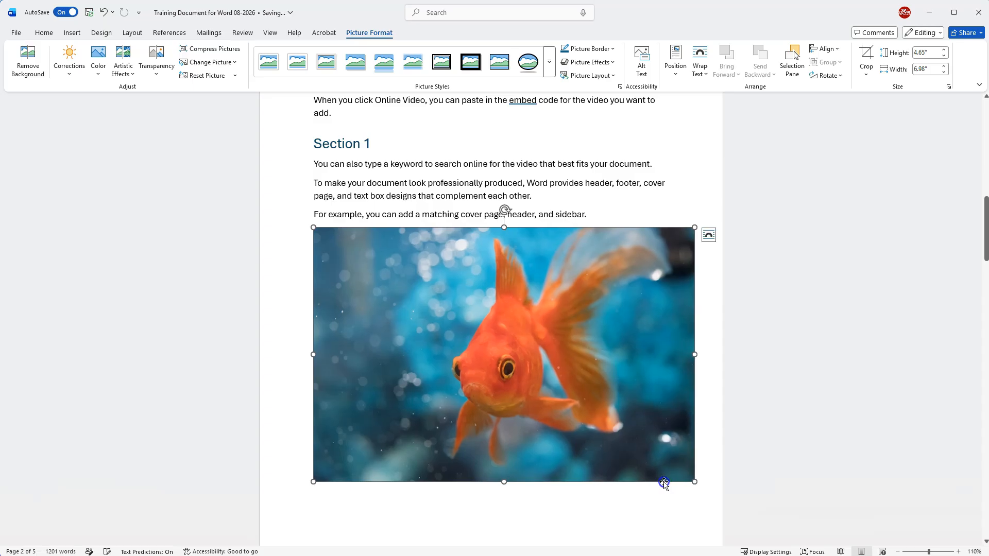
{"action": "left_click", "coordinate": [945, 58]}
{"action": "left_click", "coordinate": [945, 57]}
{"action": "left_click", "coordinate": [945, 72]}
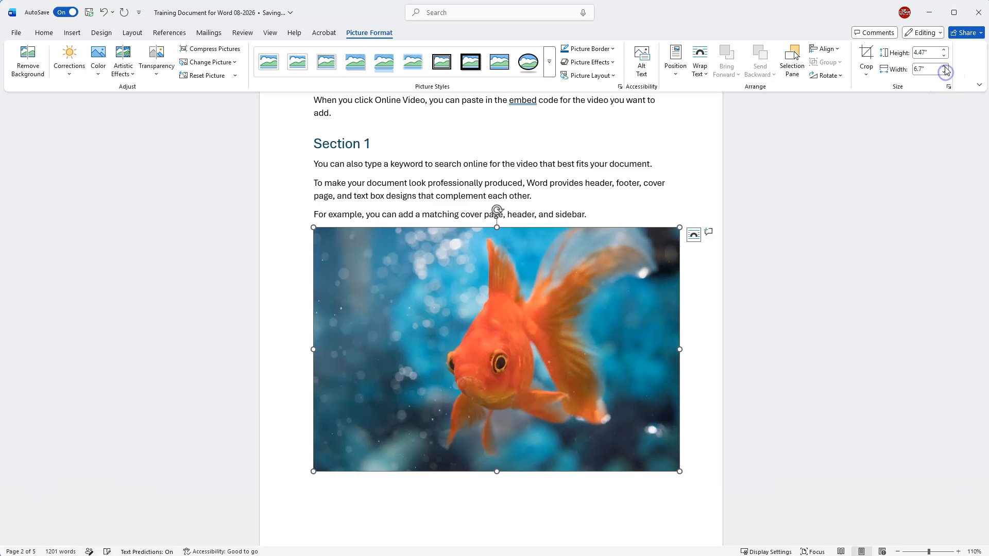
{"action": "left_click", "coordinate": [946, 66]}
{"action": "left_click", "coordinate": [944, 57]}
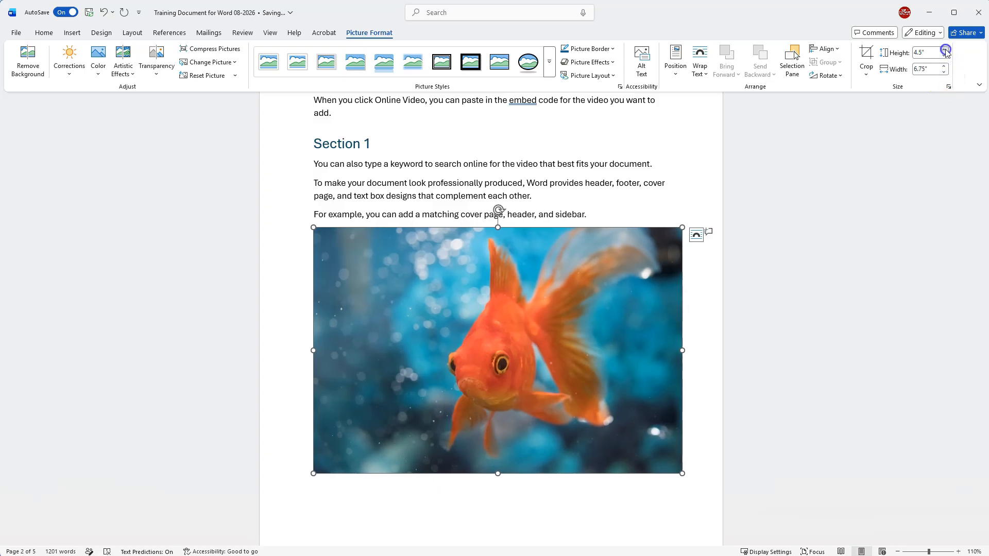
{"action": "left_click", "coordinate": [946, 51]}
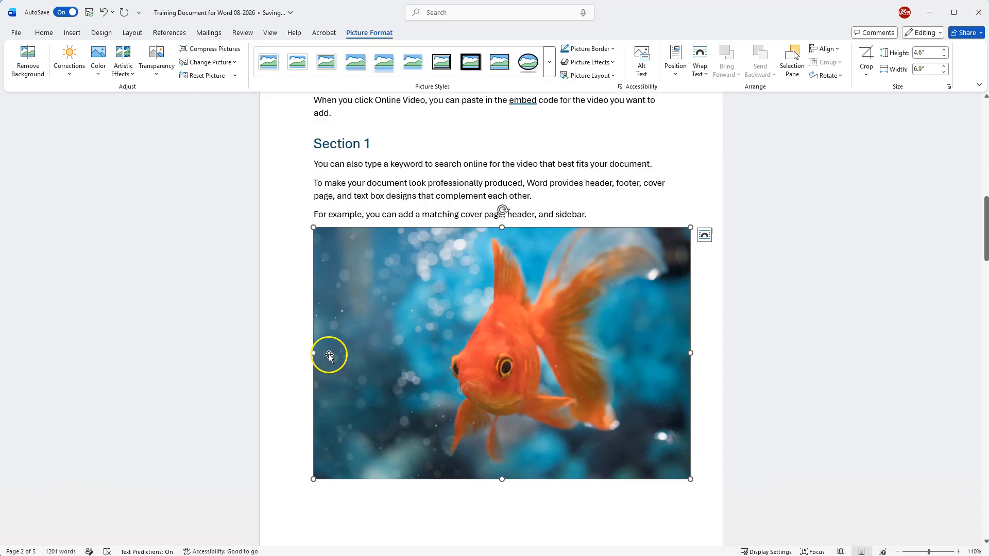
Try cropping the left side of the goldfish picture to a width of about 5.27", and undo the crop.
{"action": "left_click", "coordinate": [868, 52]}
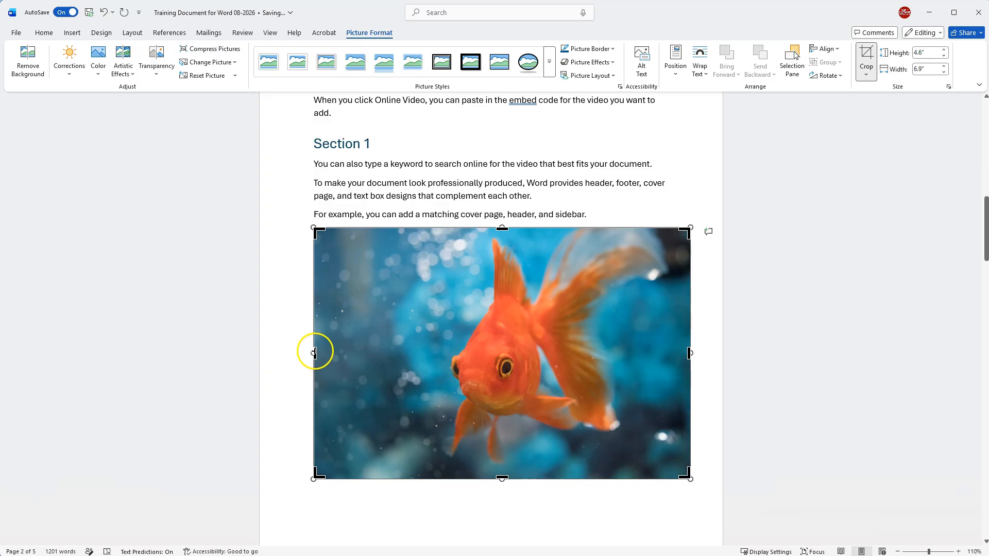
{"action": "left_click_drag", "start_coordinate": [314, 351], "coordinate": [404, 353]}
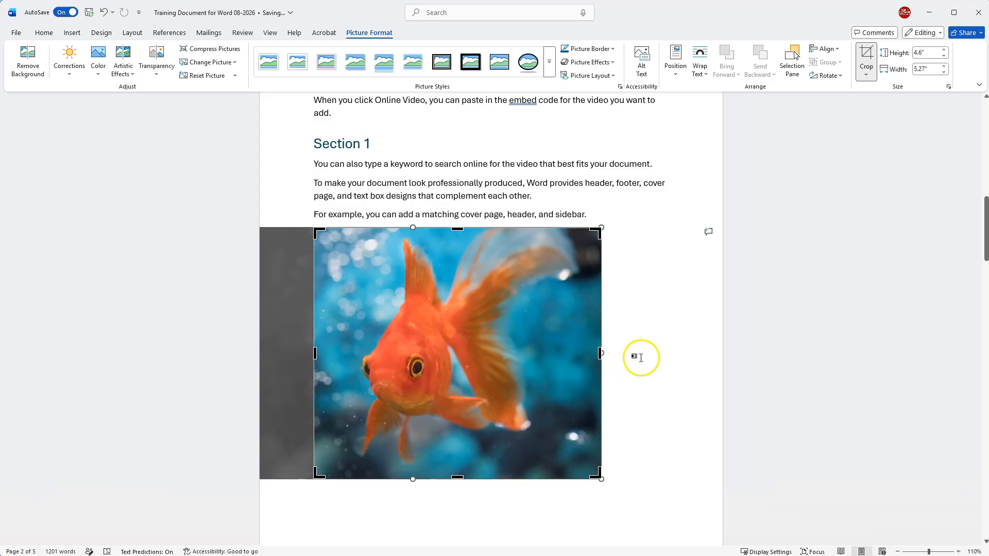
{"action": "left_click", "coordinate": [636, 356]}
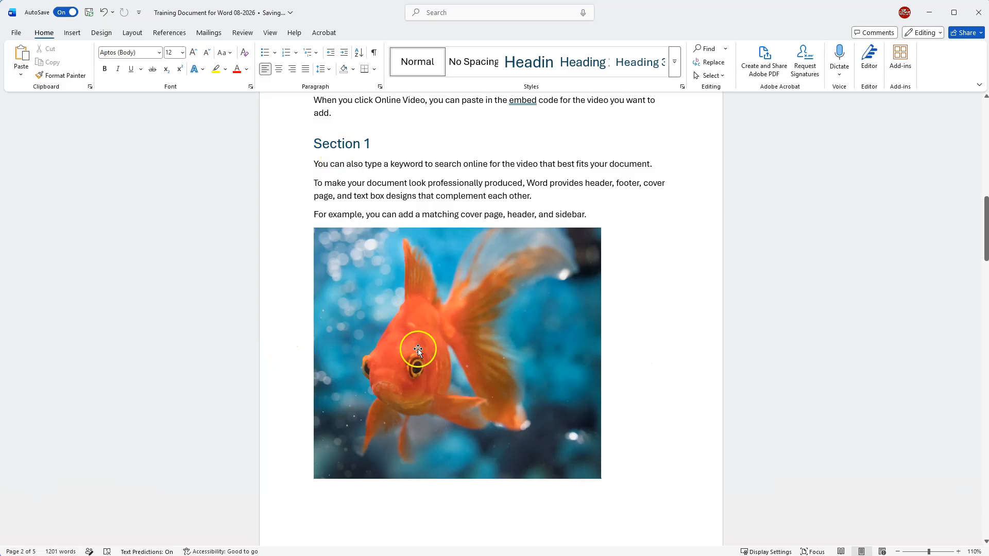
{"action": "left_click", "coordinate": [102, 13]}
Preview the document formatting style sets, including Black & White (Classic), and the Heading 1 style on the document's text.
{"action": "left_click", "coordinate": [101, 34]}
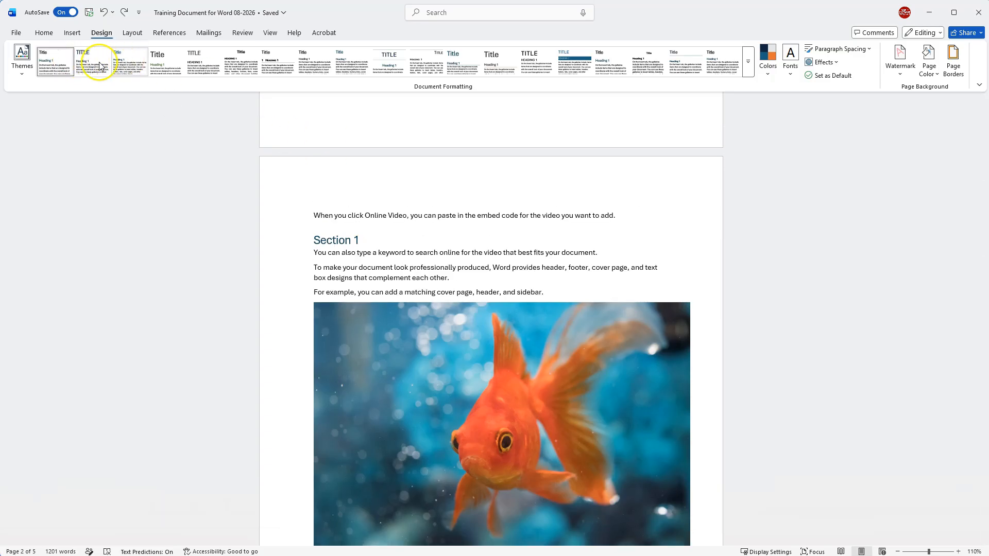
{"action": "left_click", "coordinate": [135, 66]}
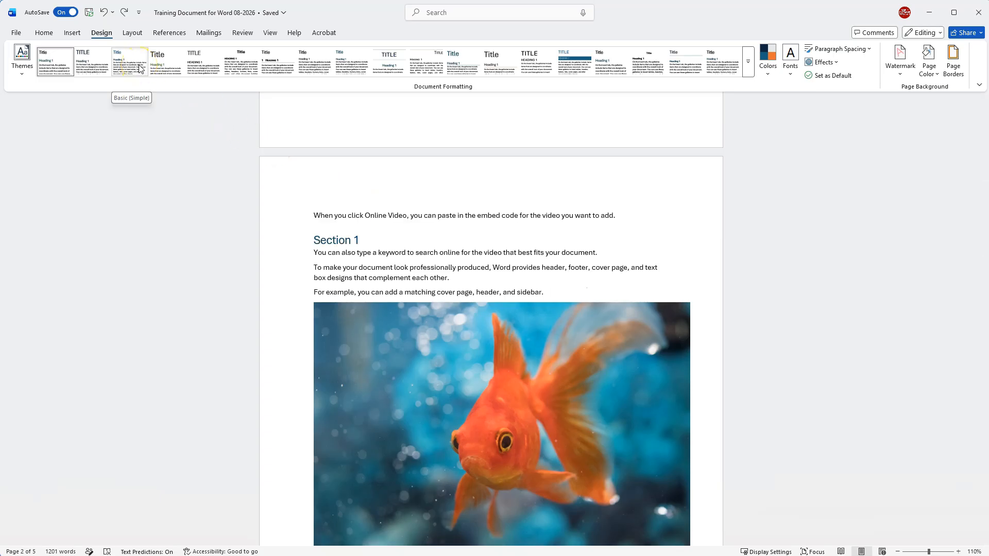
{"action": "scroll", "coordinate": [494, 339], "scroll_direction": "up", "scroll_amount": 10}
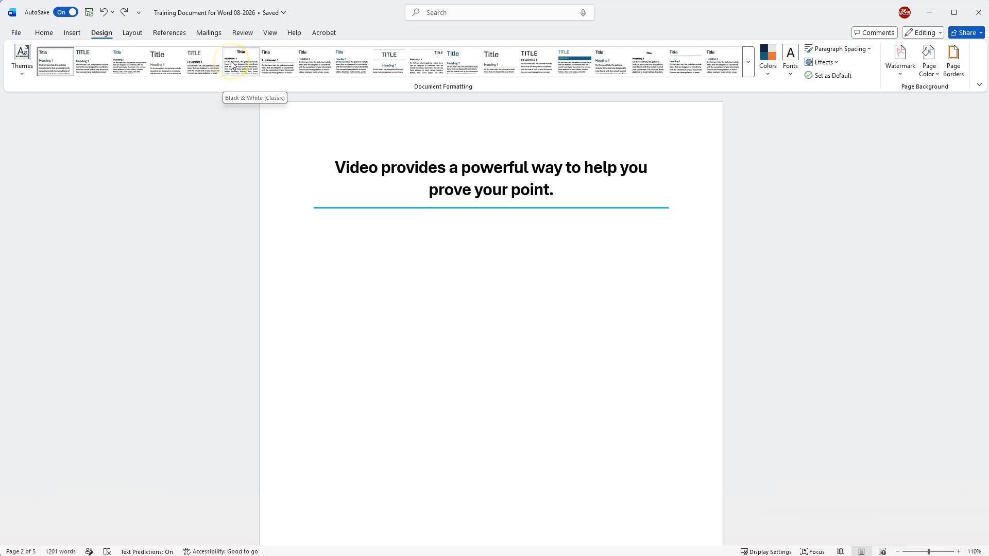
{"action": "left_click", "coordinate": [749, 66]}
{"action": "left_click", "coordinate": [745, 22]}
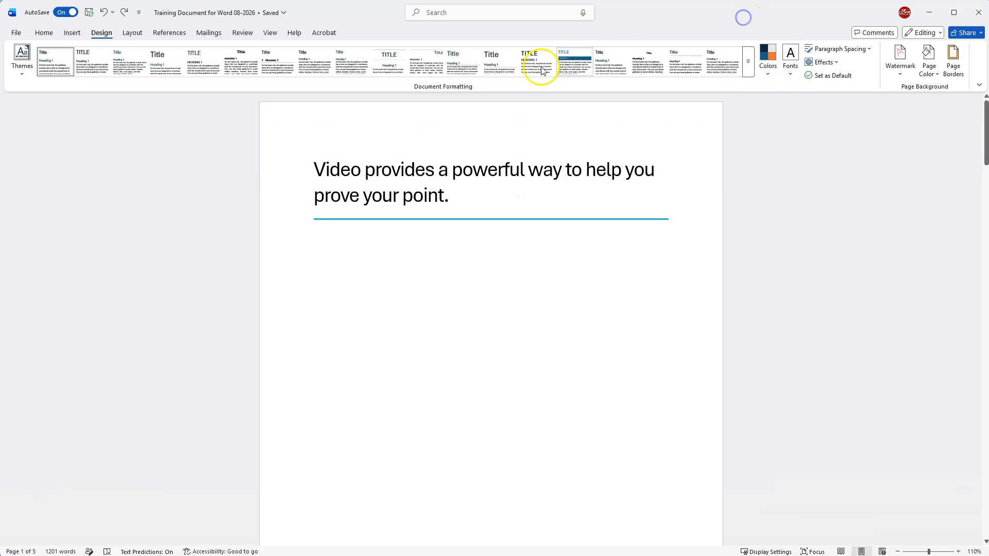
{"action": "left_click", "coordinate": [46, 32]}
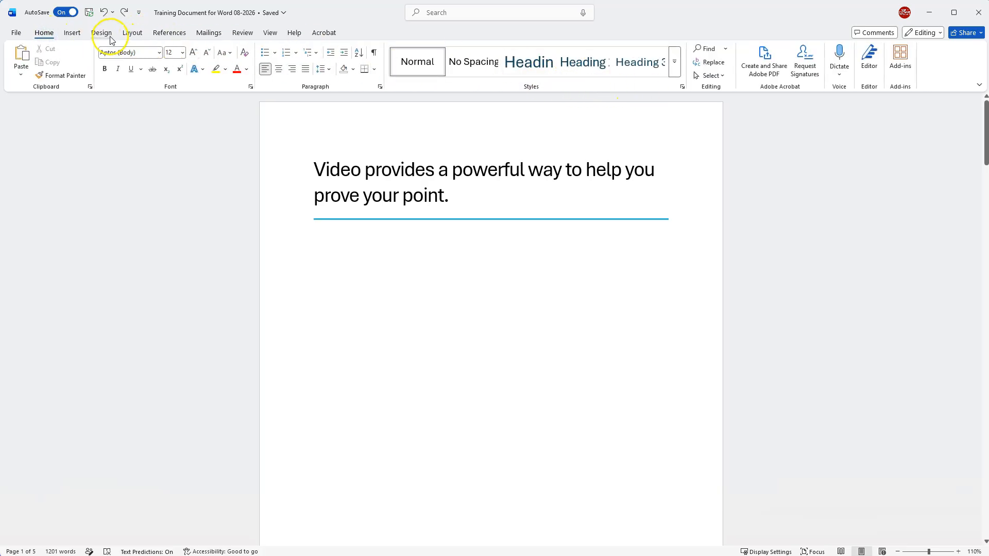
{"action": "left_click", "coordinate": [530, 67]}
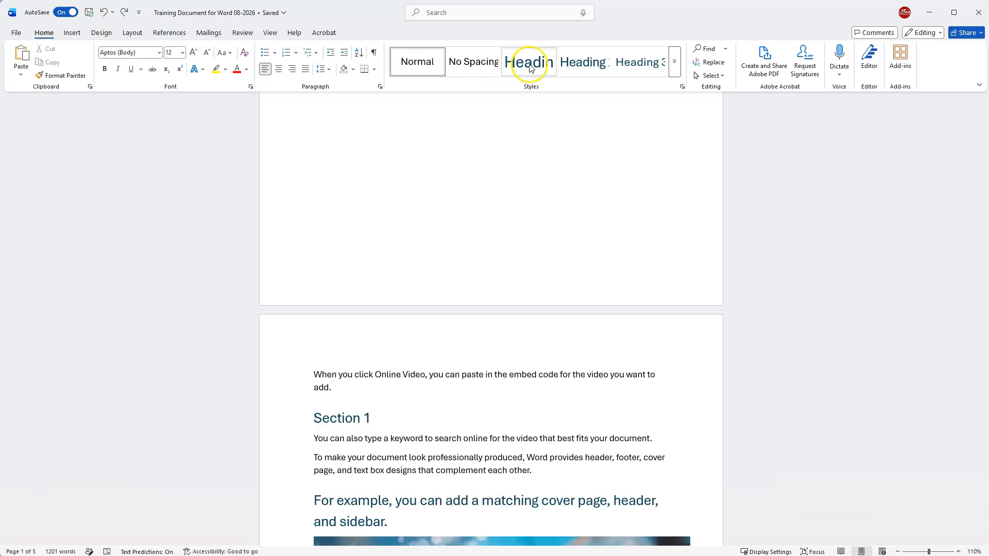
Examine the theme color palettes offered for the document against the Section 1 heading and picture, without choosing one.
{"action": "left_click", "coordinate": [103, 34]}
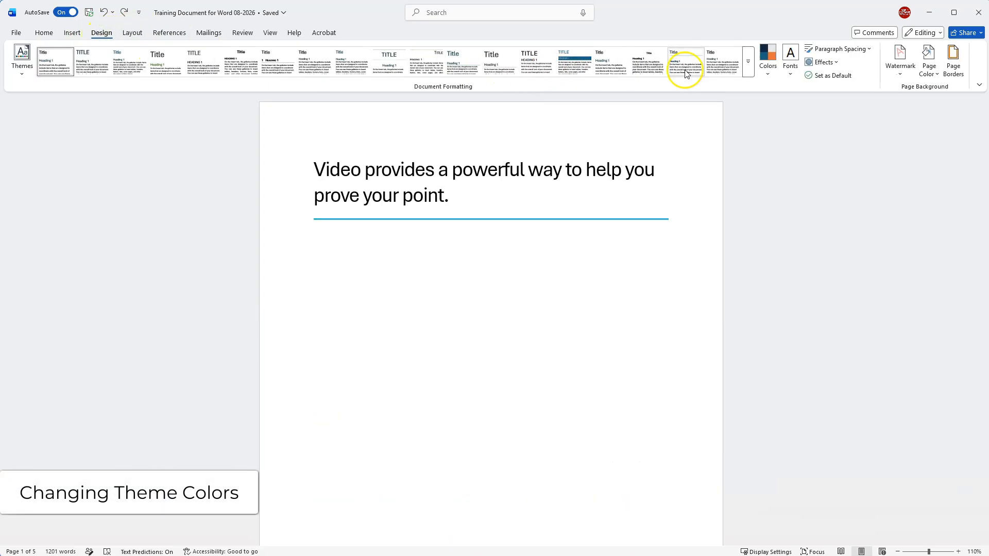
{"action": "left_click", "coordinate": [773, 73]}
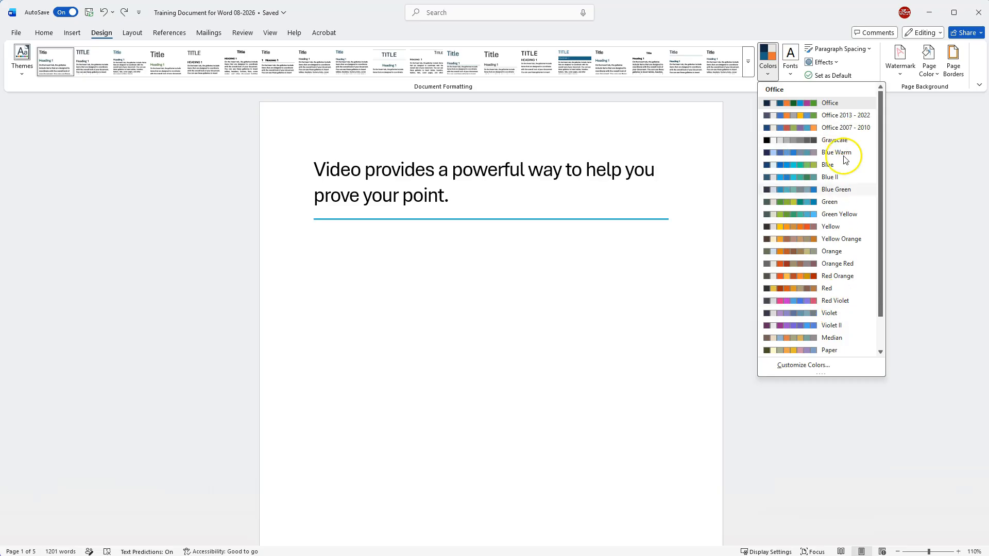
{"action": "scroll", "coordinate": [572, 264], "scroll_direction": "down", "scroll_amount": 7}
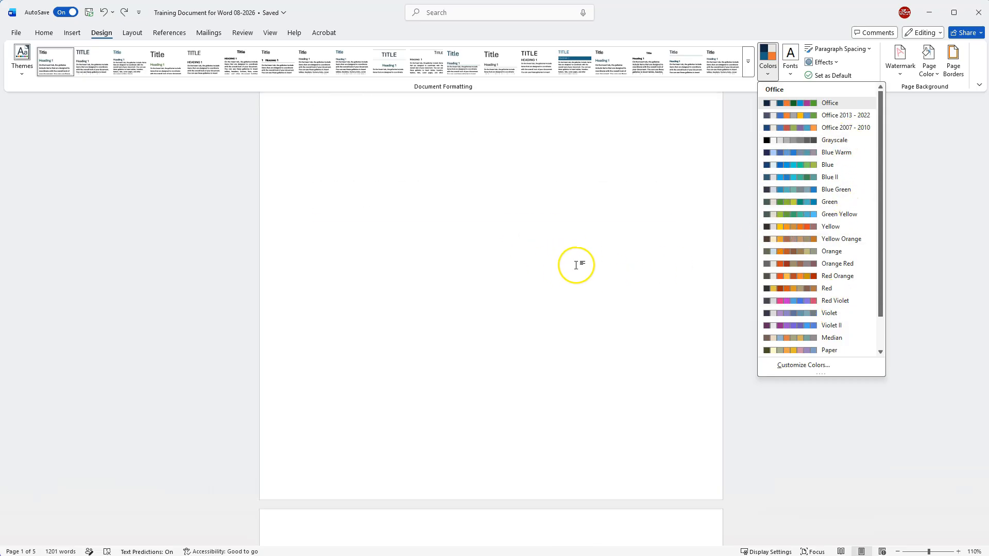
{"action": "scroll", "coordinate": [585, 267], "scroll_direction": "down", "scroll_amount": 6}
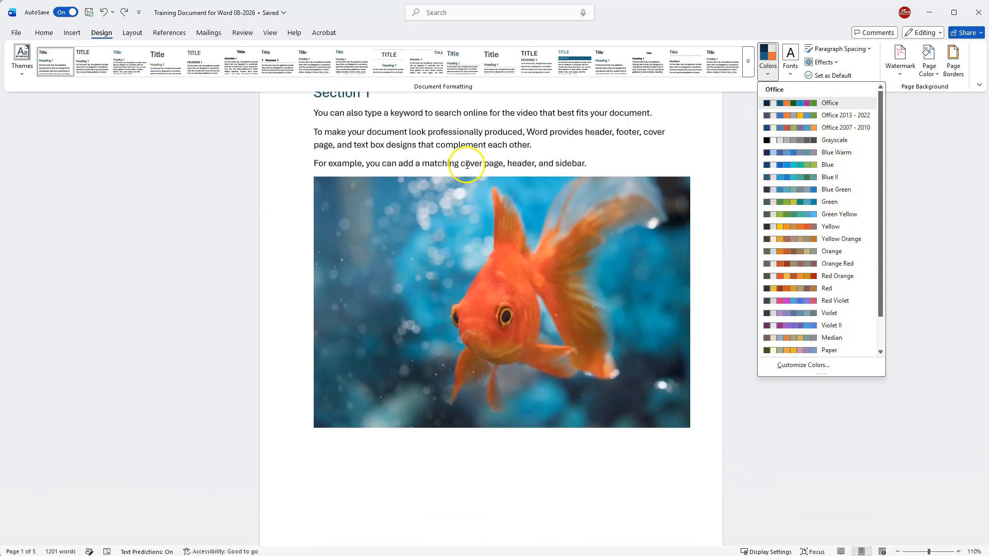
{"action": "scroll", "coordinate": [689, 160], "scroll_direction": "up", "scroll_amount": 1}
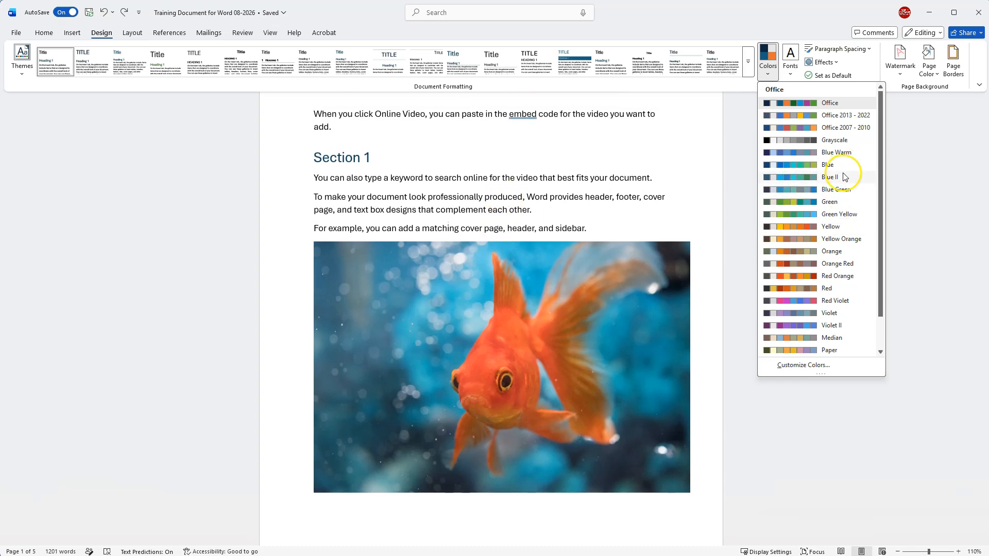
{"action": "left_click", "coordinate": [829, 21]}
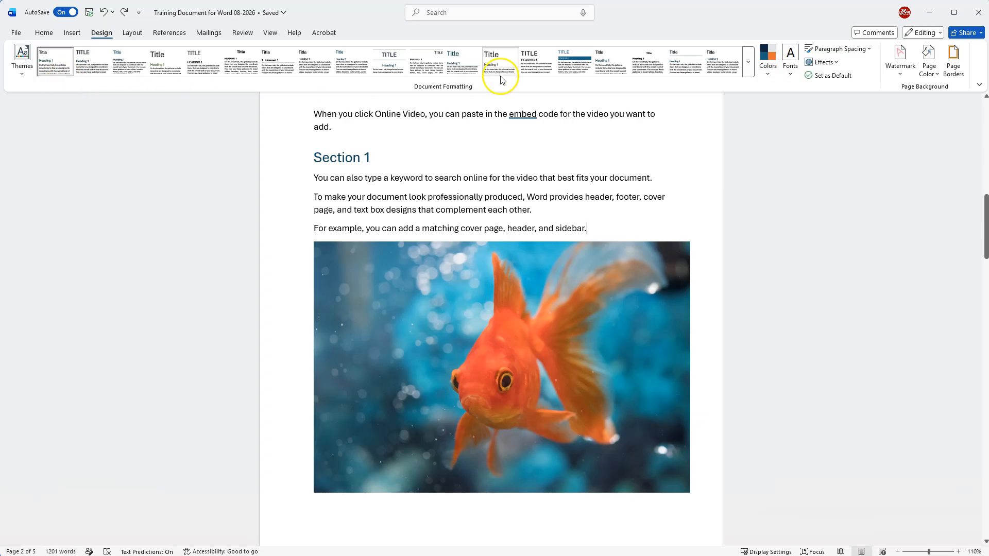
Preview the Office 2013 - 2022 theme on the Section 1 page without applying it.
{"action": "left_click", "coordinate": [22, 67]}
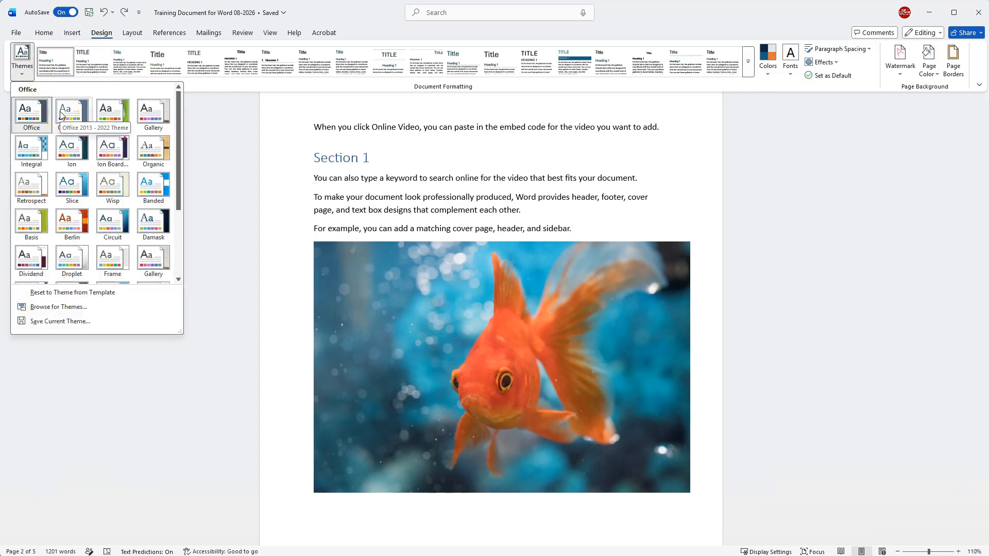
{"action": "left_click", "coordinate": [729, 35]}
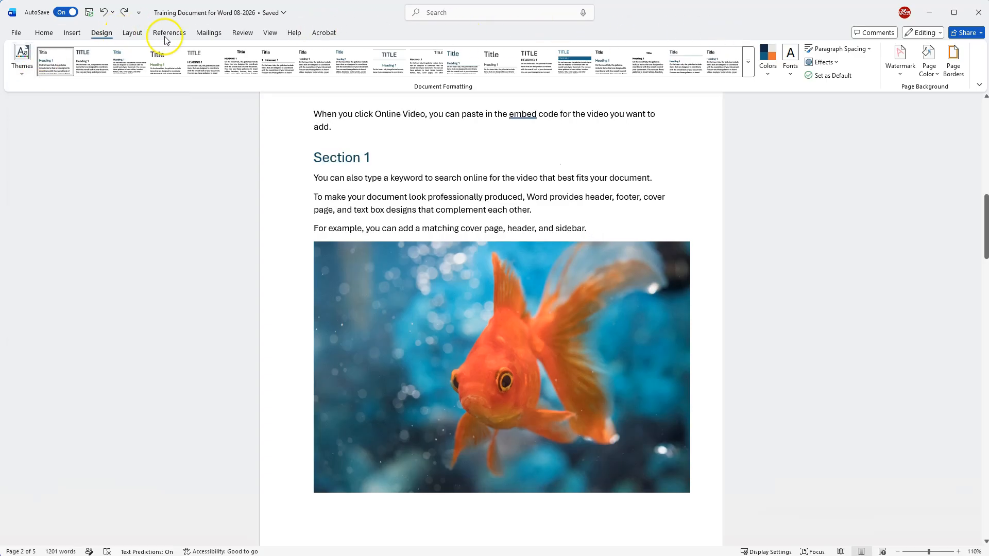
{"action": "scroll", "coordinate": [451, 172], "scroll_direction": "up", "scroll_amount": 2}
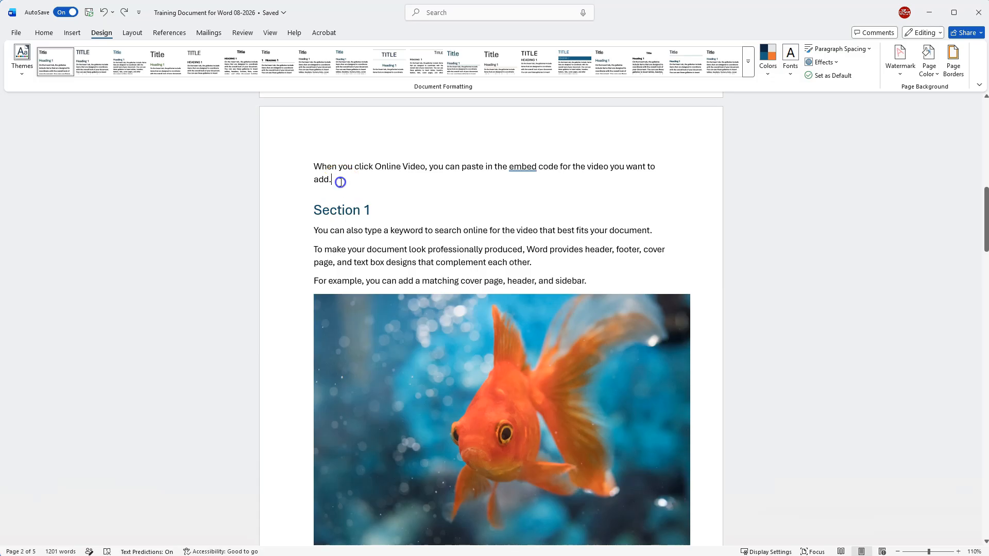
Apply the Narrow margin preset, 0.5" on every side, to the document and check the title and Section 1 pages.
{"action": "left_click", "coordinate": [132, 33]}
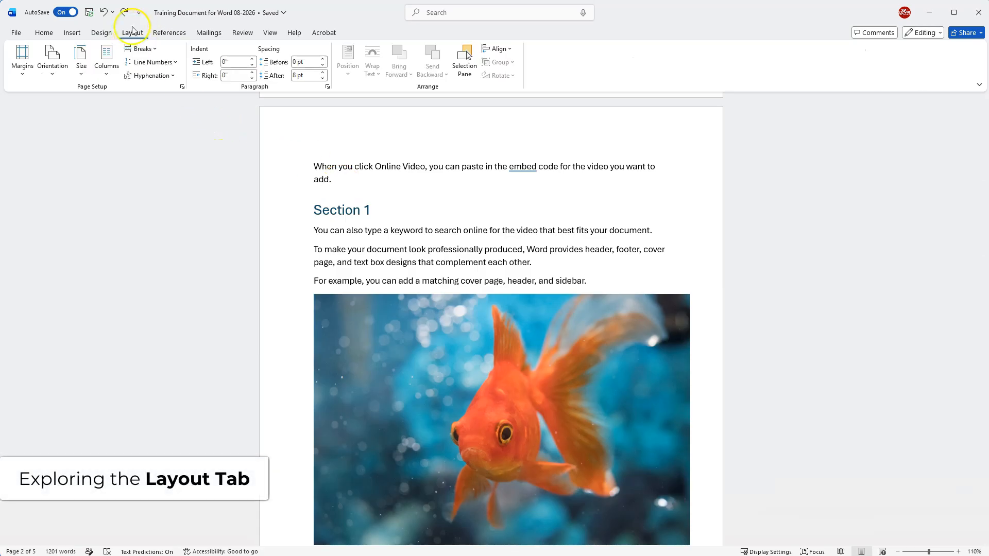
{"action": "scroll", "coordinate": [435, 214], "scroll_direction": "down", "scroll_amount": 10}
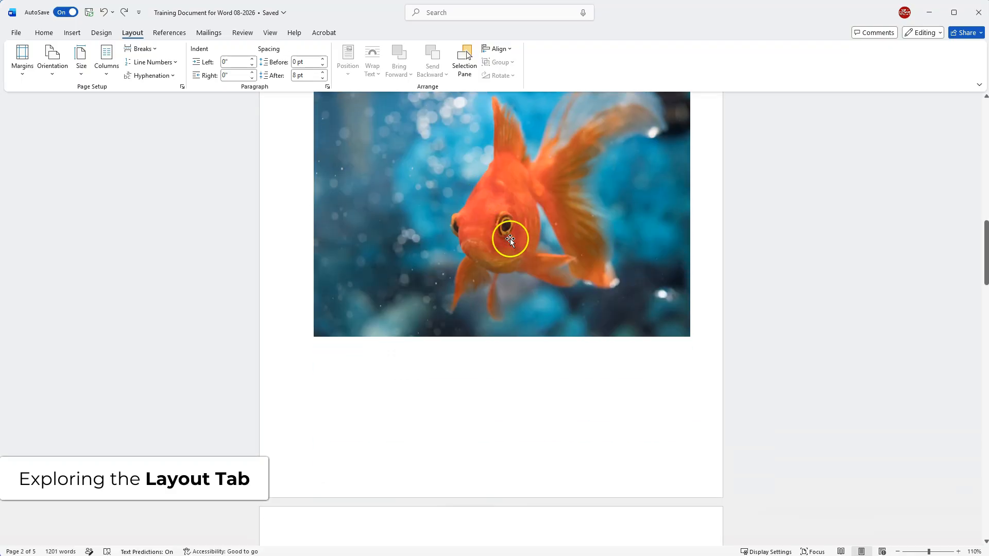
{"action": "scroll", "coordinate": [534, 247], "scroll_direction": "down", "scroll_amount": 3}
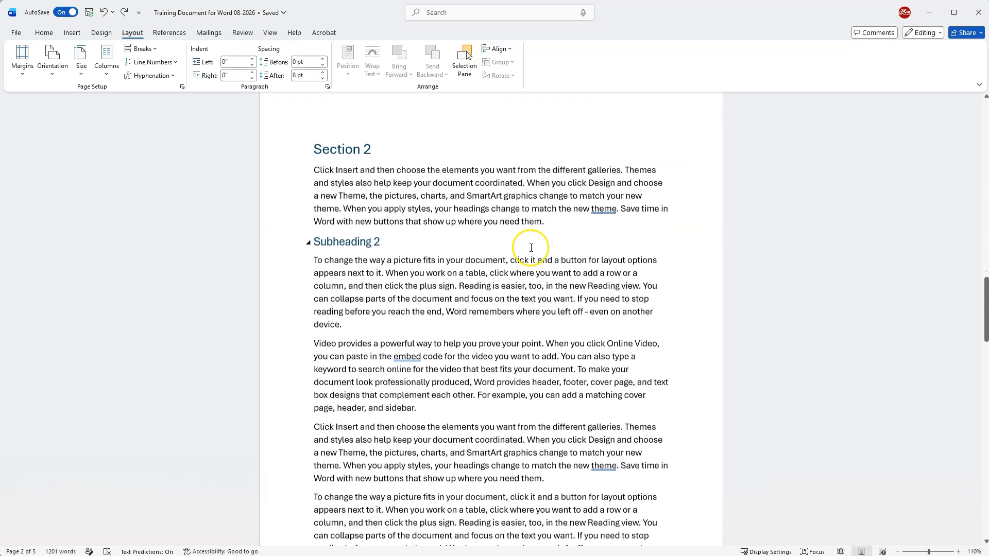
{"action": "scroll", "coordinate": [490, 255], "scroll_direction": "up", "scroll_amount": 1}
{"action": "scroll", "coordinate": [490, 255], "scroll_direction": "down", "scroll_amount": 1}
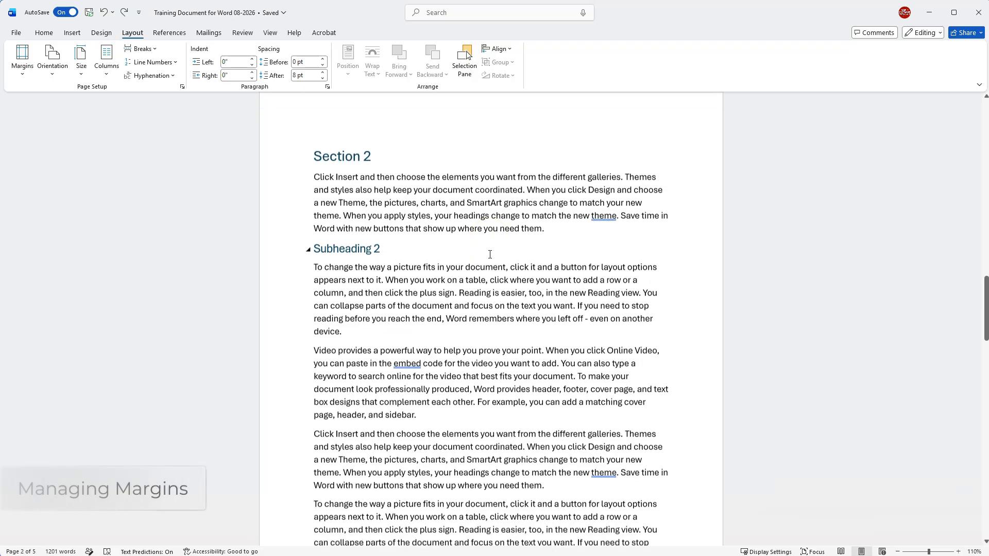
{"action": "left_click_drag", "start_coordinate": [985, 301], "coordinate": [985, 298]}
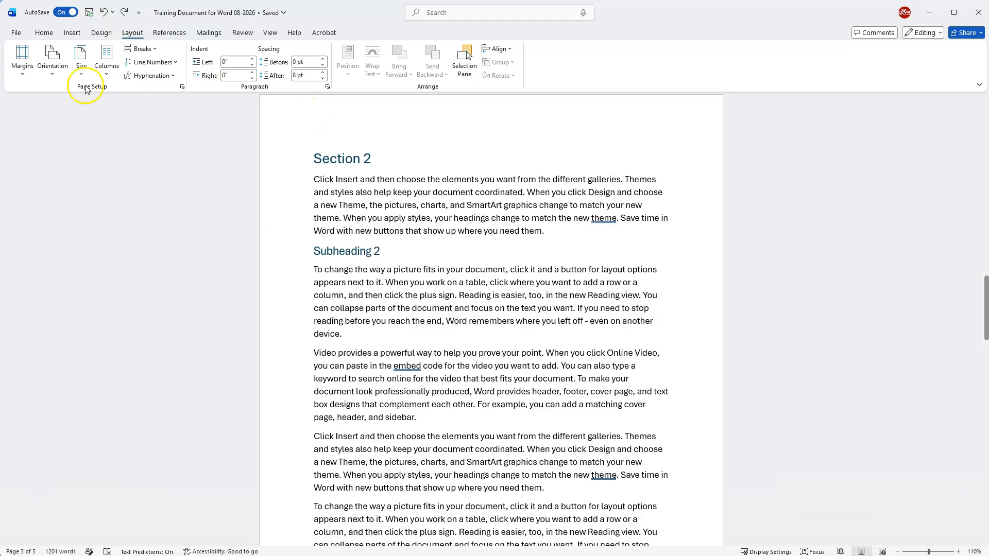
{"action": "left_click", "coordinate": [23, 77]}
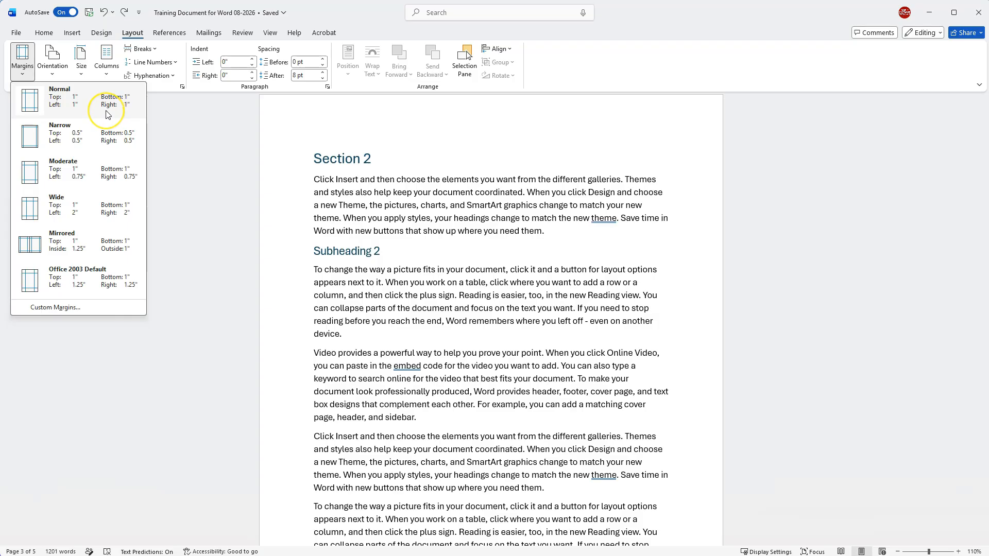
{"action": "left_click", "coordinate": [90, 142]}
{"action": "scroll", "coordinate": [464, 229], "scroll_direction": "up", "scroll_amount": 3}
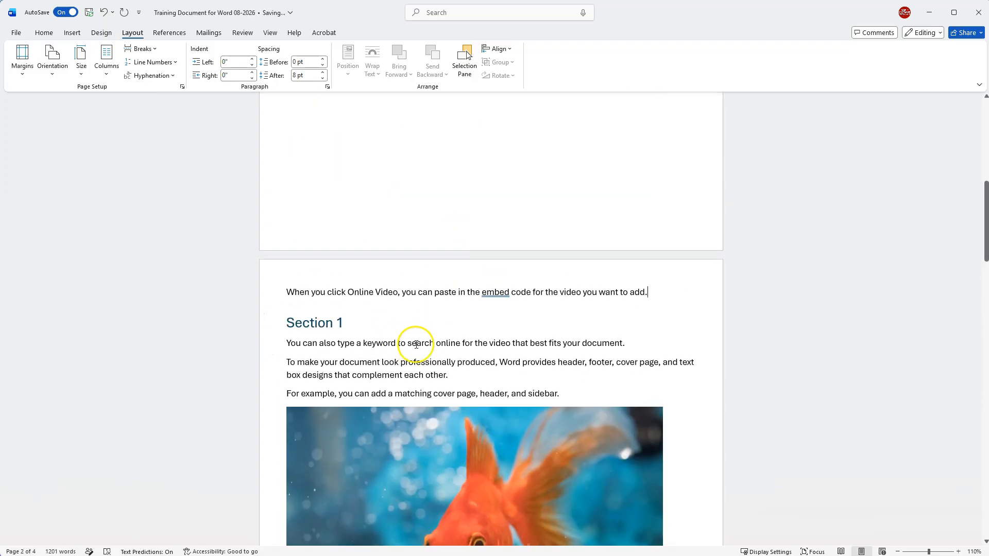
{"action": "scroll", "coordinate": [415, 299], "scroll_direction": "up", "scroll_amount": 5}
{"action": "scroll", "coordinate": [425, 327], "scroll_direction": "up", "scroll_amount": 5}
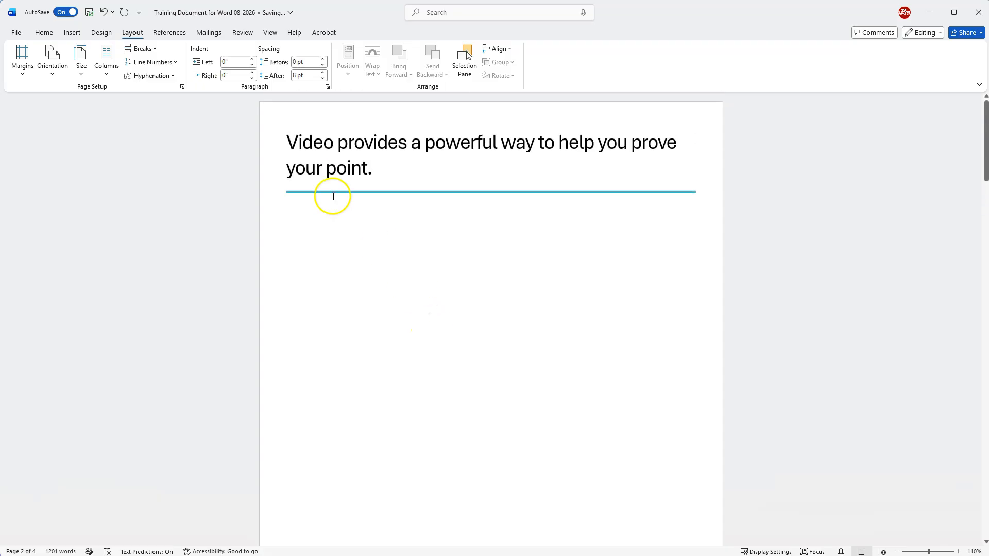
{"action": "scroll", "coordinate": [980, 172], "scroll_direction": "down", "scroll_amount": 10}
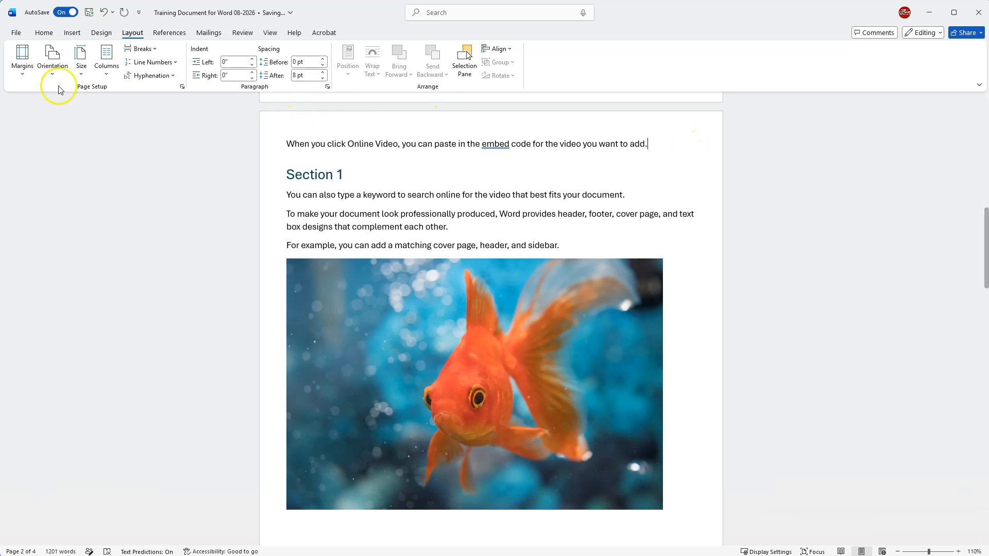
Examine the custom margin settings in Page Setup and close them without making changes.
{"action": "left_click", "coordinate": [23, 72]}
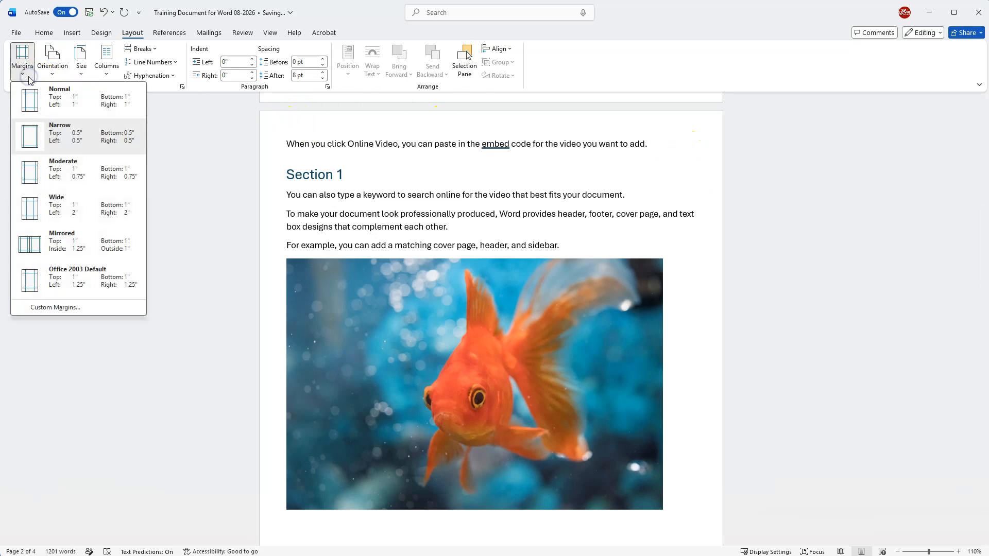
{"action": "left_click", "coordinate": [65, 309]}
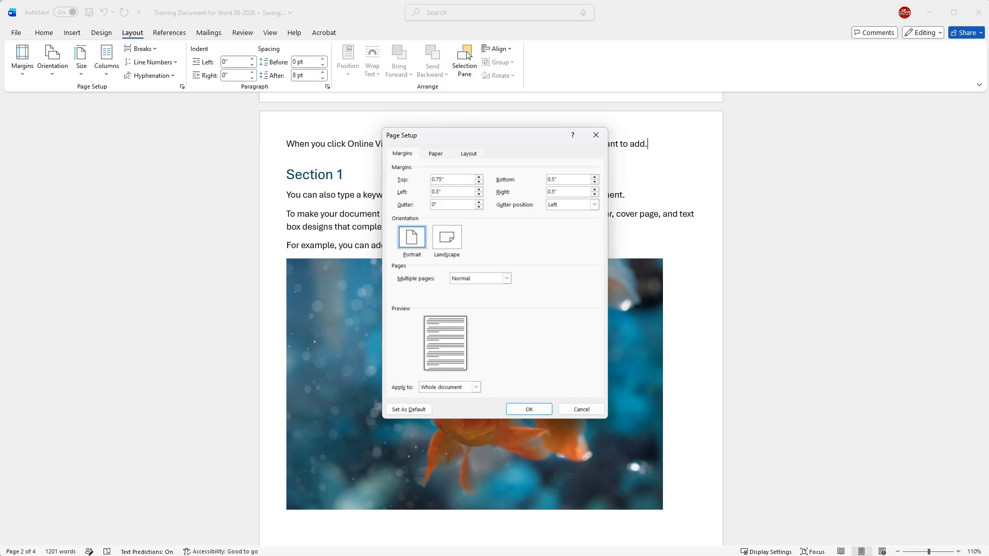
{"action": "left_click", "coordinate": [581, 410]}
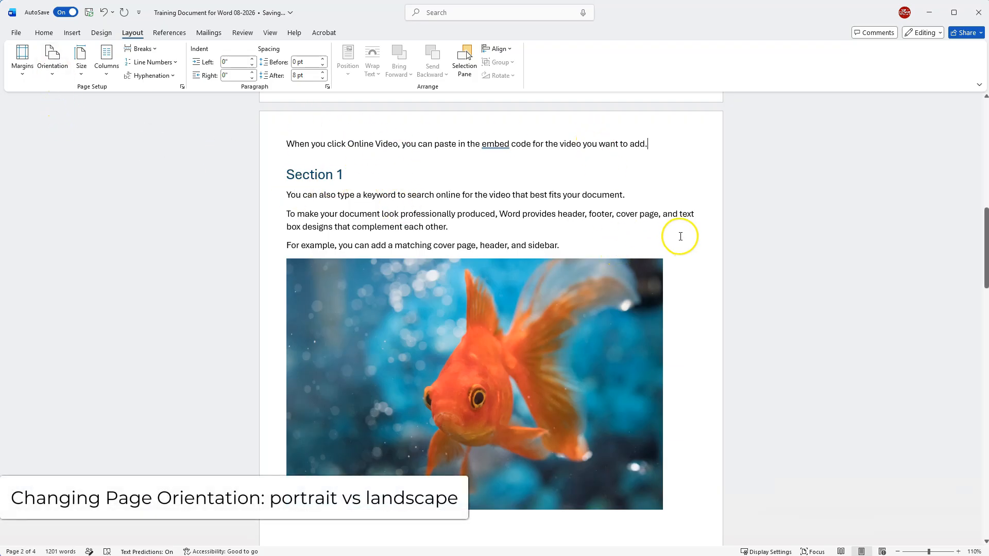
Change the page orientation to Landscape and reduce the zoom to 90% to see the Section 1 page.
{"action": "scroll", "coordinate": [696, 237], "scroll_direction": "down", "scroll_amount": 1}
{"action": "scroll", "coordinate": [697, 237], "scroll_direction": "up", "scroll_amount": 1}
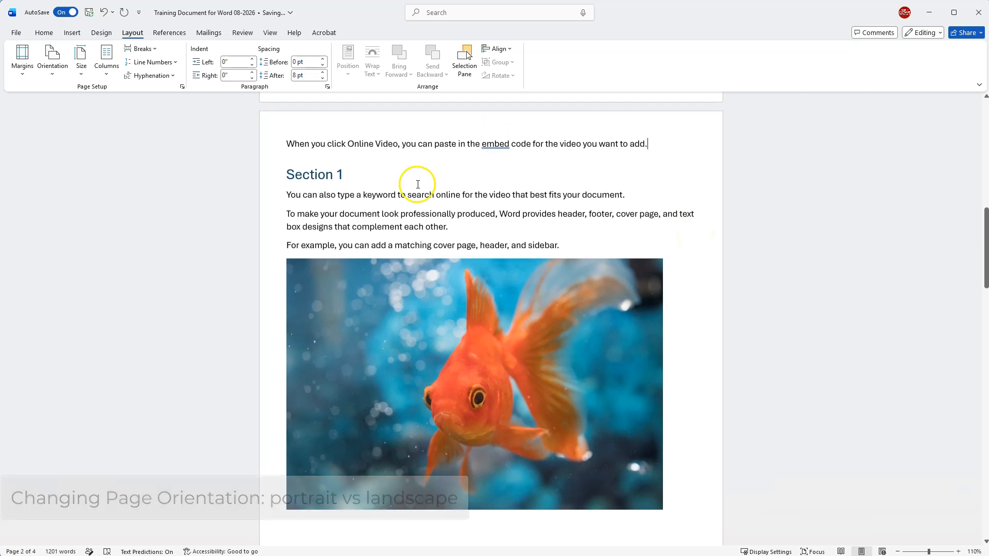
{"action": "left_click", "coordinate": [55, 56]}
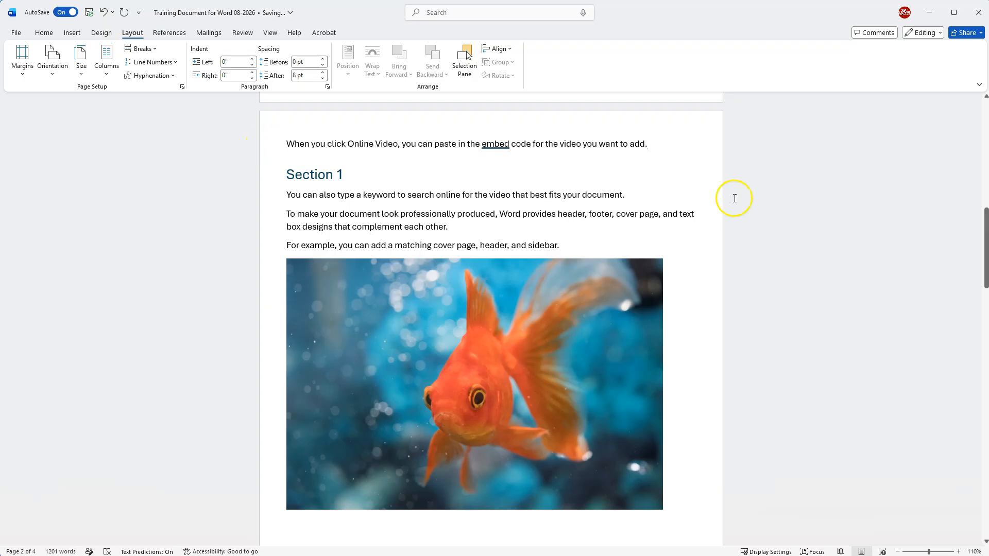
{"action": "left_click", "coordinate": [55, 77]}
{"action": "left_click", "coordinate": [76, 115]}
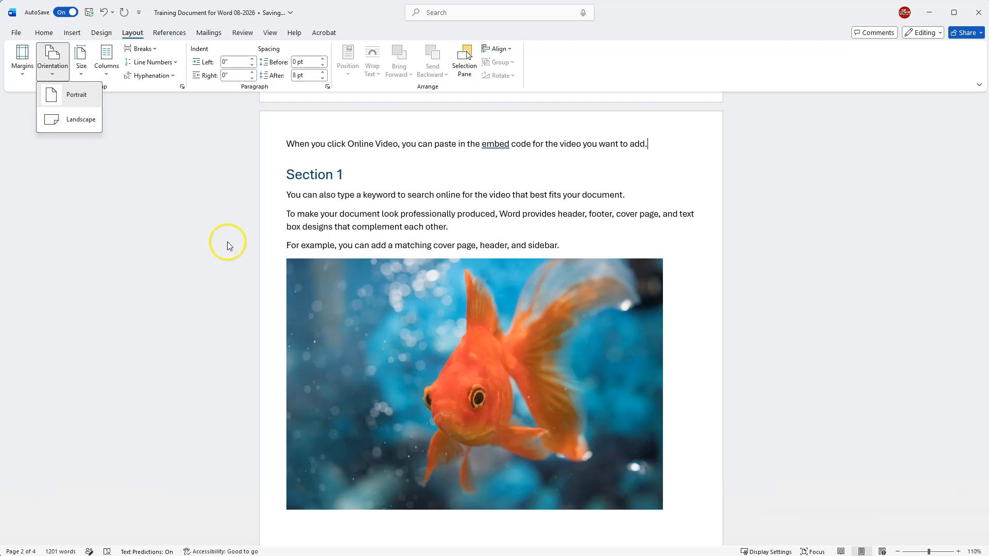
{"action": "left_click", "coordinate": [81, 119]}
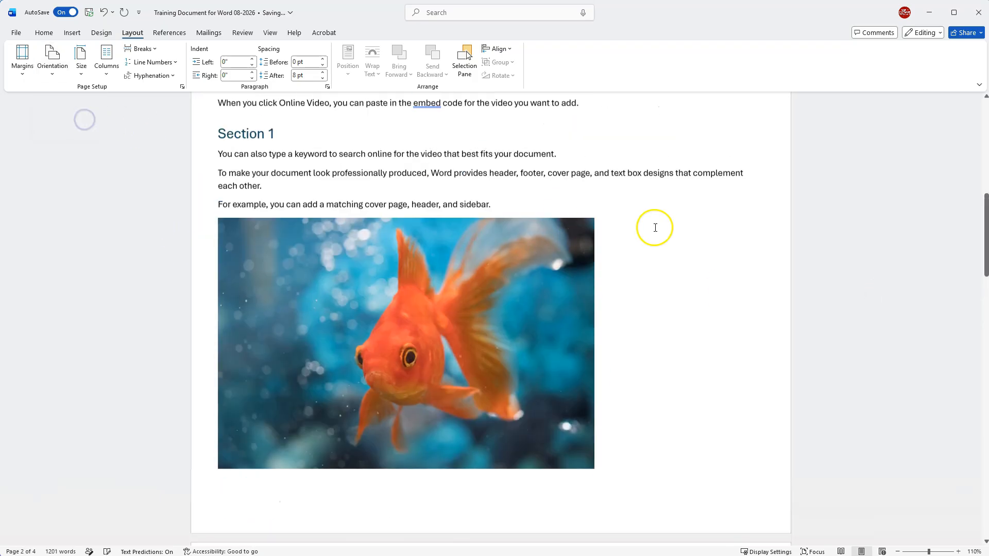
{"action": "scroll", "coordinate": [636, 301], "scroll_direction": "down", "scroll_amount": 1}
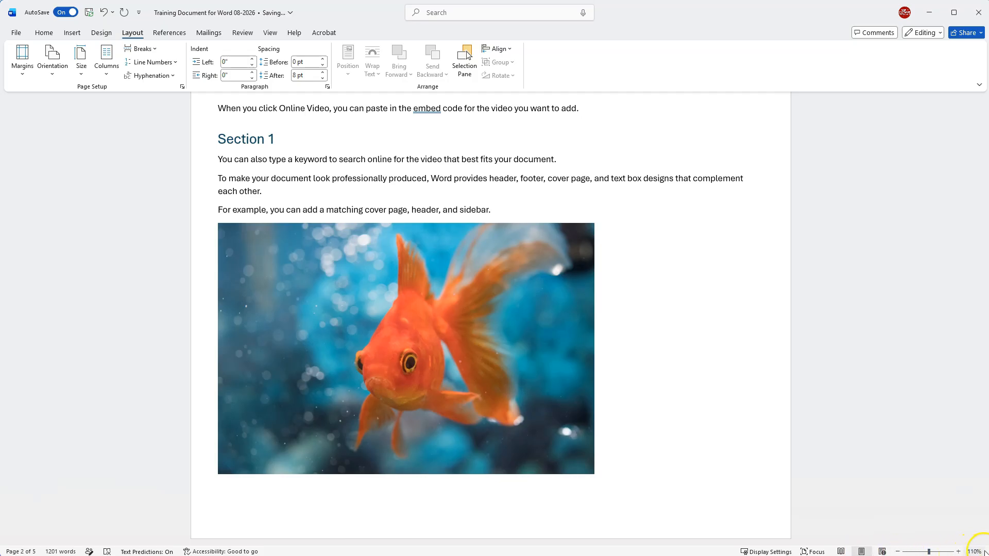
{"action": "left_click", "coordinate": [898, 552]}
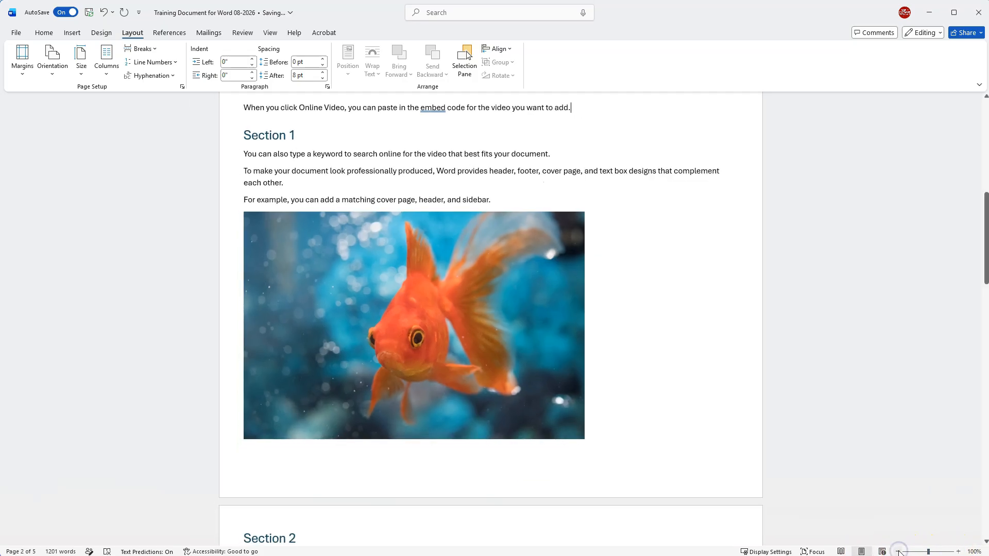
{"action": "left_click", "coordinate": [898, 552]}
{"action": "scroll", "coordinate": [843, 404], "scroll_direction": "up", "scroll_amount": 1}
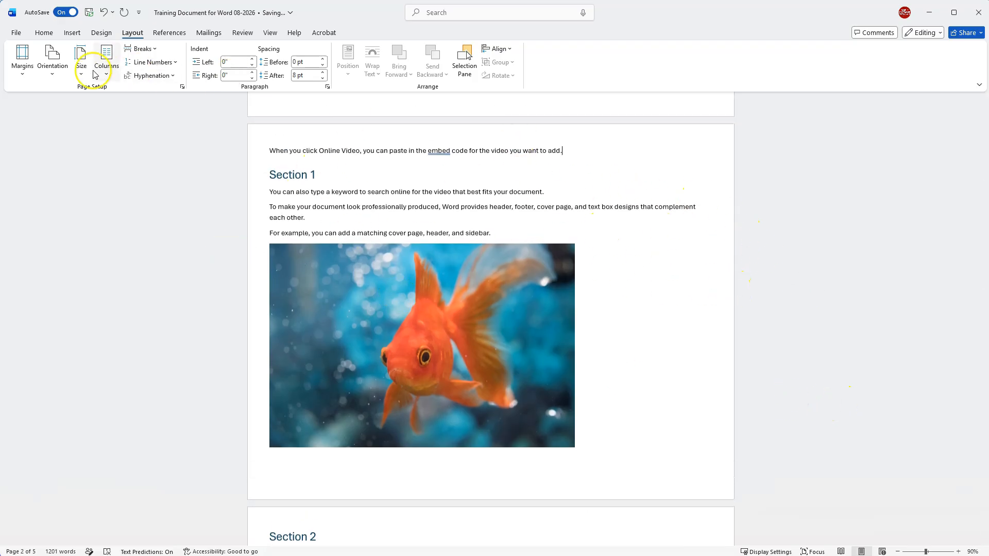
Return the document's page orientation to Portrait and check the goldfish picture page.
{"action": "left_click", "coordinate": [55, 70]}
{"action": "left_click", "coordinate": [69, 97]}
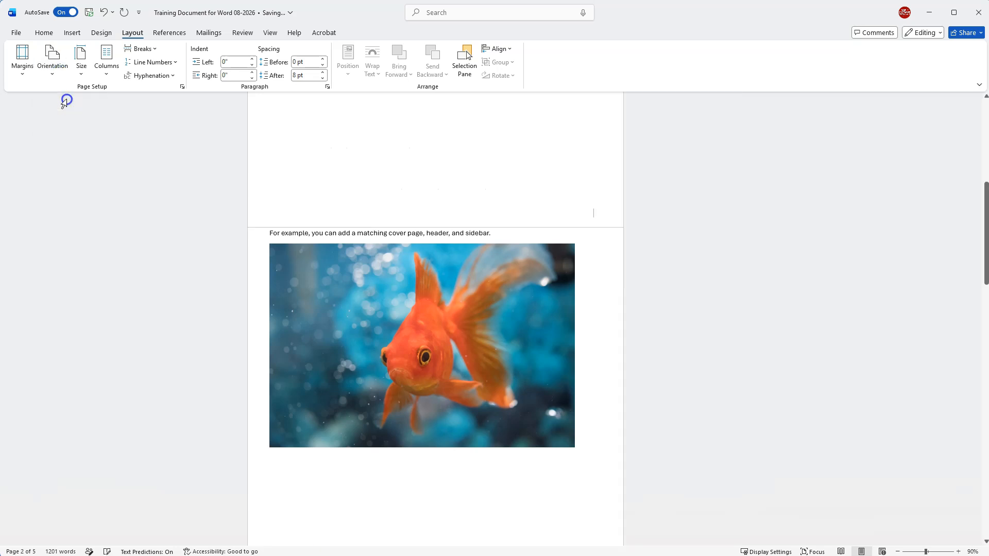
{"action": "scroll", "coordinate": [687, 298], "scroll_direction": "down", "scroll_amount": 3}
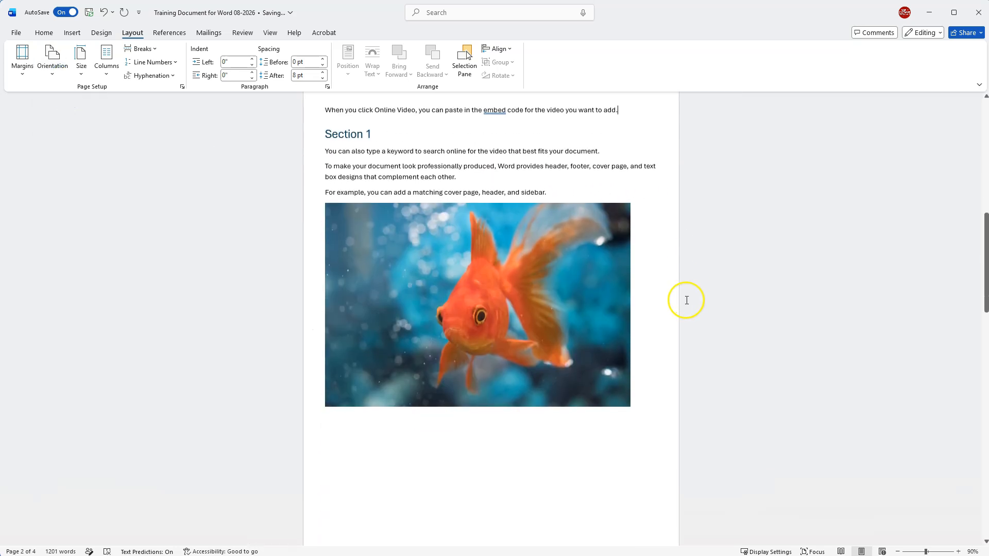
Examine the available paper sizes for the document, such as Letter, without choosing one.
{"action": "scroll", "coordinate": [686, 297], "scroll_direction": "up", "scroll_amount": 3}
{"action": "left_click", "coordinate": [81, 72]}
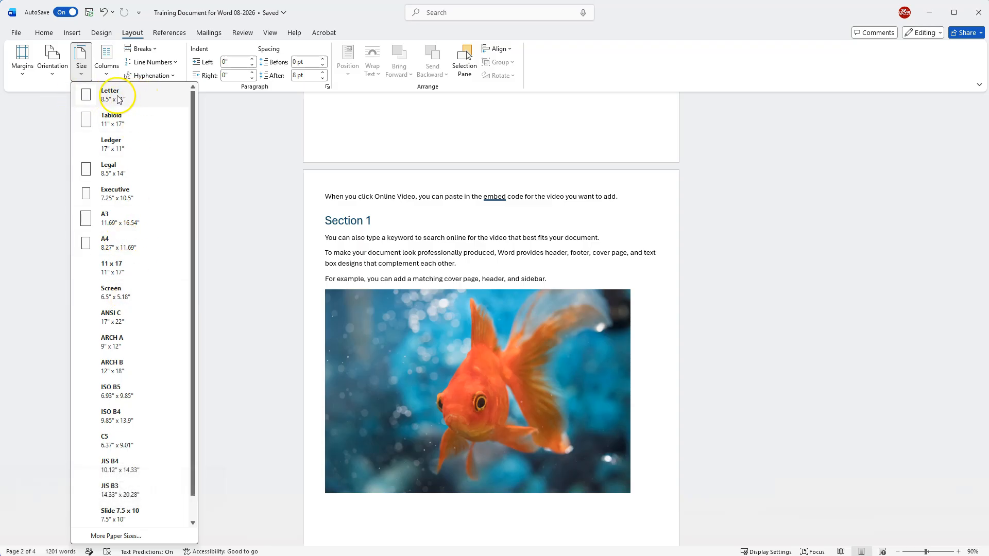
{"action": "left_click", "coordinate": [264, 119]}
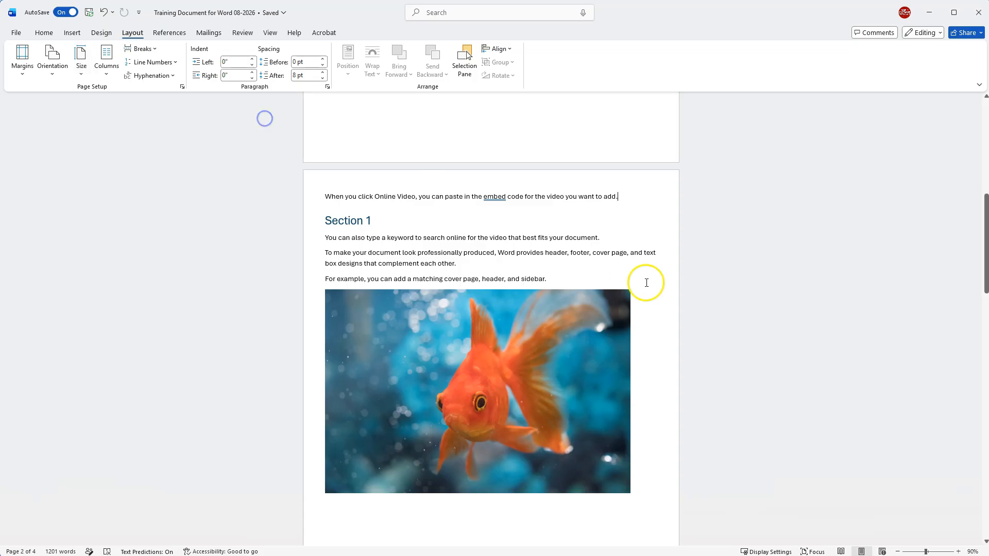
Arrange the second and third paragraphs under Subheading 2 in two columns.
{"action": "scroll", "coordinate": [541, 270], "scroll_direction": "down", "scroll_amount": 8}
{"action": "scroll", "coordinate": [639, 292], "scroll_direction": "down", "scroll_amount": 10}
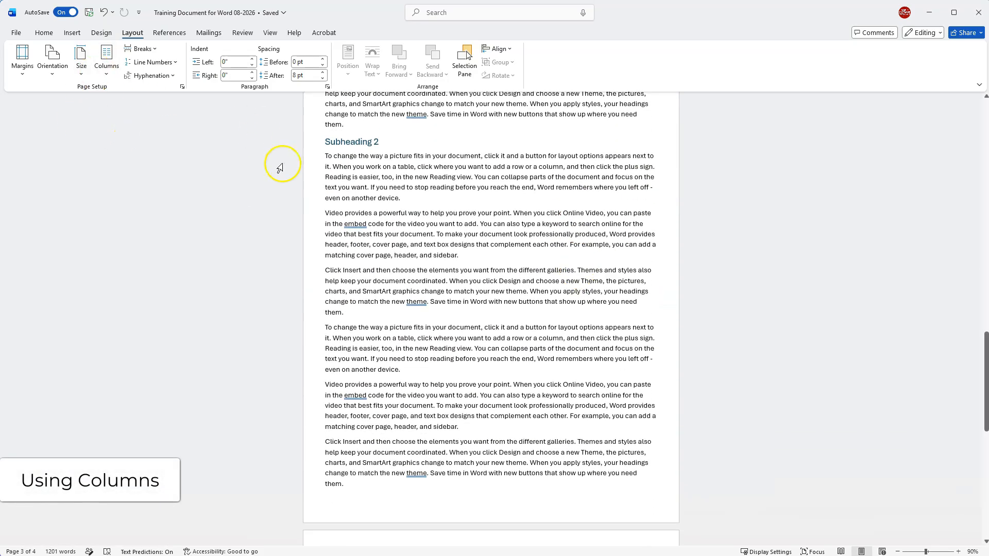
{"action": "left_click", "coordinate": [349, 312]}
{"action": "left_click_drag", "start_coordinate": [349, 312], "coordinate": [322, 212]}
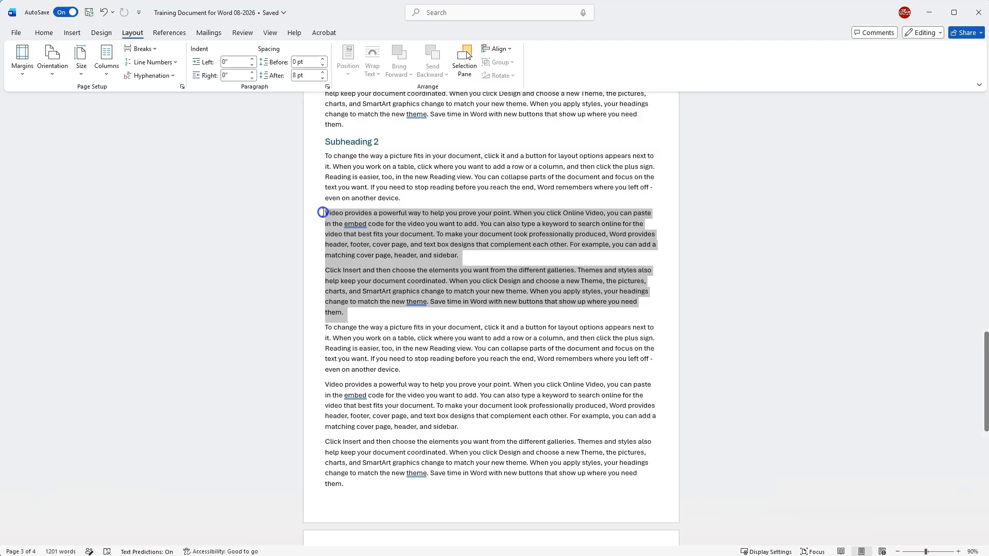
{"action": "left_click_drag", "start_coordinate": [322, 213], "coordinate": [323, 212]}
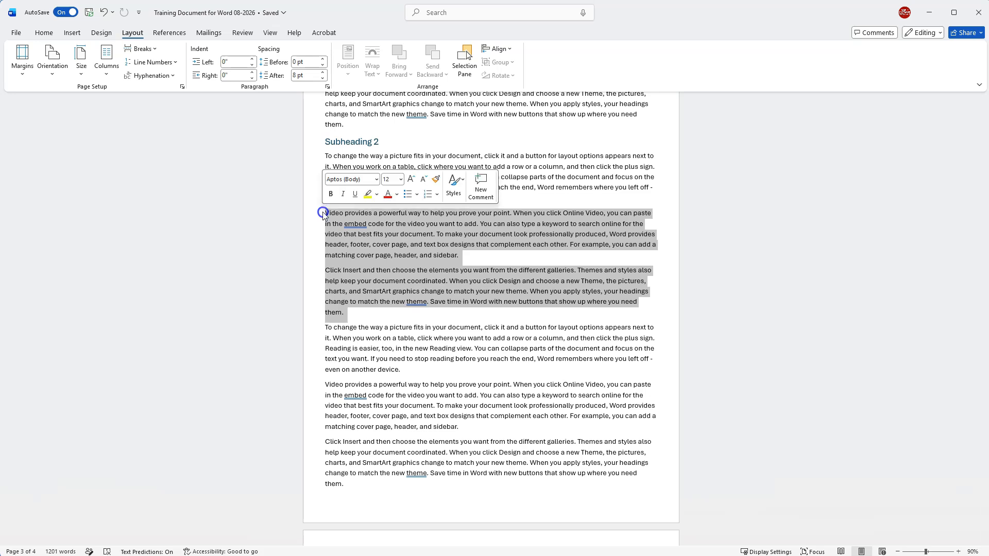
{"action": "left_click", "coordinate": [107, 77]}
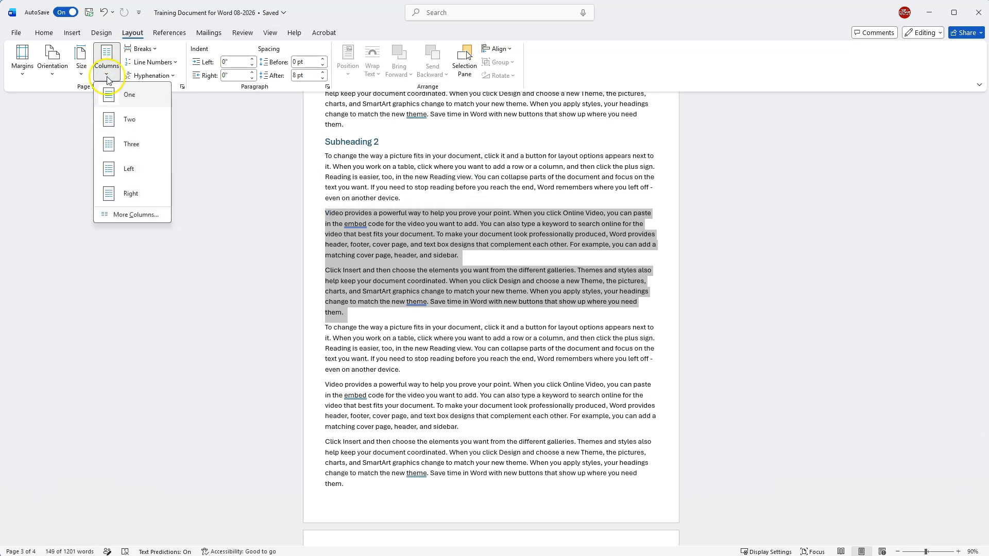
{"action": "left_click", "coordinate": [129, 120]}
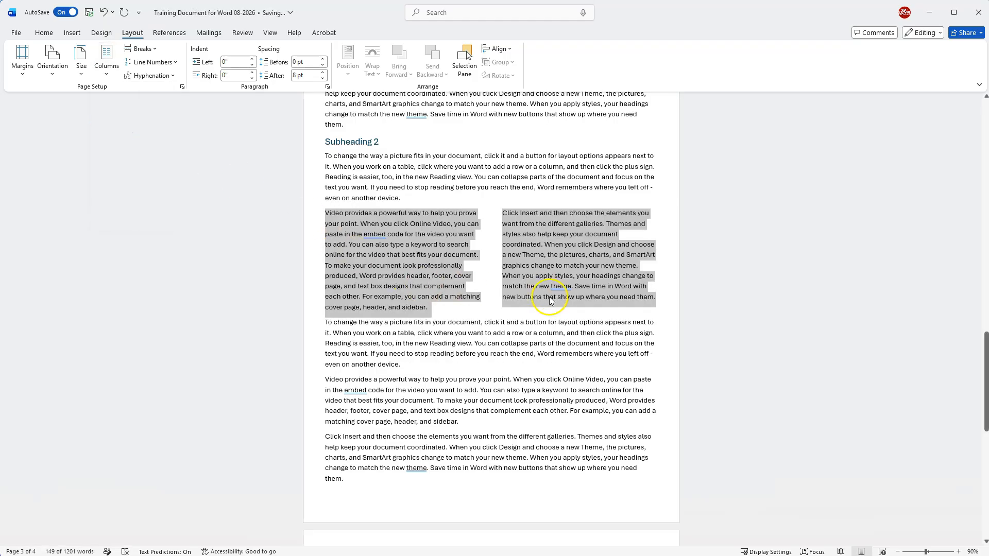
{"action": "left_click", "coordinate": [434, 309]}
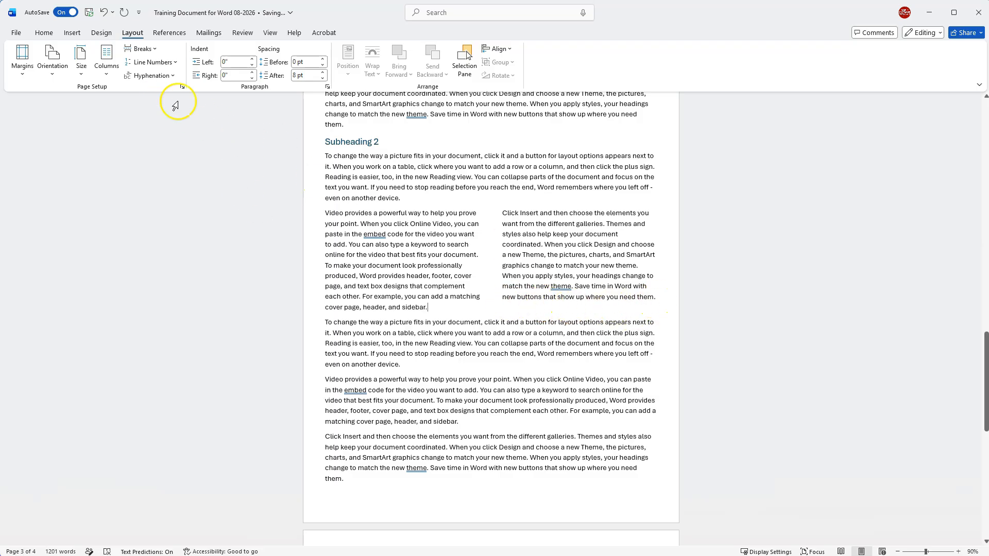
Undo the two-column layout and arrange the same two paragraphs under Subheading 2 in three columns.
{"action": "left_click", "coordinate": [103, 12]}
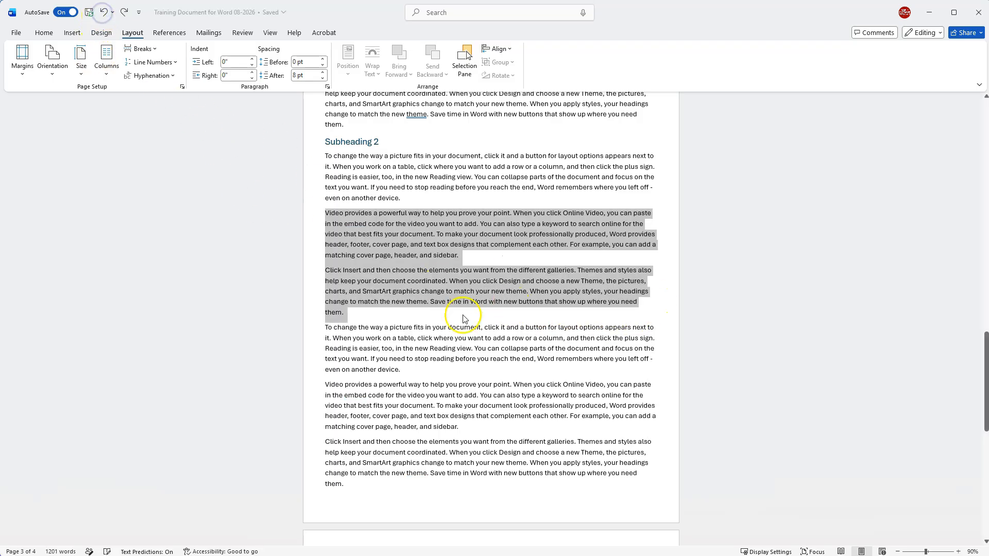
{"action": "left_click", "coordinate": [106, 75]}
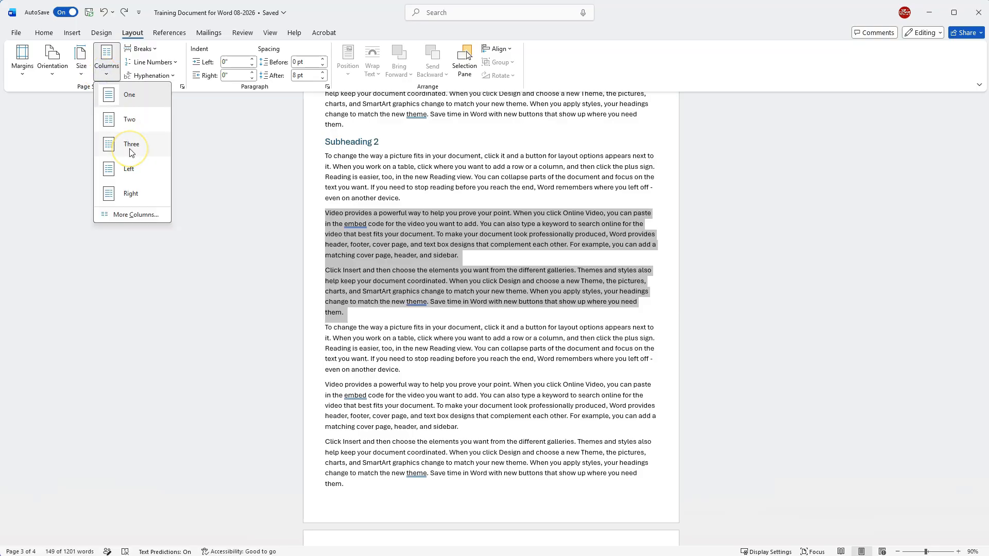
{"action": "left_click", "coordinate": [131, 149]}
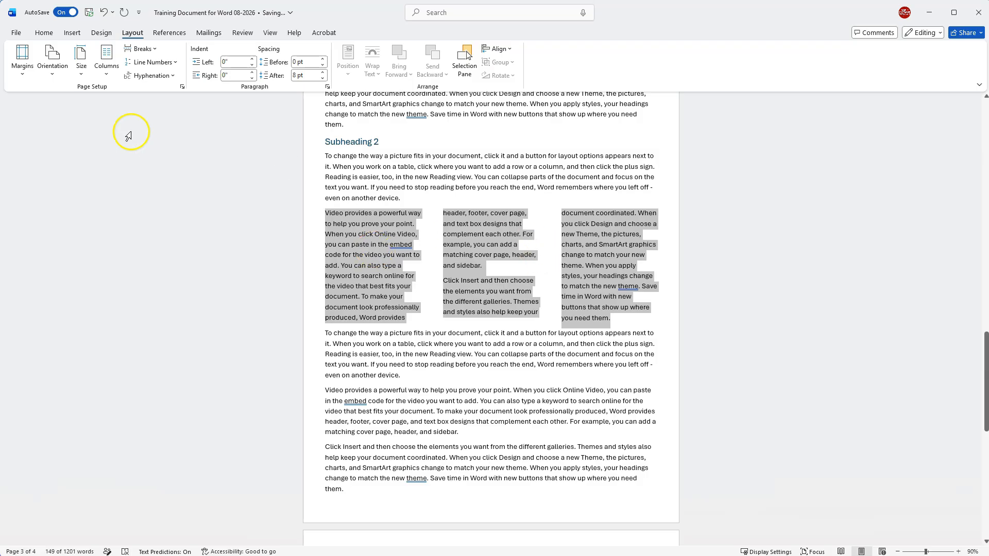
Undo the three-column layout and try the Left column layout on the same two paragraphs under Subheading 2.
{"action": "left_click", "coordinate": [102, 12]}
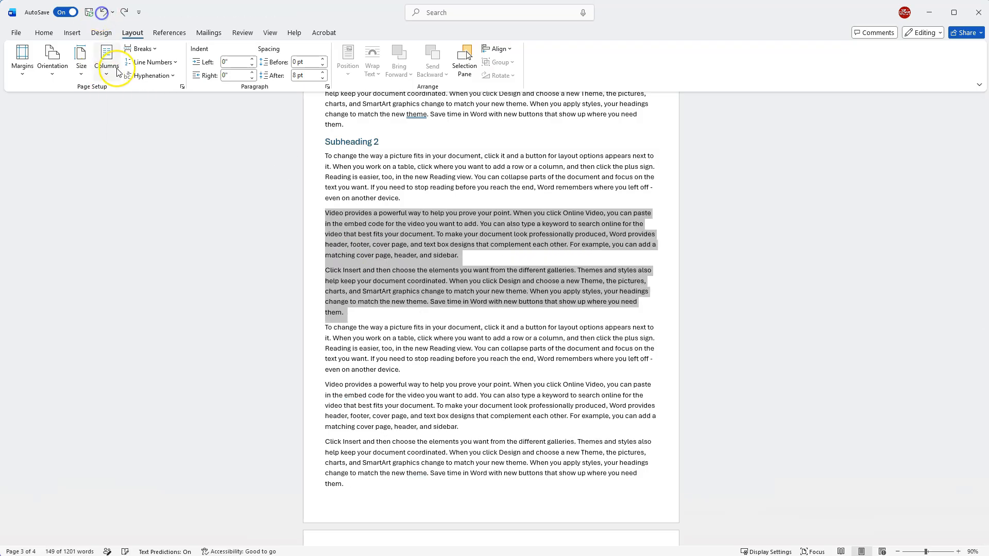
{"action": "left_click", "coordinate": [106, 67]}
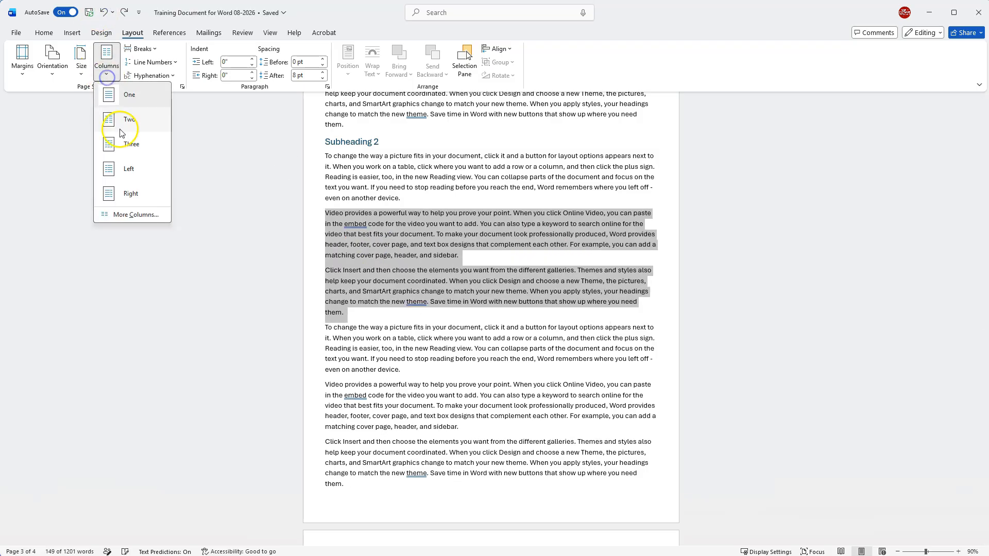
{"action": "left_click", "coordinate": [126, 175]}
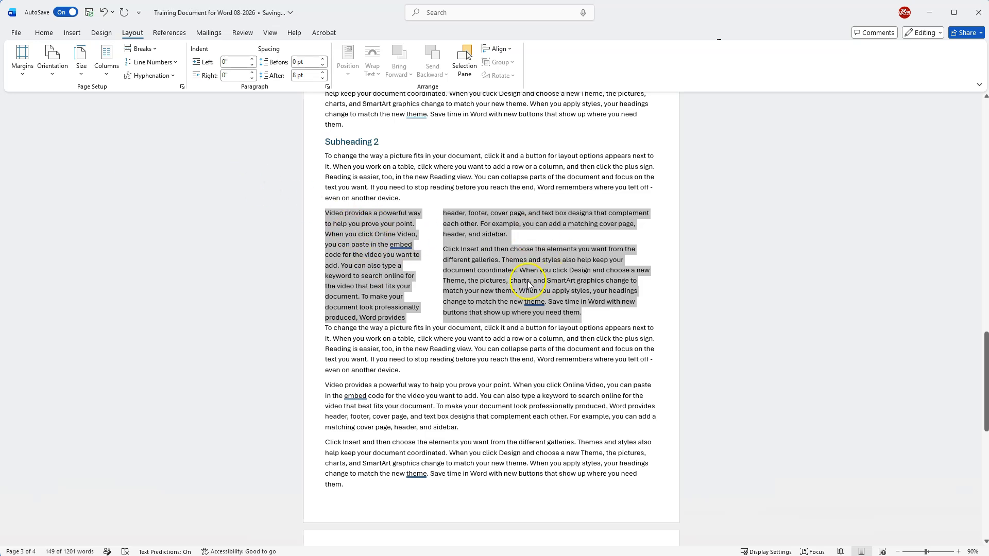
Undo the Left column layout and deselect the two paragraphs under Subheading 2.
{"action": "left_click", "coordinate": [103, 11]}
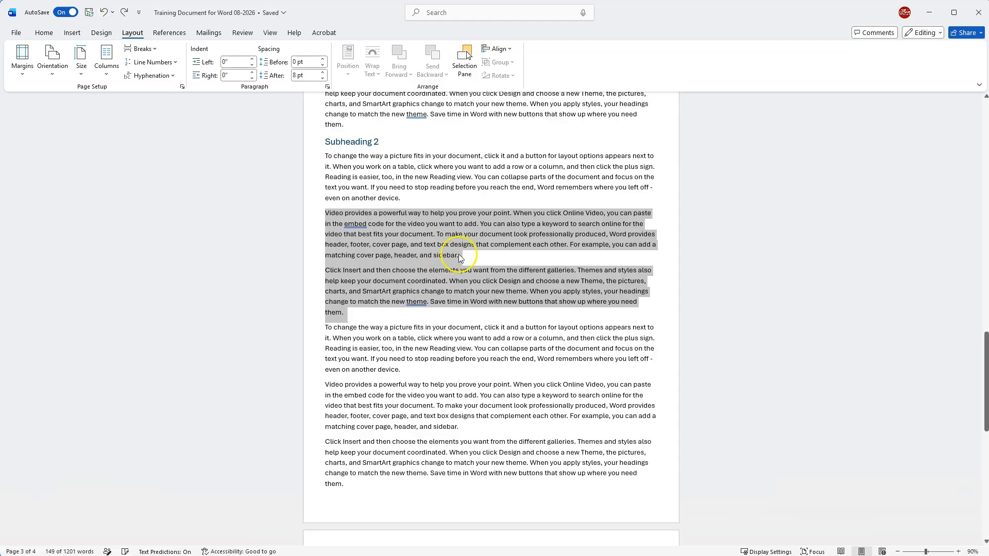
{"action": "left_click", "coordinate": [444, 198]}
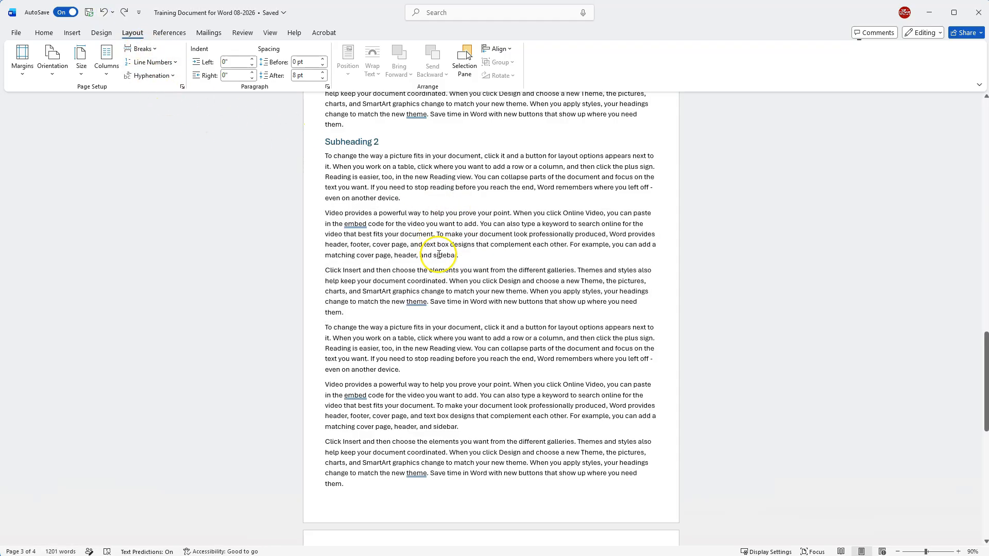
Insert an Automatic Table 1 table of contents below the title on the first page.
{"action": "scroll", "coordinate": [434, 275], "scroll_direction": "up", "scroll_amount": 1}
{"action": "key", "text": "ctrl+Home"}
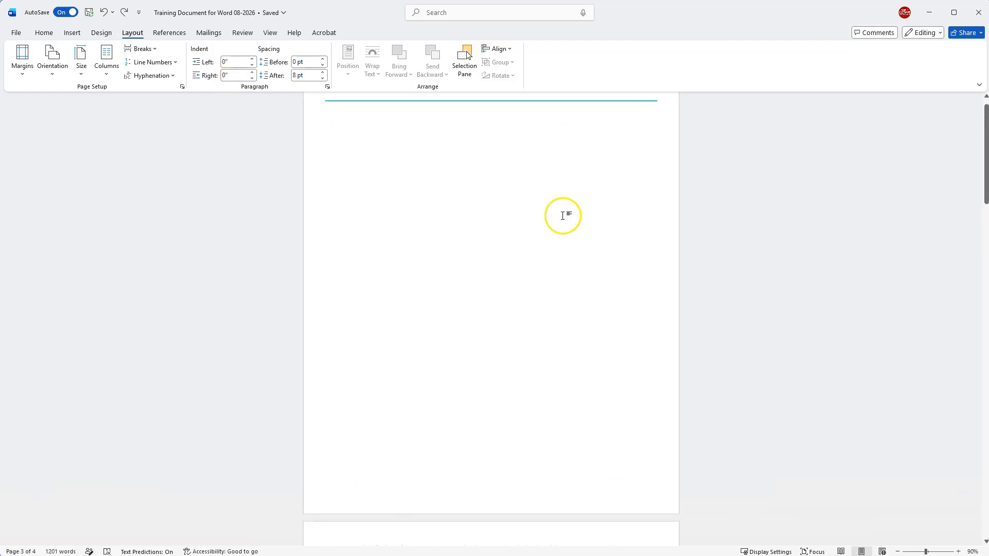
{"action": "left_click", "coordinate": [172, 33]}
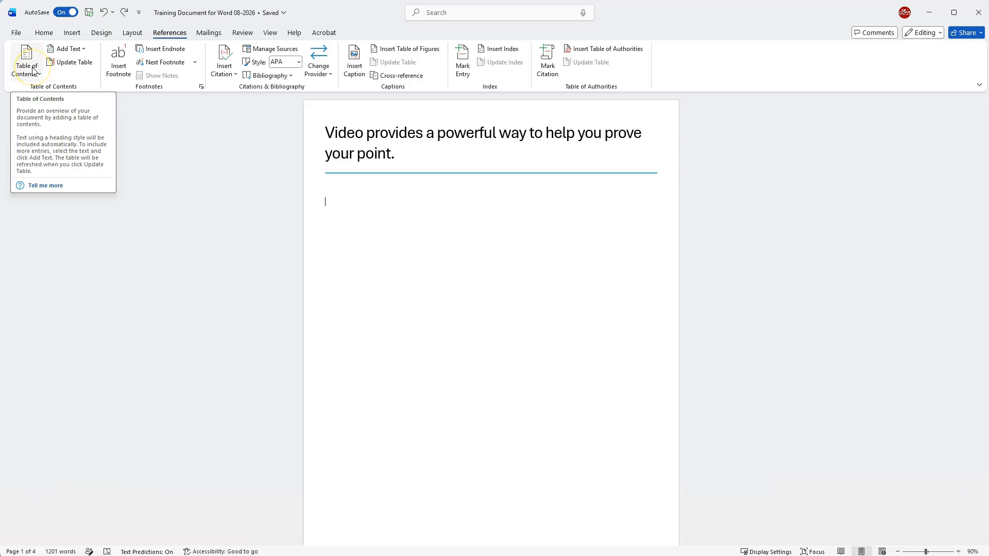
{"action": "left_click_drag", "start_coordinate": [984, 149], "coordinate": [982, 217]}
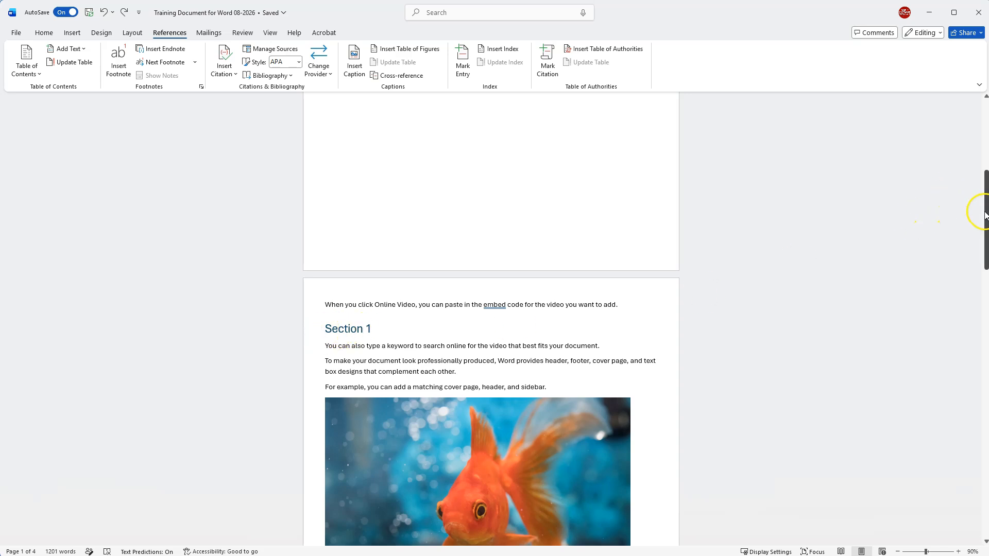
{"action": "left_click_drag", "start_coordinate": [985, 252], "coordinate": [981, 132]}
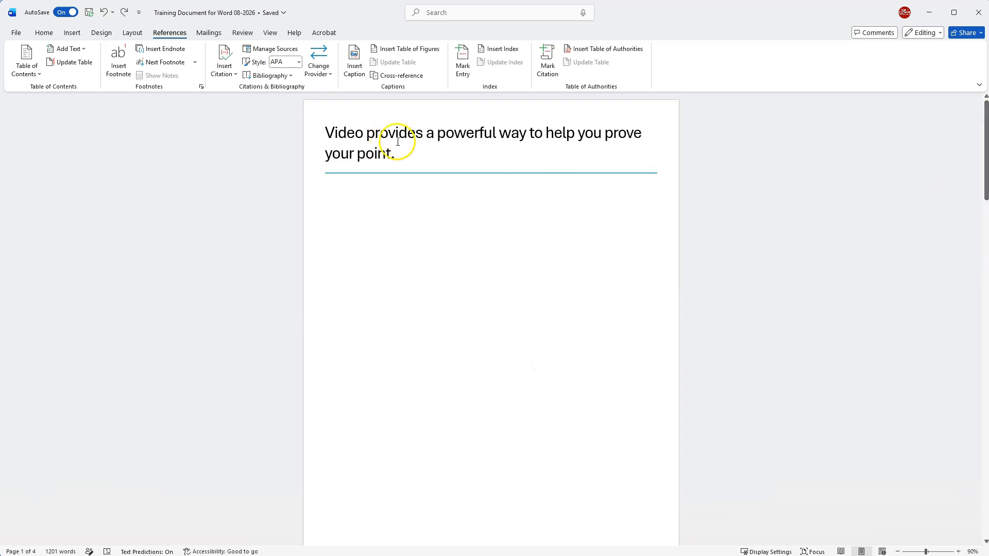
{"action": "left_click", "coordinate": [32, 76]}
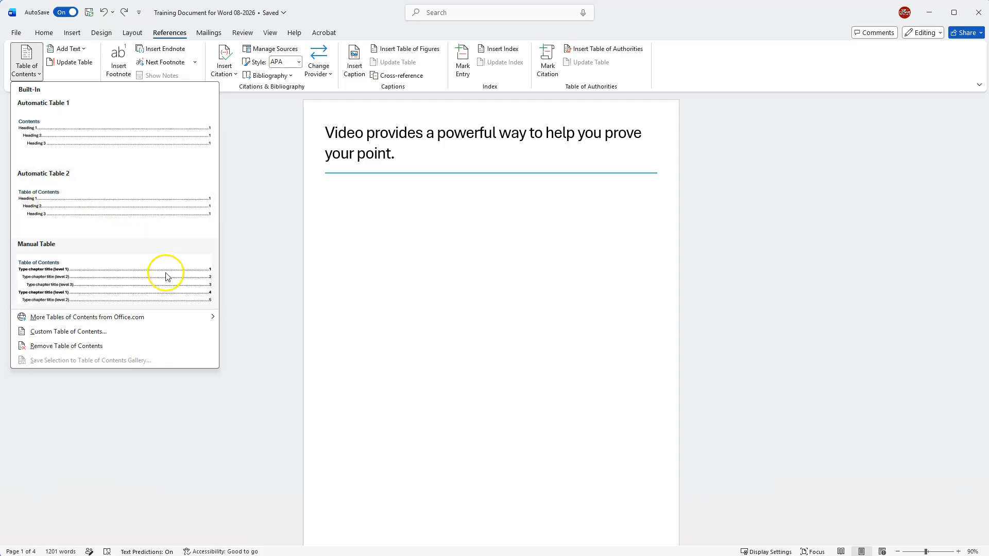
{"action": "left_click", "coordinate": [76, 136]}
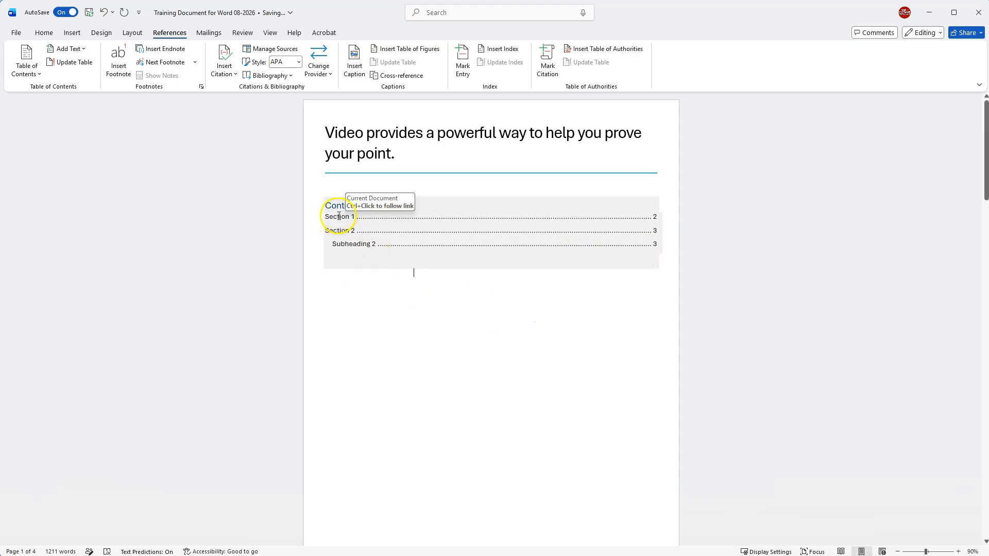
Follow the Subheading 2 entry in the table of contents to its heading, and return to the first page.
{"action": "left_click", "coordinate": [45, 33]}
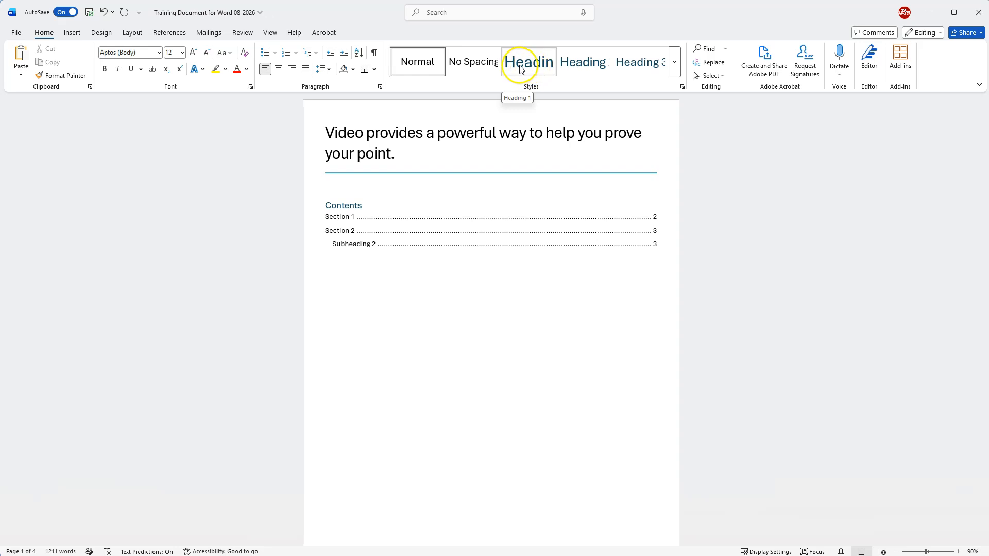
{"action": "left_click", "coordinate": [537, 76]}
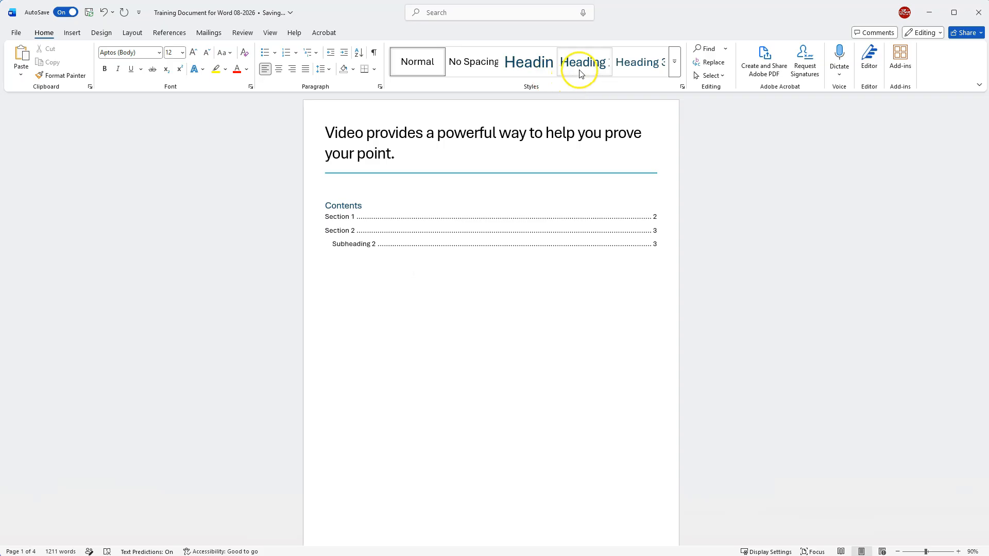
{"action": "left_click", "coordinate": [355, 246], "text": "ctrl"}
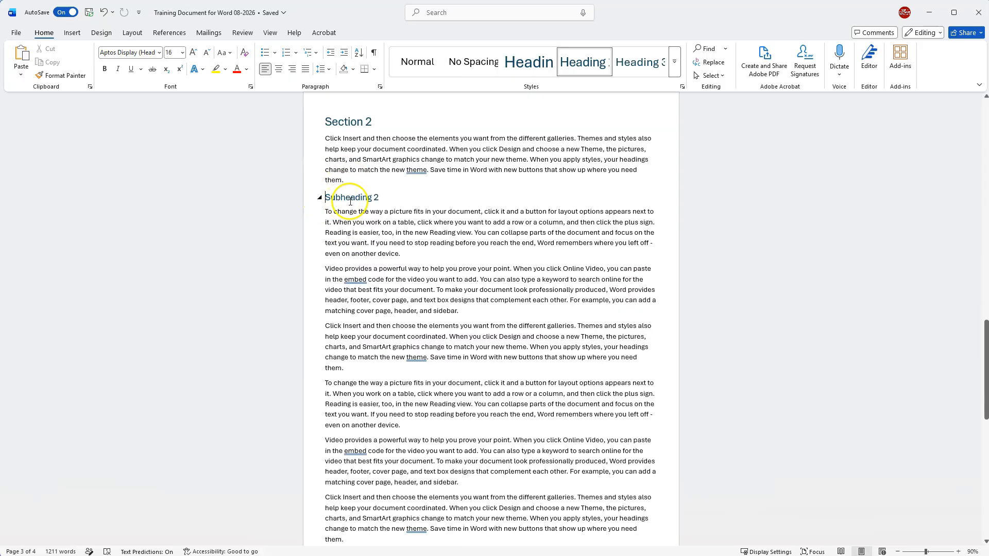
{"action": "left_click_drag", "start_coordinate": [985, 380], "coordinate": [985, 161]}
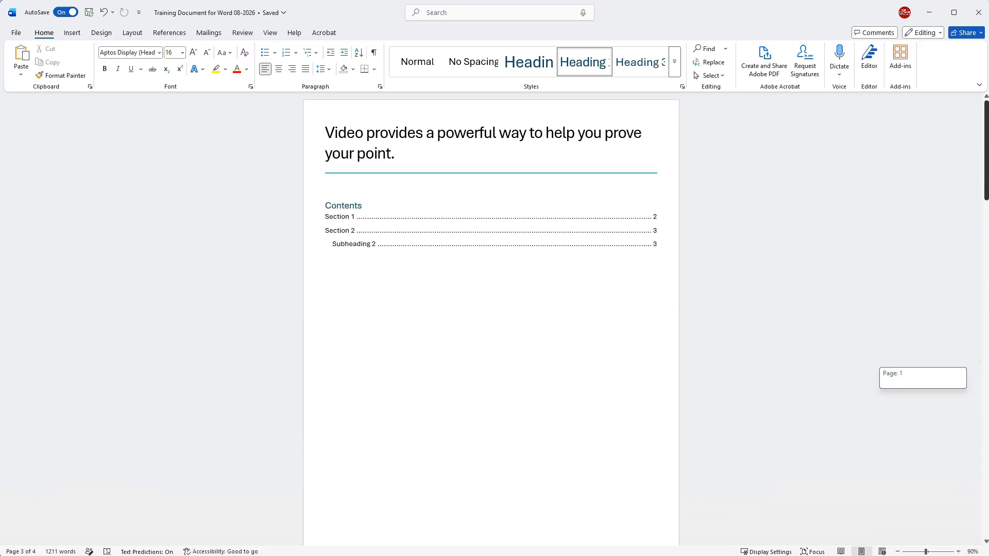
Update the entire table of contents, including its headings and page numbers.
{"action": "left_click", "coordinate": [416, 204]}
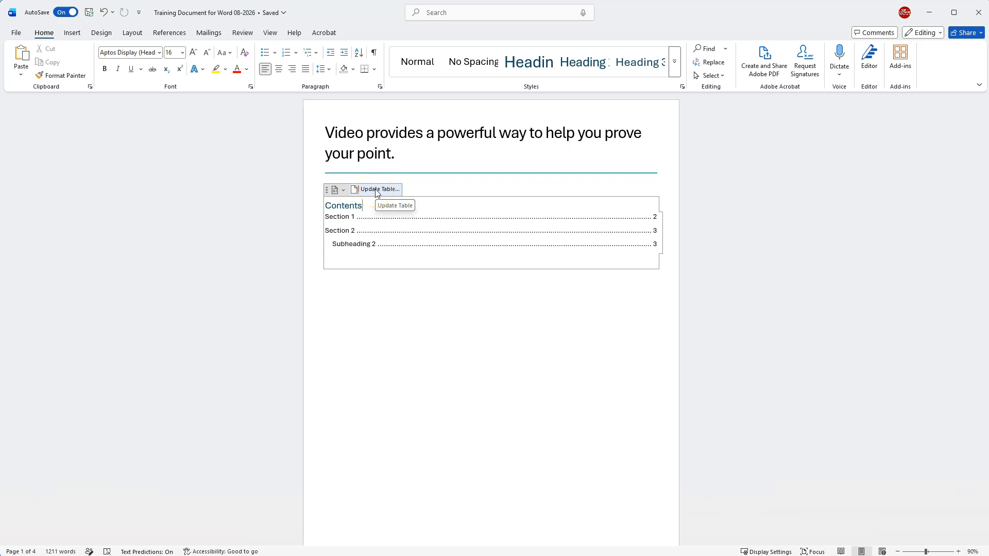
{"action": "left_click", "coordinate": [468, 353]}
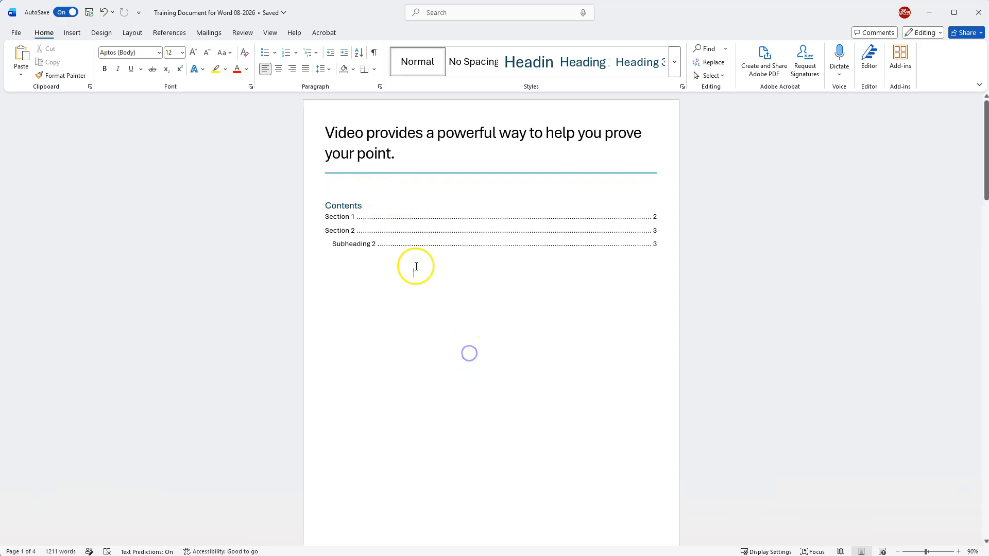
{"action": "left_click", "coordinate": [408, 204]}
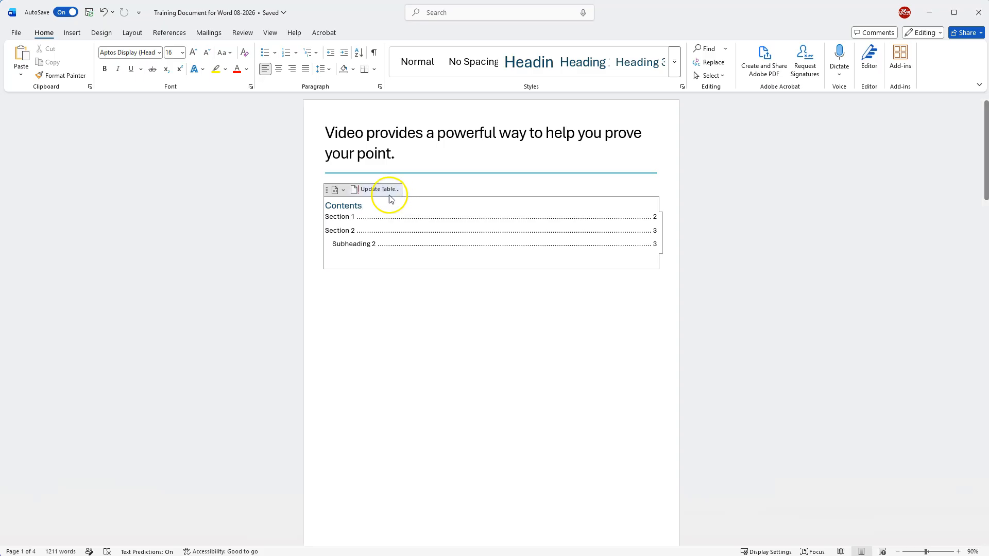
{"action": "left_click", "coordinate": [371, 190]}
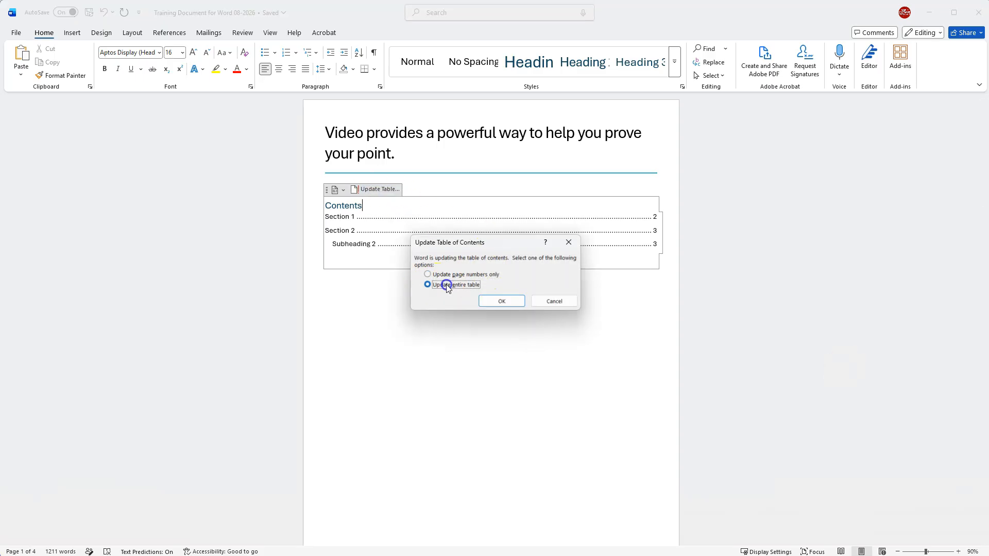
{"action": "left_click", "coordinate": [461, 284]}
{"action": "left_click", "coordinate": [495, 301]}
{"action": "left_click", "coordinate": [170, 33]}
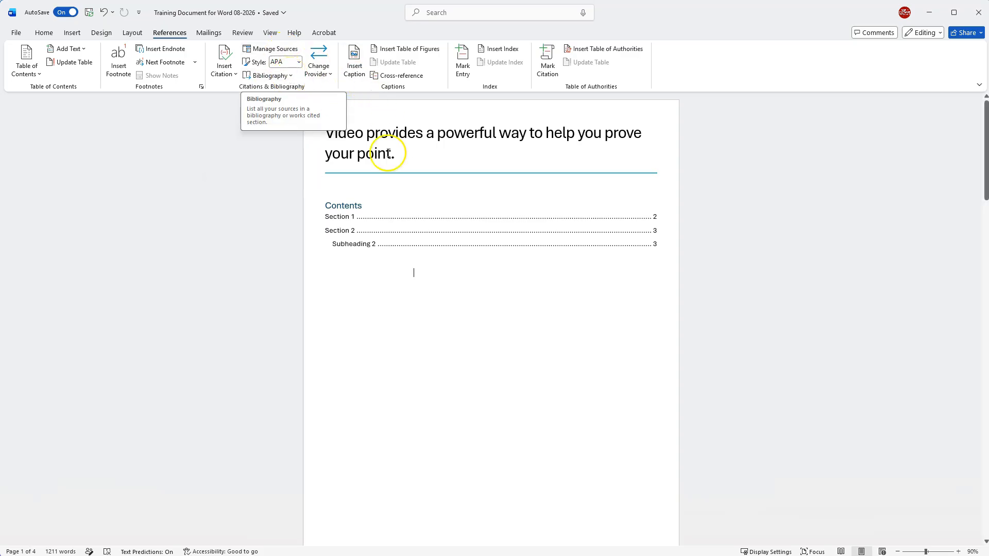
{"action": "left_click", "coordinate": [331, 272]}
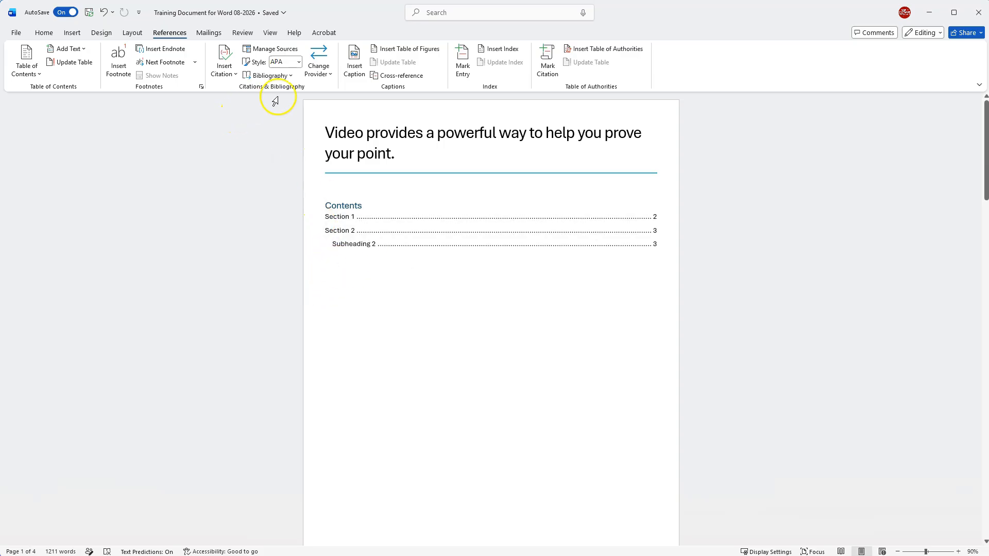
{"action": "left_click", "coordinate": [209, 36]}
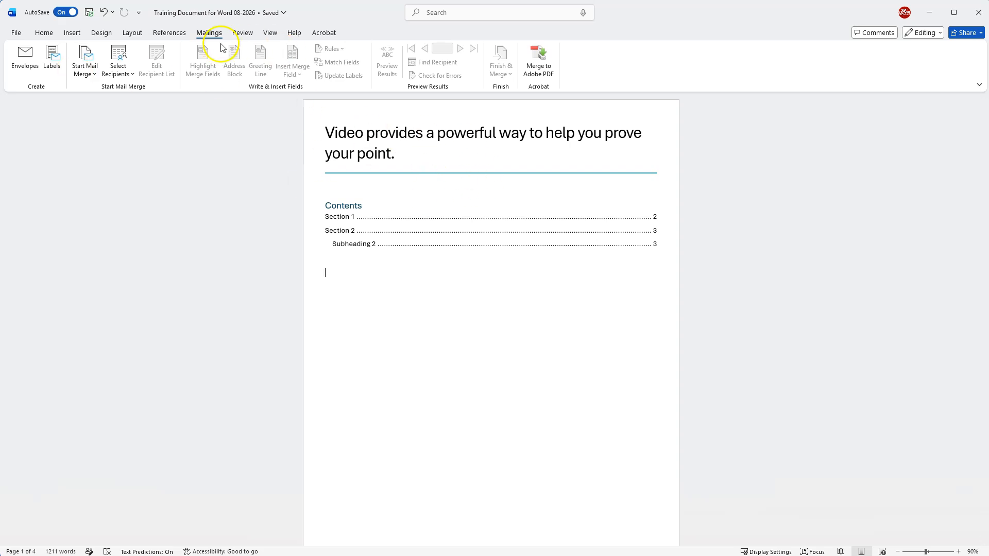
Run the Spelling and Grammar check on the document and look over the Editor's corrections and refinements.
{"action": "left_click", "coordinate": [247, 33]}
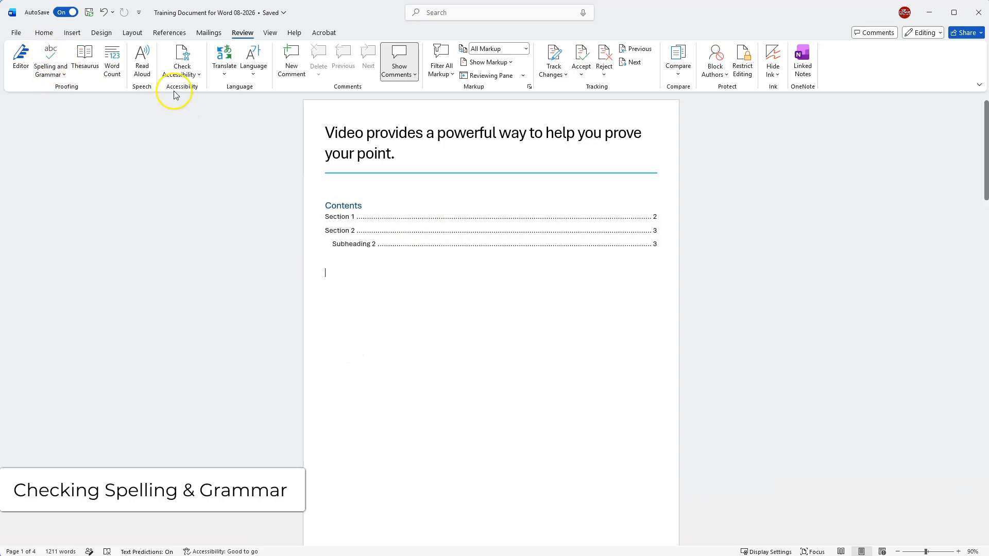
{"action": "left_click", "coordinate": [52, 75]}
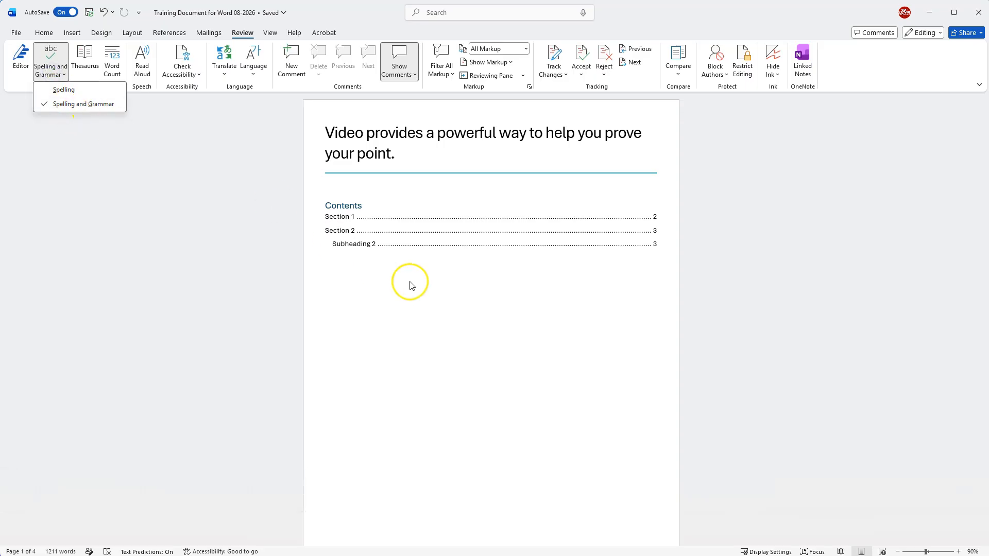
{"action": "left_click", "coordinate": [376, 290]}
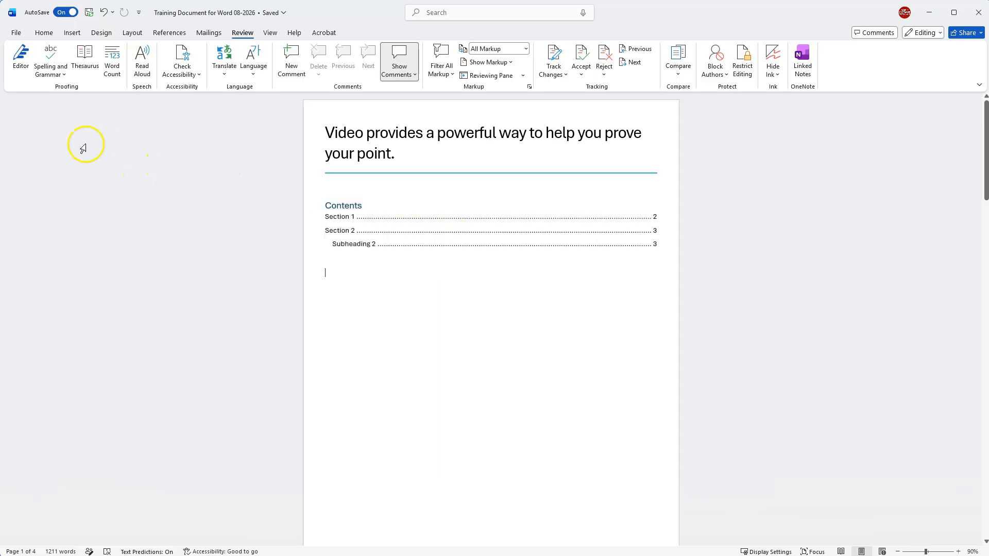
{"action": "left_click", "coordinate": [48, 60]}
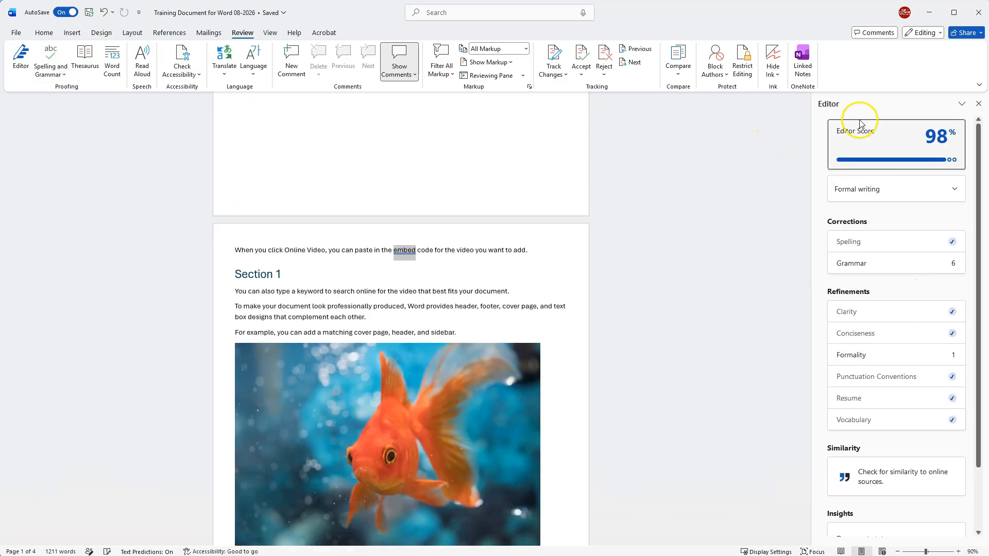
{"action": "mouse_move", "coordinate": [940, 154]}
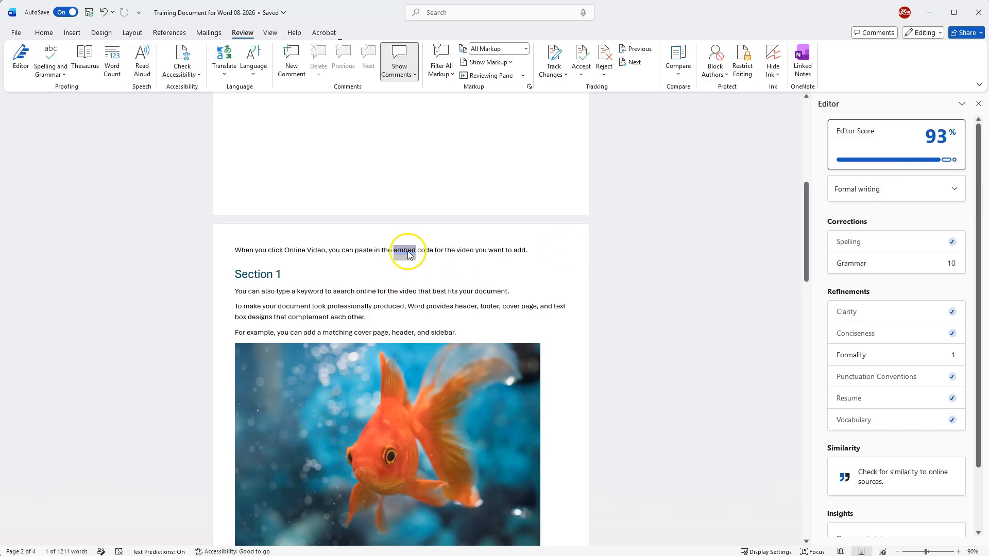
{"action": "scroll", "coordinate": [923, 323], "scroll_direction": "down", "scroll_amount": 2}
{"action": "scroll", "coordinate": [922, 323], "scroll_direction": "up", "scroll_amount": 2}
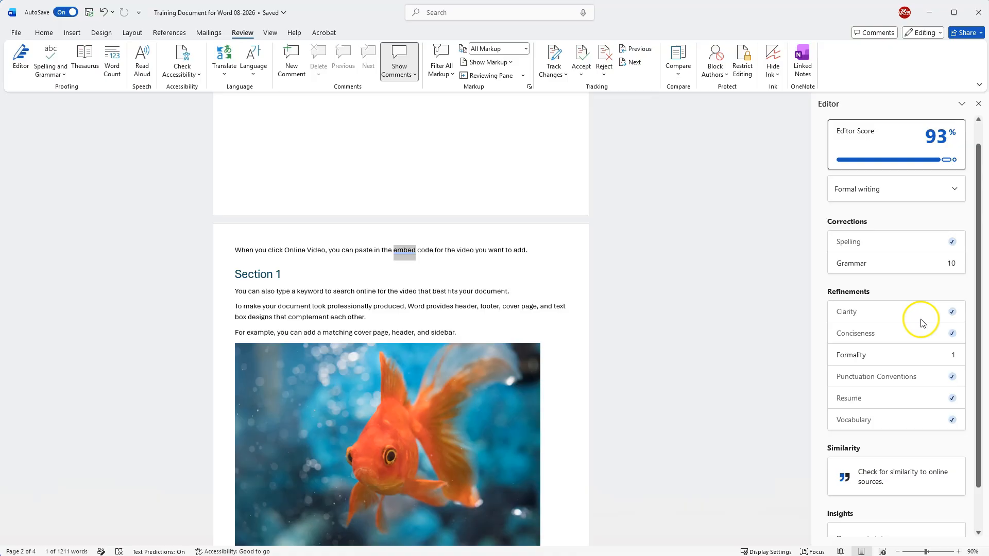
Examine the grammar suggestions for the flagged word "embed" in the sentence above Section 1, without applying any.
{"action": "right_click", "coordinate": [406, 253]}
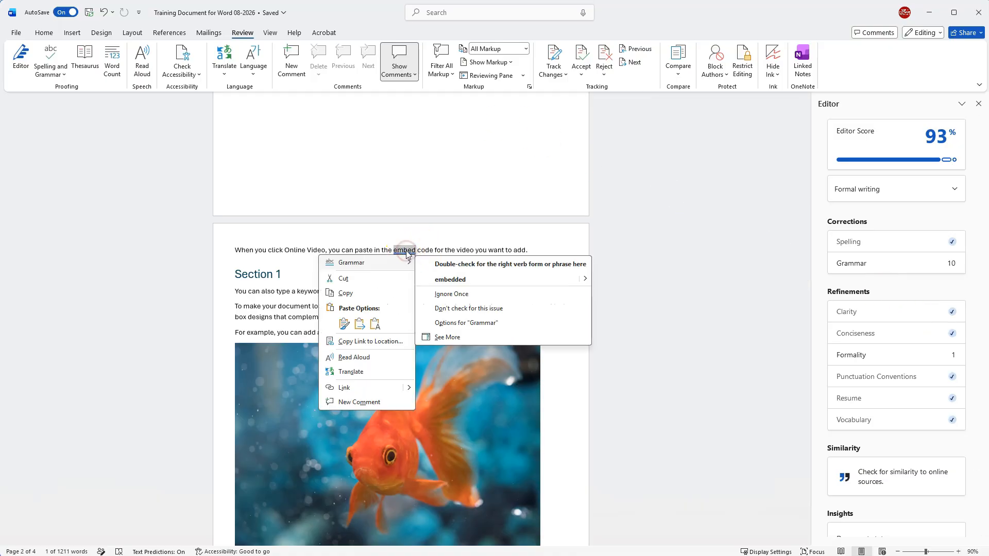
{"action": "left_click", "coordinate": [649, 257]}
{"action": "left_click", "coordinate": [405, 252]}
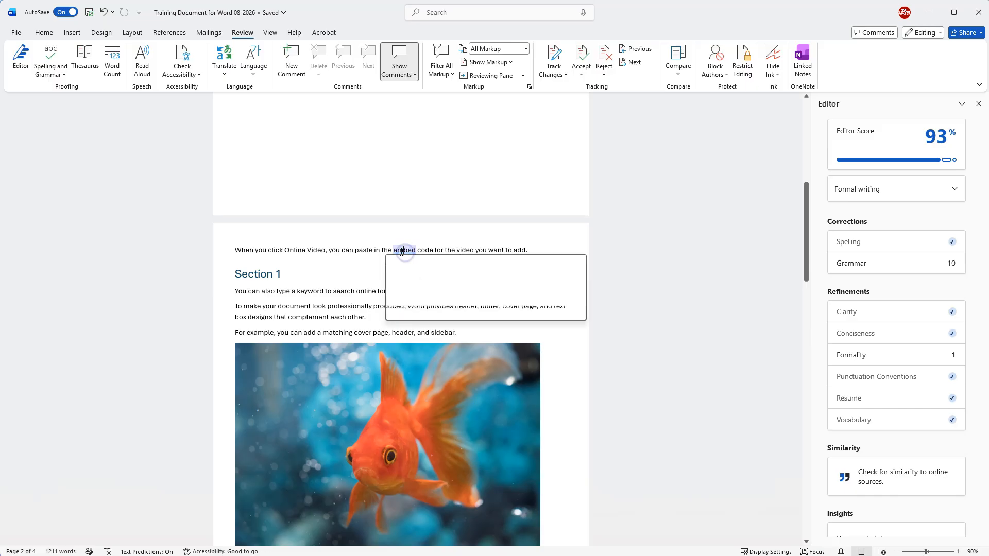
{"action": "left_click", "coordinate": [373, 251]}
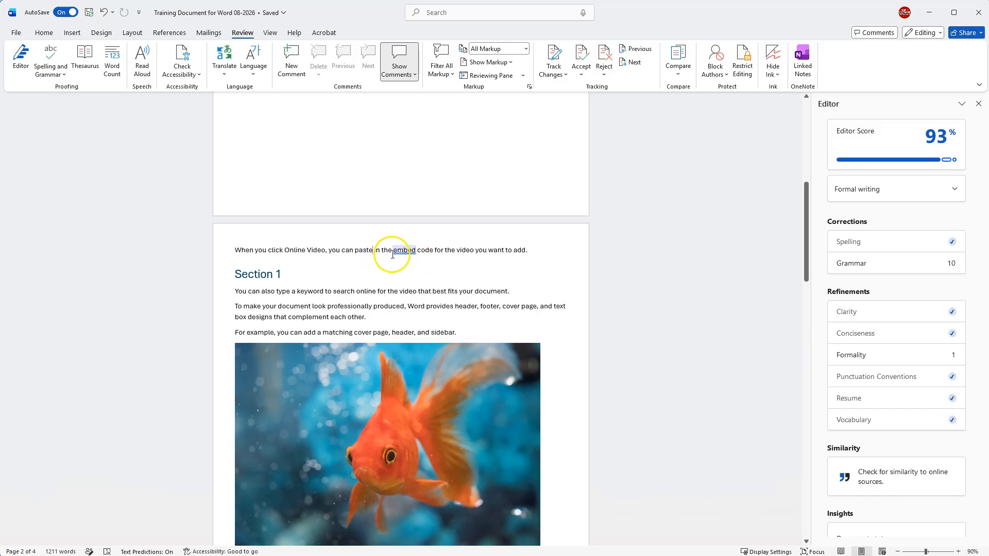
{"action": "left_click", "coordinate": [406, 253]}
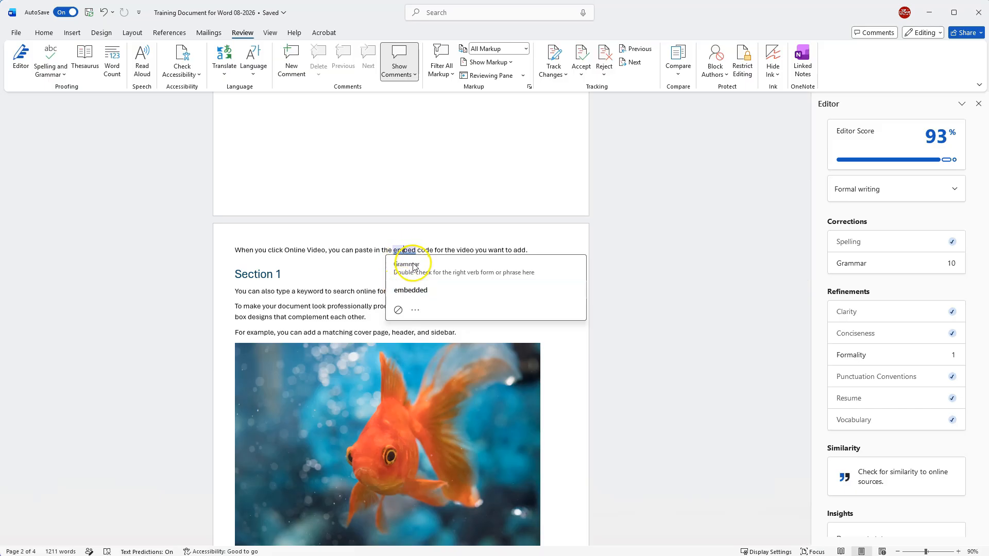
{"action": "left_click", "coordinate": [419, 297]}
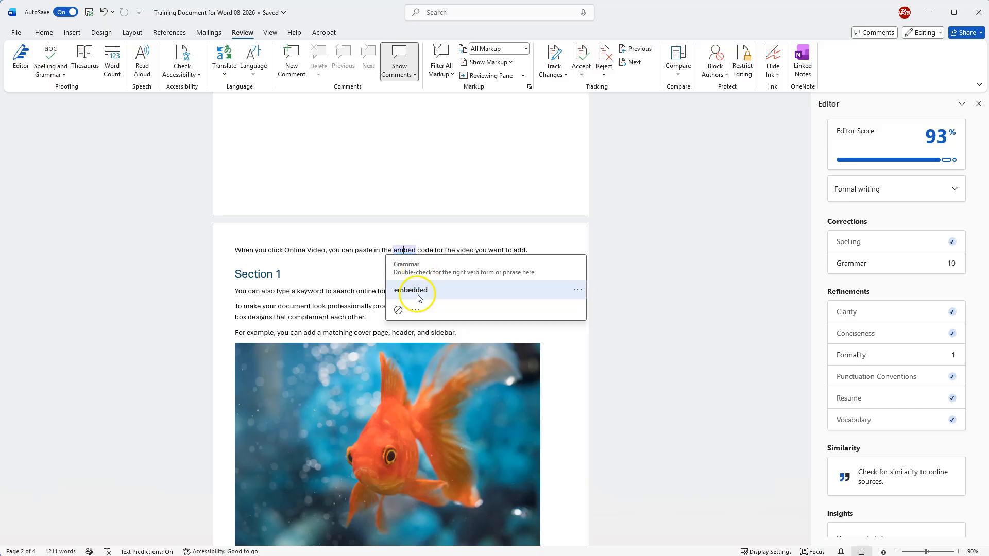
{"action": "right_click", "coordinate": [405, 252]}
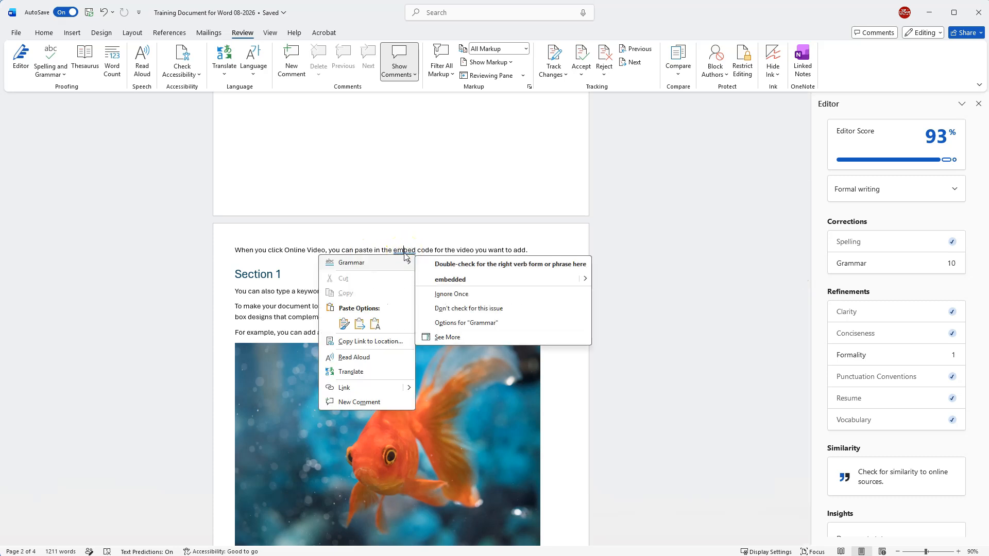
{"action": "double_click", "coordinate": [406, 251]}
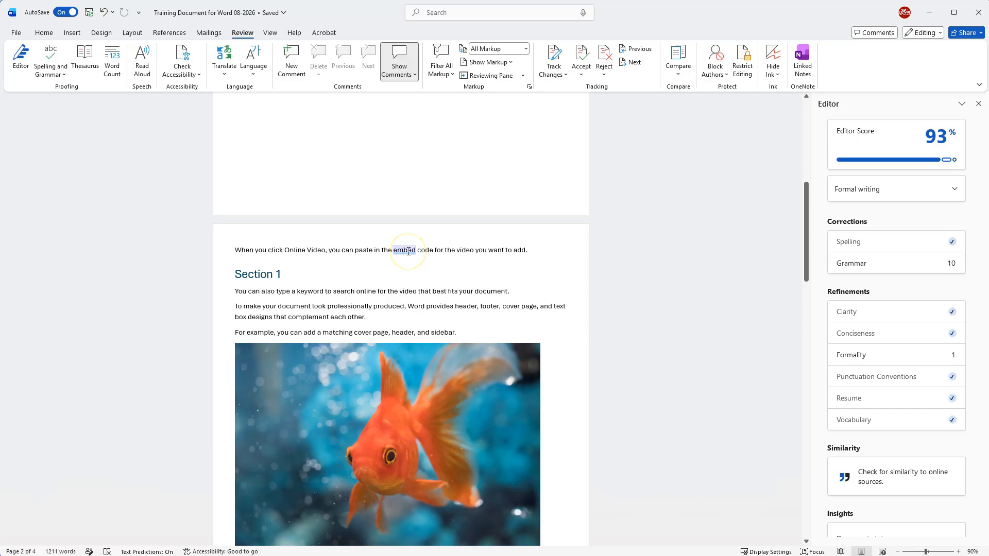
Ignore the grammar suggestion once for the flagged word "embed" in the sentence above Section 1.
{"action": "right_click", "coordinate": [409, 251]}
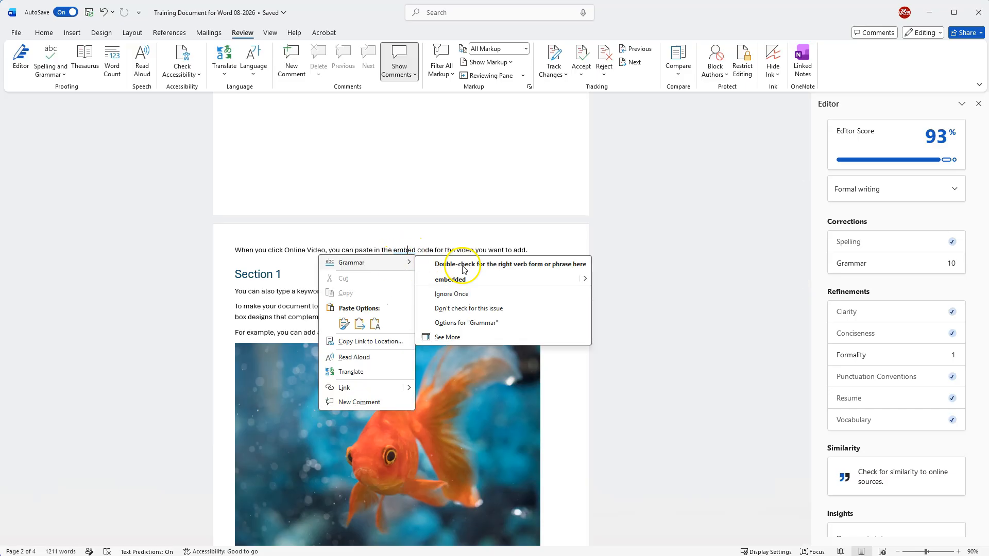
{"action": "left_click", "coordinate": [465, 298]}
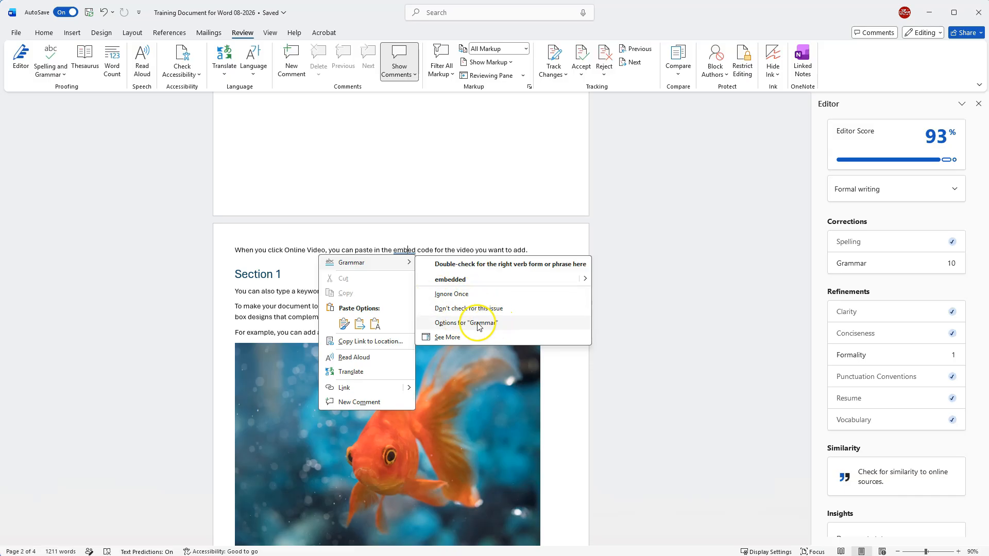
{"action": "left_click", "coordinate": [451, 297]}
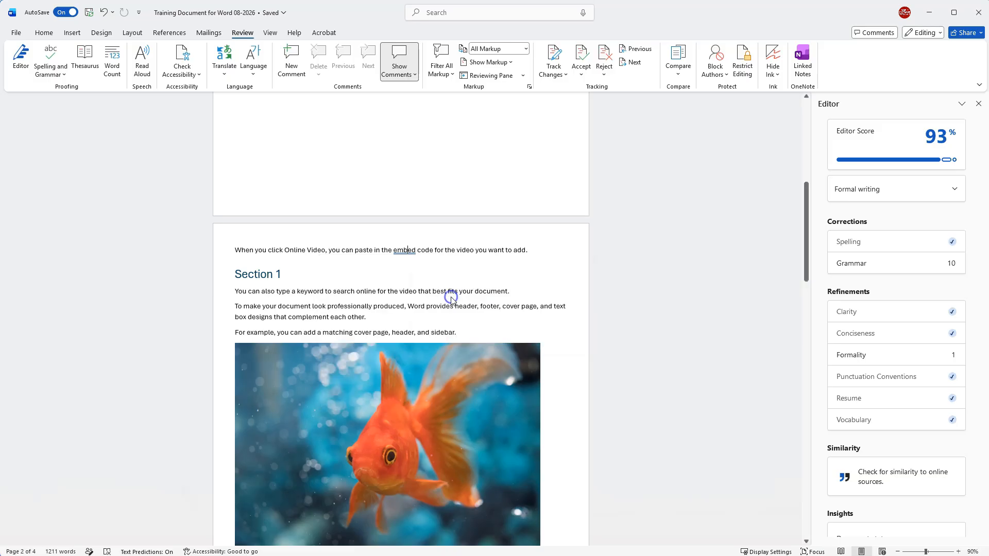
Check the document's word count statistics and close the Editor pane.
{"action": "left_click", "coordinate": [114, 57]}
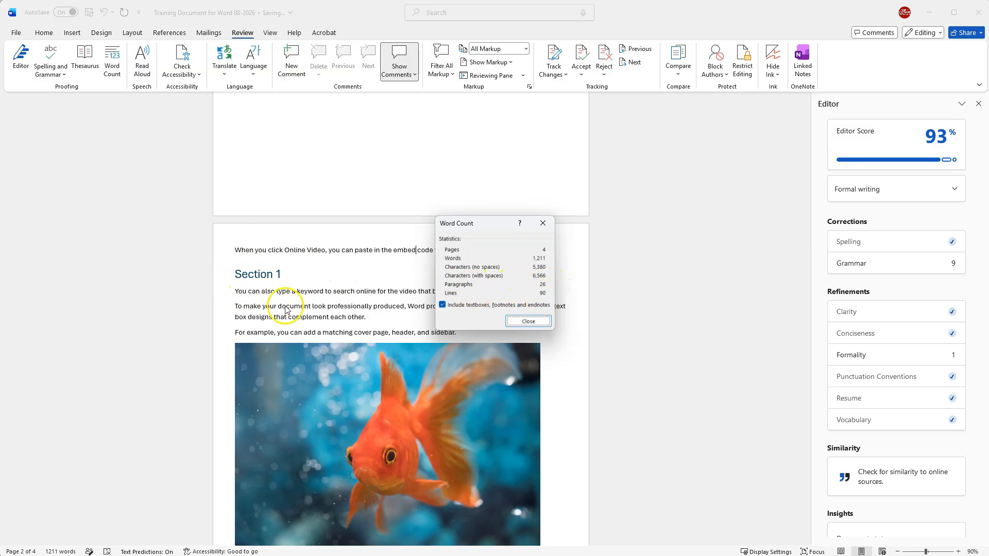
{"action": "left_click", "coordinate": [528, 321]}
{"action": "left_click", "coordinate": [270, 33]}
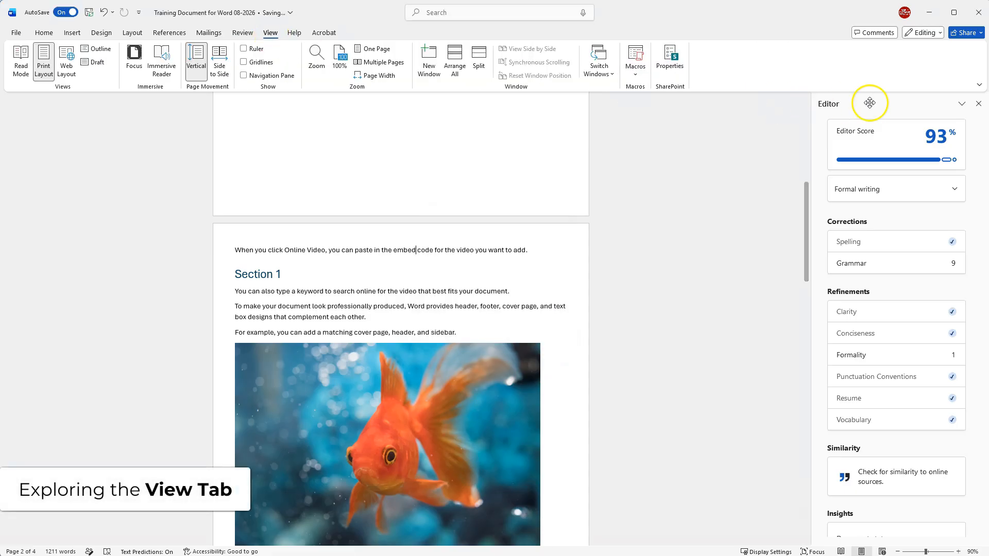
{"action": "left_click", "coordinate": [978, 103]}
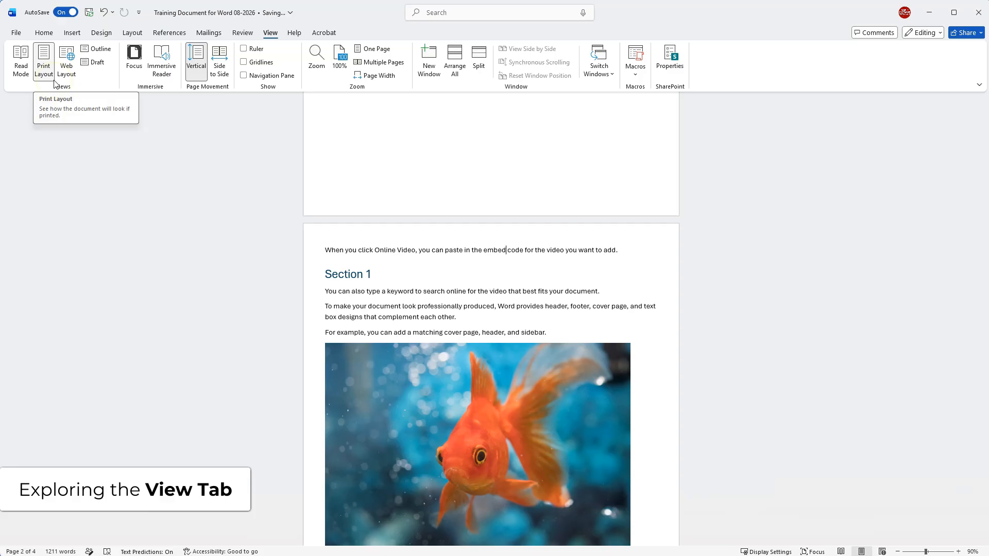
Preview the document in Read Mode and return to Print Layout.
{"action": "left_click", "coordinate": [22, 57]}
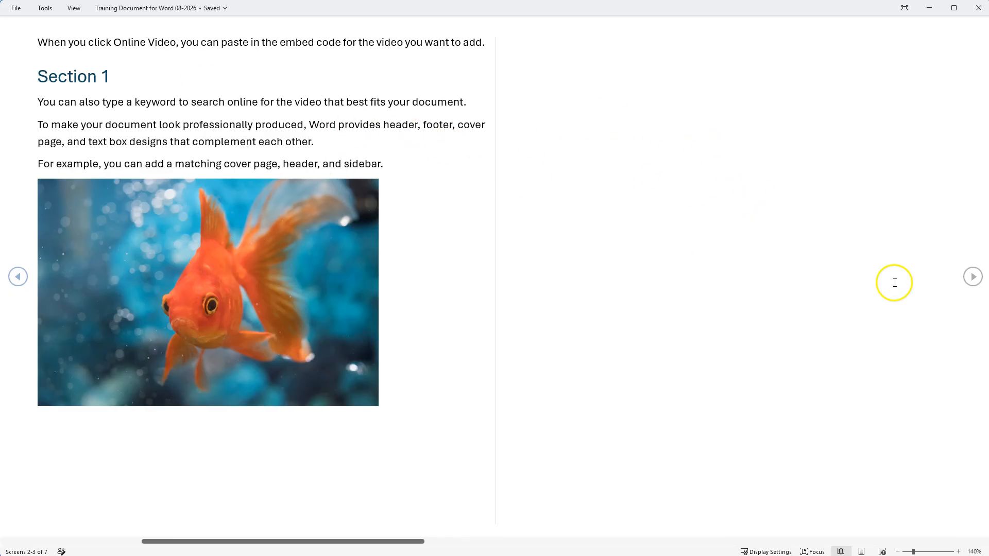
{"action": "key", "text": "Escape"}
{"action": "left_click", "coordinate": [44, 71]}
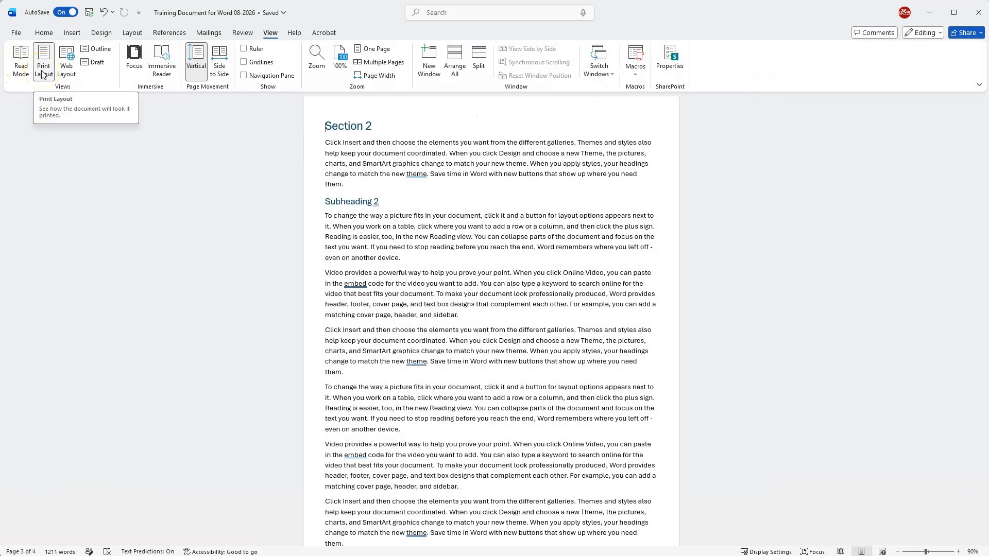
View the document in Web Layout and Outline view, and go back to Print Layout.
{"action": "left_click", "coordinate": [62, 69]}
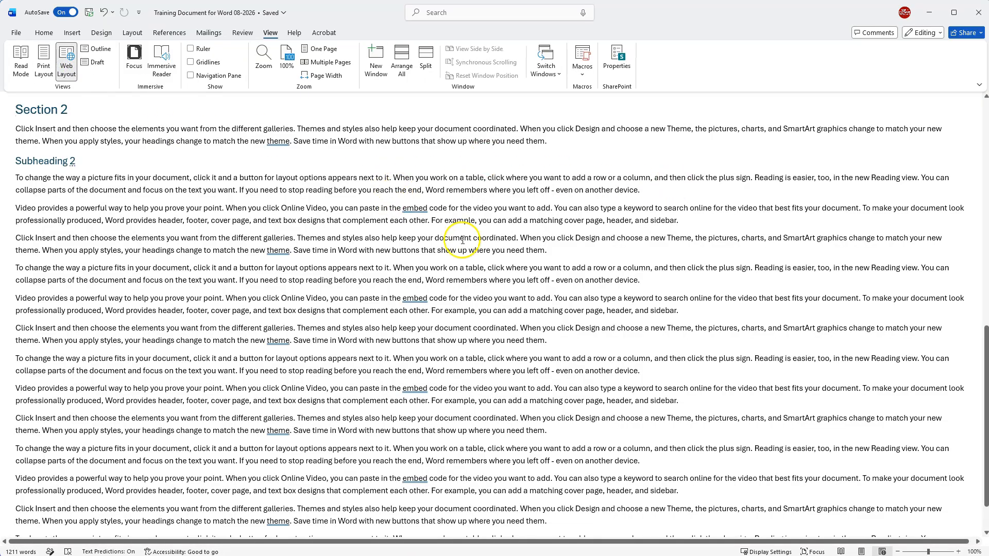
{"action": "left_click", "coordinate": [94, 49]}
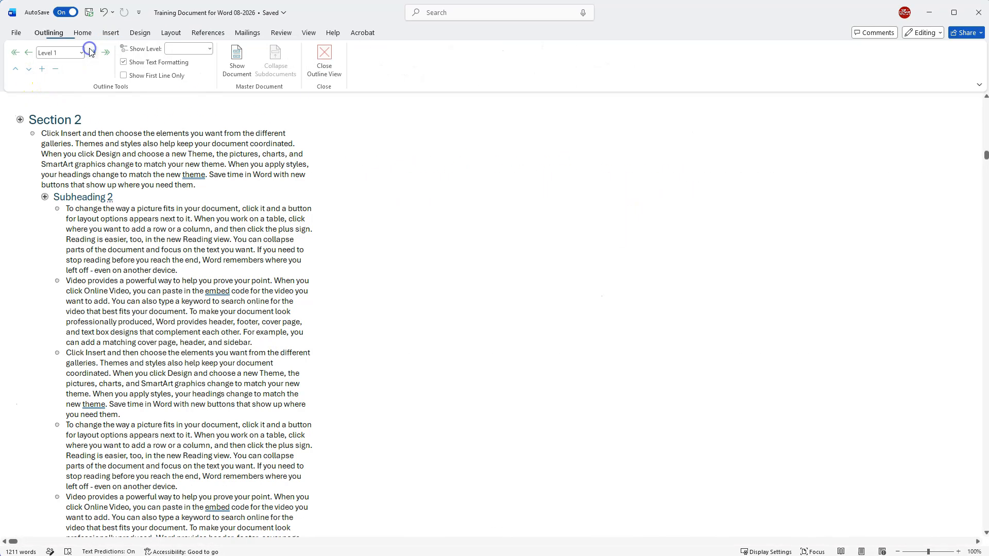
{"action": "scroll", "coordinate": [85, 208], "scroll_direction": "up", "scroll_amount": 10}
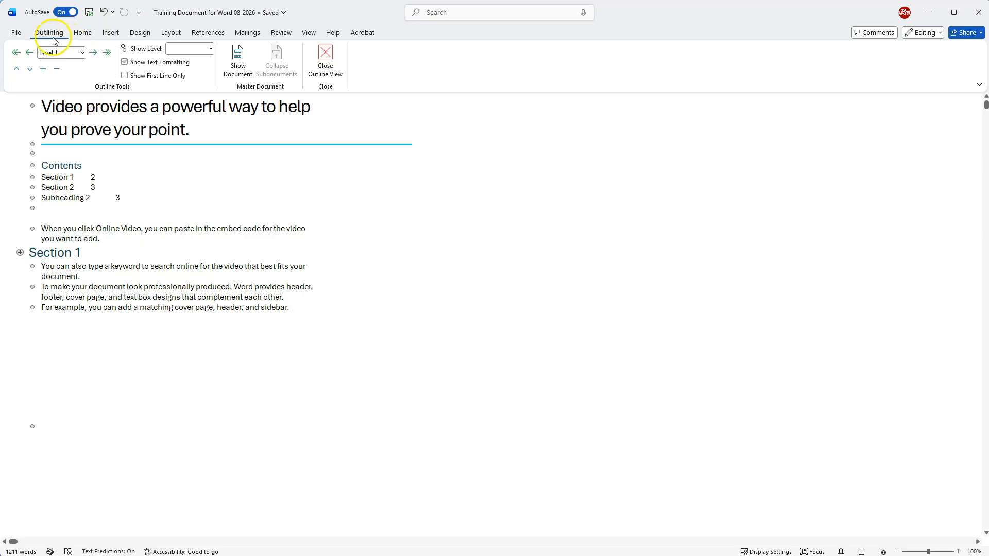
{"action": "left_click", "coordinate": [326, 61]}
{"action": "left_click", "coordinate": [270, 32]}
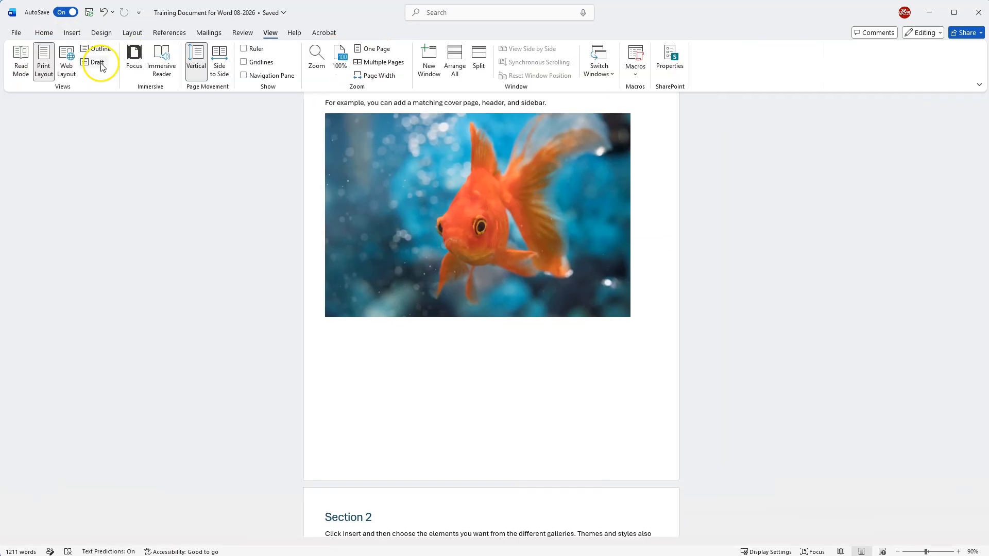
{"action": "left_click", "coordinate": [67, 62]}
{"action": "left_click", "coordinate": [45, 61]}
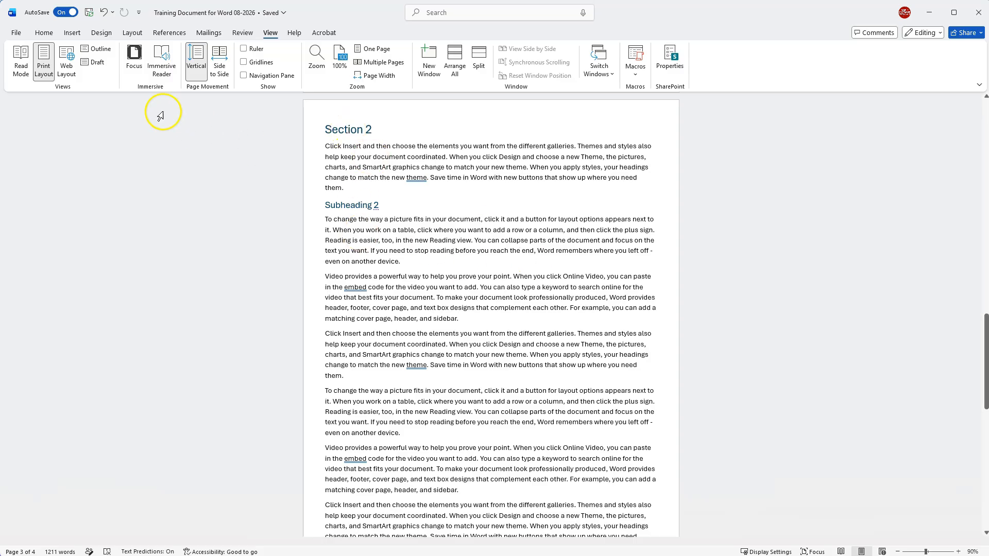
Preview side-to-side page movement and restore vertical page movement.
{"action": "left_click", "coordinate": [220, 62]}
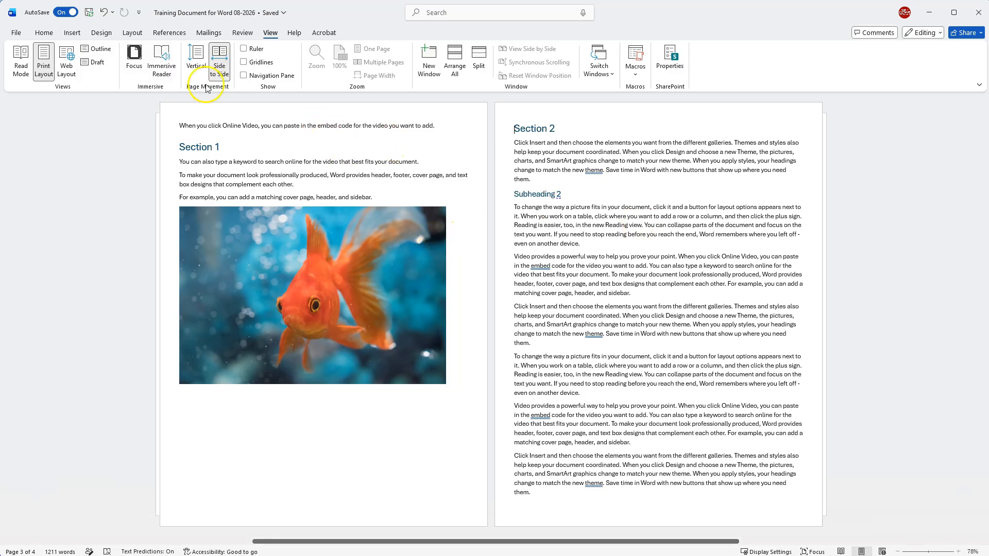
{"action": "left_click", "coordinate": [196, 62]}
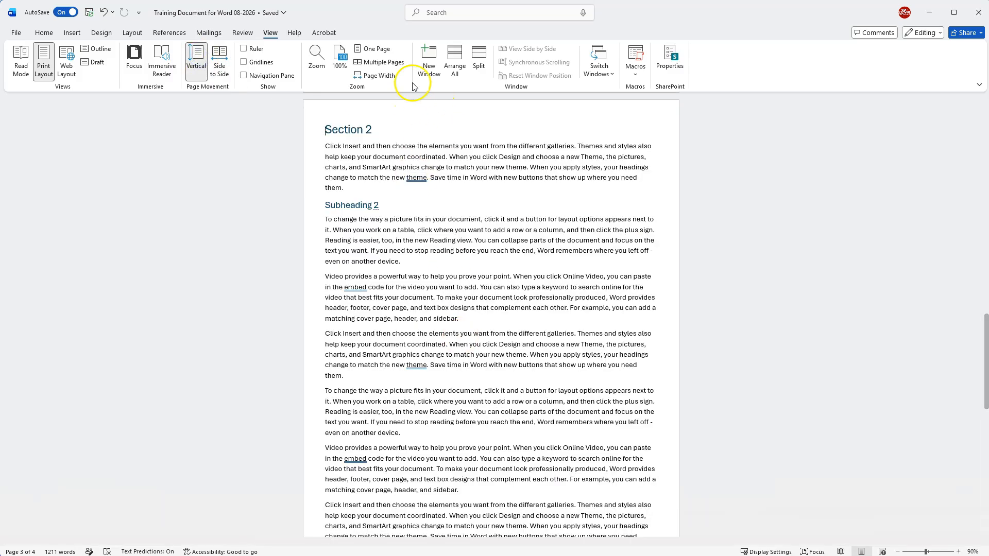
Show the ruler, and turn the gridlines on and off again.
{"action": "left_click", "coordinate": [244, 49]}
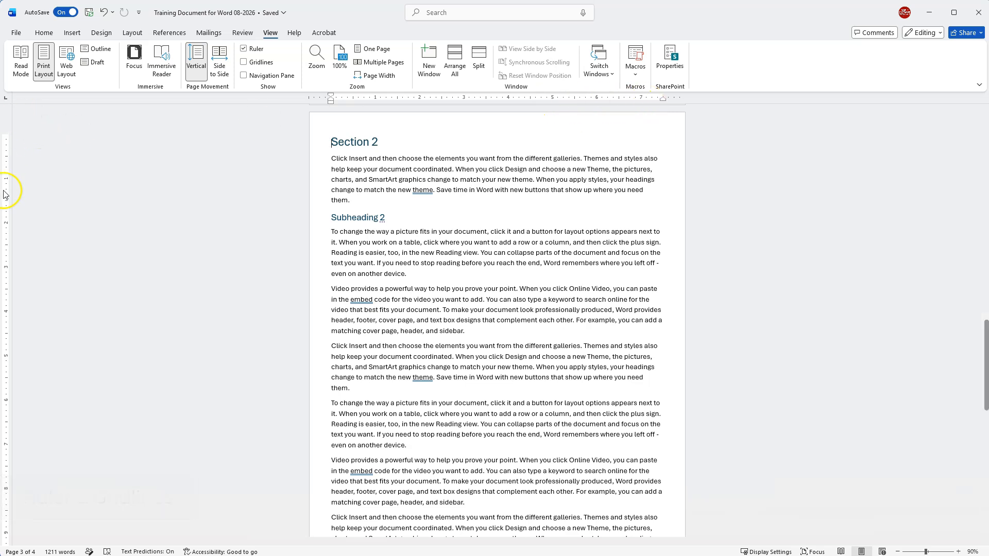
{"action": "left_click", "coordinate": [244, 62]}
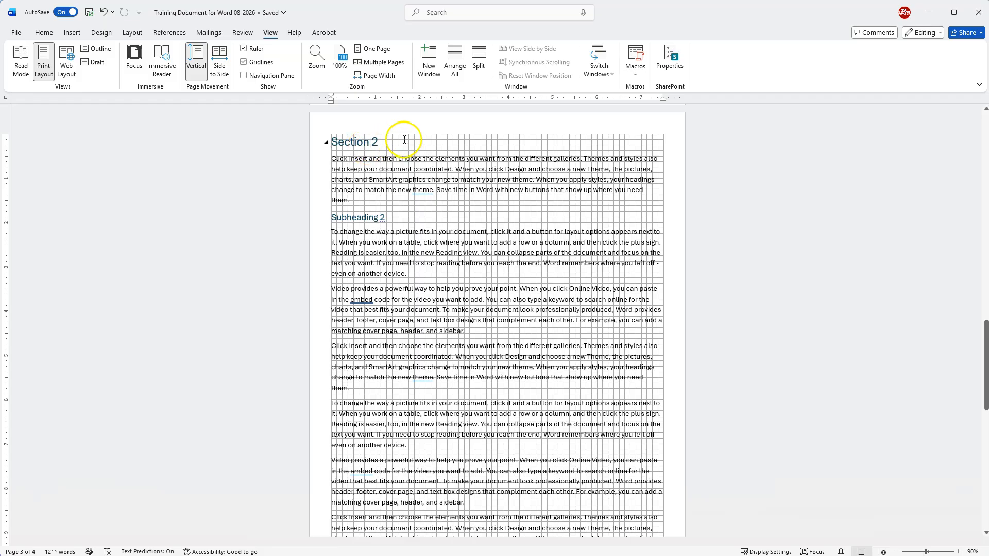
{"action": "left_click", "coordinate": [244, 62]}
Look at the Navigation pane's search results view and hide the pane again.
{"action": "left_click", "coordinate": [244, 75]}
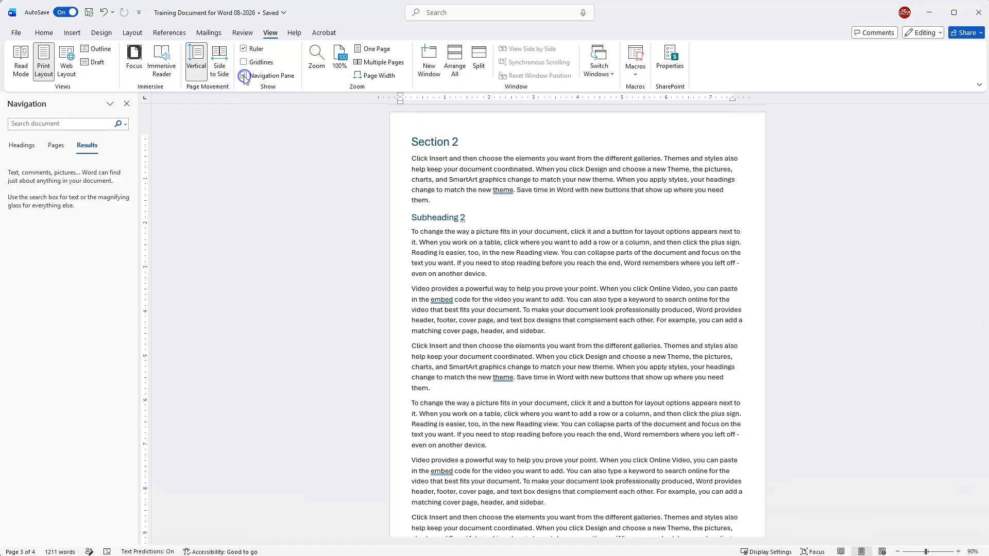
{"action": "left_click", "coordinate": [85, 155]}
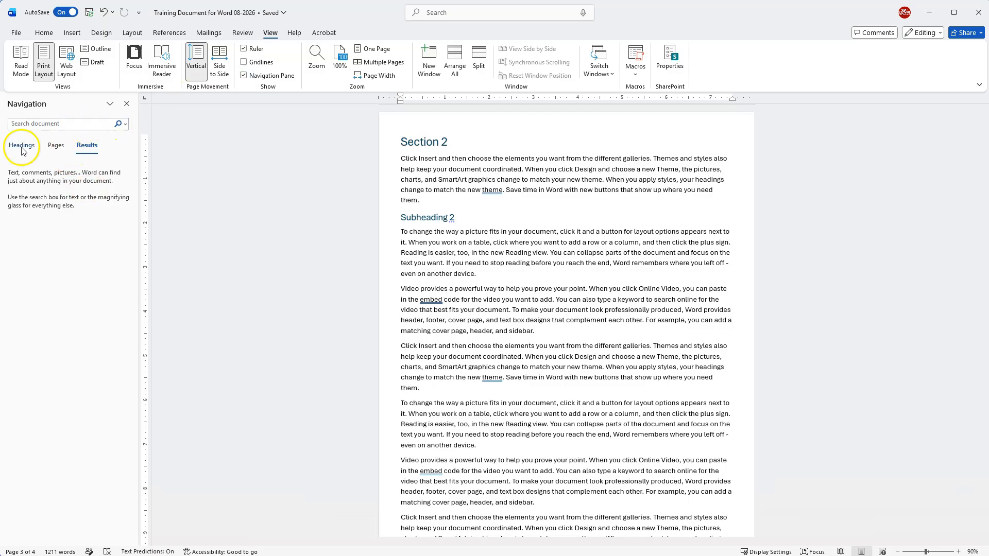
{"action": "left_click", "coordinate": [244, 77]}
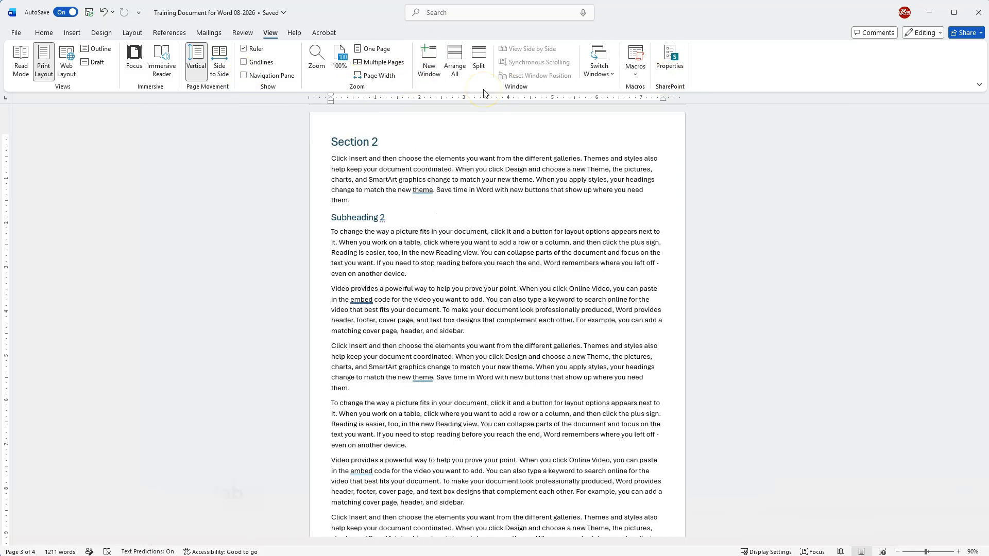
Draw a rectangle about 2" high and 6.83" wide on page 2, directly beneath the goldfish picture.
{"action": "left_click", "coordinate": [77, 34]}
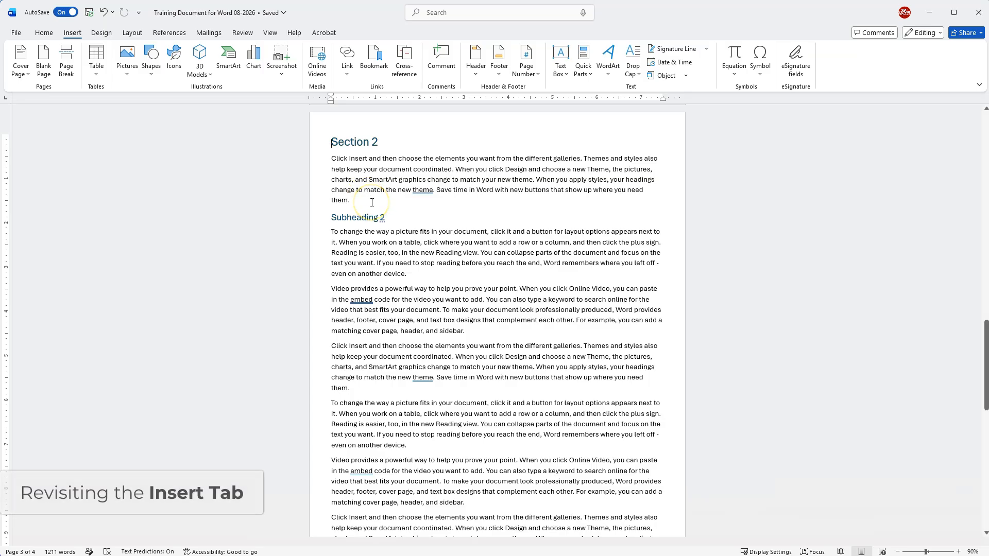
{"action": "scroll", "coordinate": [420, 221], "scroll_direction": "up", "scroll_amount": 4}
{"action": "scroll", "coordinate": [427, 263], "scroll_direction": "up", "scroll_amount": 3}
{"action": "left_click", "coordinate": [360, 268]}
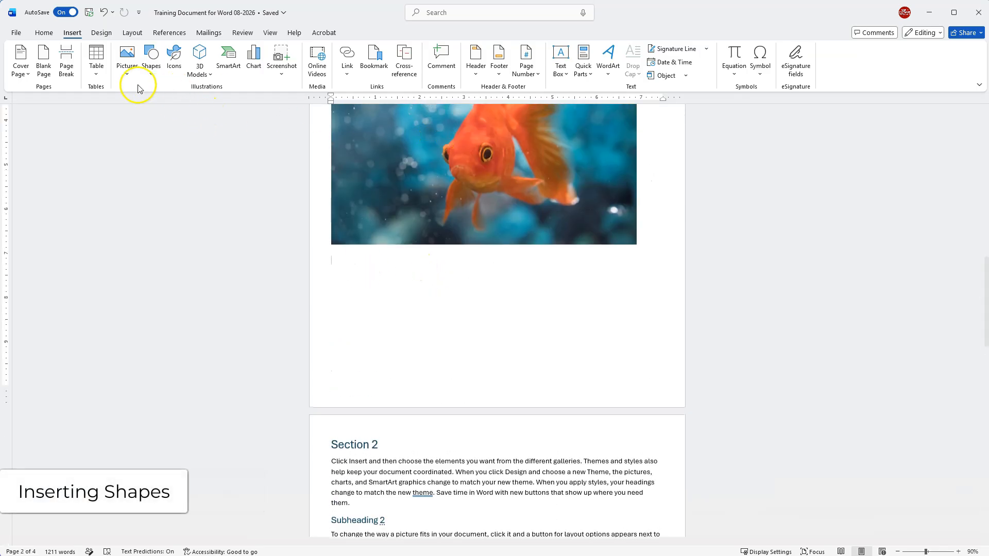
{"action": "left_click", "coordinate": [152, 73]}
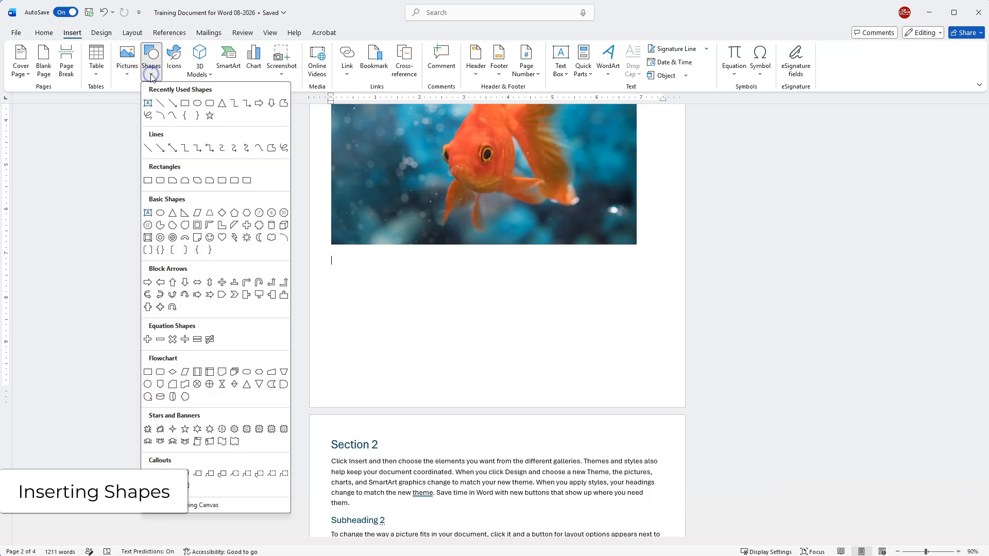
{"action": "left_click", "coordinate": [185, 105]}
{"action": "mouse_move", "coordinate": [334, 261]}
{"action": "left_mouse_down"}
{"action": "mouse_move", "coordinate": [636, 332]}
{"action": "mouse_move", "coordinate": [640, 350]}
{"action": "left_mouse_up"}
{"action": "left_click_drag", "start_coordinate": [637, 304], "coordinate": [634, 304]}
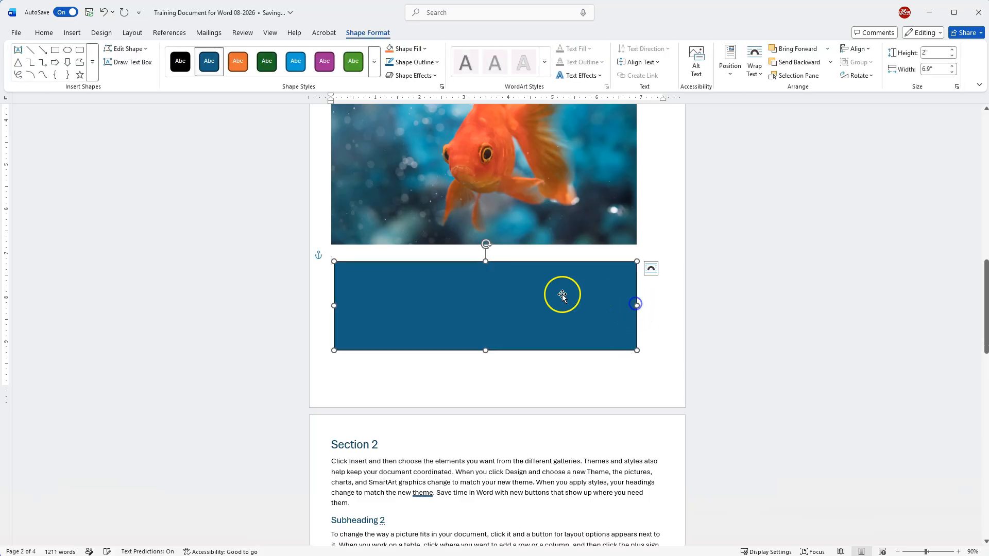
Add the word "TEXT" inside the rectangle and set its font size to 20.
{"action": "right_click", "coordinate": [463, 292]}
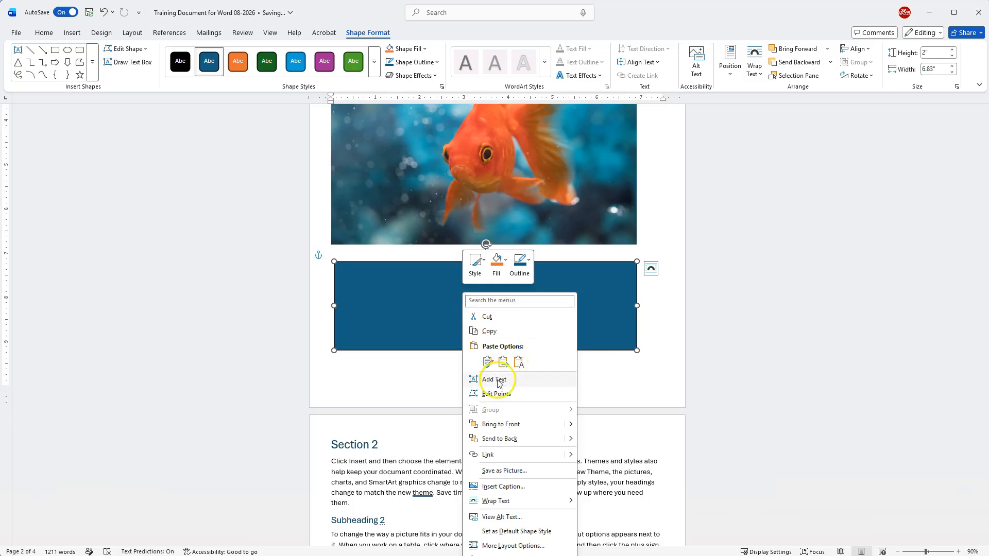
{"action": "left_click", "coordinate": [487, 379]}
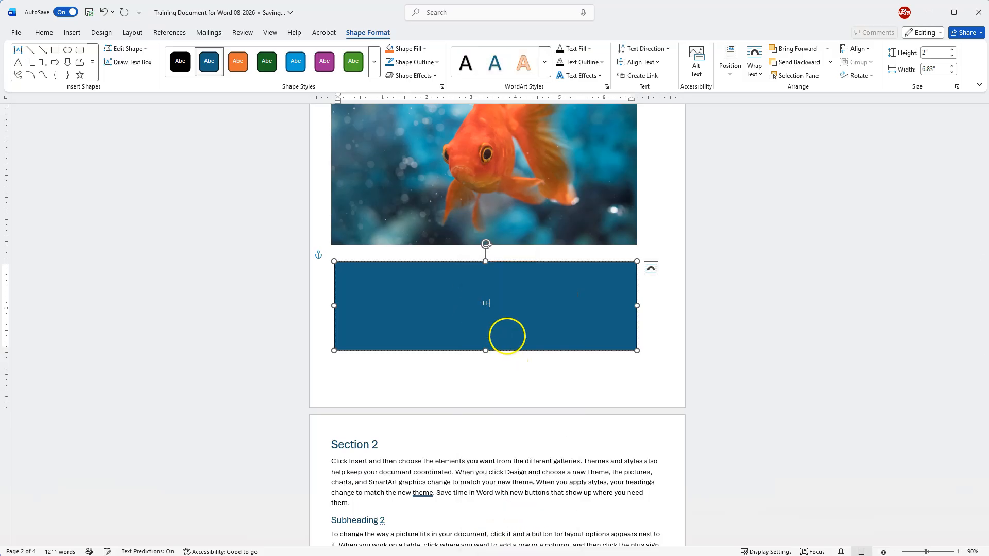
{"action": "left_click_drag", "start_coordinate": [514, 303], "coordinate": [450, 303]}
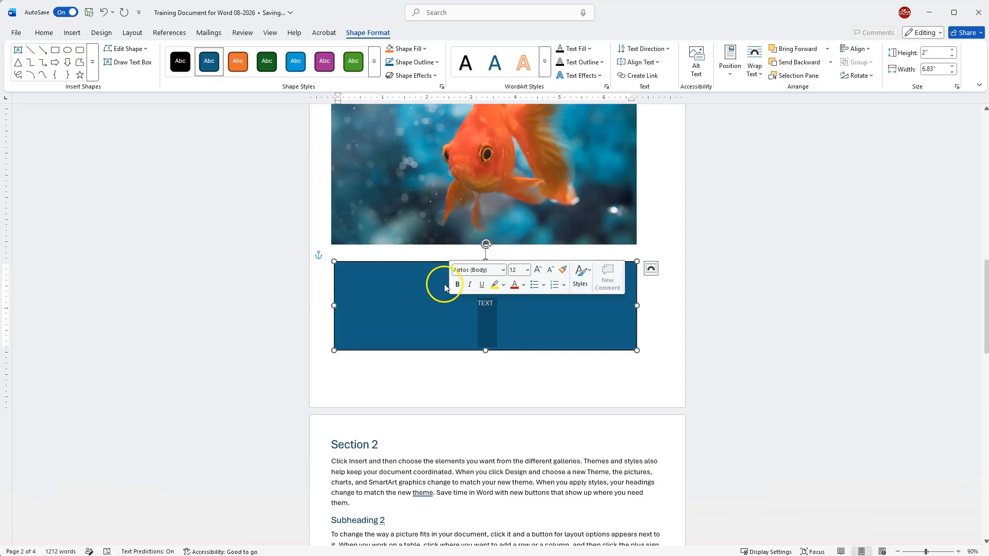
{"action": "left_click", "coordinate": [46, 36]}
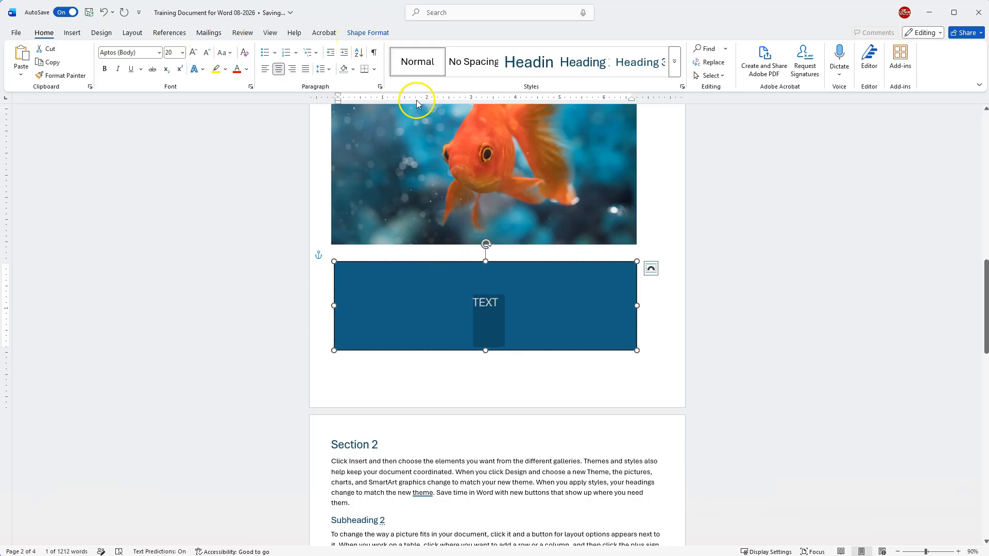
Preview the theme and preset shape styles on the rectangle without applying one.
{"action": "left_click", "coordinate": [368, 33]}
{"action": "left_click", "coordinate": [437, 261]}
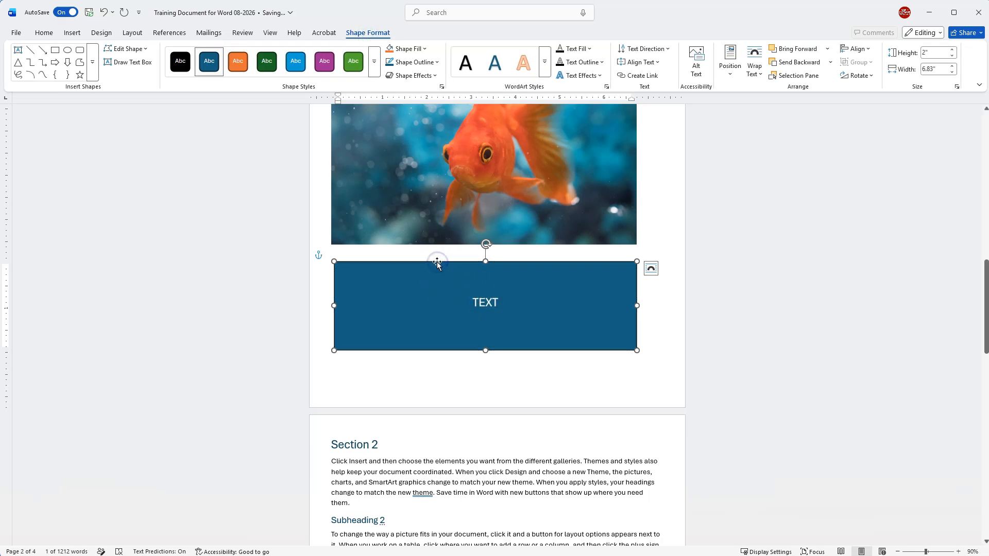
{"action": "scroll", "coordinate": [479, 309], "scroll_direction": "up", "scroll_amount": 3}
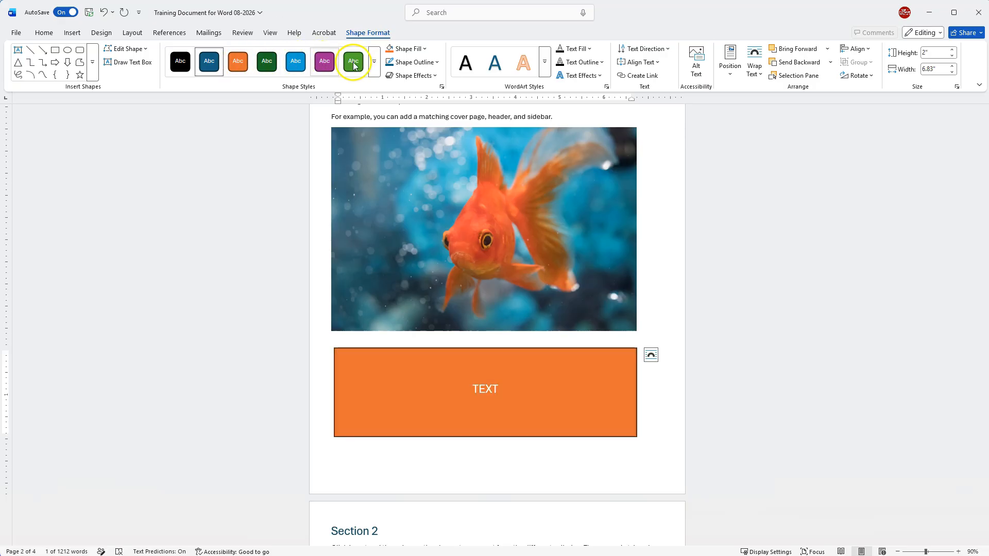
{"action": "left_click", "coordinate": [374, 61]}
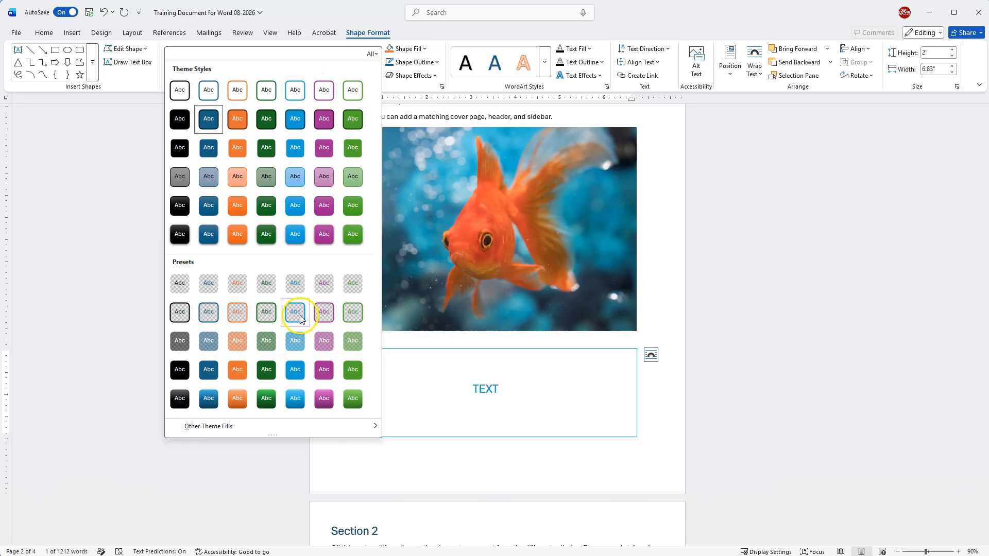
{"action": "left_click", "coordinate": [454, 30]}
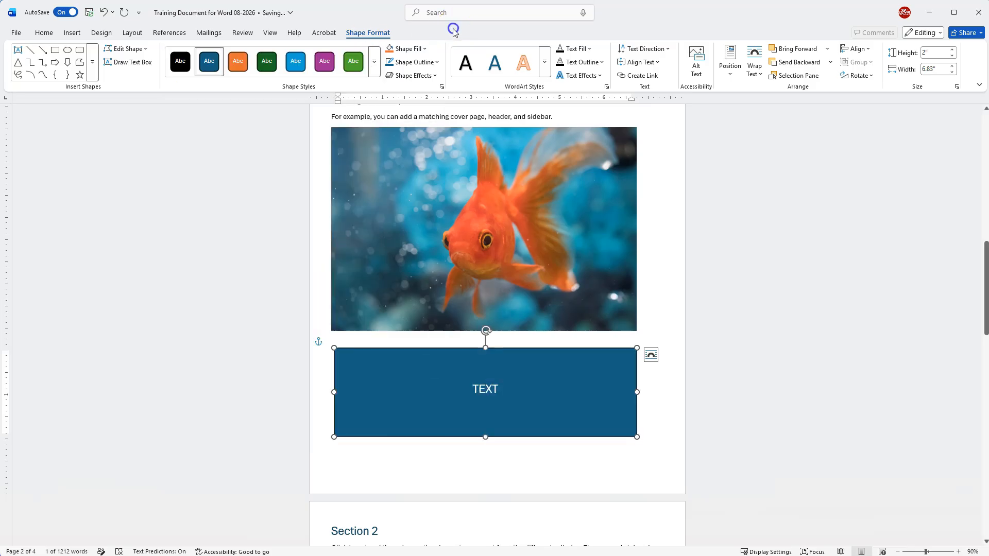
Fill the rectangle with the orange theme color and change its outline to the recently used light blue.
{"action": "left_click", "coordinate": [424, 48]}
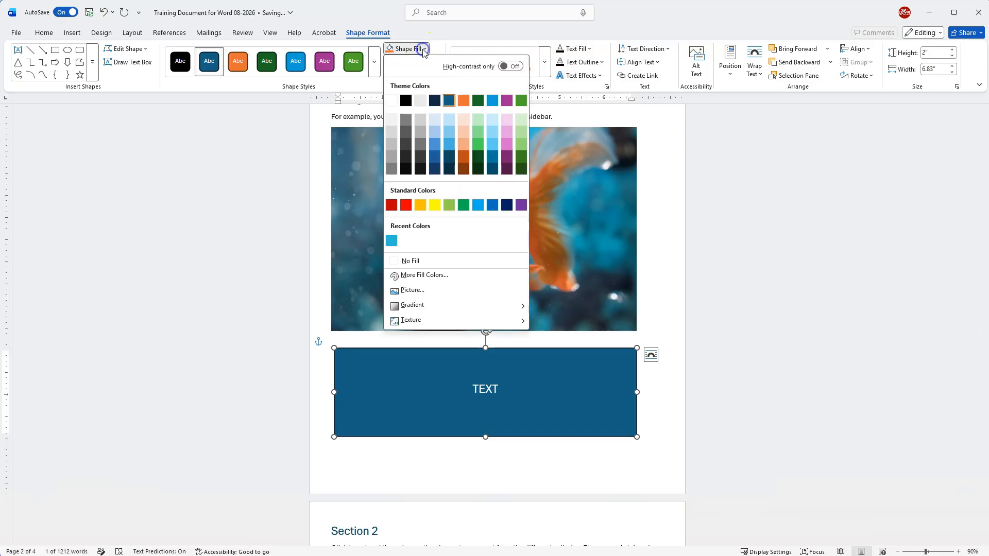
{"action": "left_click", "coordinate": [464, 101]}
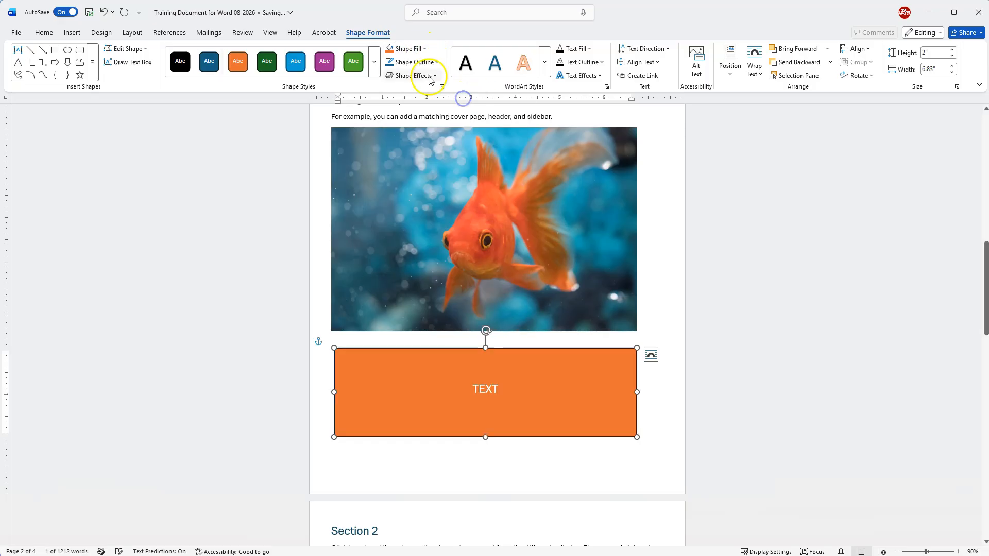
{"action": "left_click", "coordinate": [432, 62]}
{"action": "left_click", "coordinate": [391, 254]}
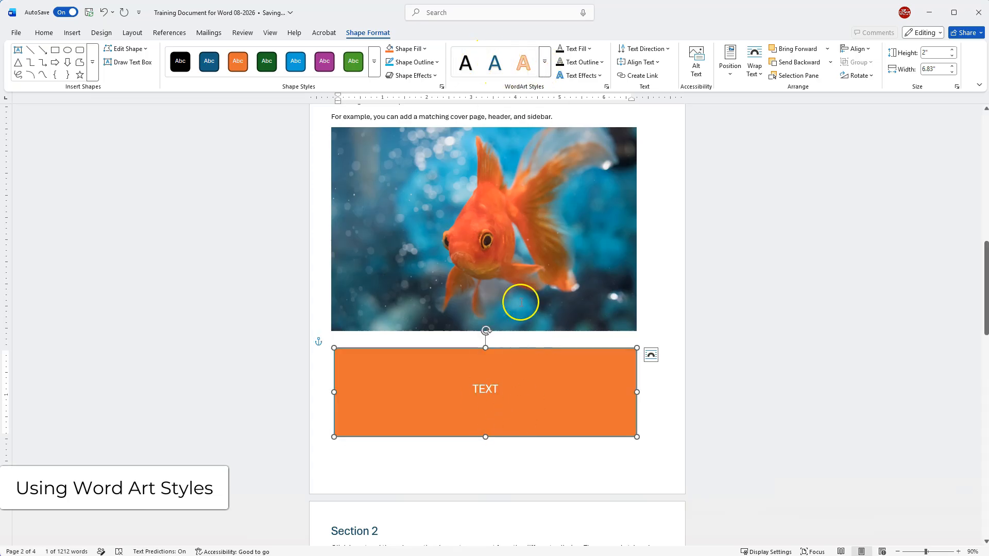
Apply the light blue WordArt style from the second row of the gallery to the rectangle's text.
{"action": "left_click", "coordinate": [545, 62]}
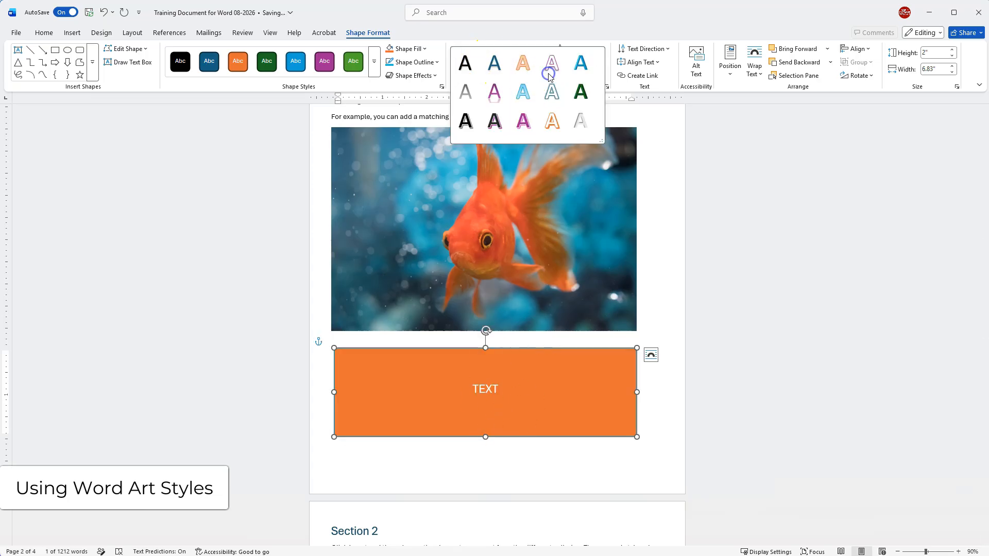
{"action": "left_click", "coordinate": [523, 92]}
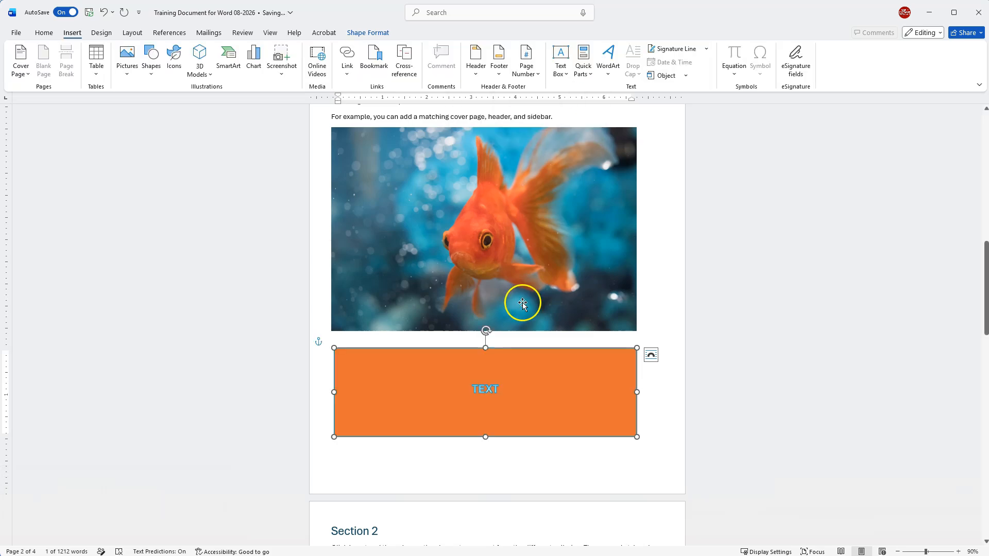
Browse the SmartArt Process, Hierarchy and Relationship categories and insert a Basic Process graphic at the end of the document.
{"action": "scroll", "coordinate": [523, 304], "scroll_direction": "down", "scroll_amount": 5}
{"action": "left_click_drag", "start_coordinate": [984, 306], "coordinate": [985, 394]}
{"action": "scroll", "coordinate": [331, 332], "scroll_direction": "down", "scroll_amount": 4}
{"action": "left_click", "coordinate": [230, 62]}
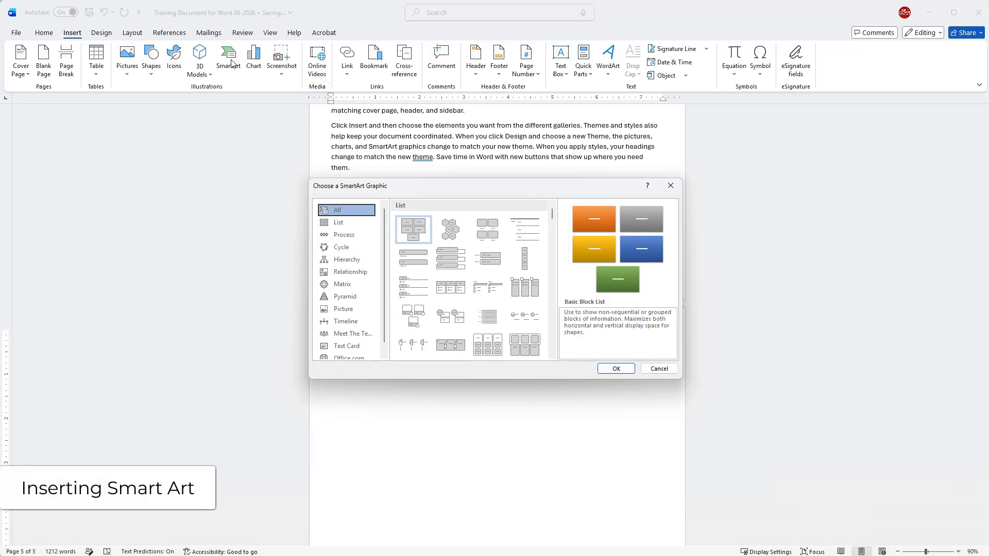
{"action": "left_click", "coordinate": [355, 238]}
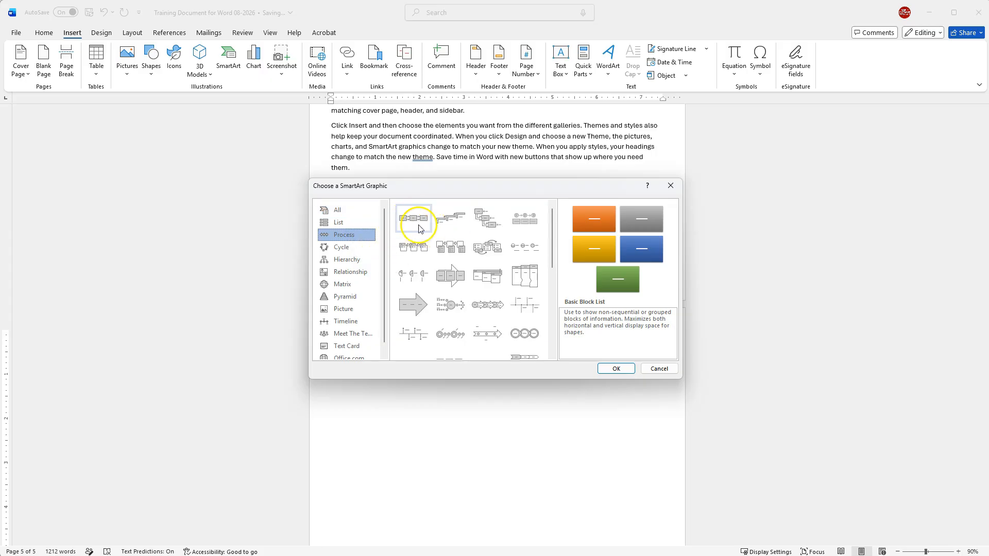
{"action": "left_click", "coordinate": [347, 261]}
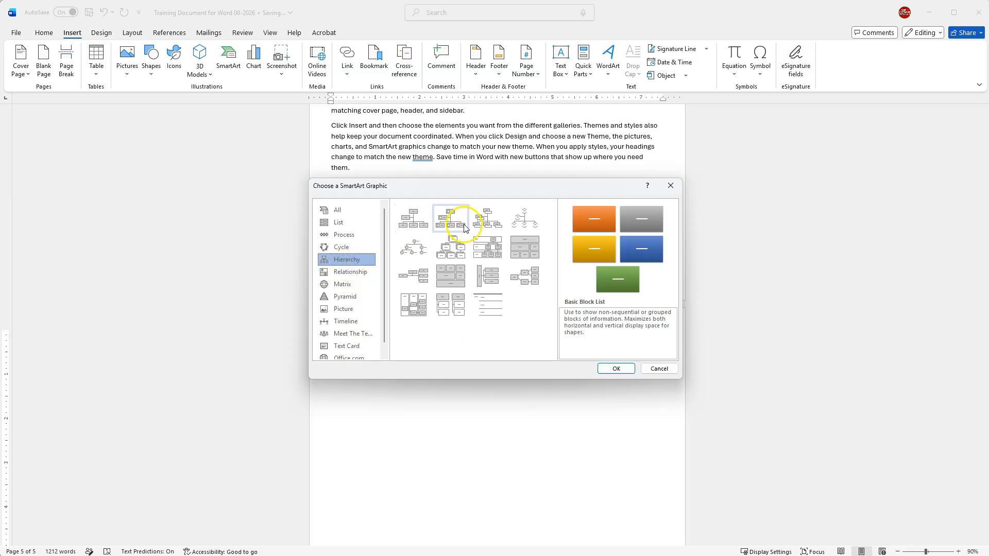
{"action": "left_click", "coordinate": [359, 273]}
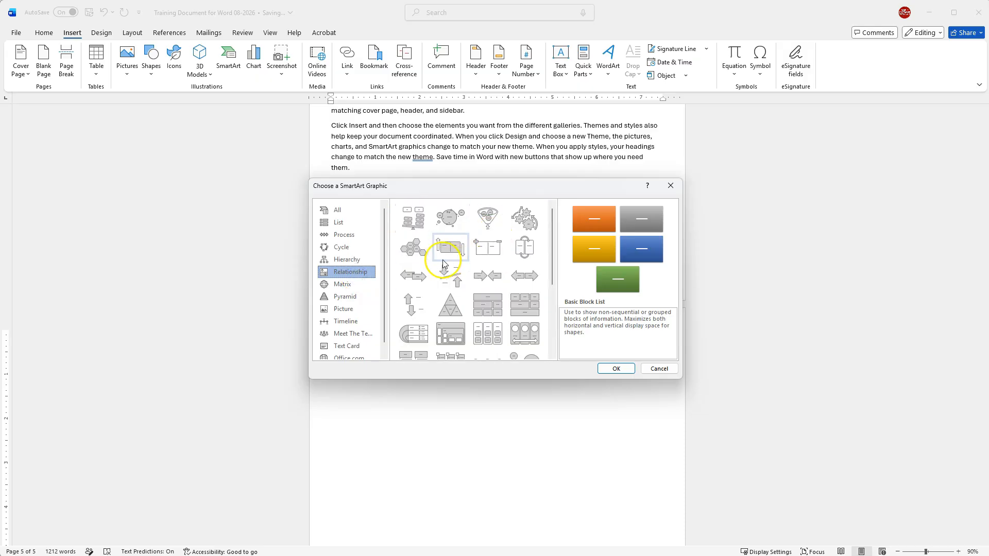
{"action": "left_click", "coordinate": [344, 235]}
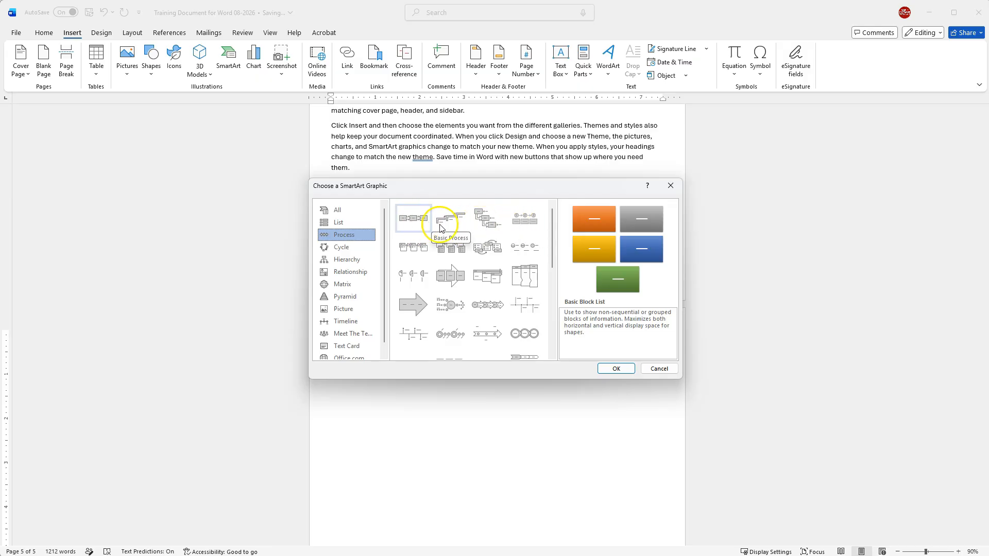
{"action": "left_click_drag", "start_coordinate": [552, 231], "coordinate": [550, 293]}
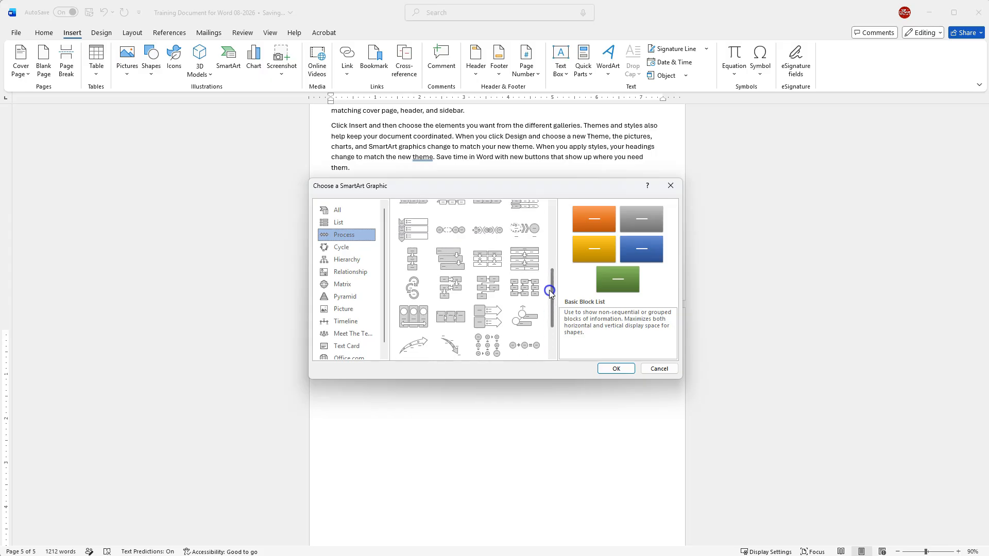
{"action": "left_click_drag", "start_coordinate": [552, 283], "coordinate": [551, 219]}
{"action": "left_click", "coordinate": [413, 218]}
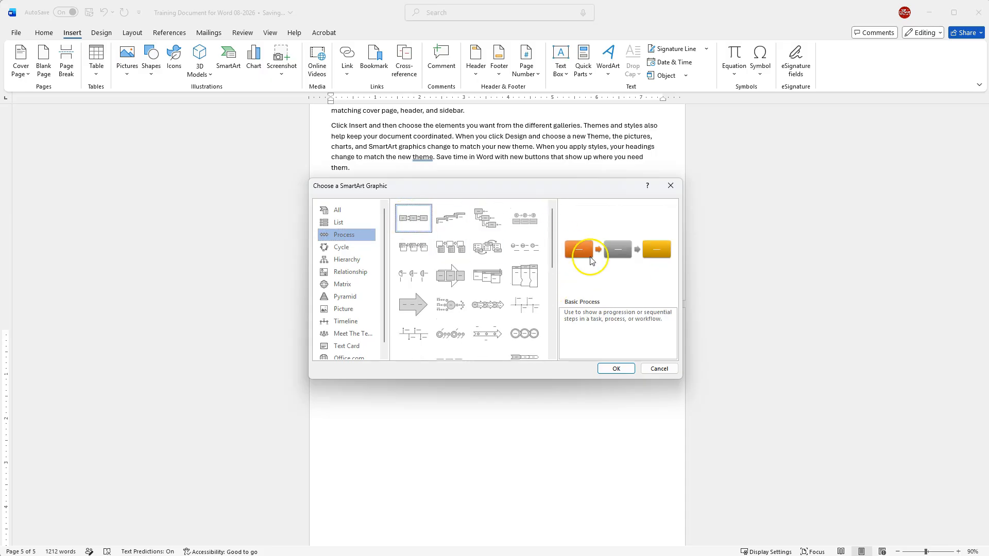
{"action": "left_click", "coordinate": [615, 370]}
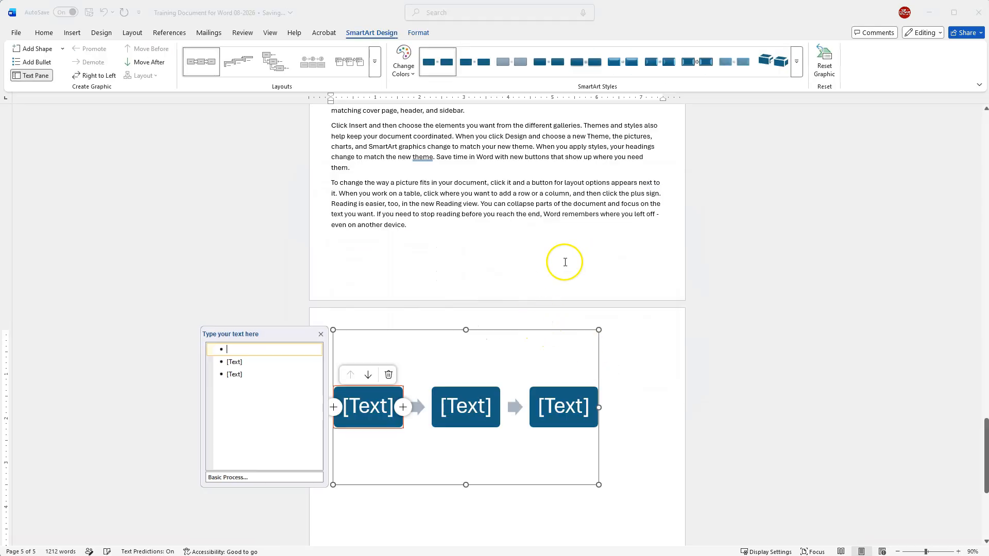
Label the three boxes of the process graphic "Text 1", "Text 2" and "Text 3".
{"action": "scroll", "coordinate": [566, 260], "scroll_direction": "down", "scroll_amount": 3}
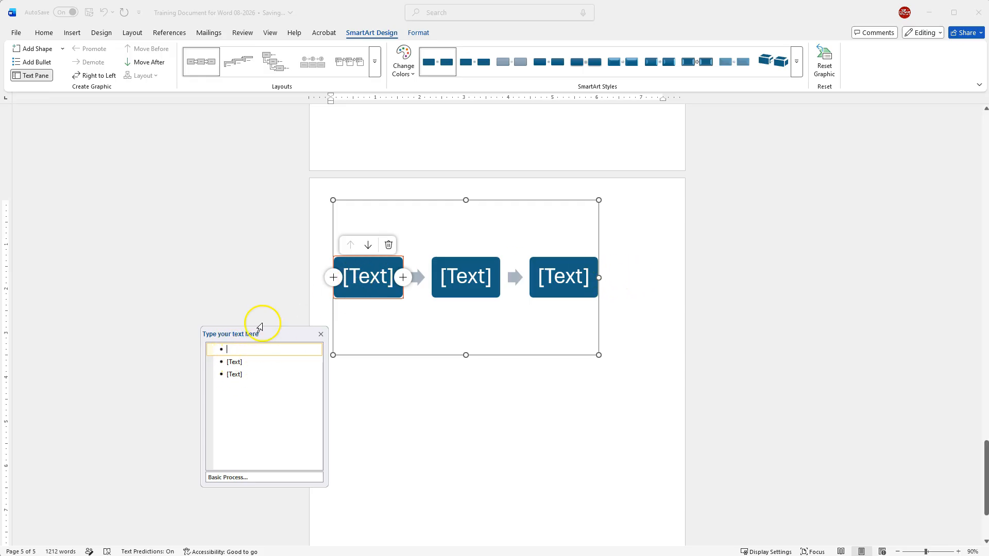
{"action": "type", "text": "Text 1"}
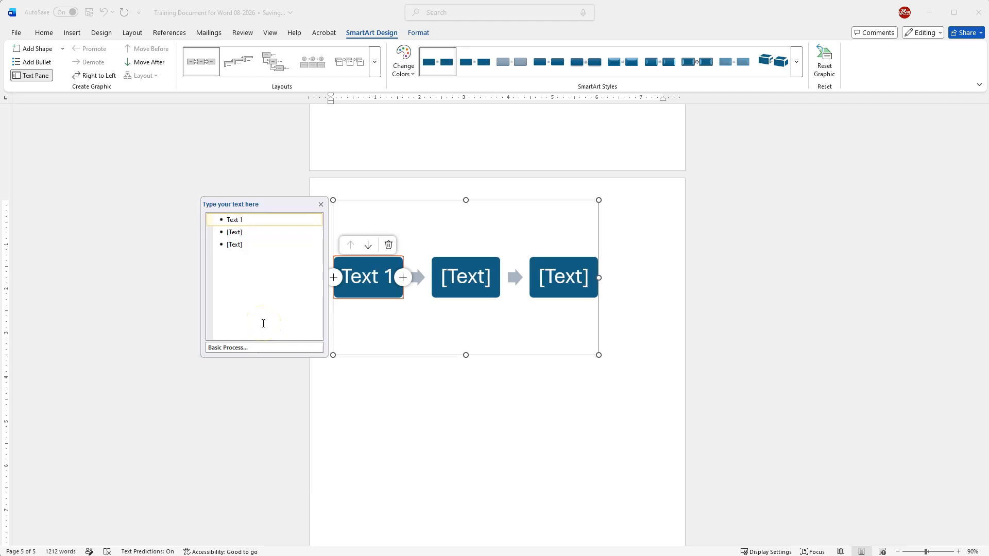
{"action": "key", "text": "Down"}
{"action": "type", "text": "Text 2"}
{"action": "key", "text": "Down"}
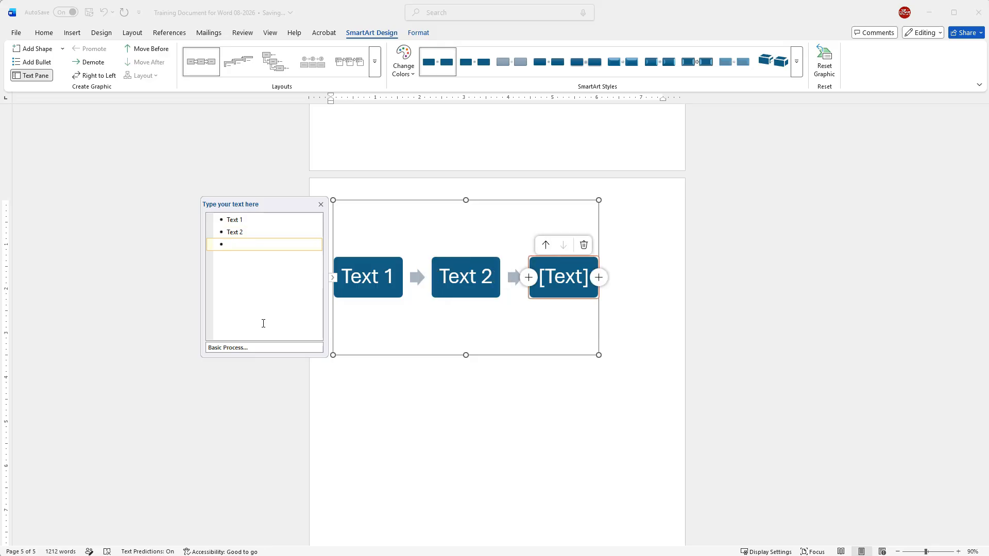
{"action": "type", "text": "Text 3"}
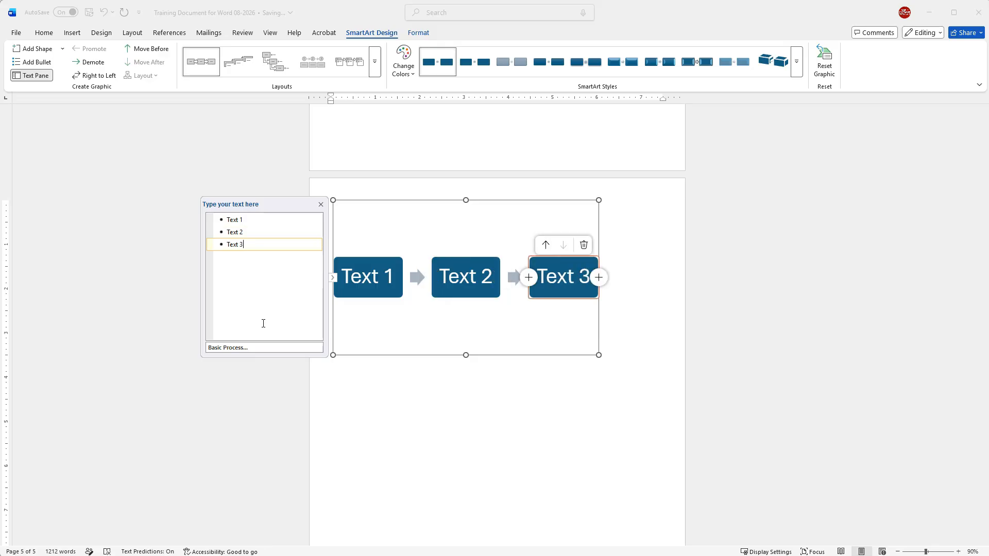
Add a fourth box labeled "Text 4" after "Text 3" and enlarge the graphic to about 3.58" high and 7.58" wide.
{"action": "left_click", "coordinate": [596, 277]}
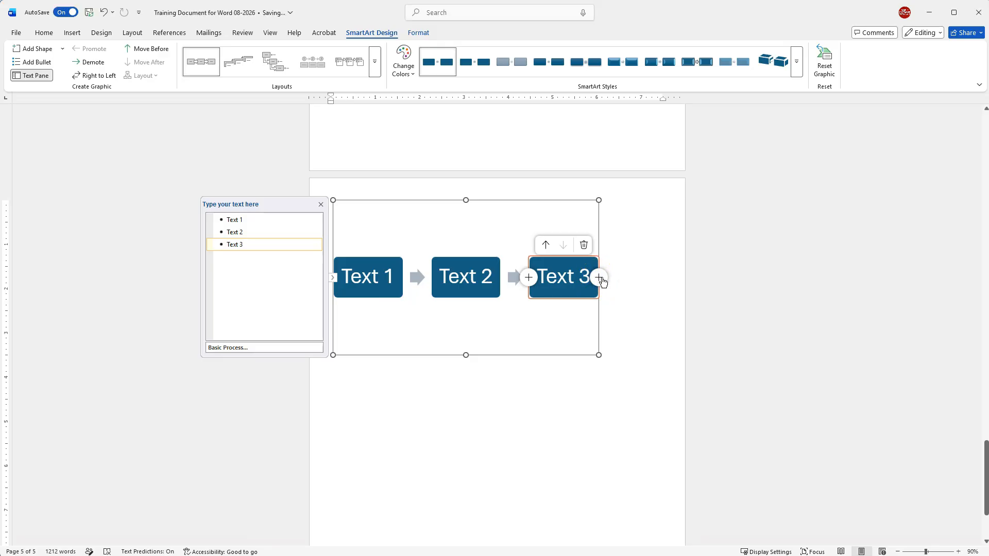
{"action": "left_click", "coordinate": [599, 278]}
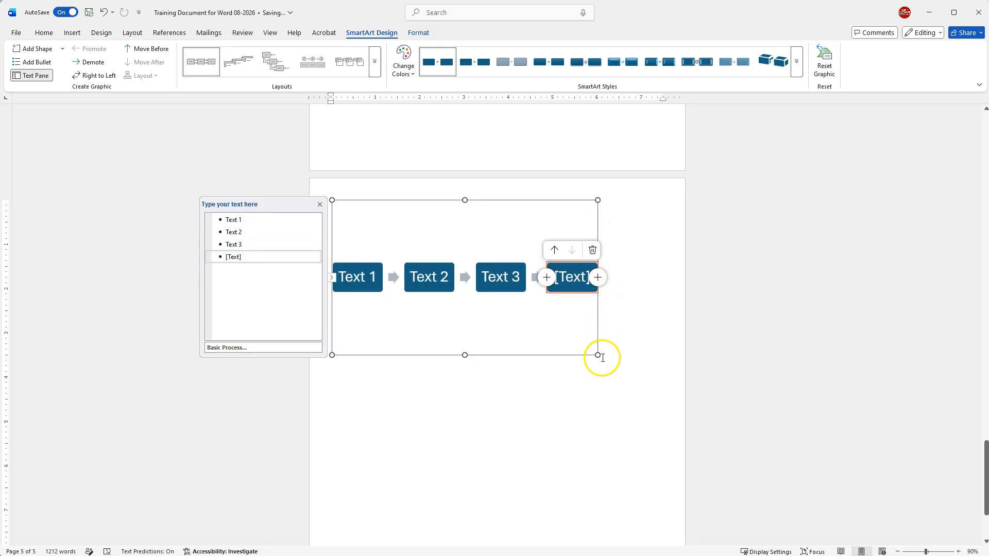
{"action": "left_click_drag", "start_coordinate": [596, 354], "coordinate": [669, 359]}
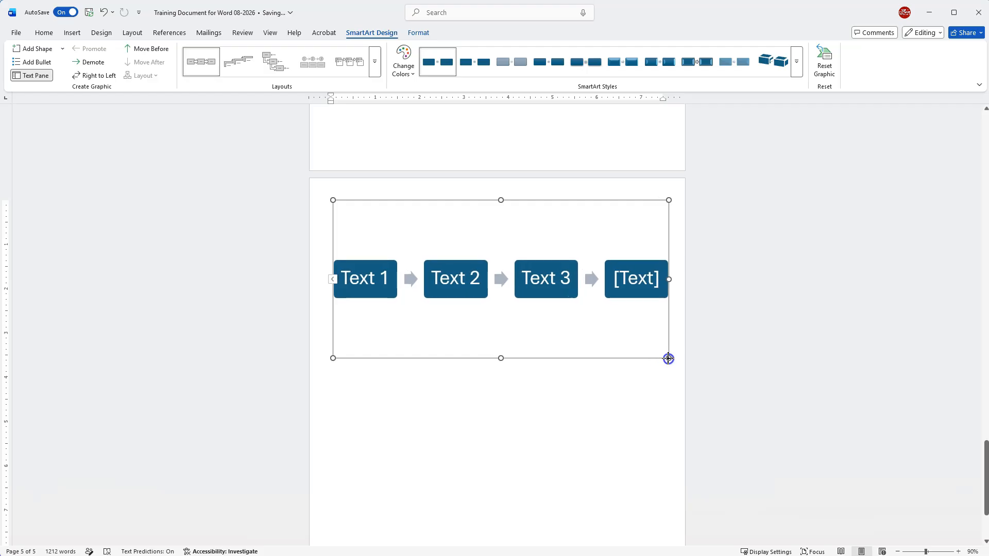
{"action": "left_click", "coordinate": [637, 278]}
{"action": "left_click", "coordinate": [667, 295]}
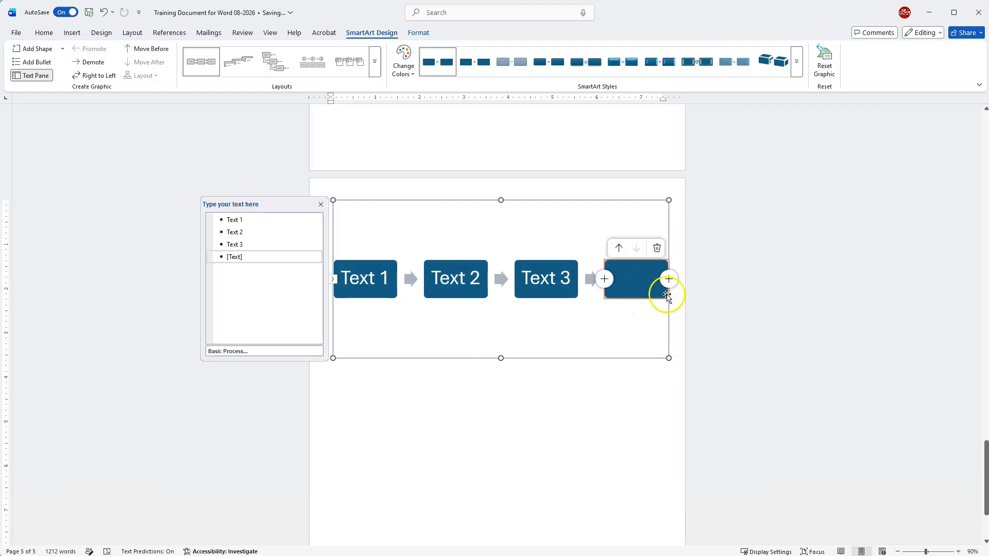
{"action": "type", "text": "Text 4"}
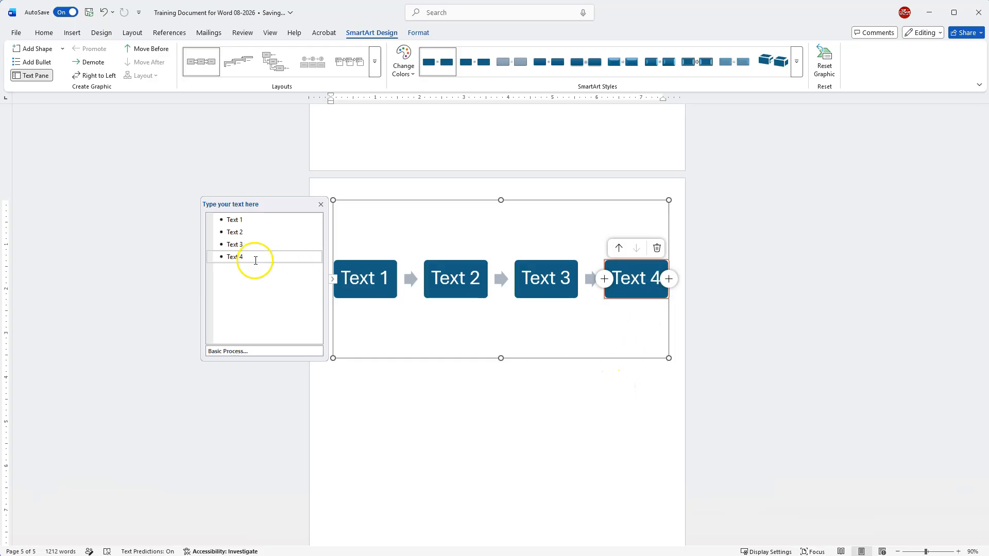
Select the whole SmartArt graphic and change its layout to Alternating Flow.
{"action": "left_click", "coordinate": [545, 201]}
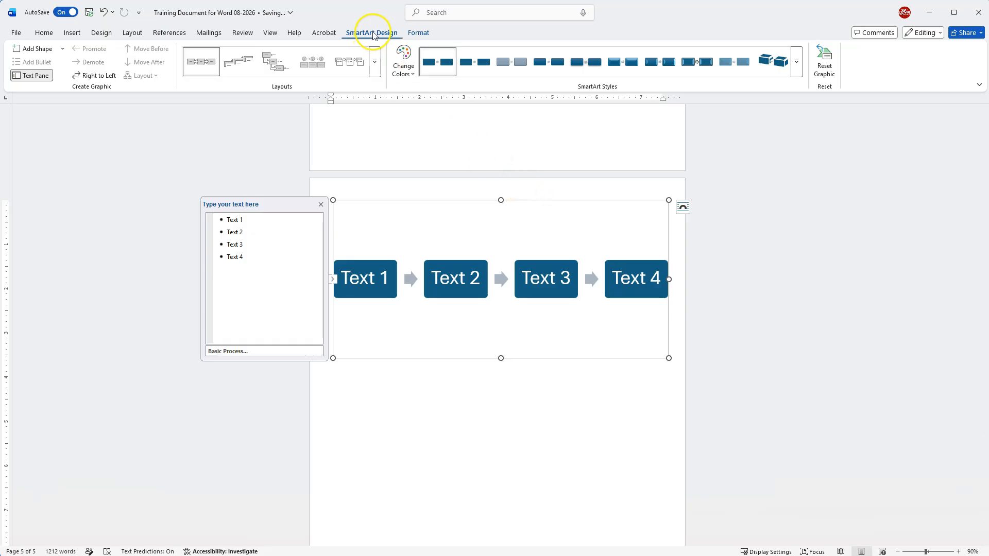
{"action": "left_click", "coordinate": [418, 33]}
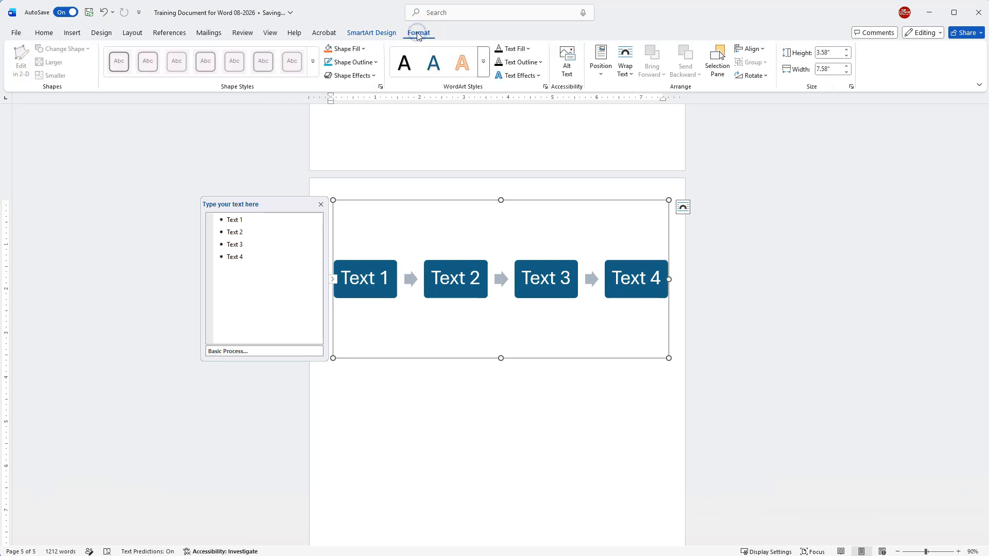
{"action": "left_click", "coordinate": [384, 34]}
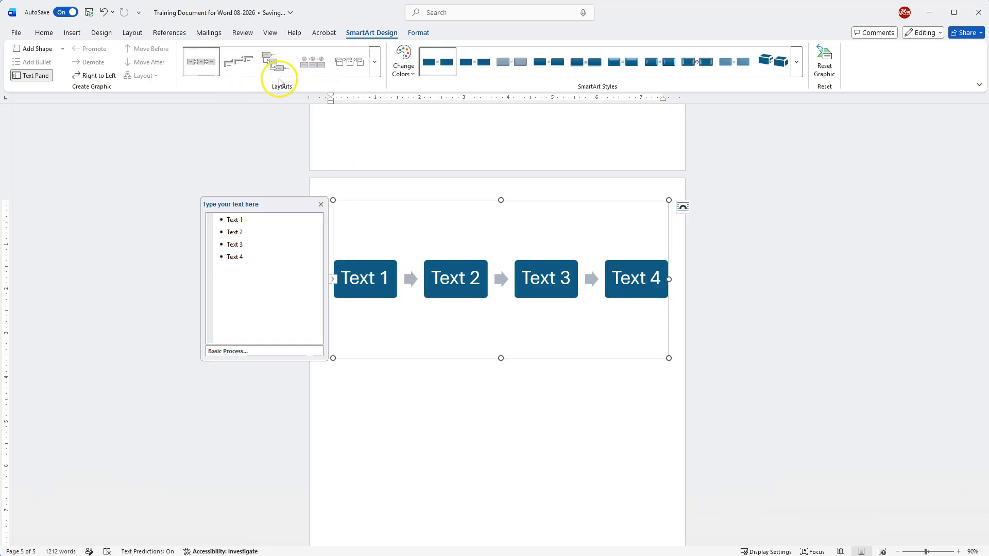
{"action": "left_click", "coordinate": [375, 64]}
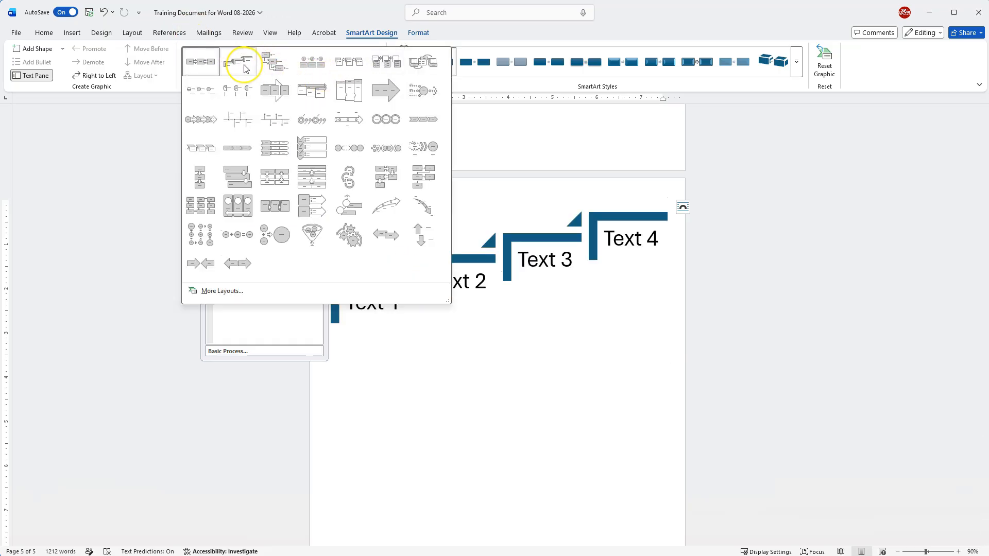
{"action": "scroll", "coordinate": [515, 237], "scroll_direction": "up", "scroll_amount": 3}
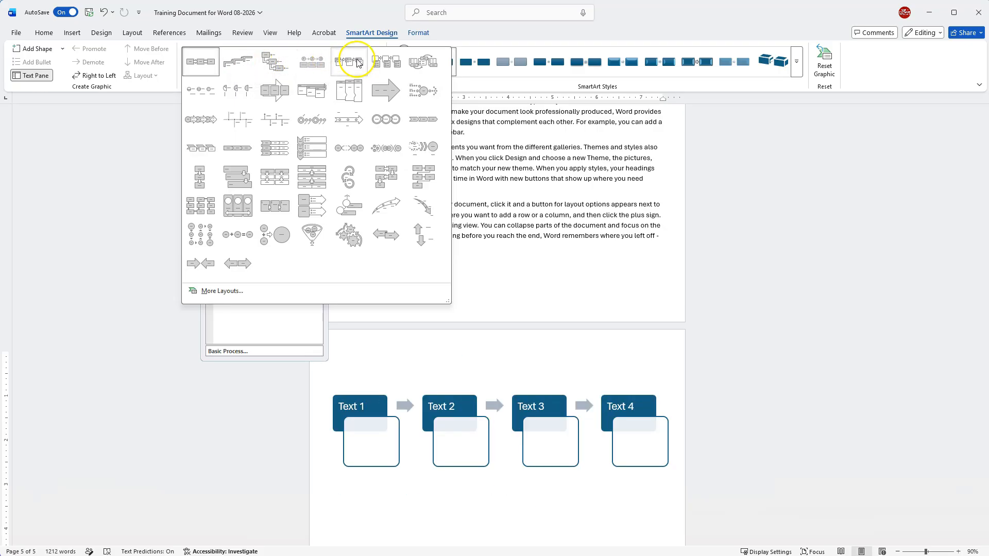
{"action": "left_click", "coordinate": [425, 62]}
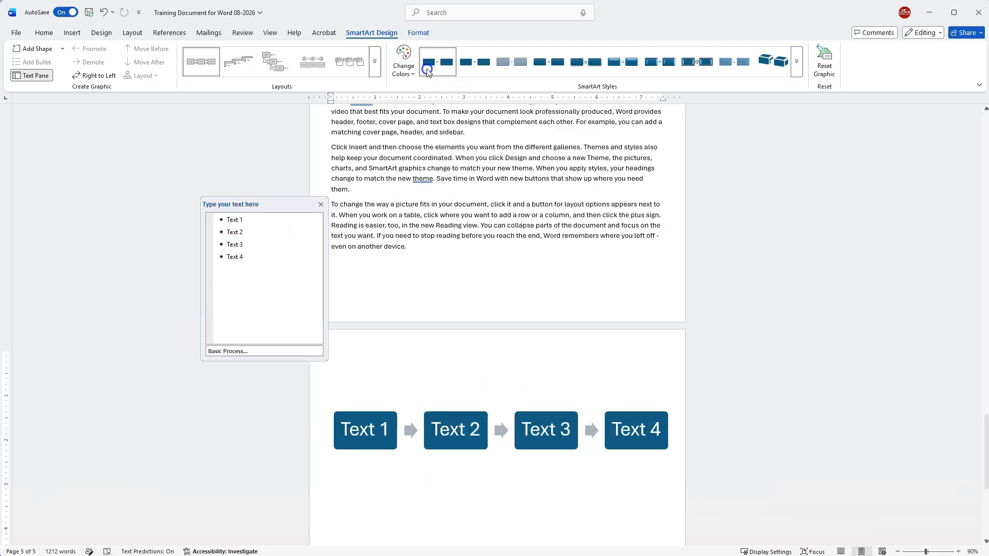
{"action": "scroll", "coordinate": [486, 159], "scroll_direction": "down", "scroll_amount": 1}
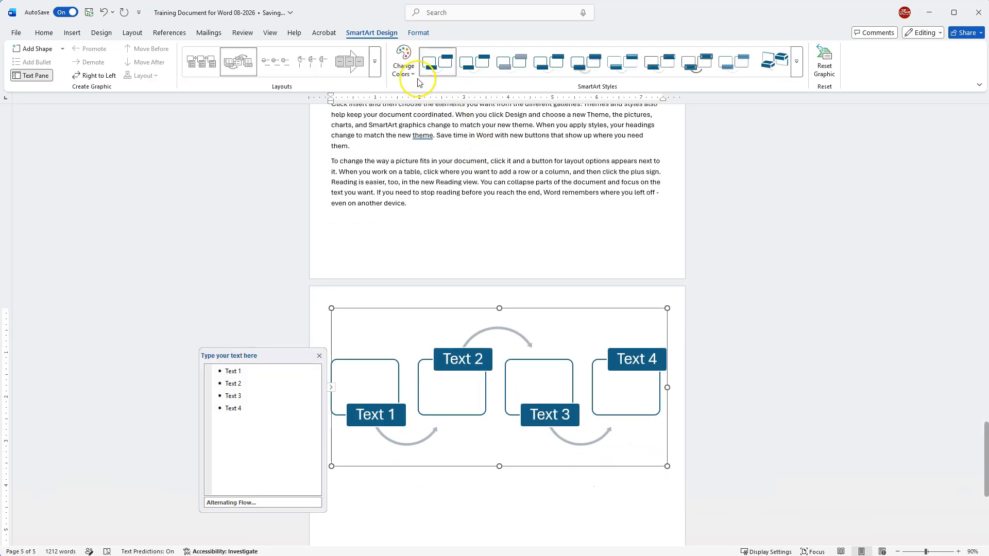
Preview the color variants and the 3-D SmartArt styles on the graphic without applying one.
{"action": "left_click", "coordinate": [408, 72]}
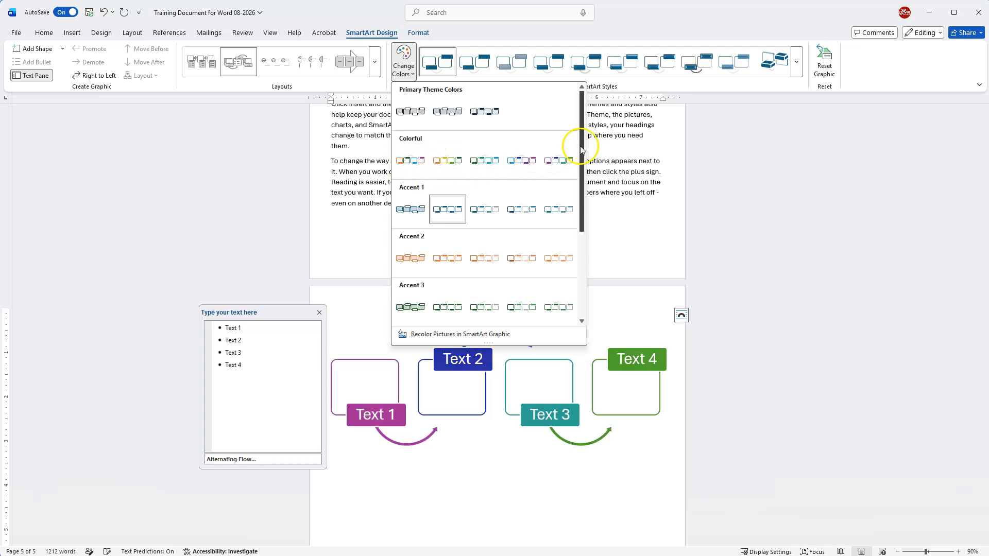
{"action": "mouse_move", "coordinate": [580, 140]}
{"action": "left_mouse_down"}
{"action": "mouse_move", "coordinate": [584, 249]}
{"action": "mouse_move", "coordinate": [582, 154]}
{"action": "mouse_move", "coordinate": [569, 125]}
{"action": "left_mouse_up"}
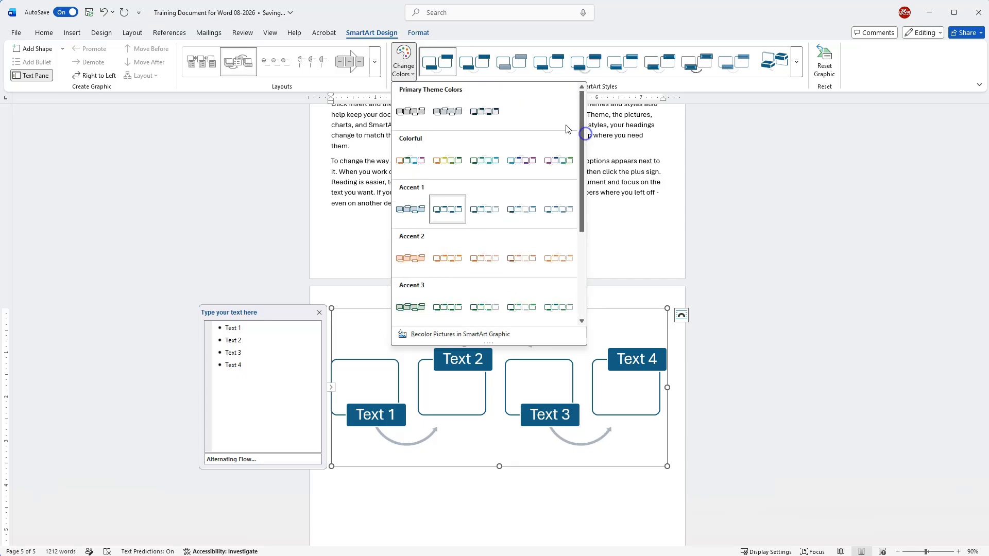
{"action": "left_click", "coordinate": [700, 42]}
{"action": "left_click", "coordinate": [796, 63]}
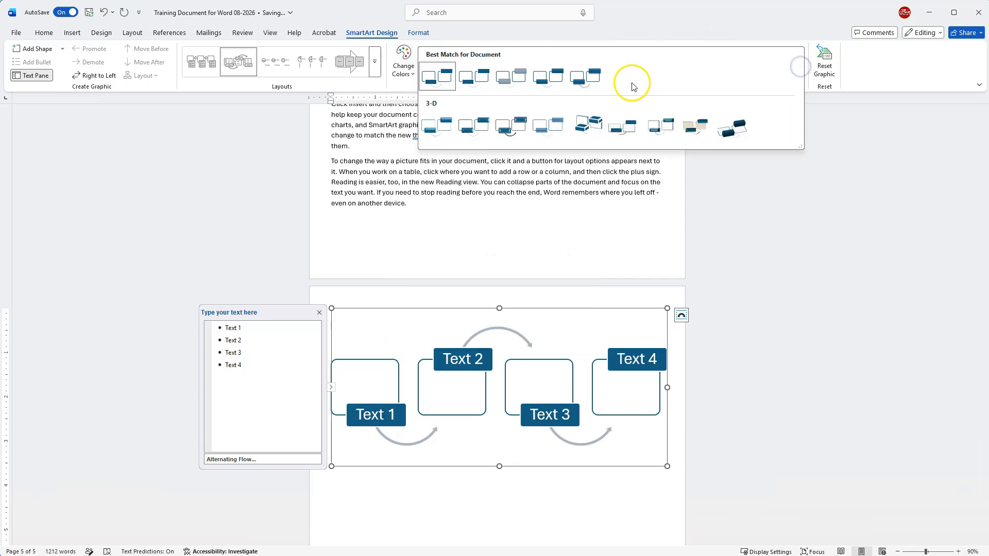
{"action": "left_click", "coordinate": [591, 125]}
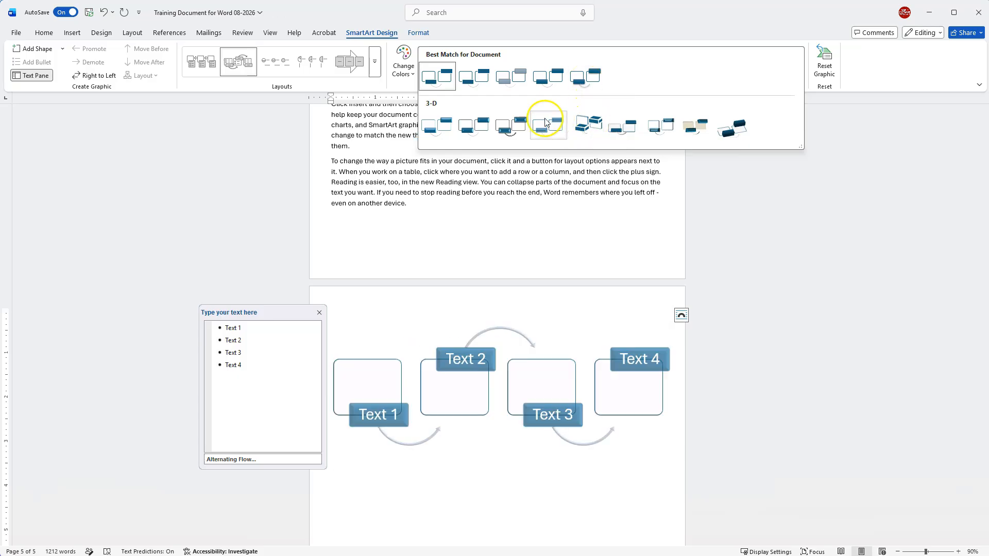
{"action": "left_click", "coordinate": [639, 26]}
Recolor the SmartArt graphic with the first variant of the Colorful group.
{"action": "left_click", "coordinate": [403, 62]}
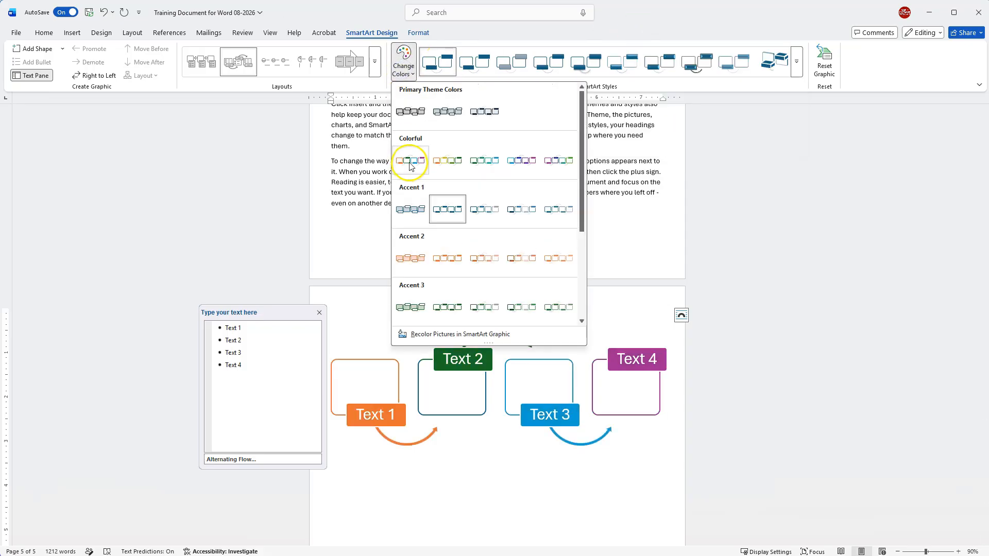
{"action": "left_click", "coordinate": [411, 160]}
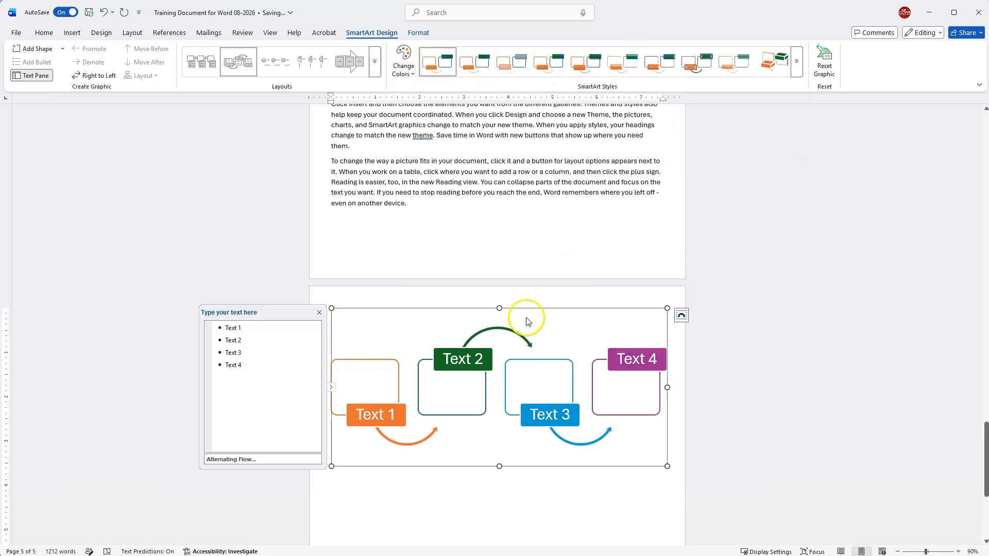
Return to the body text on page 4 and close the SmartArt text pane.
{"action": "left_click", "coordinate": [72, 32]}
{"action": "scroll", "coordinate": [515, 238], "scroll_direction": "up", "scroll_amount": 6}
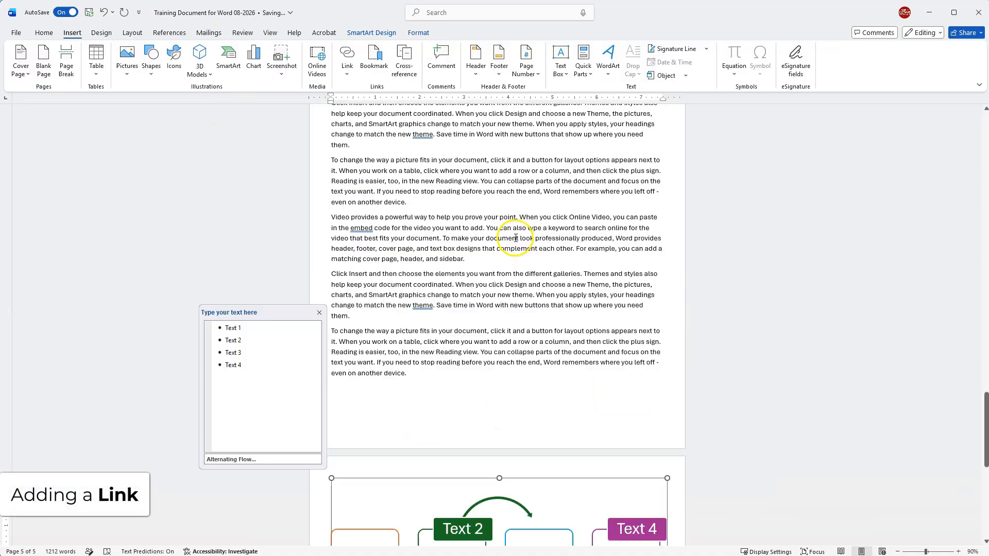
{"action": "scroll", "coordinate": [361, 150], "scroll_direction": "up", "scroll_amount": 2}
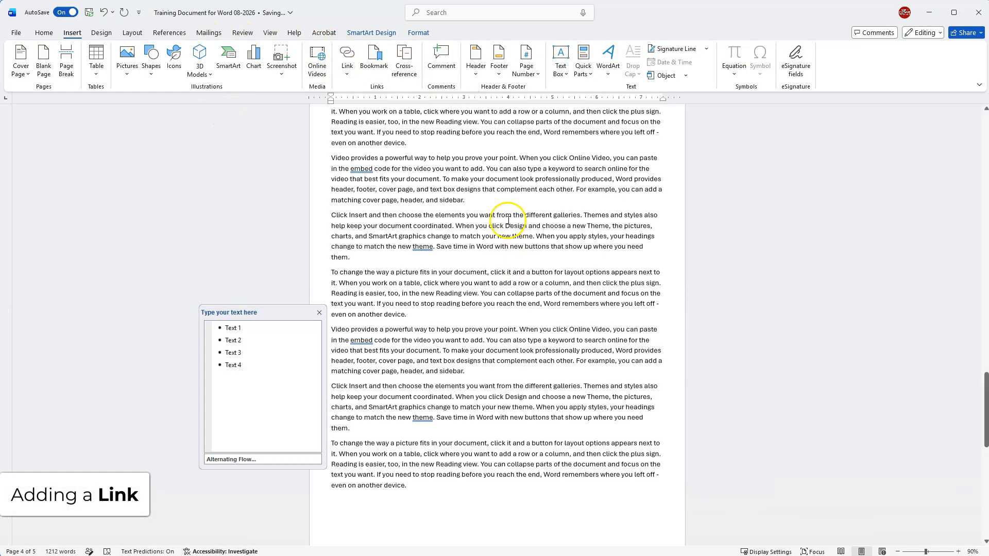
{"action": "left_click", "coordinate": [319, 314]}
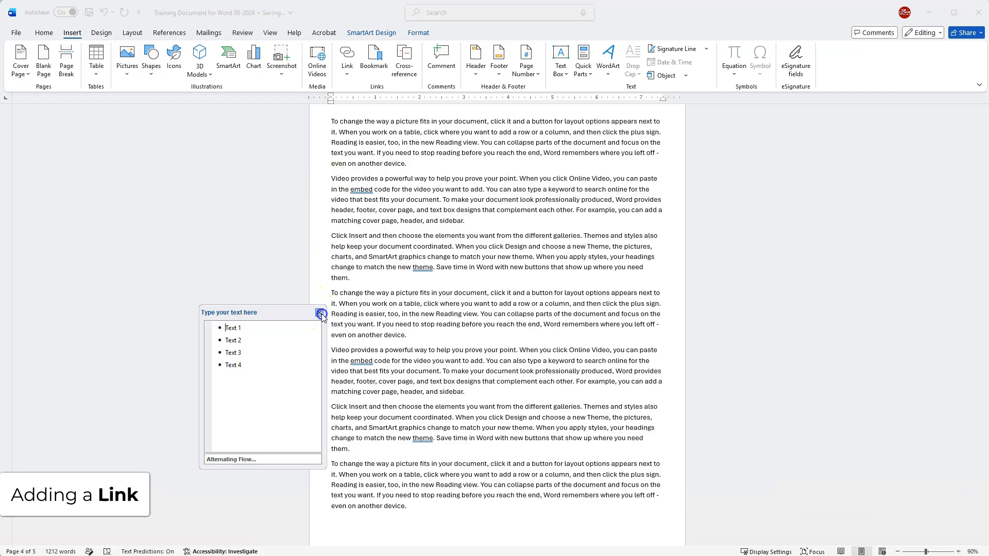
Examine the file, in-document and e-mail link targets for "Video provides a powerful way to help you prove your point" without inserting a link.
{"action": "left_click", "coordinate": [425, 378]}
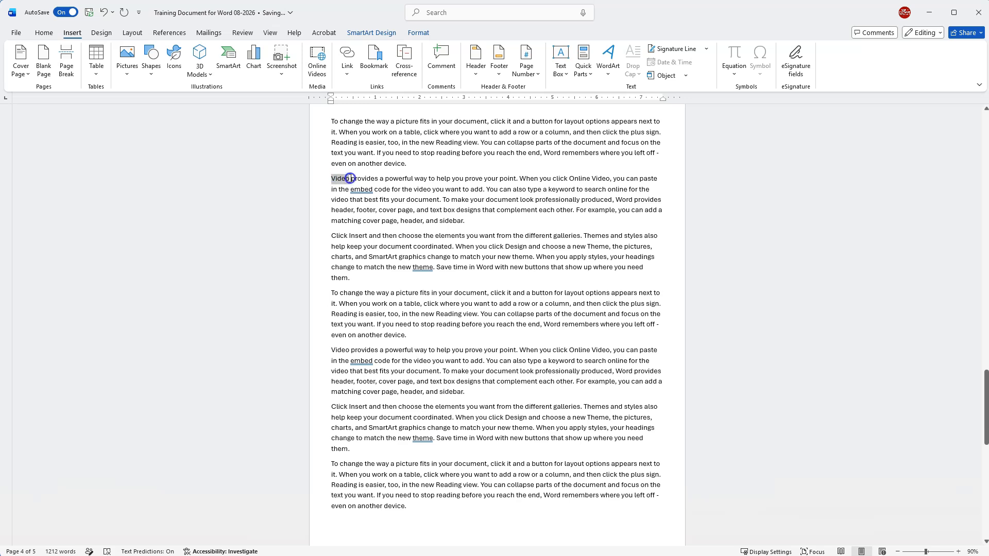
{"action": "left_click_drag", "start_coordinate": [431, 177], "coordinate": [517, 177]}
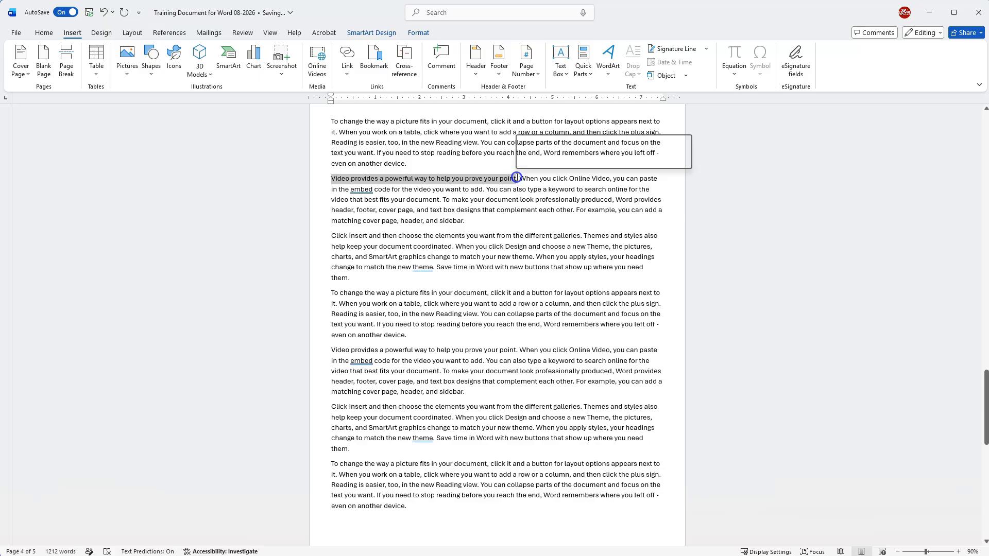
{"action": "left_click", "coordinate": [350, 59]}
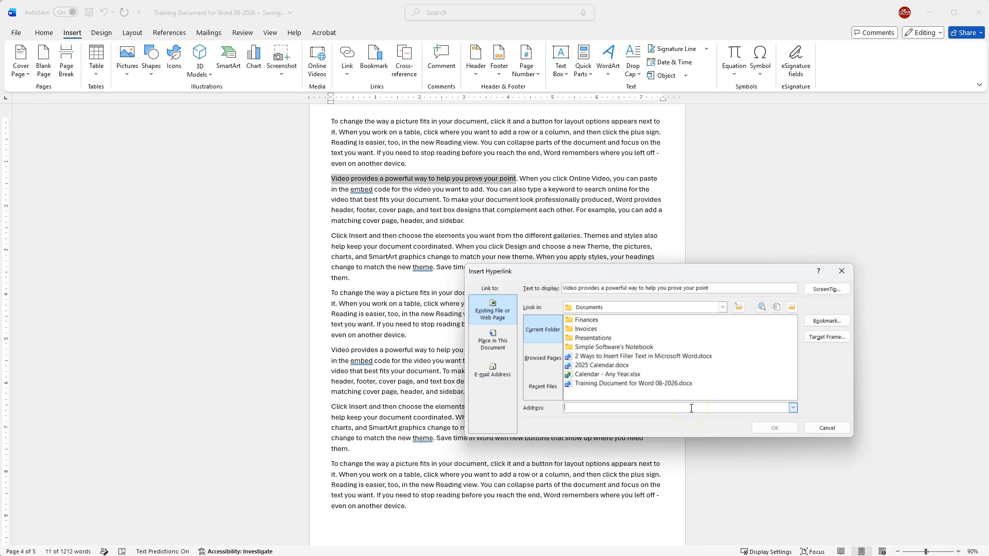
{"action": "left_click", "coordinate": [497, 344]}
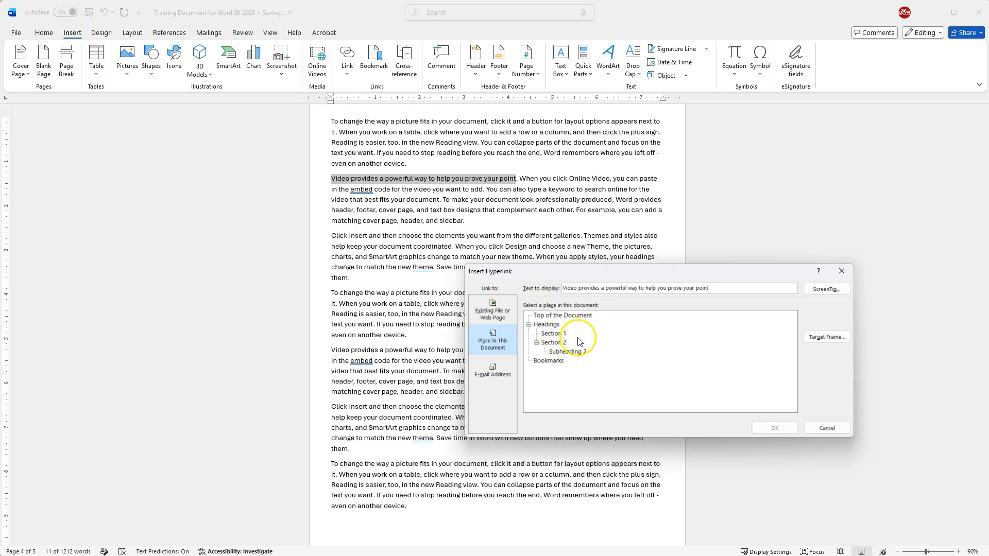
{"action": "left_click", "coordinate": [553, 334]}
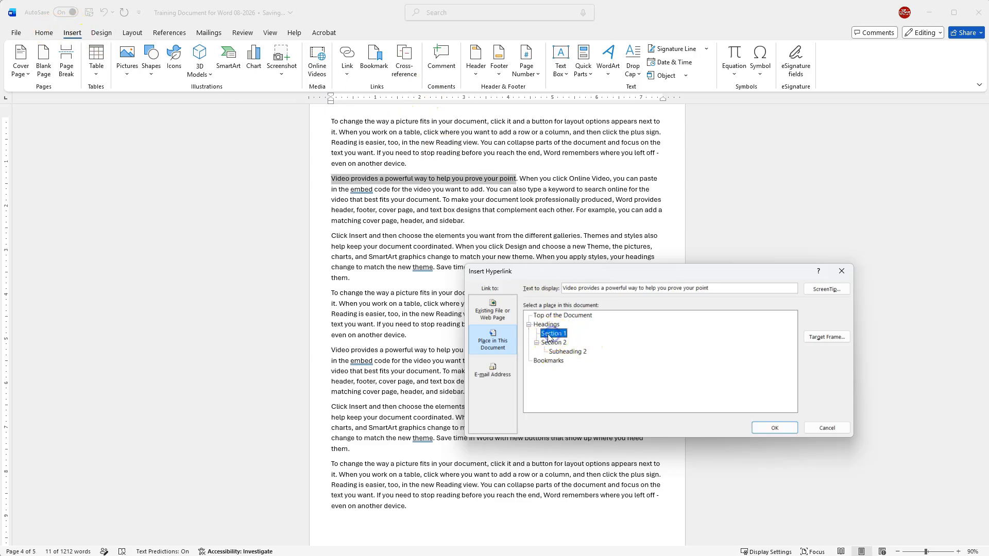
{"action": "left_click", "coordinate": [501, 379]}
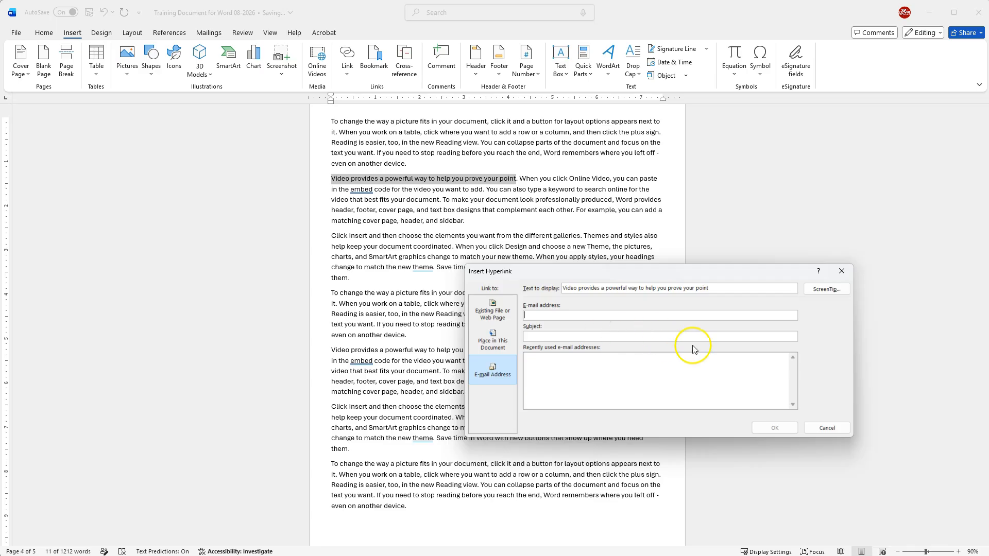
{"action": "left_click", "coordinate": [493, 311]}
{"action": "left_click", "coordinate": [825, 430]}
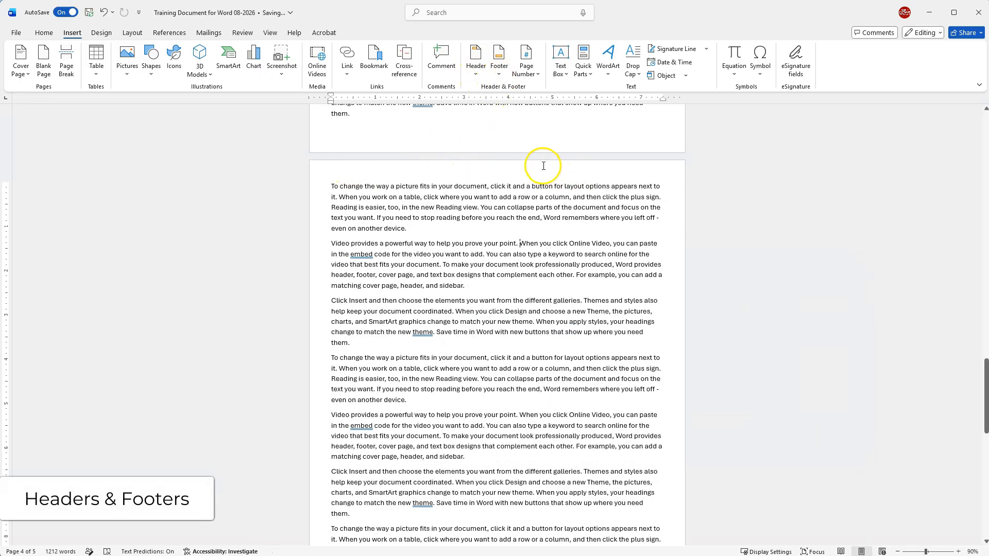
Insert the built-in Facet (Even Page) header into the document.
{"action": "scroll", "coordinate": [483, 382], "scroll_direction": "down", "scroll_amount": 2}
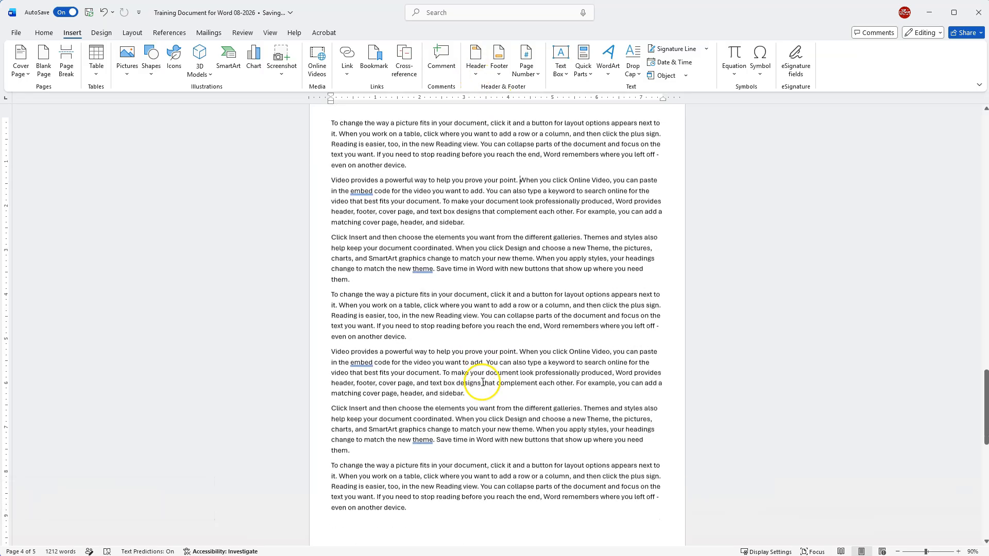
{"action": "scroll", "coordinate": [483, 383], "scroll_direction": "down", "scroll_amount": 1}
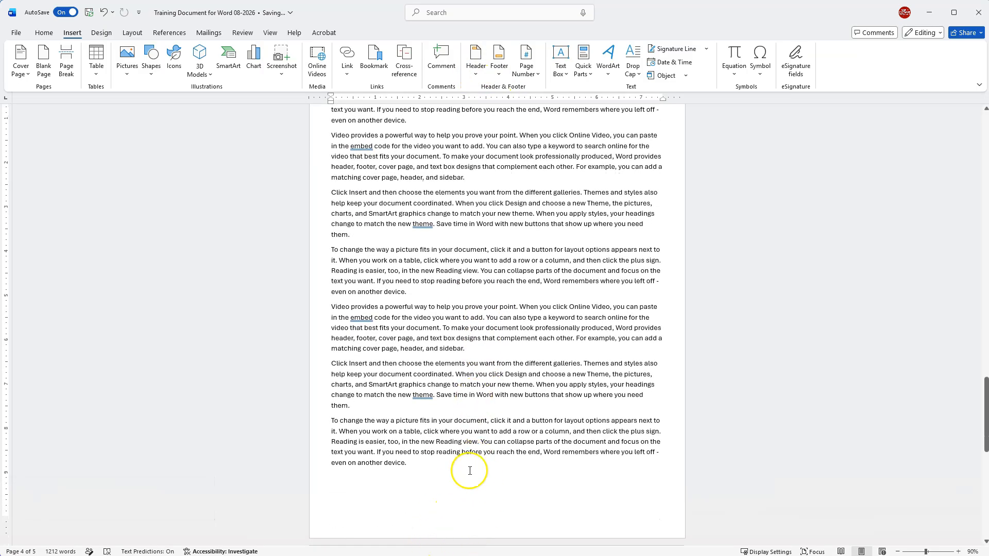
{"action": "scroll", "coordinate": [468, 477], "scroll_direction": "up", "scroll_amount": 2}
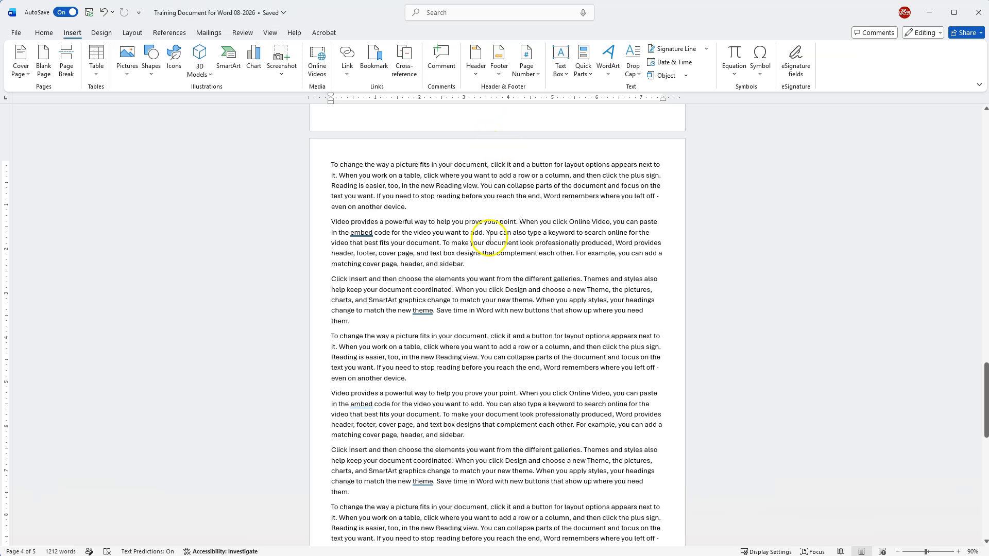
{"action": "scroll", "coordinate": [490, 309], "scroll_direction": "down", "scroll_amount": 2}
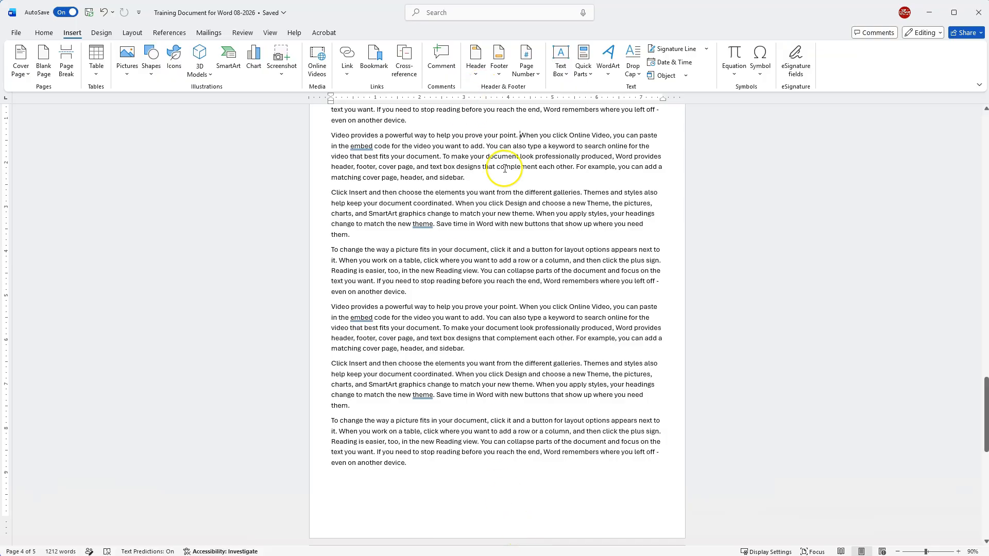
{"action": "scroll", "coordinate": [484, 196], "scroll_direction": "up", "scroll_amount": 2}
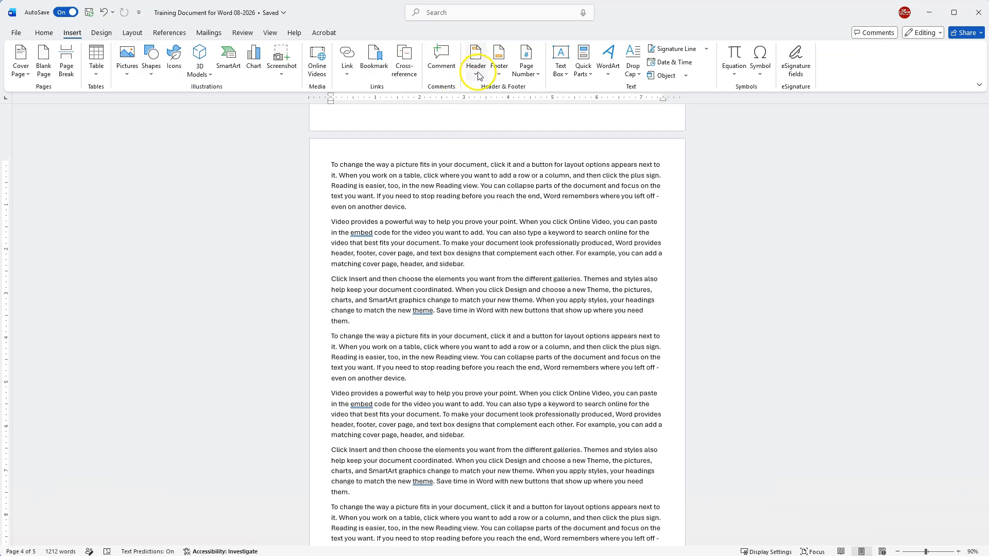
{"action": "scroll", "coordinate": [552, 282], "scroll_direction": "up", "scroll_amount": 5}
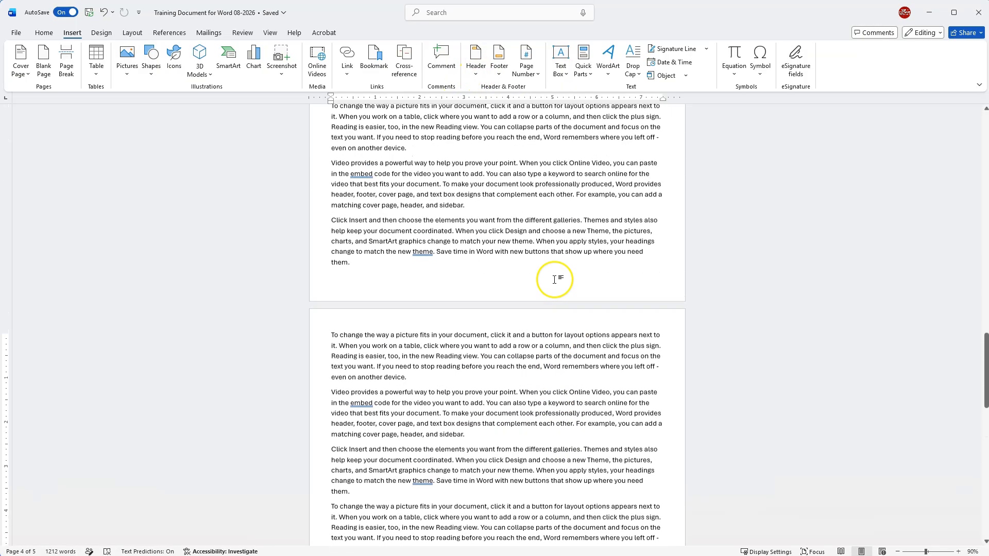
{"action": "left_click", "coordinate": [476, 63]}
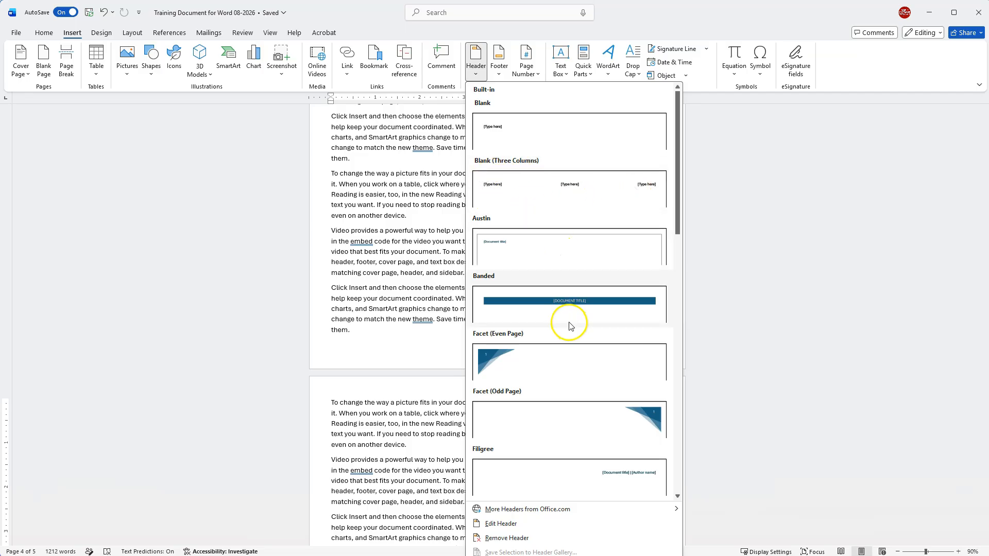
{"action": "scroll", "coordinate": [486, 350], "scroll_direction": "down", "scroll_amount": 3}
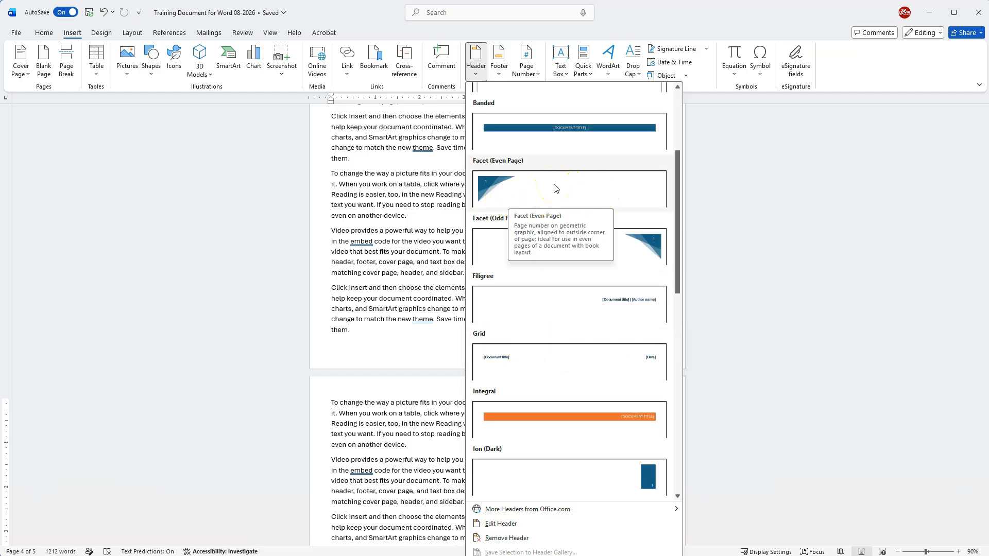
{"action": "left_click", "coordinate": [517, 188]}
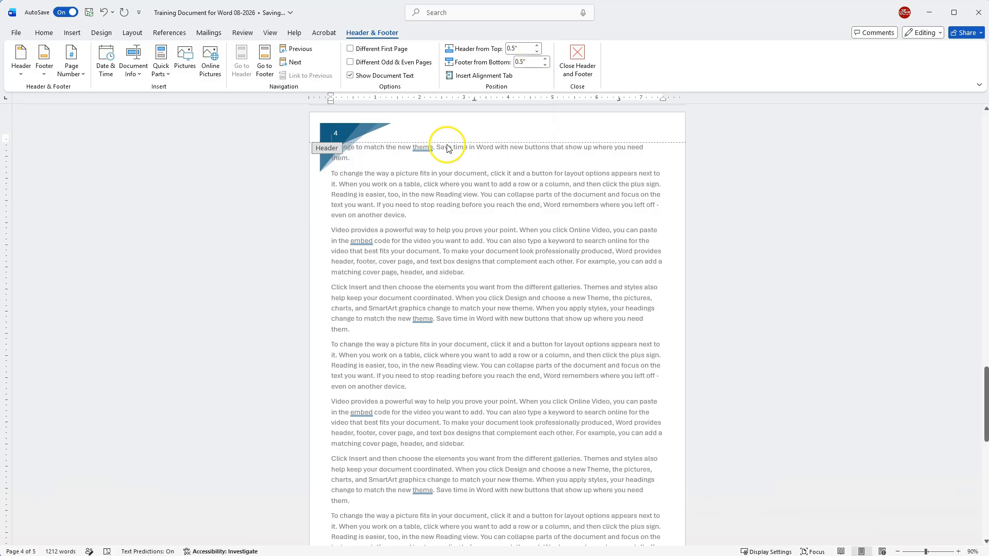
Set the header's distance from the top of the page to 0.4" and leave header editing.
{"action": "left_click", "coordinate": [536, 53]}
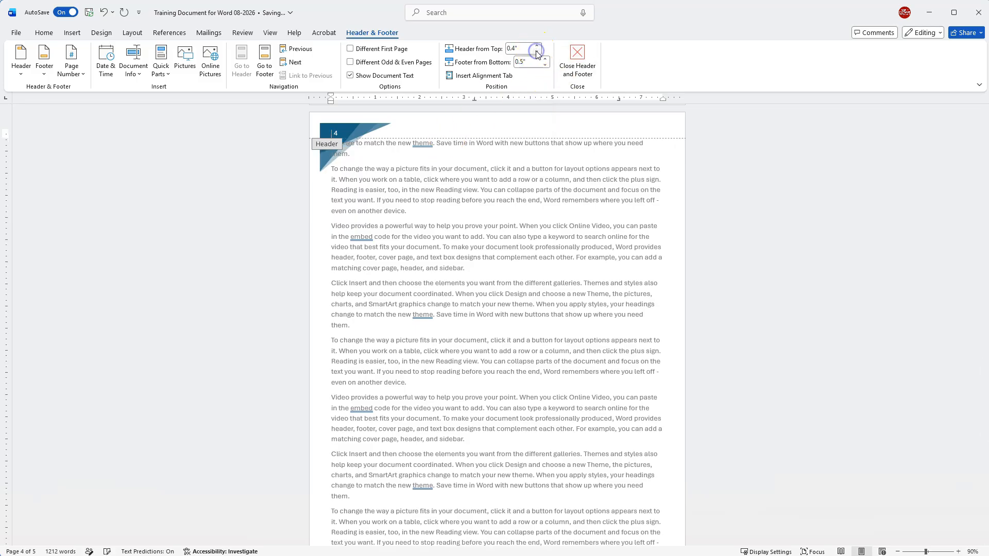
{"action": "left_click", "coordinate": [536, 53]}
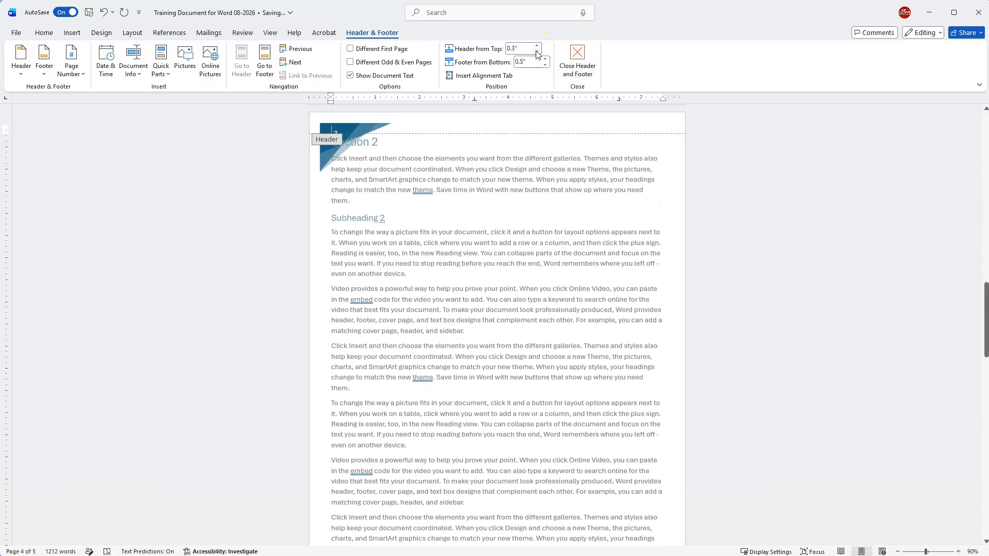
{"action": "left_click", "coordinate": [538, 46]}
{"action": "left_click", "coordinate": [583, 56]}
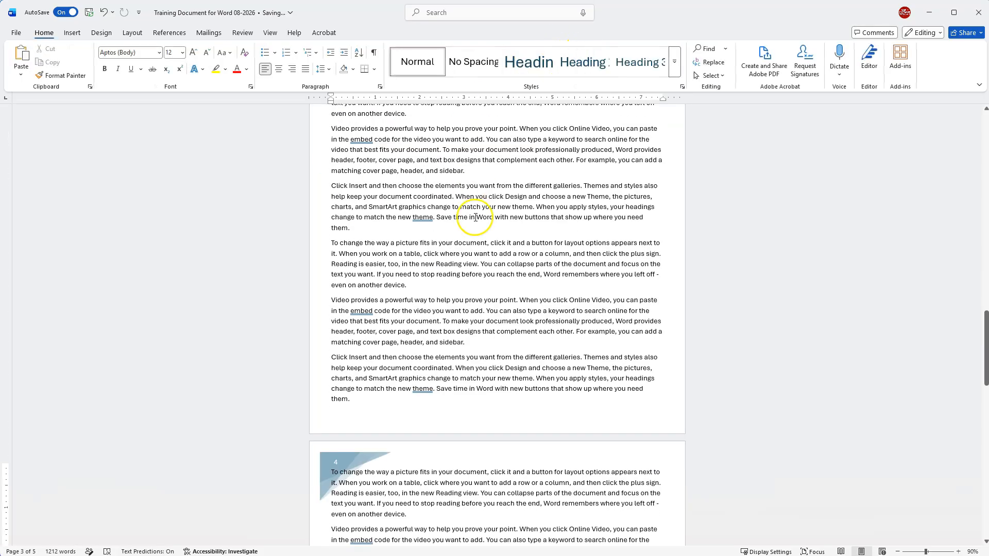
Insert the built-in Filigree footer into the document.
{"action": "left_click", "coordinate": [127, 35]}
{"action": "left_click", "coordinate": [79, 35]}
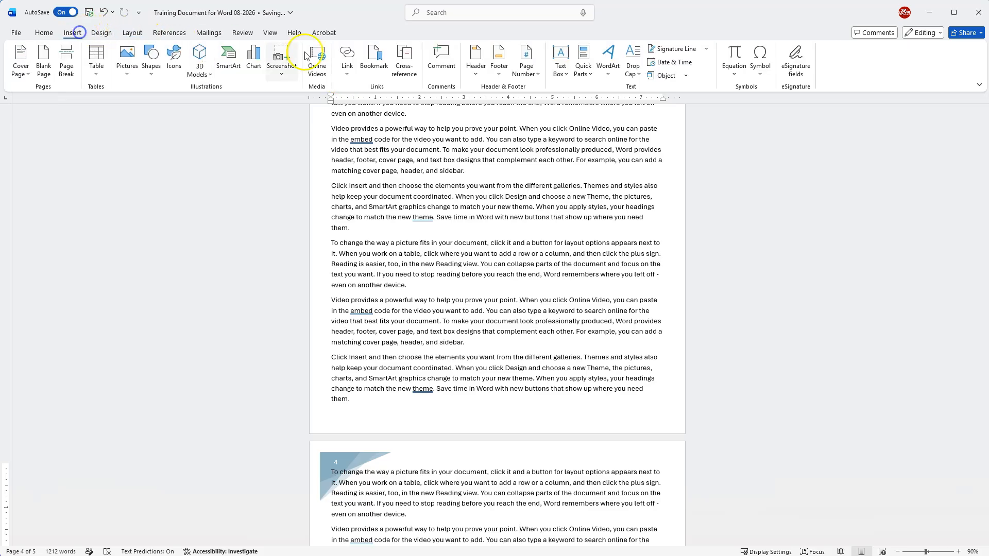
{"action": "left_click", "coordinate": [500, 73]}
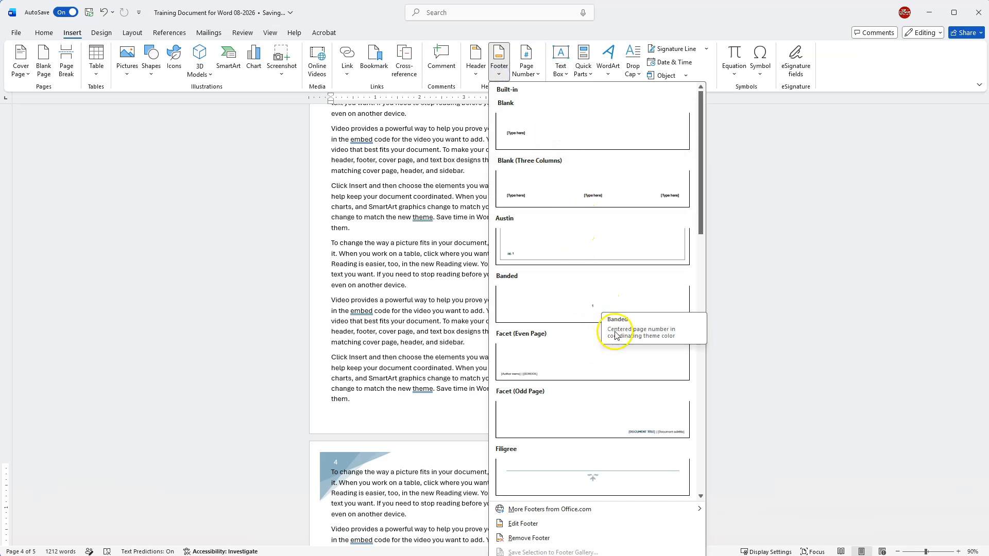
{"action": "scroll", "coordinate": [628, 370], "scroll_direction": "down", "scroll_amount": 5}
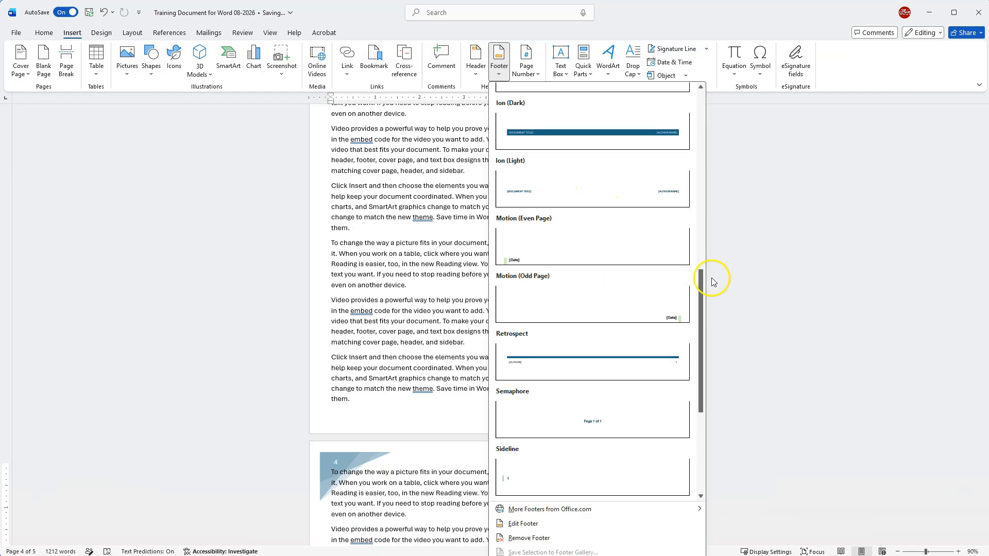
{"action": "left_click_drag", "start_coordinate": [701, 302], "coordinate": [703, 206]}
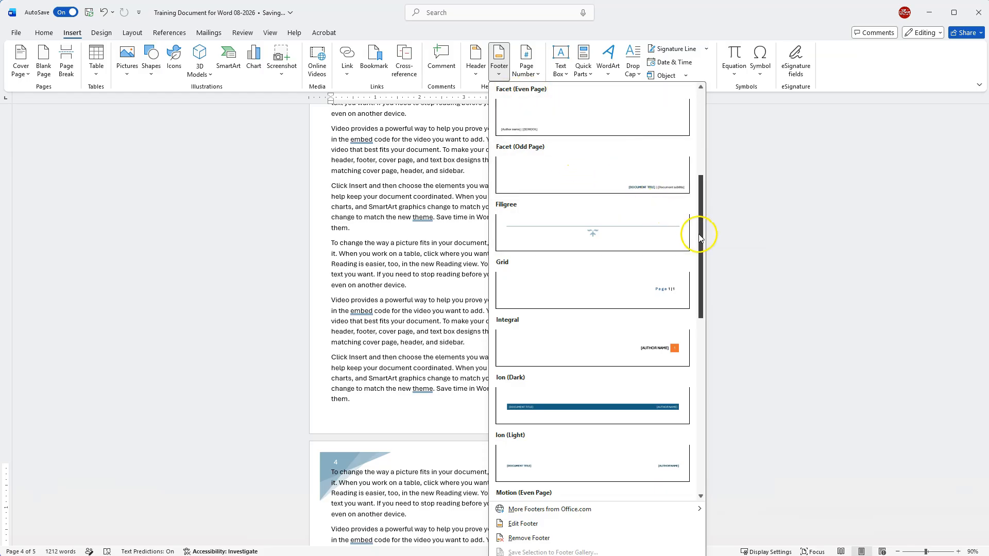
{"action": "left_click", "coordinate": [596, 239]}
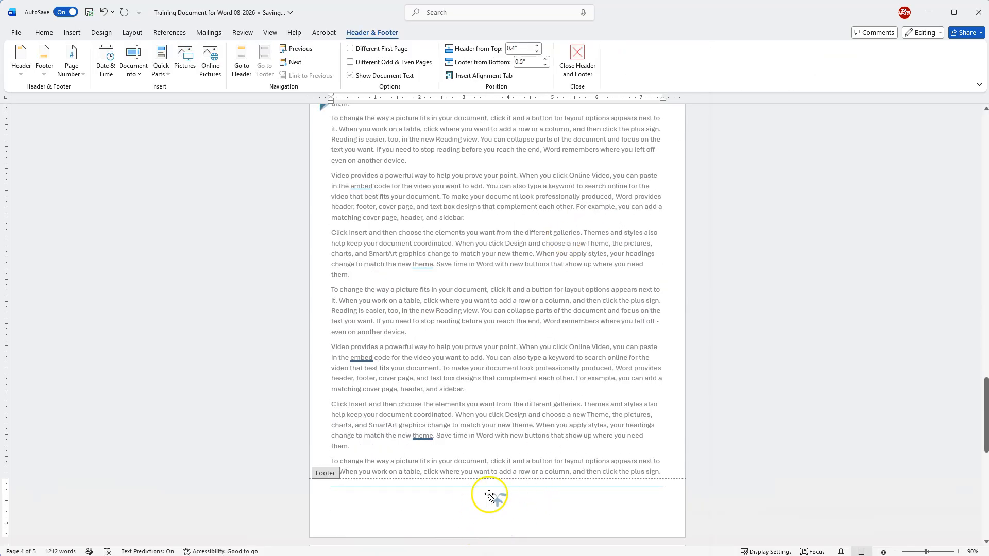
Set the footer's distance from the bottom of the page to 0.3" and leave footer editing.
{"action": "left_click", "coordinate": [546, 65]}
{"action": "left_click", "coordinate": [546, 65]}
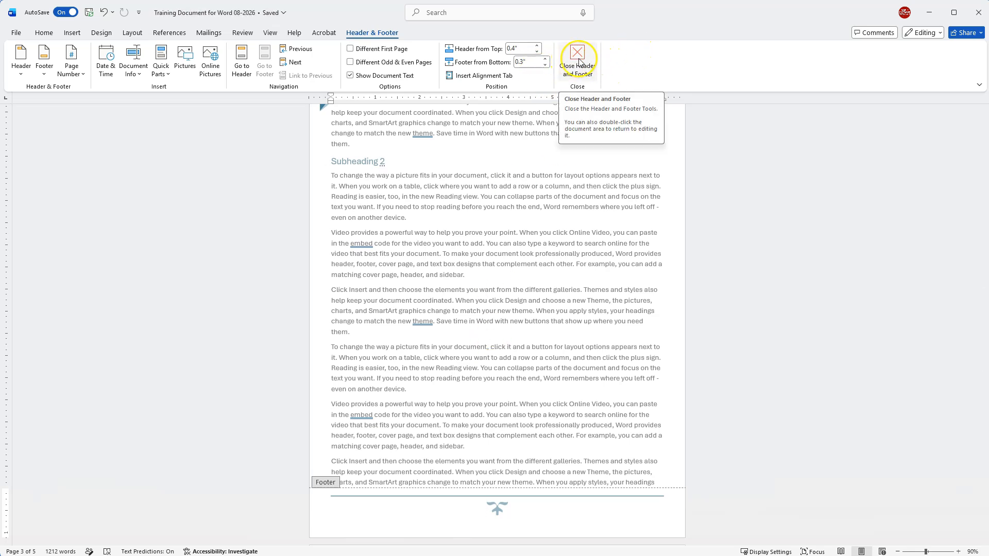
{"action": "left_click", "coordinate": [580, 57]}
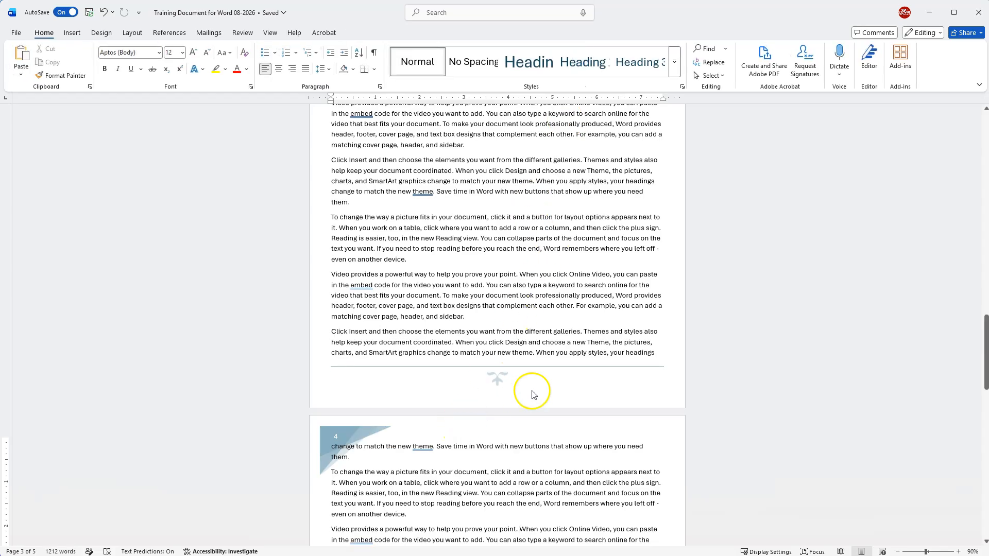
Review the headers and footers across the pages and select the orange rectangle below the goldfish picture on page 2.
{"action": "scroll", "coordinate": [483, 404], "scroll_direction": "up", "scroll_amount": 1}
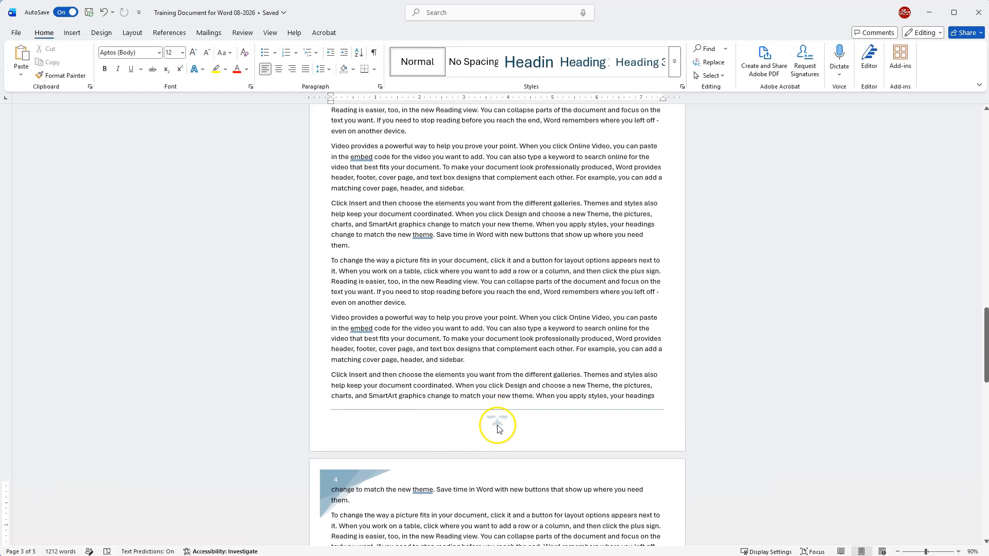
{"action": "scroll", "coordinate": [498, 430], "scroll_direction": "up", "scroll_amount": 5}
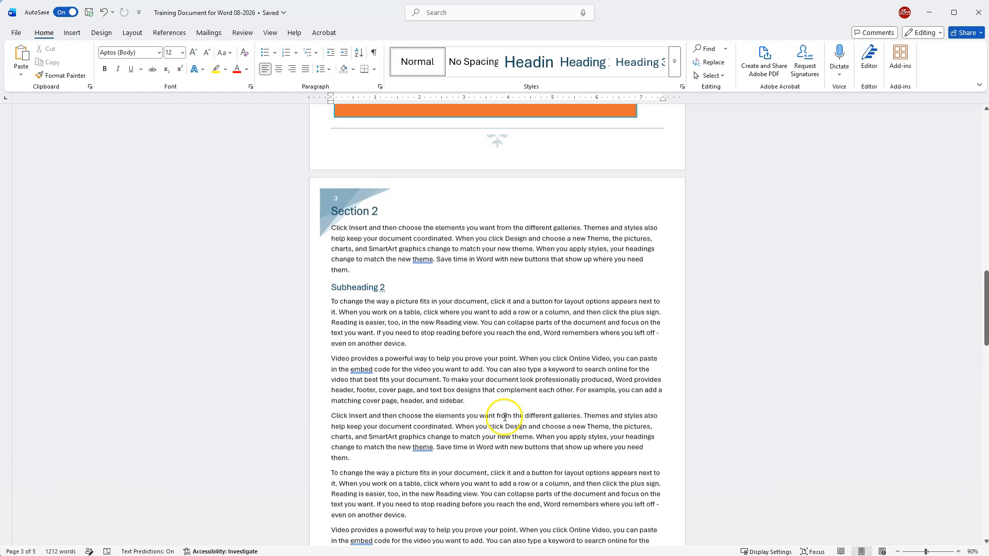
{"action": "scroll", "coordinate": [416, 238], "scroll_direction": "up", "scroll_amount": 5}
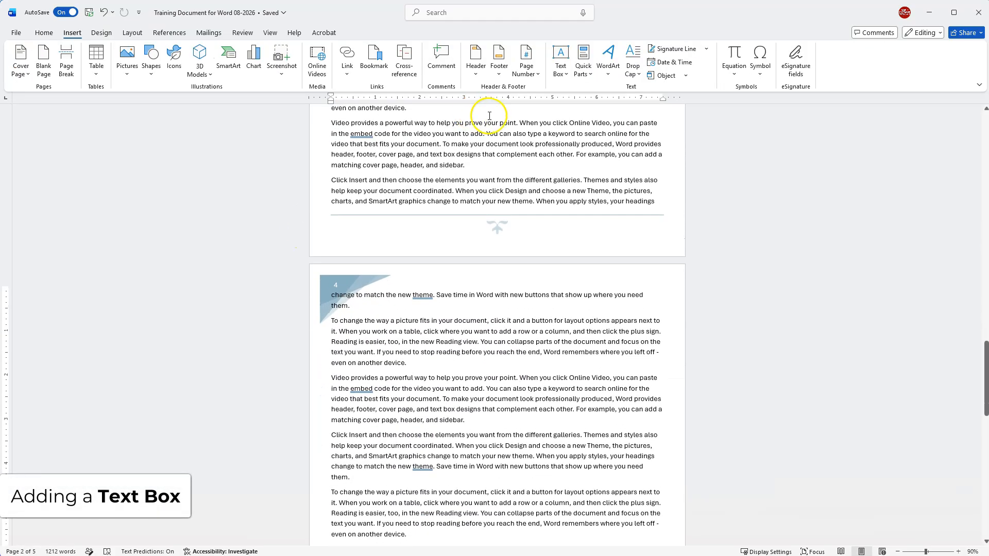
{"action": "scroll", "coordinate": [567, 195], "scroll_direction": "up", "scroll_amount": 5}
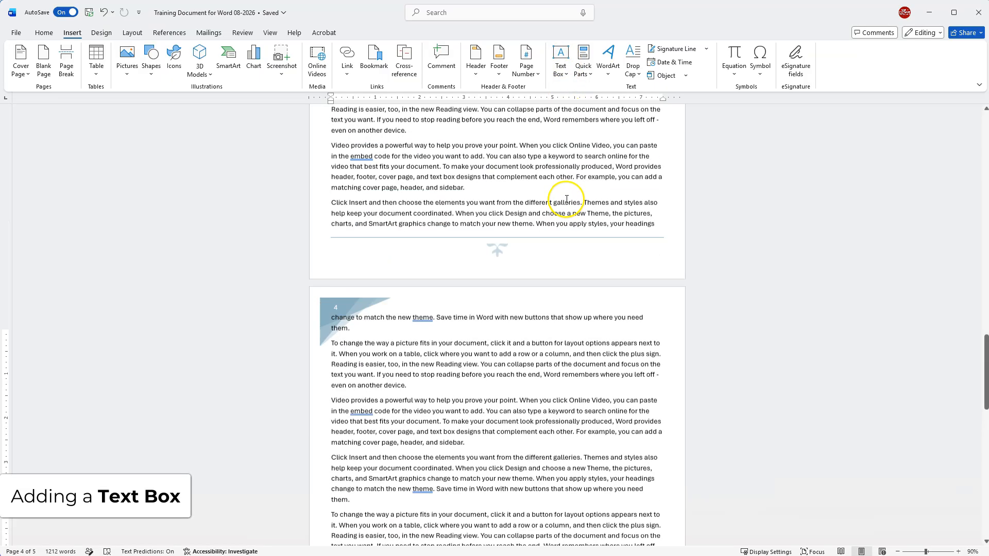
{"action": "scroll", "coordinate": [566, 196], "scroll_direction": "up", "scroll_amount": 10}
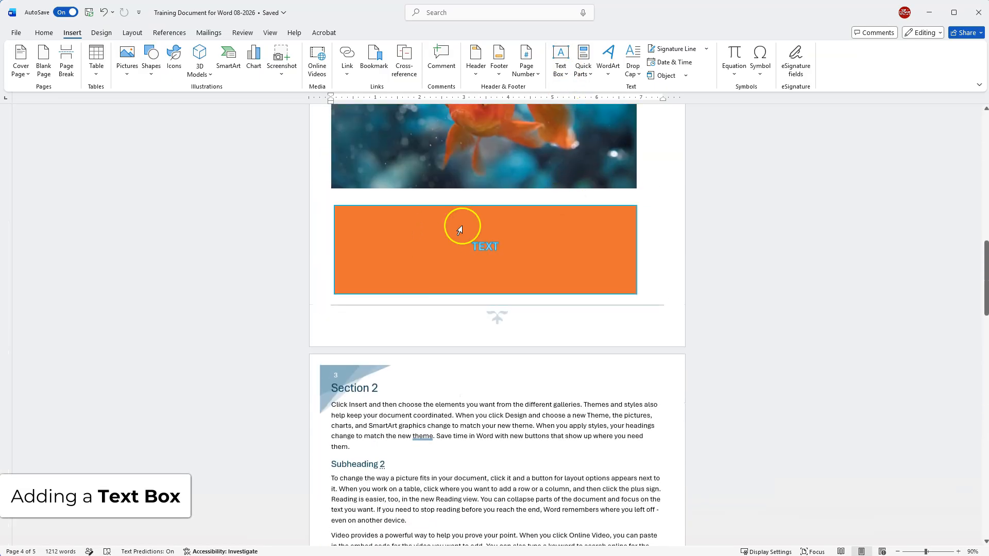
{"action": "left_click", "coordinate": [534, 206]}
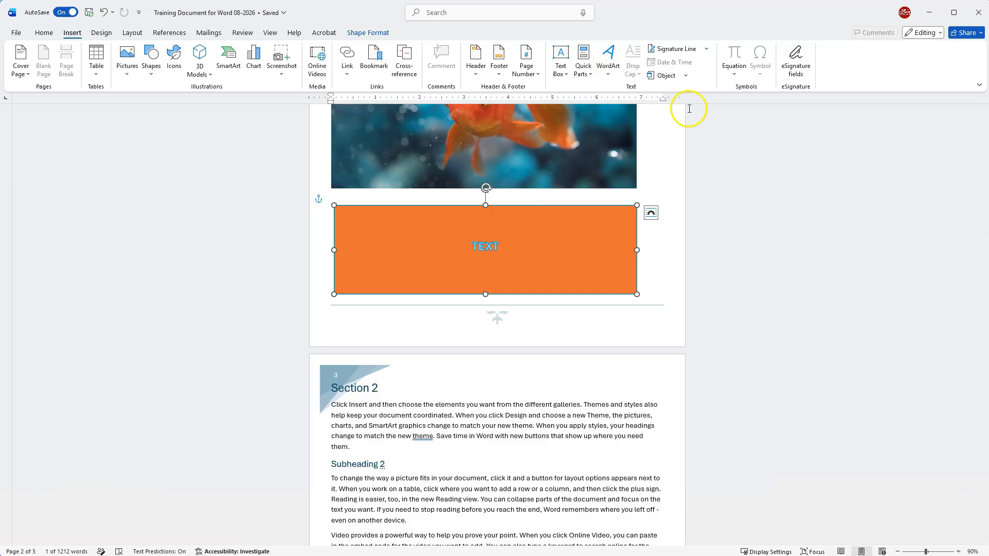
Select the title text on page 1 and preview the WordArt styles without applying one.
{"action": "left_click_drag", "start_coordinate": [985, 278], "coordinate": [979, 140]}
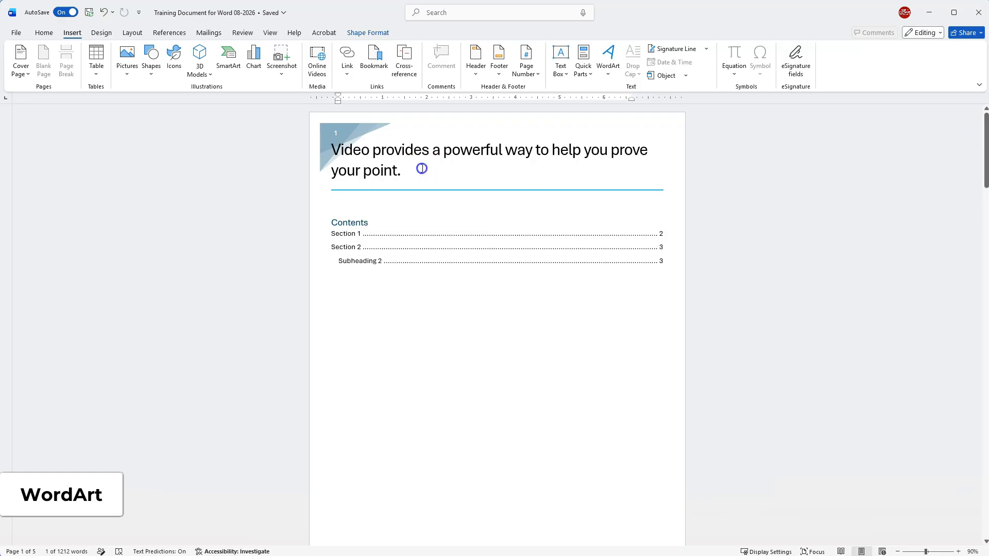
{"action": "left_click_drag", "start_coordinate": [419, 169], "coordinate": [339, 150]}
{"action": "left_click", "coordinate": [606, 77]}
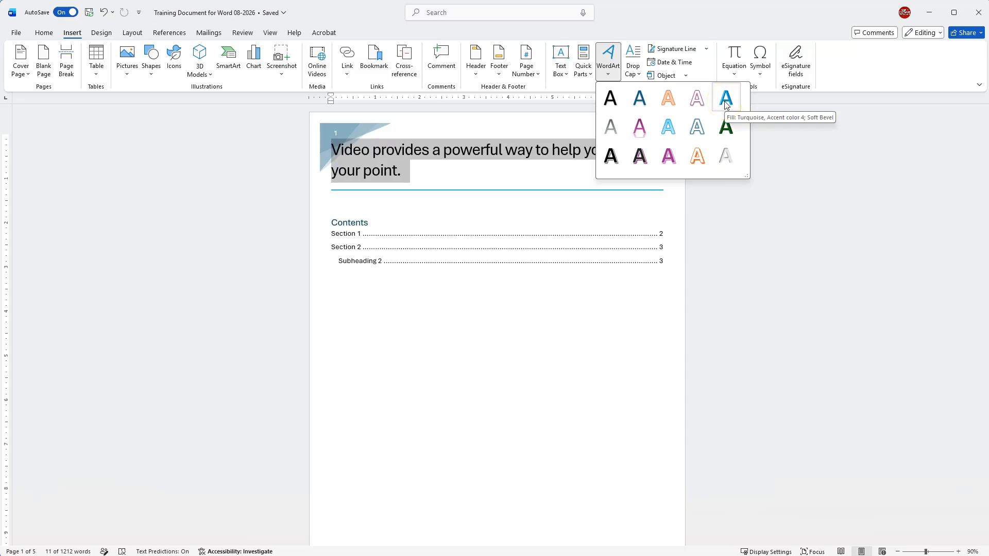
{"action": "left_click", "coordinate": [587, 301]}
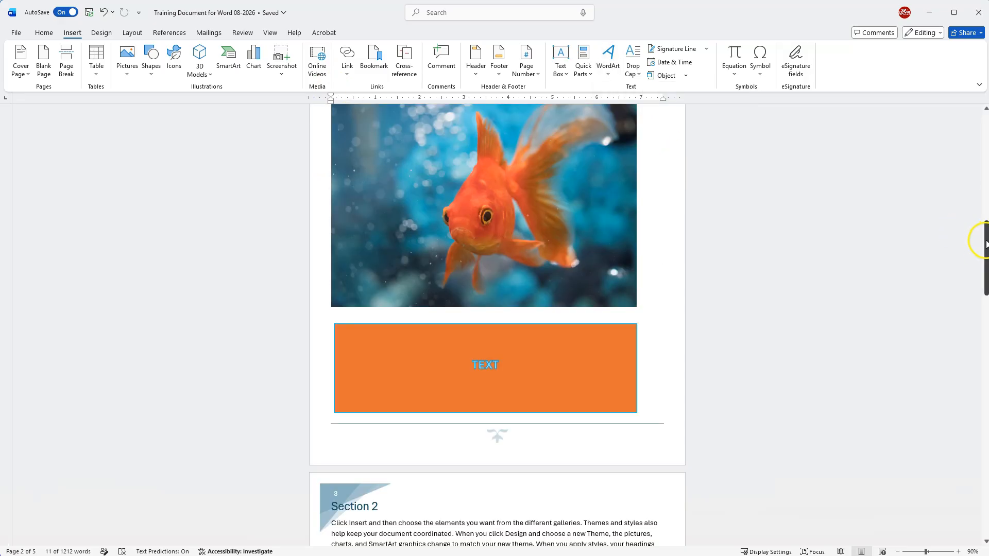
{"action": "left_click_drag", "start_coordinate": [985, 242], "coordinate": [954, 88]}
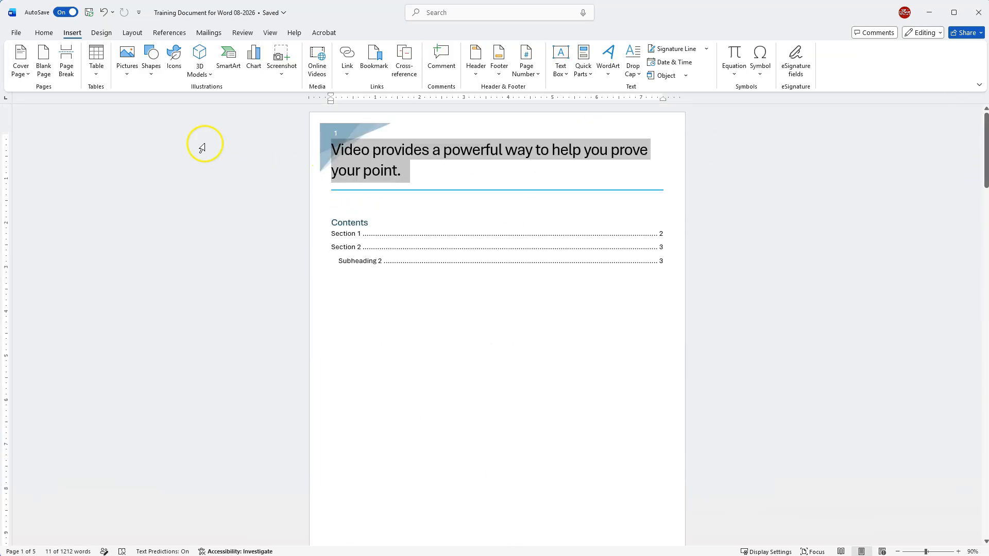
Bring up the basic text formatting commands and go to the body text under Section 1 on page 2.
{"action": "left_click", "coordinate": [41, 33]}
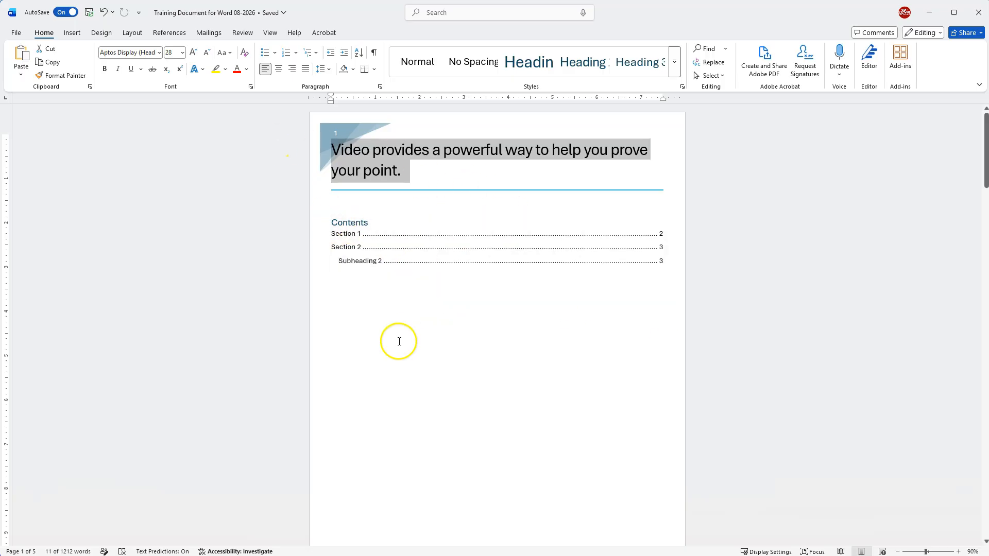
{"action": "scroll", "coordinate": [399, 346], "scroll_direction": "down", "scroll_amount": 8}
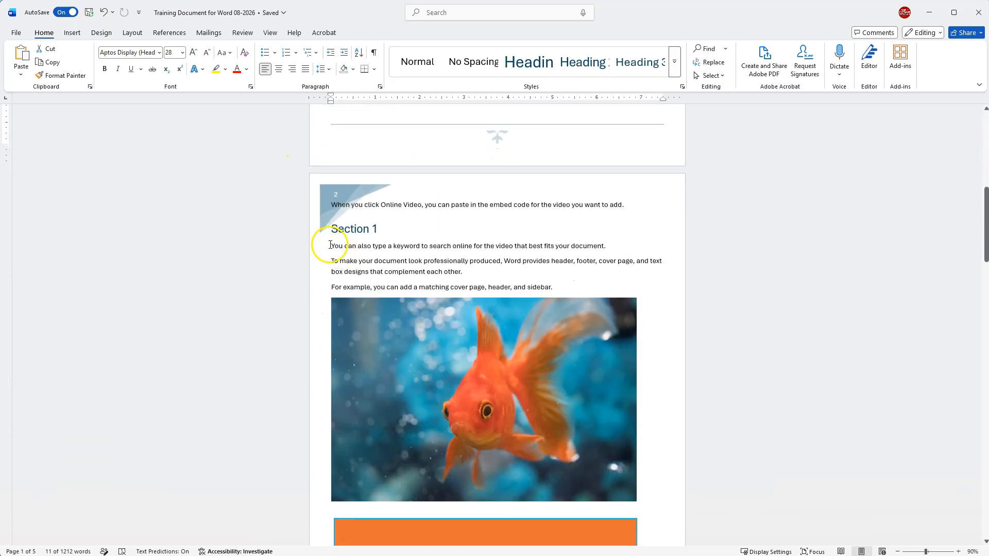